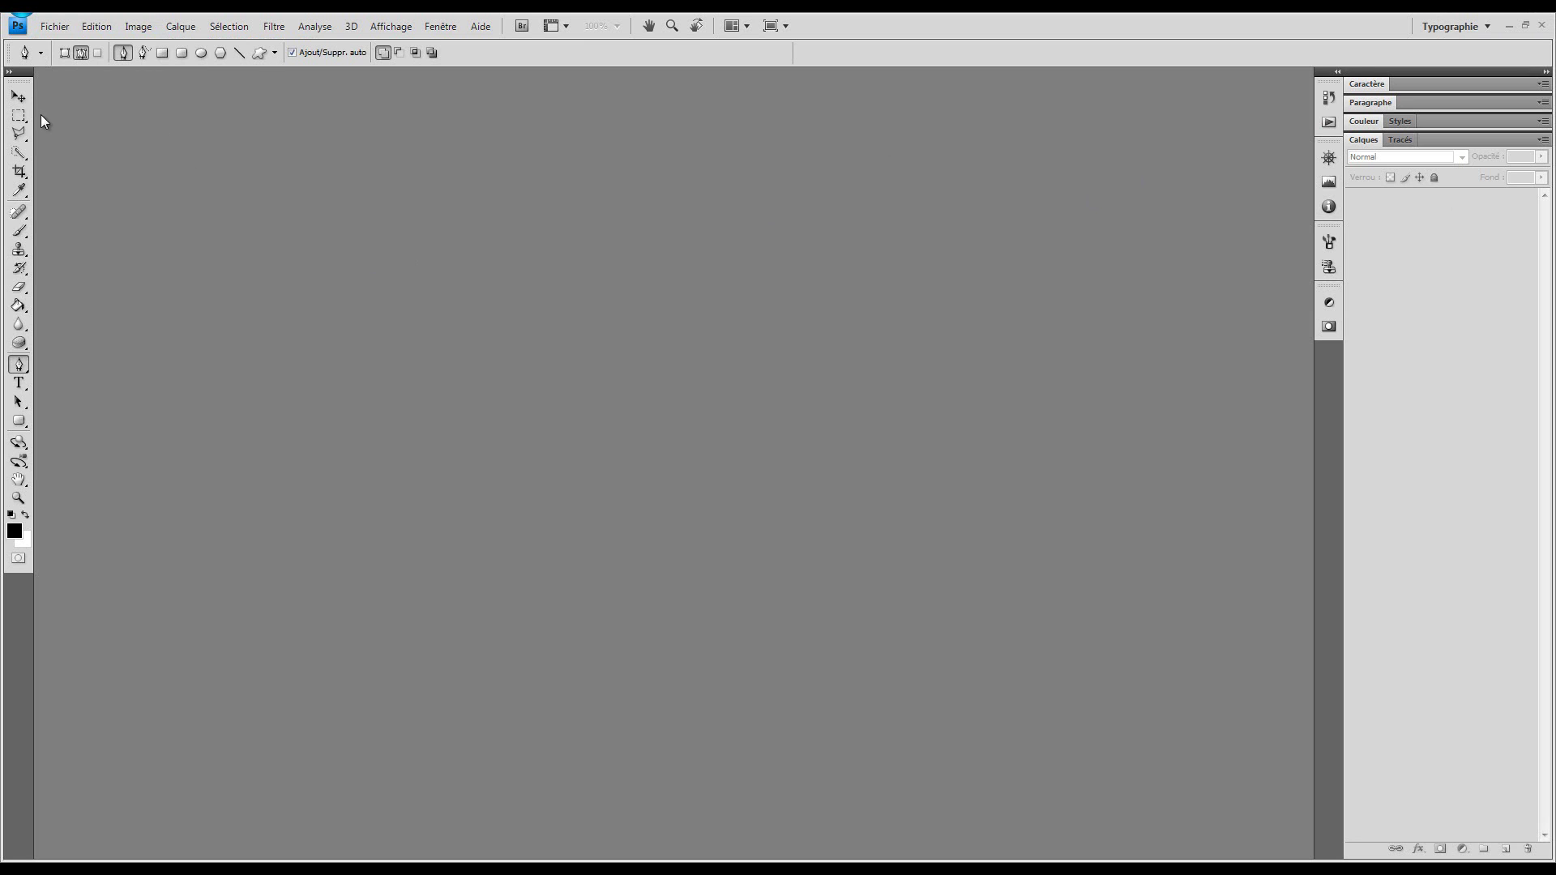
# Step: Create a new 1000 × 1000 pixel RGB document at 72 pixels/inch with a transparent background
pyautogui.moveTo(16, 75)
pyautogui.mouseDown()
pyautogui.moveTo(243, 128)
pyautogui.moveTo(9, 79)
pyautogui.mouseUp()
pyautogui.click(54, 25)
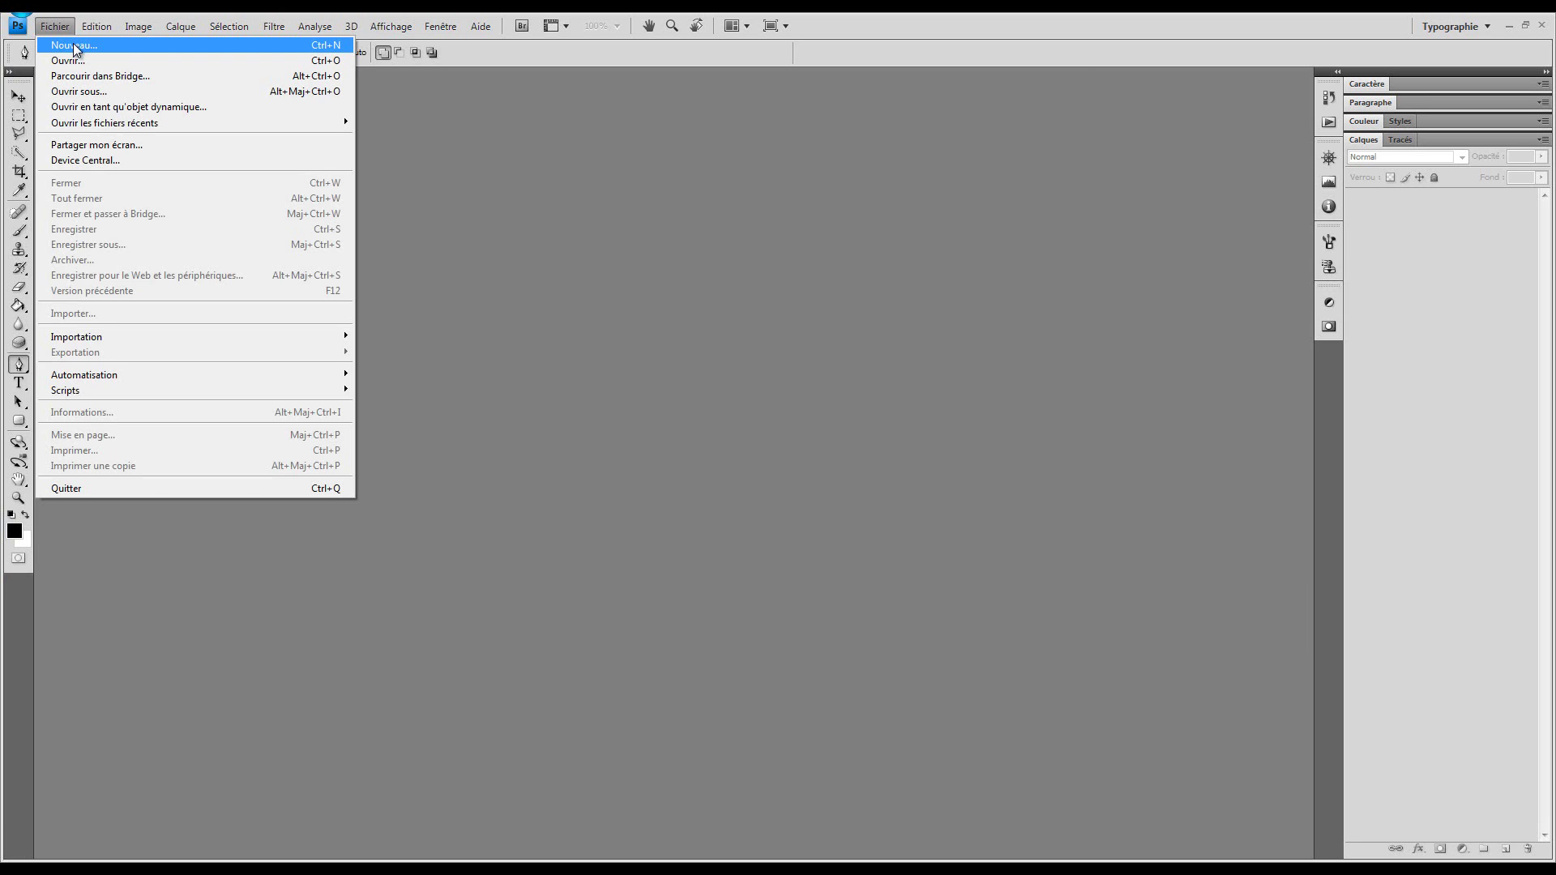
pyautogui.click(74, 46)
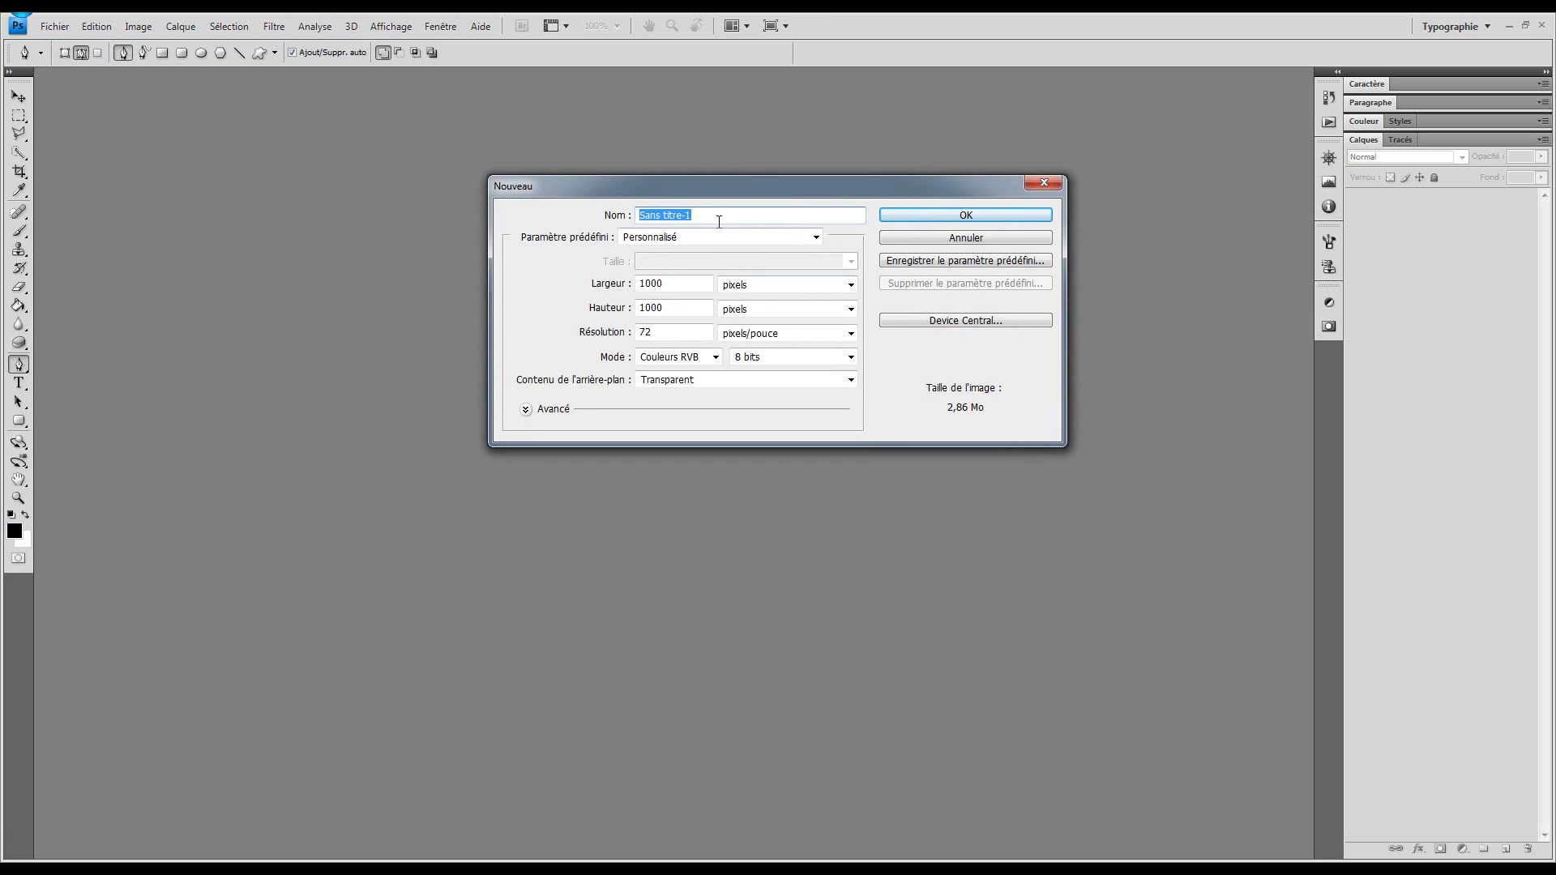
pyautogui.moveTo(666, 283); pyautogui.dragTo(639, 284)
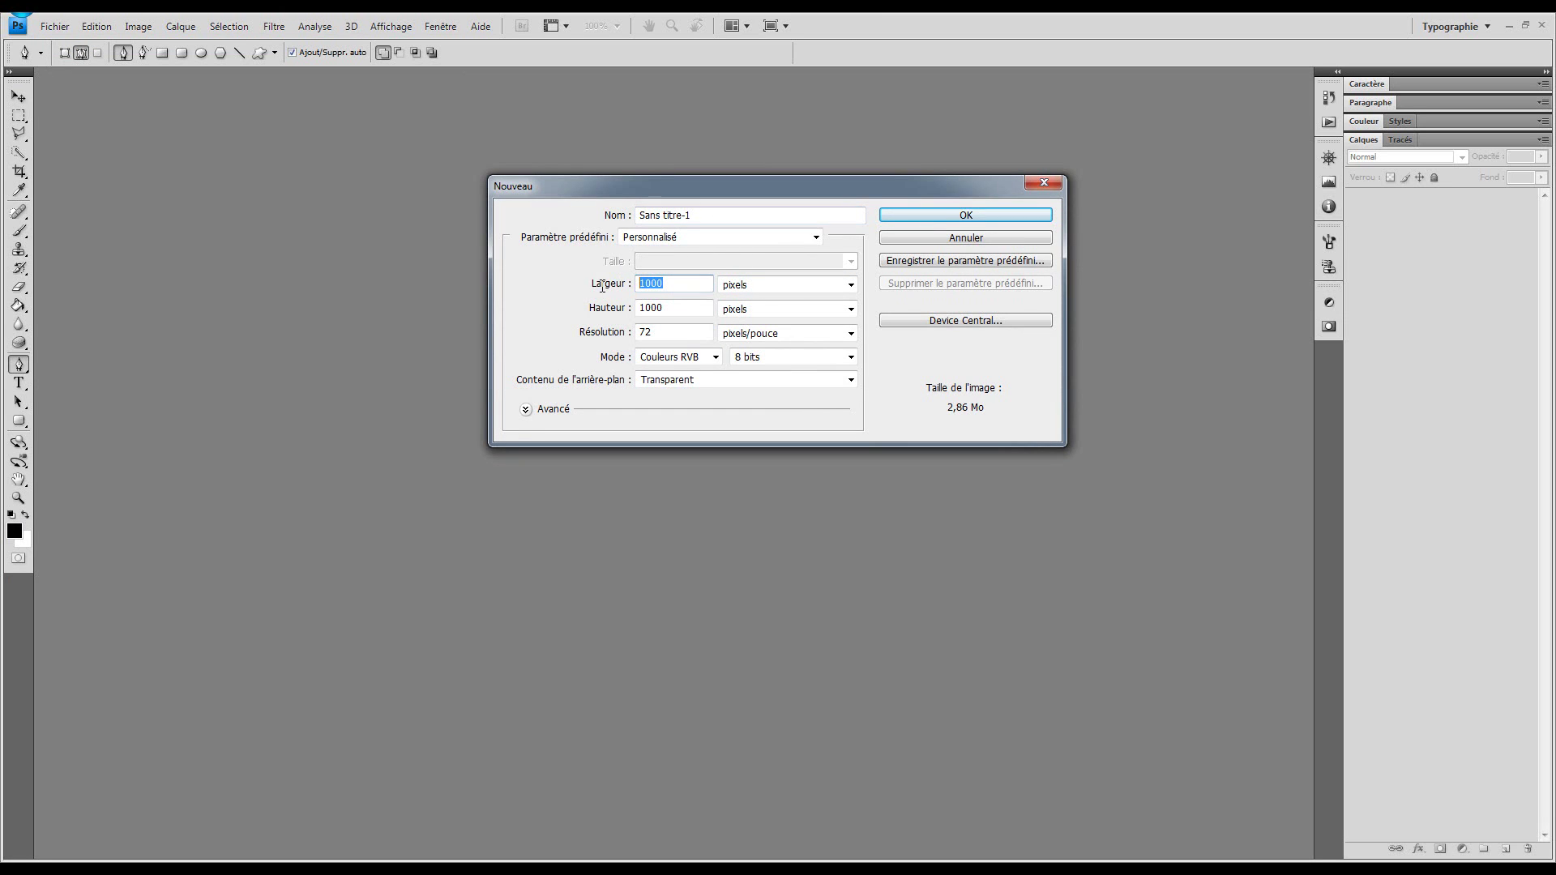
pyautogui.doubleClick(654, 306)
pyautogui.click(893, 211)
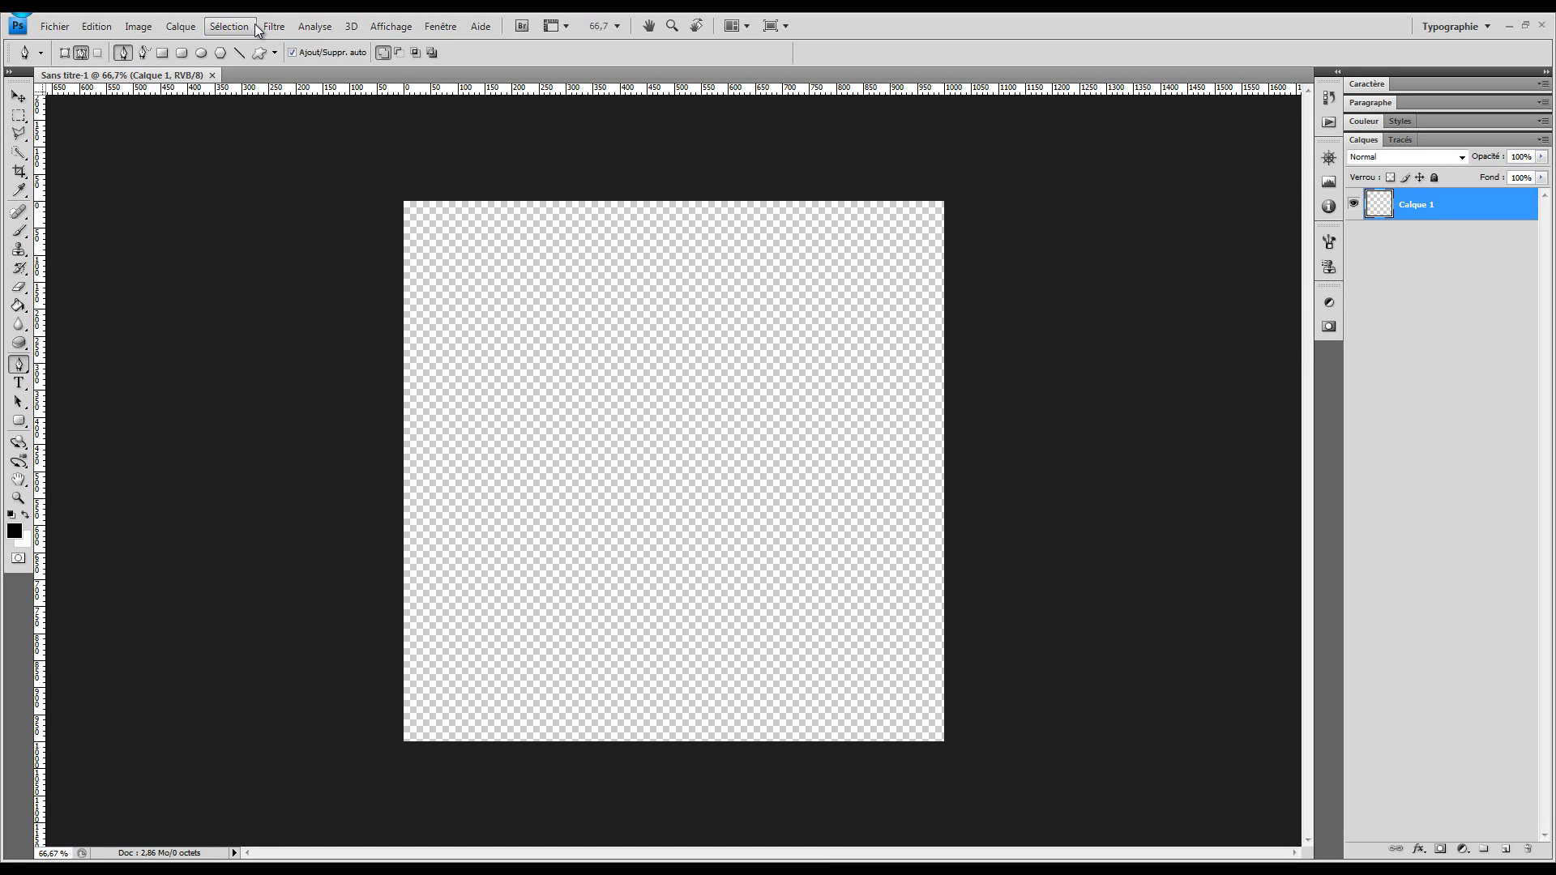
# Step: Fit the canvas to the screen and switch to the Pen tool
pyautogui.click(391, 26)
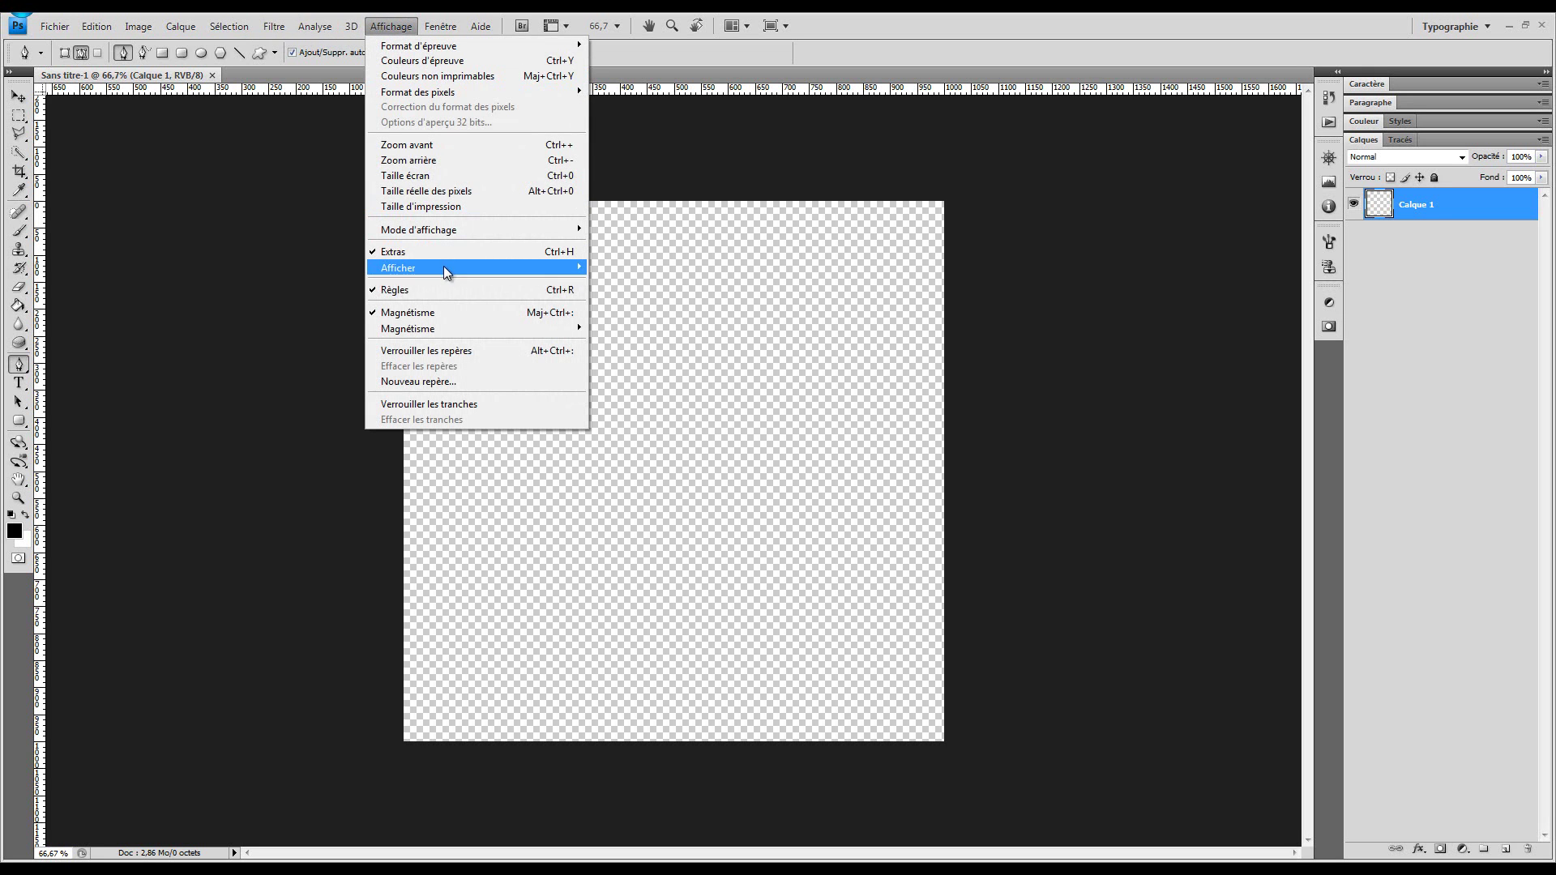
pyautogui.click(726, 274)
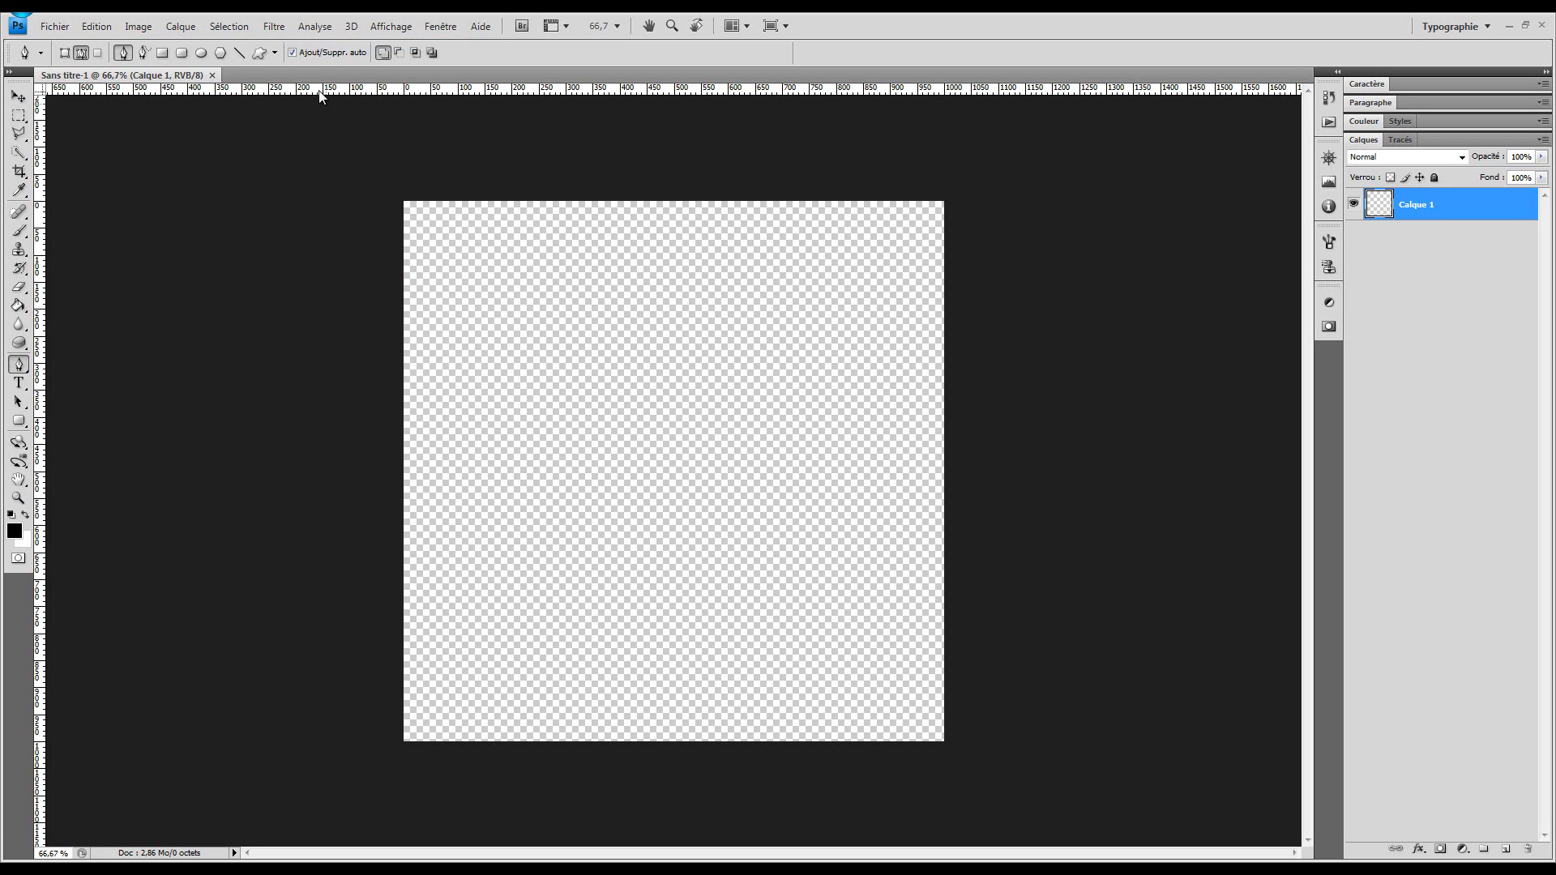
pyautogui.press('z')
pyautogui.click(419, 52)
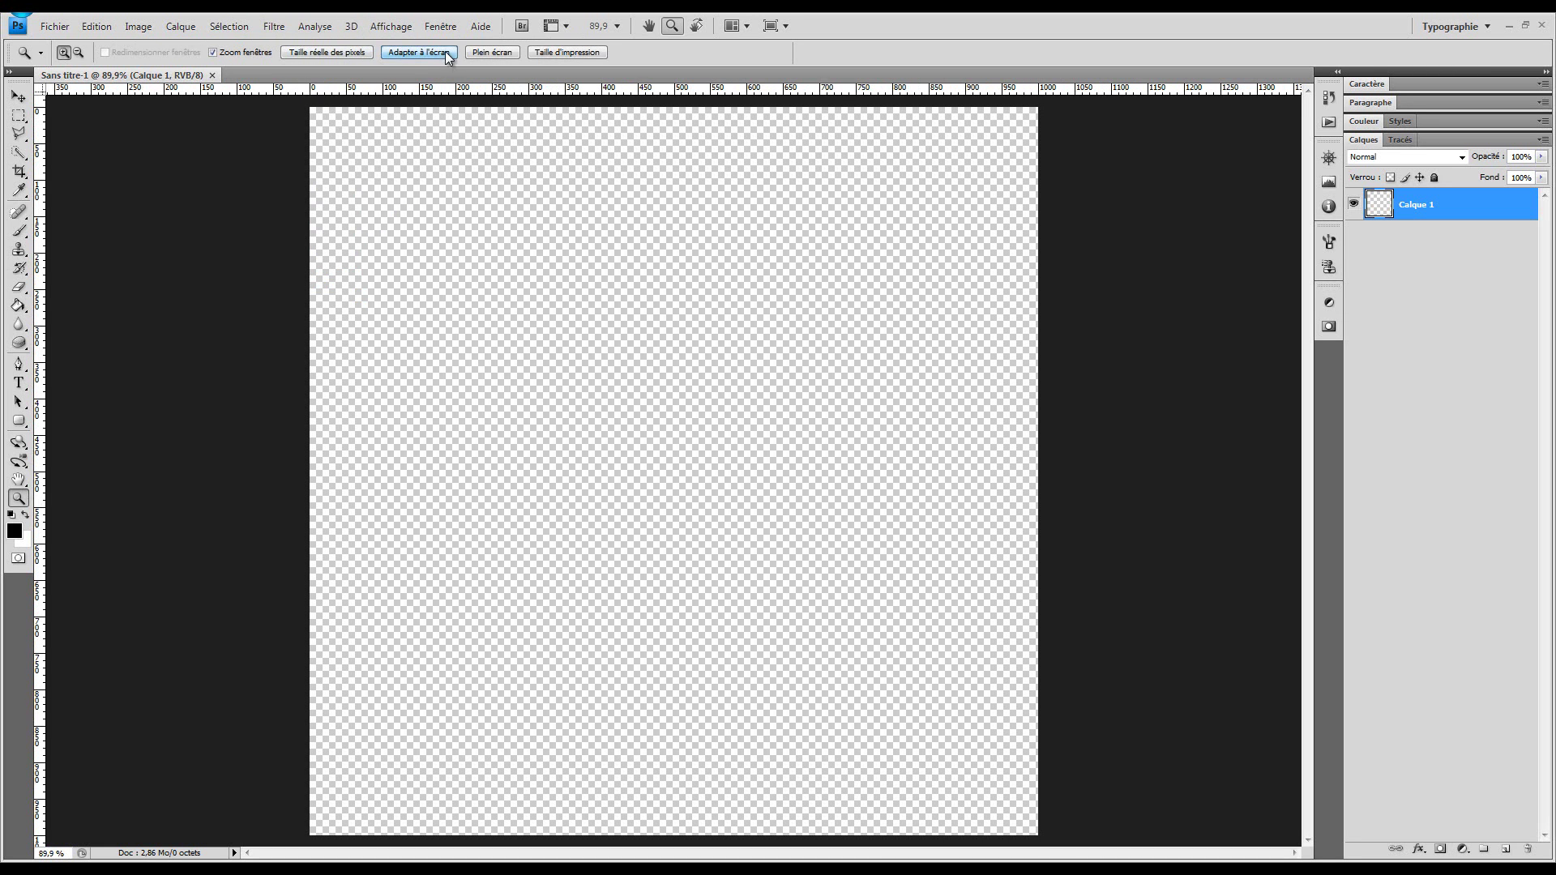
pyautogui.click(19, 343)
pyautogui.click(20, 362)
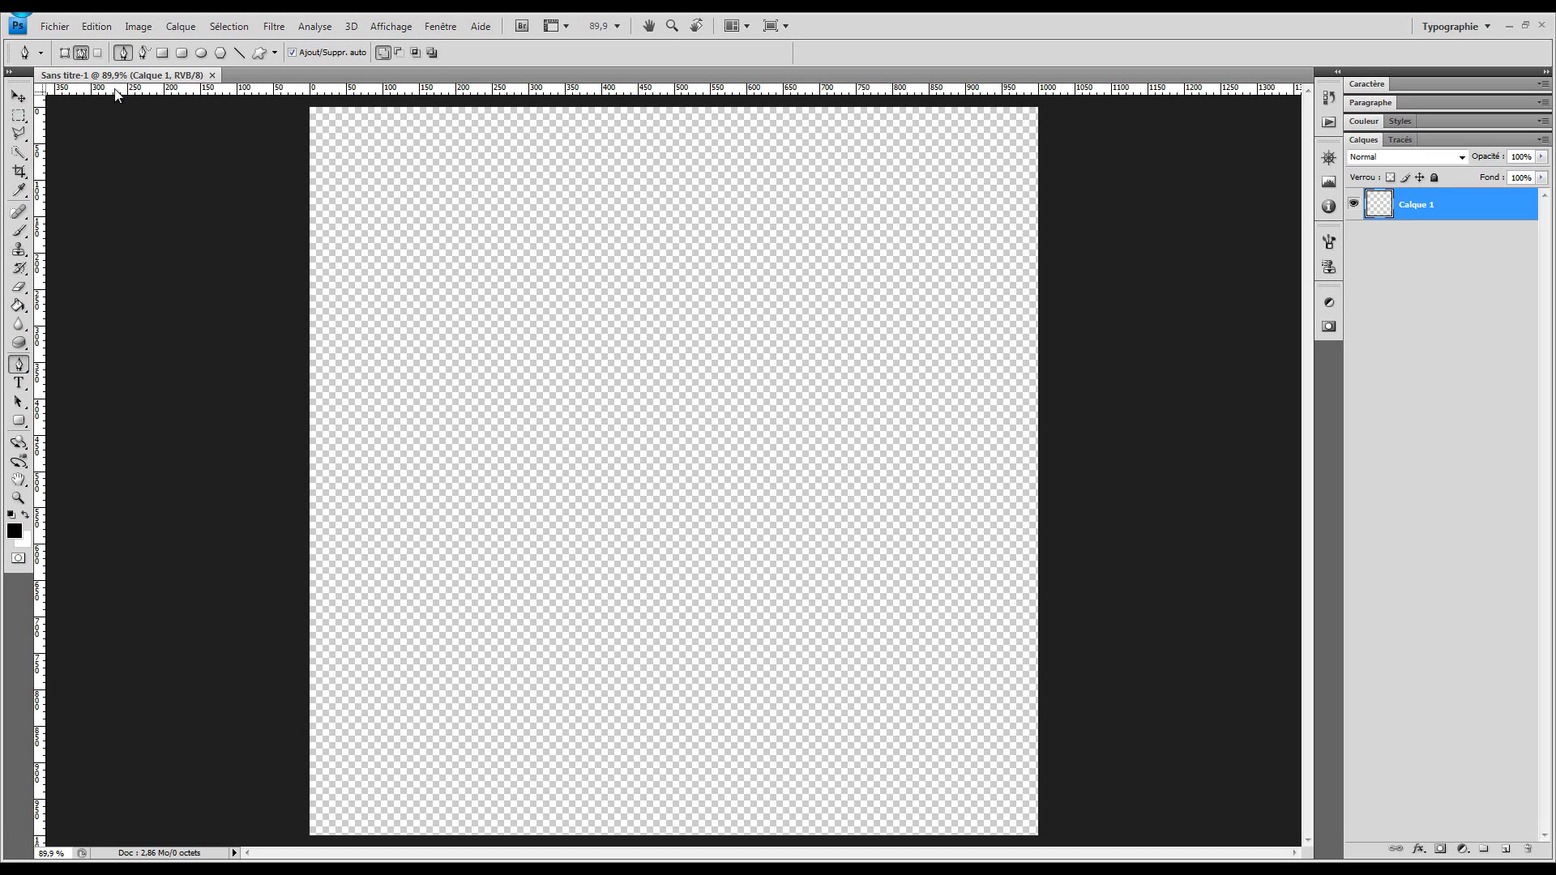
# Step: Switch the ruler units to centimetres and back to pixels
pyautogui.rightClick(81, 91)
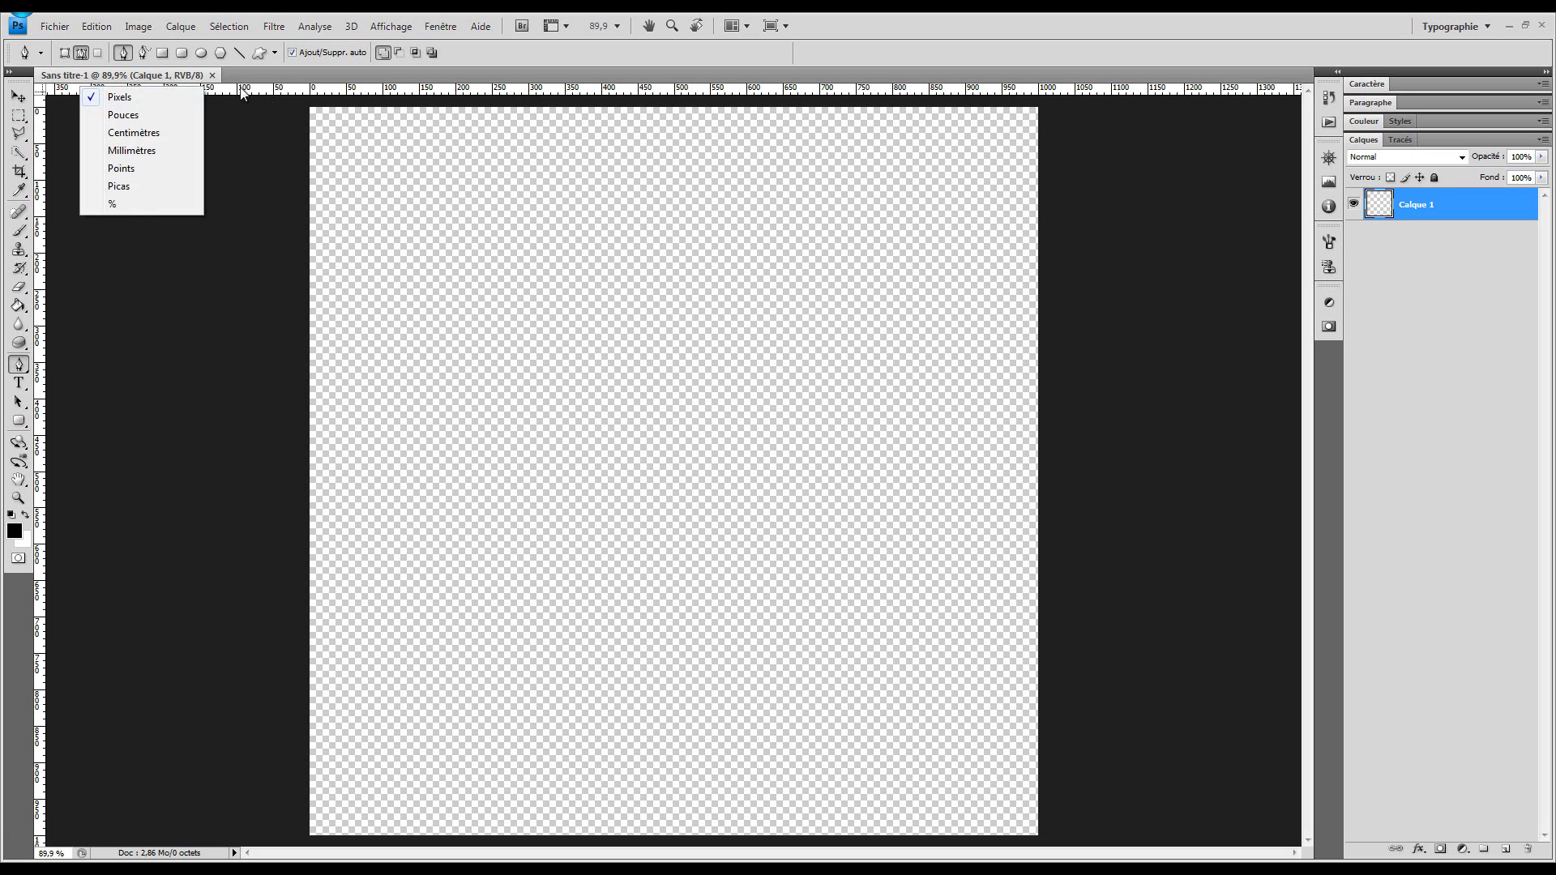
pyautogui.click(113, 96)
pyautogui.rightClick(142, 90)
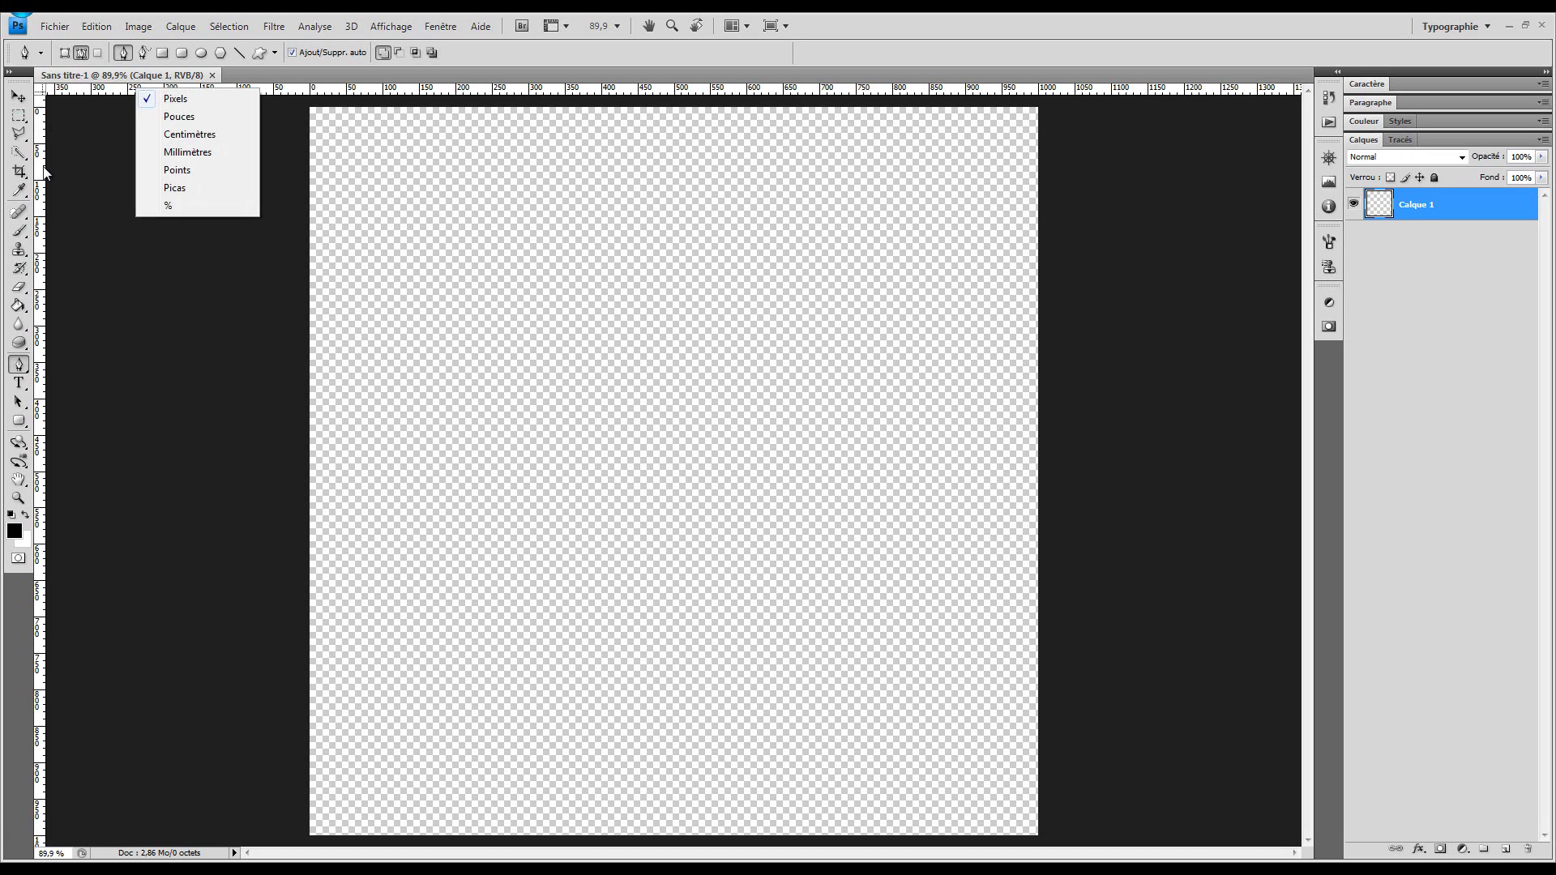
pyautogui.click(219, 133)
pyautogui.rightClick(195, 91)
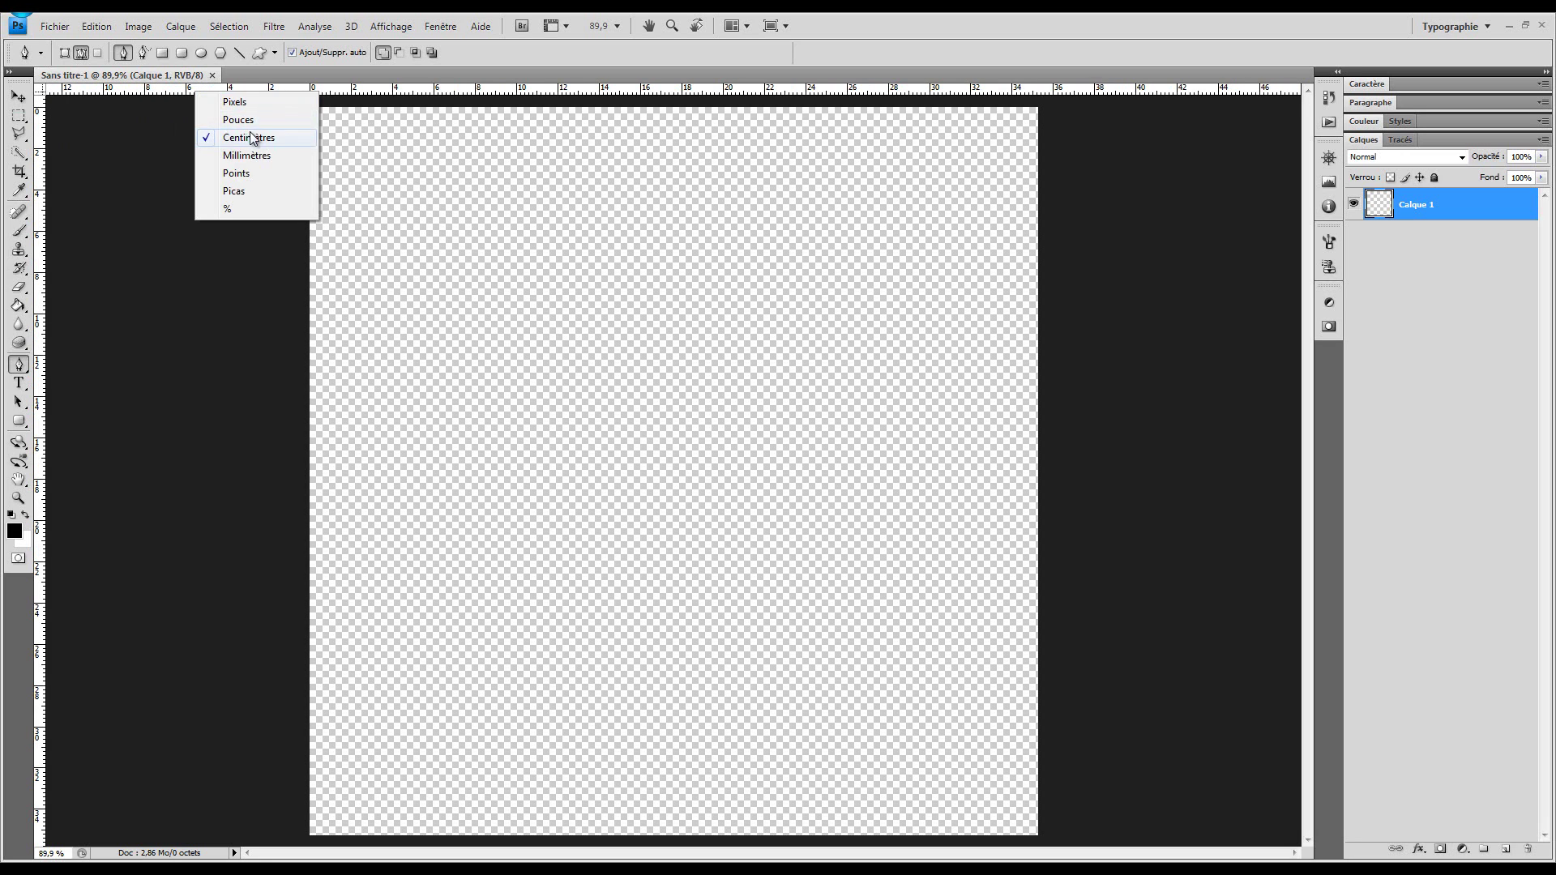
pyautogui.click(259, 104)
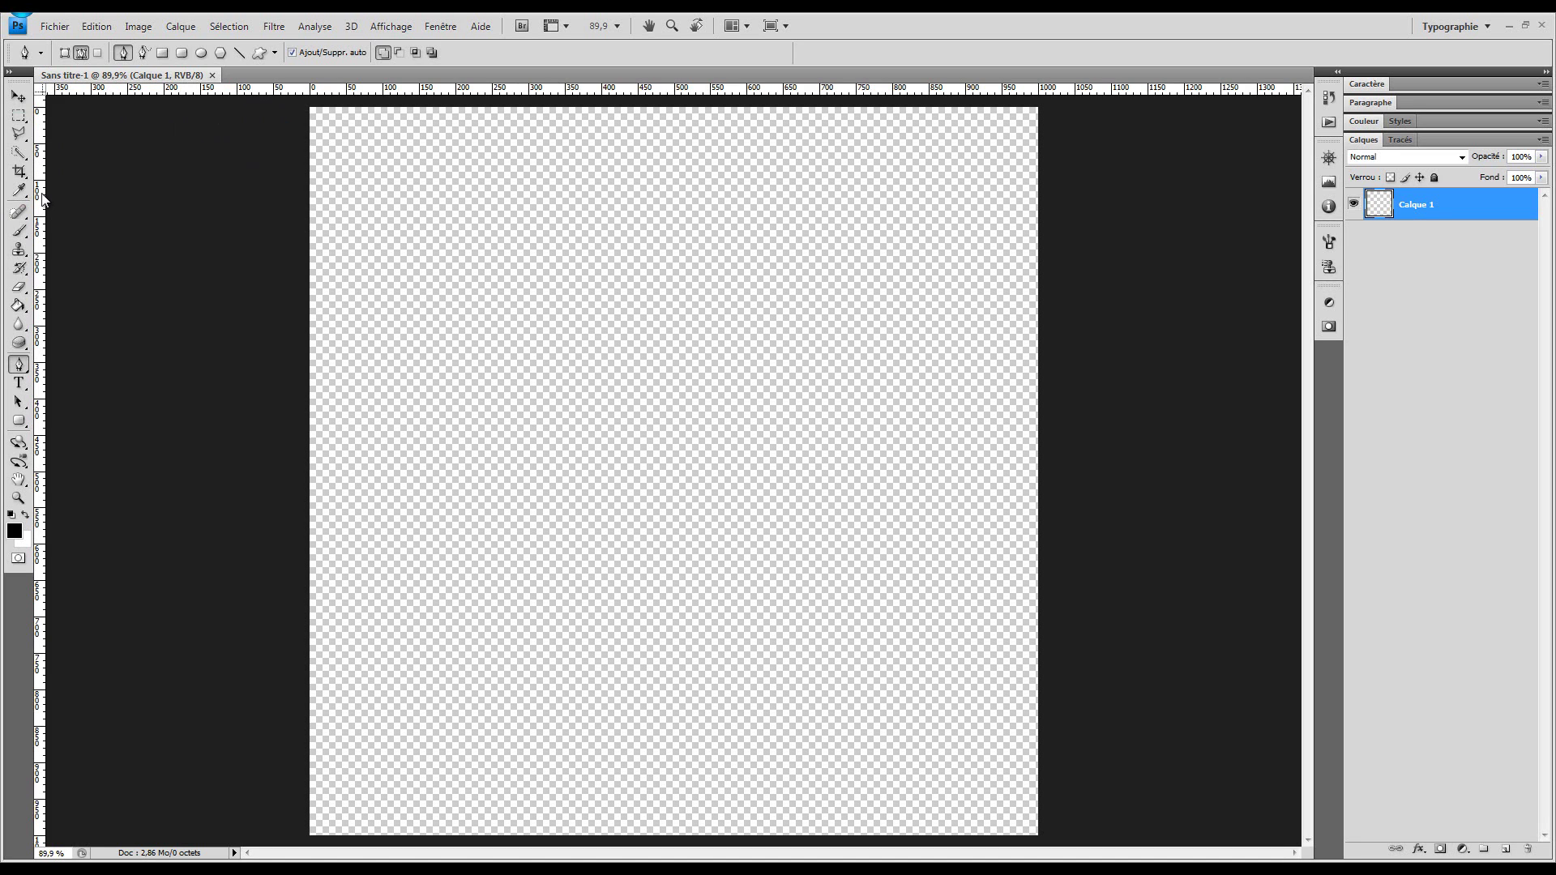
# Step: Place a vertical guide at 100 px on the horizontal ruler
pyautogui.moveTo(43, 200); pyautogui.dragTo(384, 104)
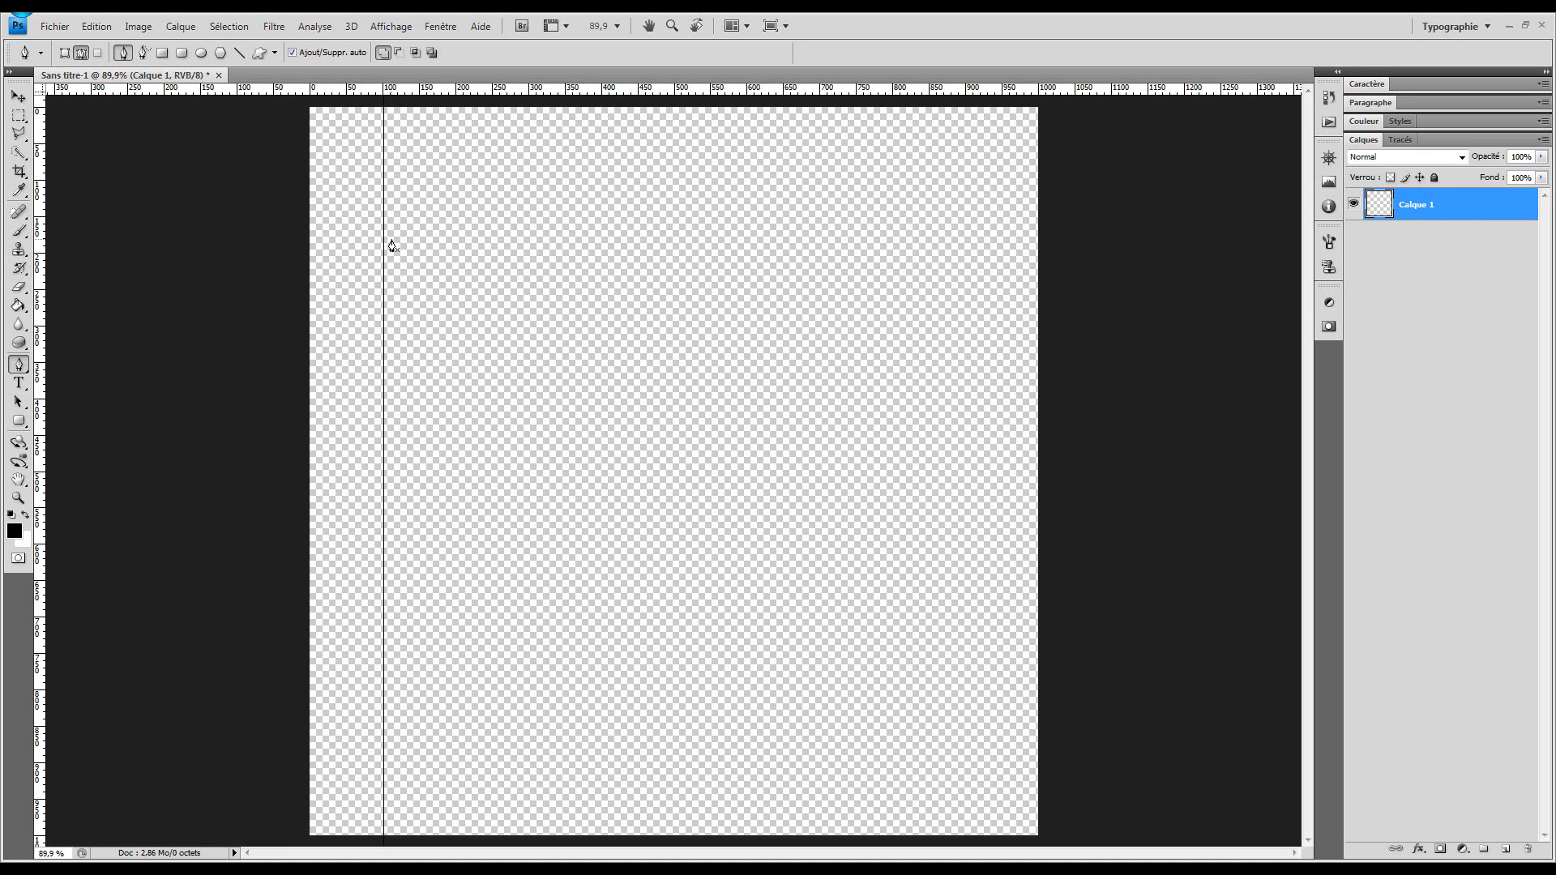
# Step: Try cyan as the guide colour in the guide preferences and set it back to black
pyautogui.click(17, 98)
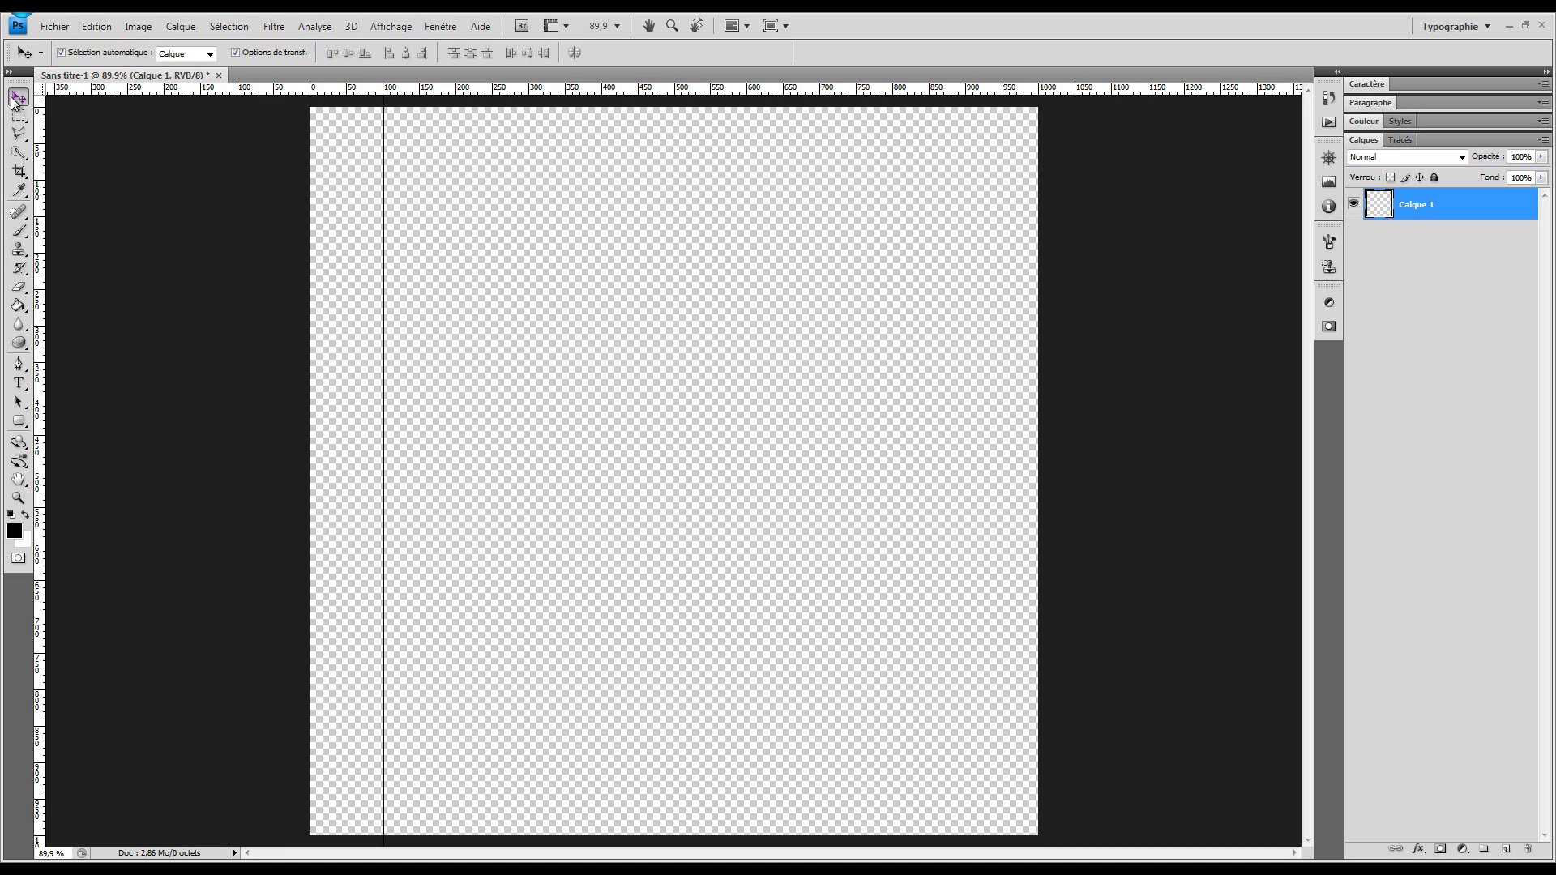
pyautogui.doubleClick(382, 178)
pyautogui.click(874, 396)
pyautogui.doubleClick(384, 153)
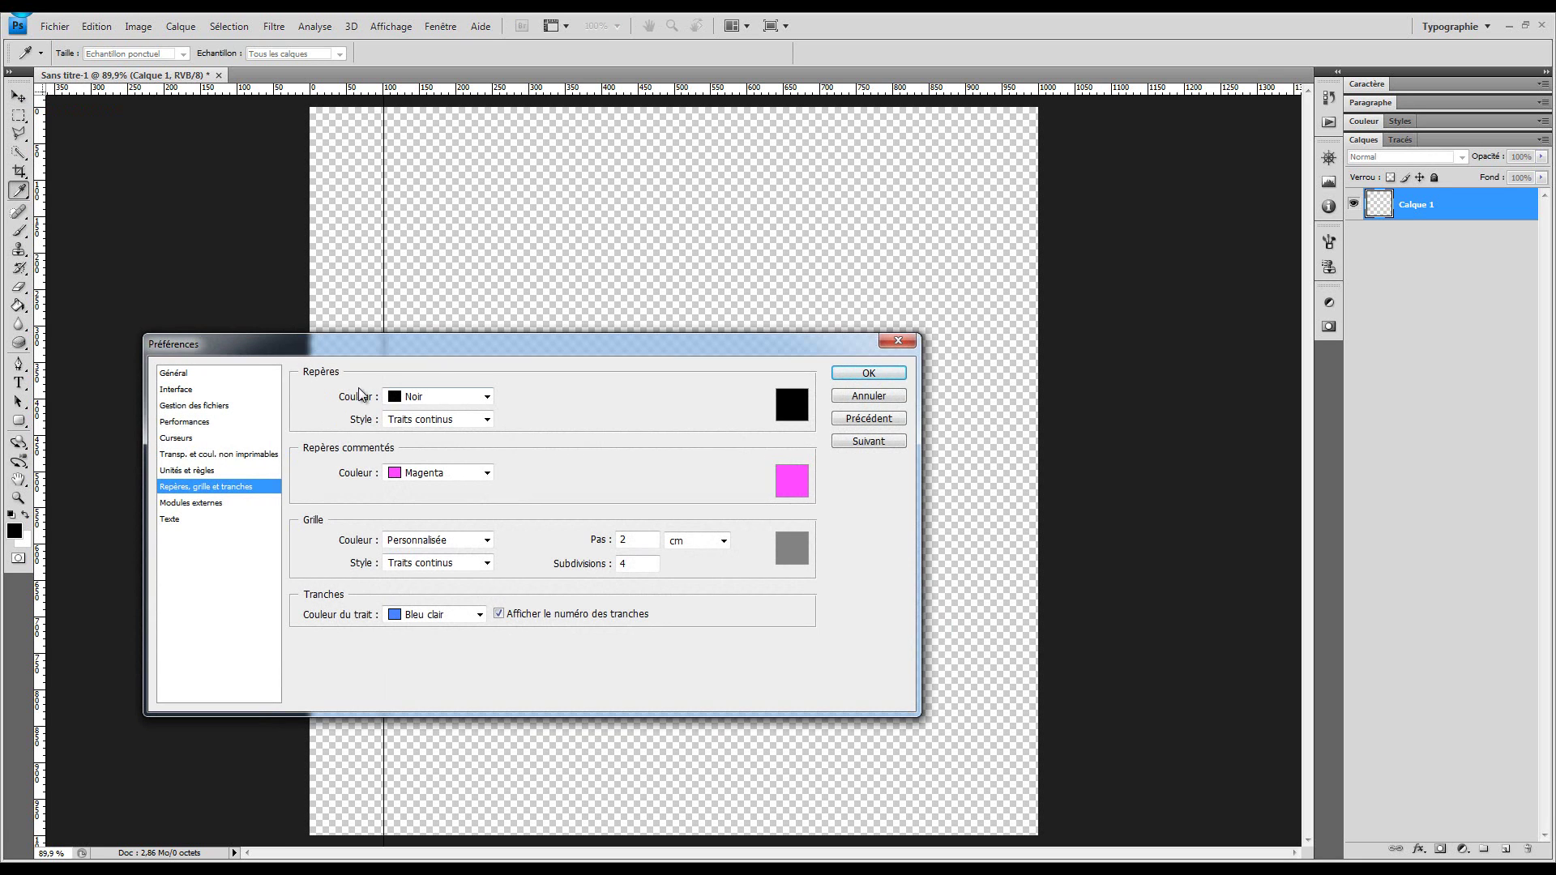
pyautogui.click(441, 397)
pyautogui.click(432, 517)
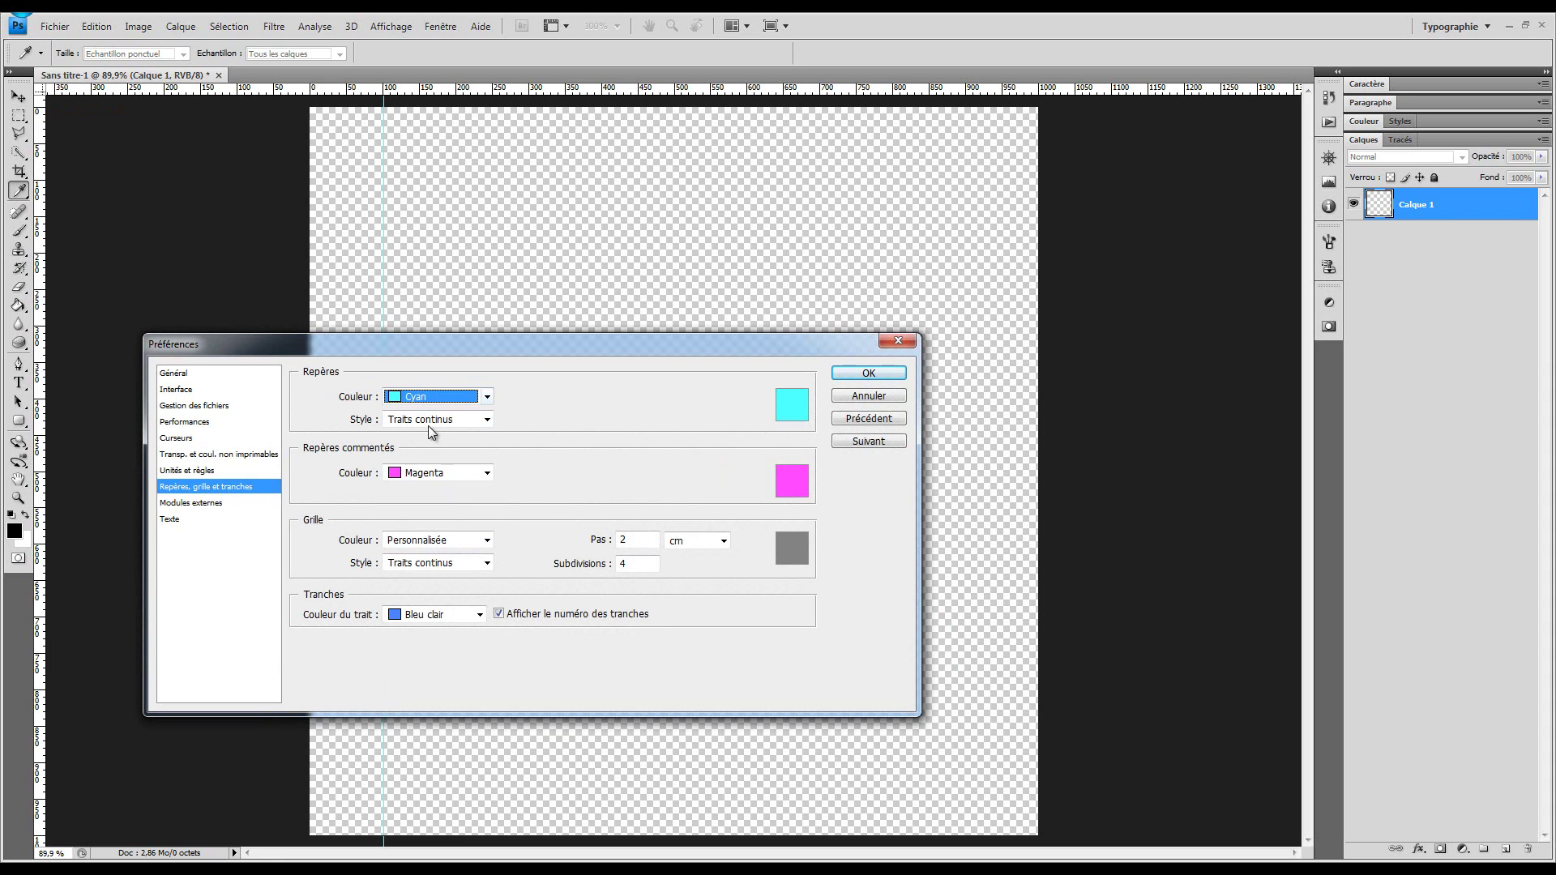
pyautogui.click(444, 399)
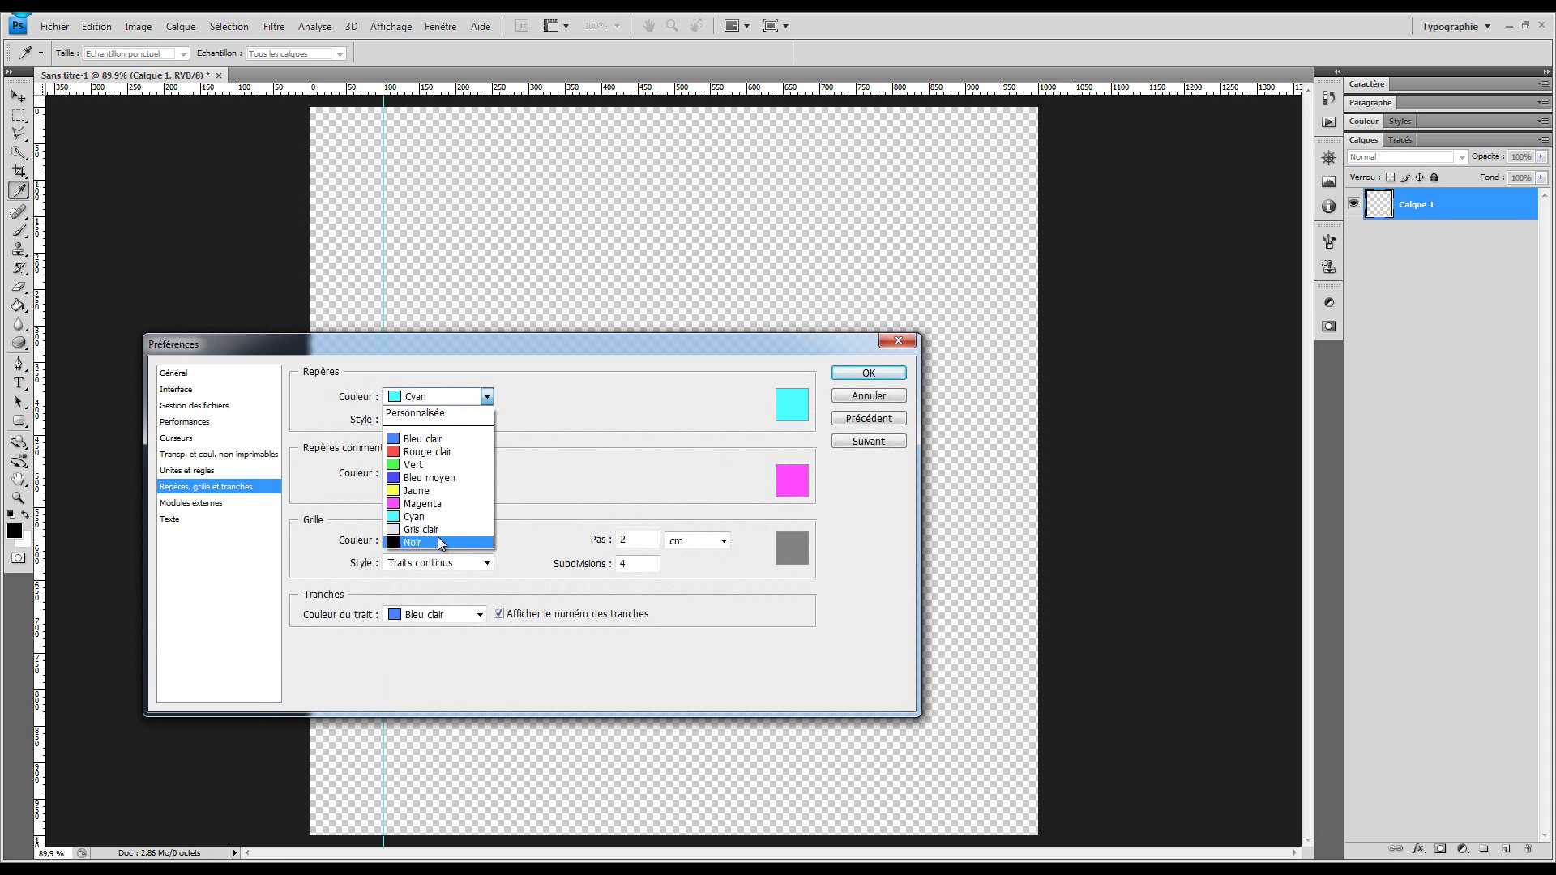
pyautogui.click(438, 541)
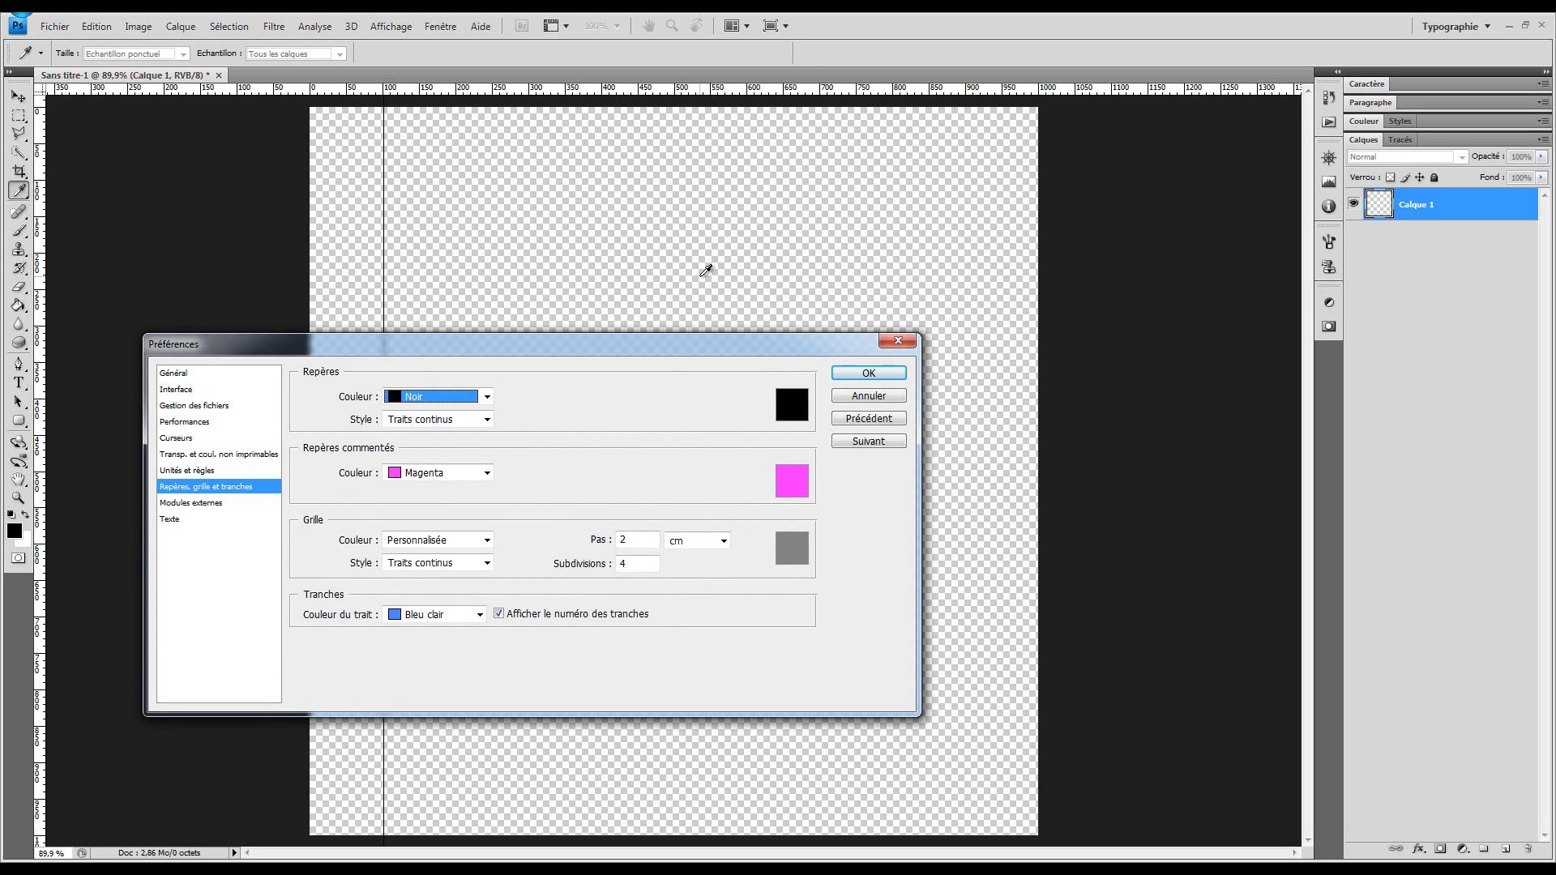
pyautogui.click(866, 374)
# Step: Add a vertical guide at 900 px and horizontal guides at 100, 150, 200 and 250 px
pyautogui.press('v')
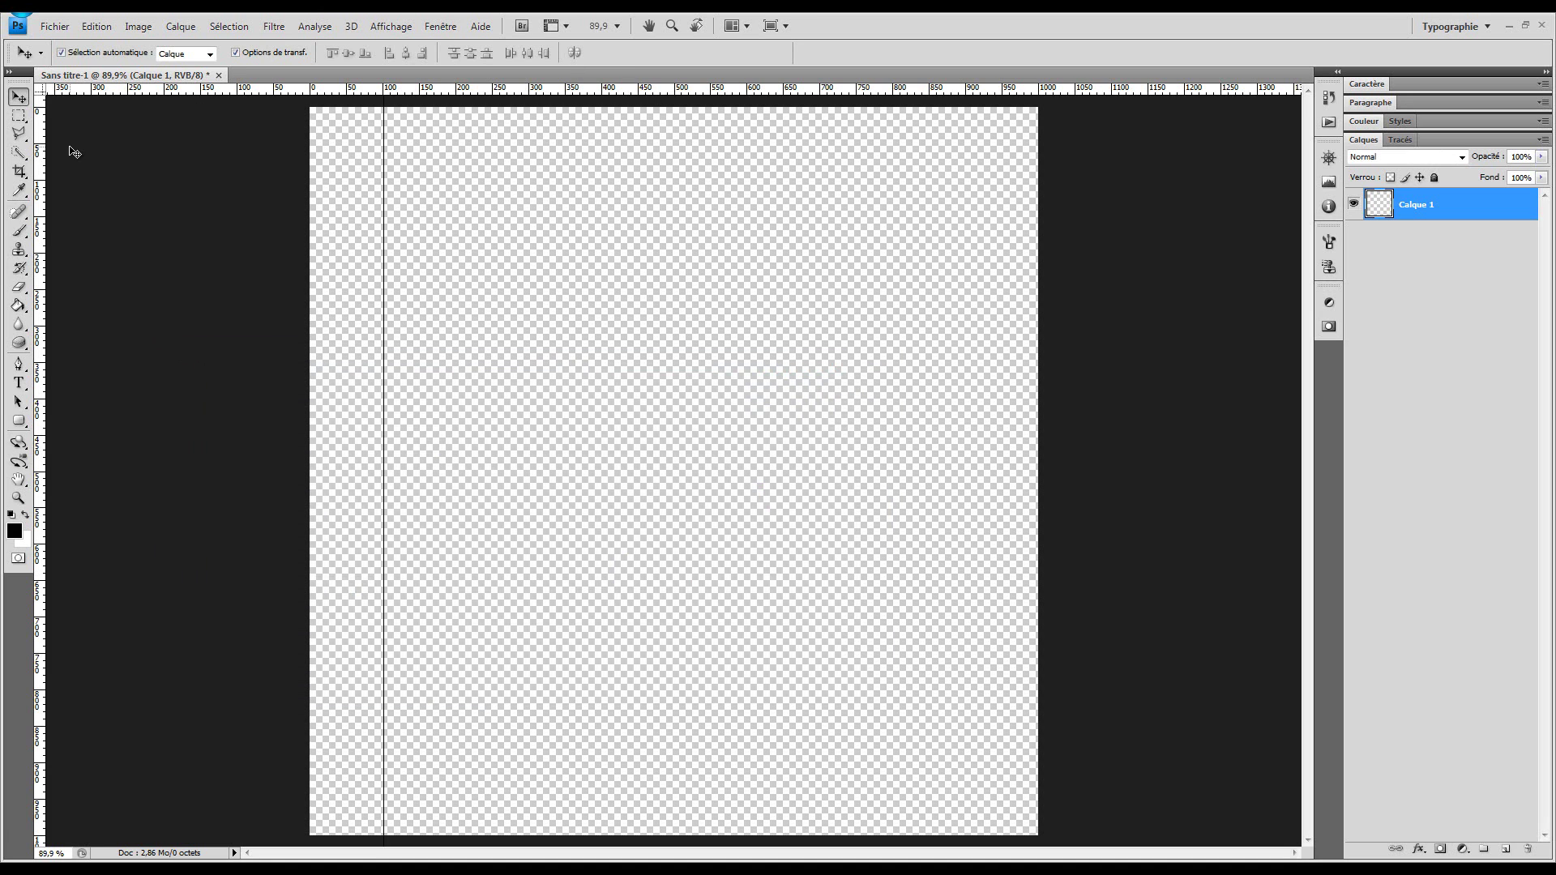
pyautogui.moveTo(40, 162); pyautogui.dragTo(965, 123)
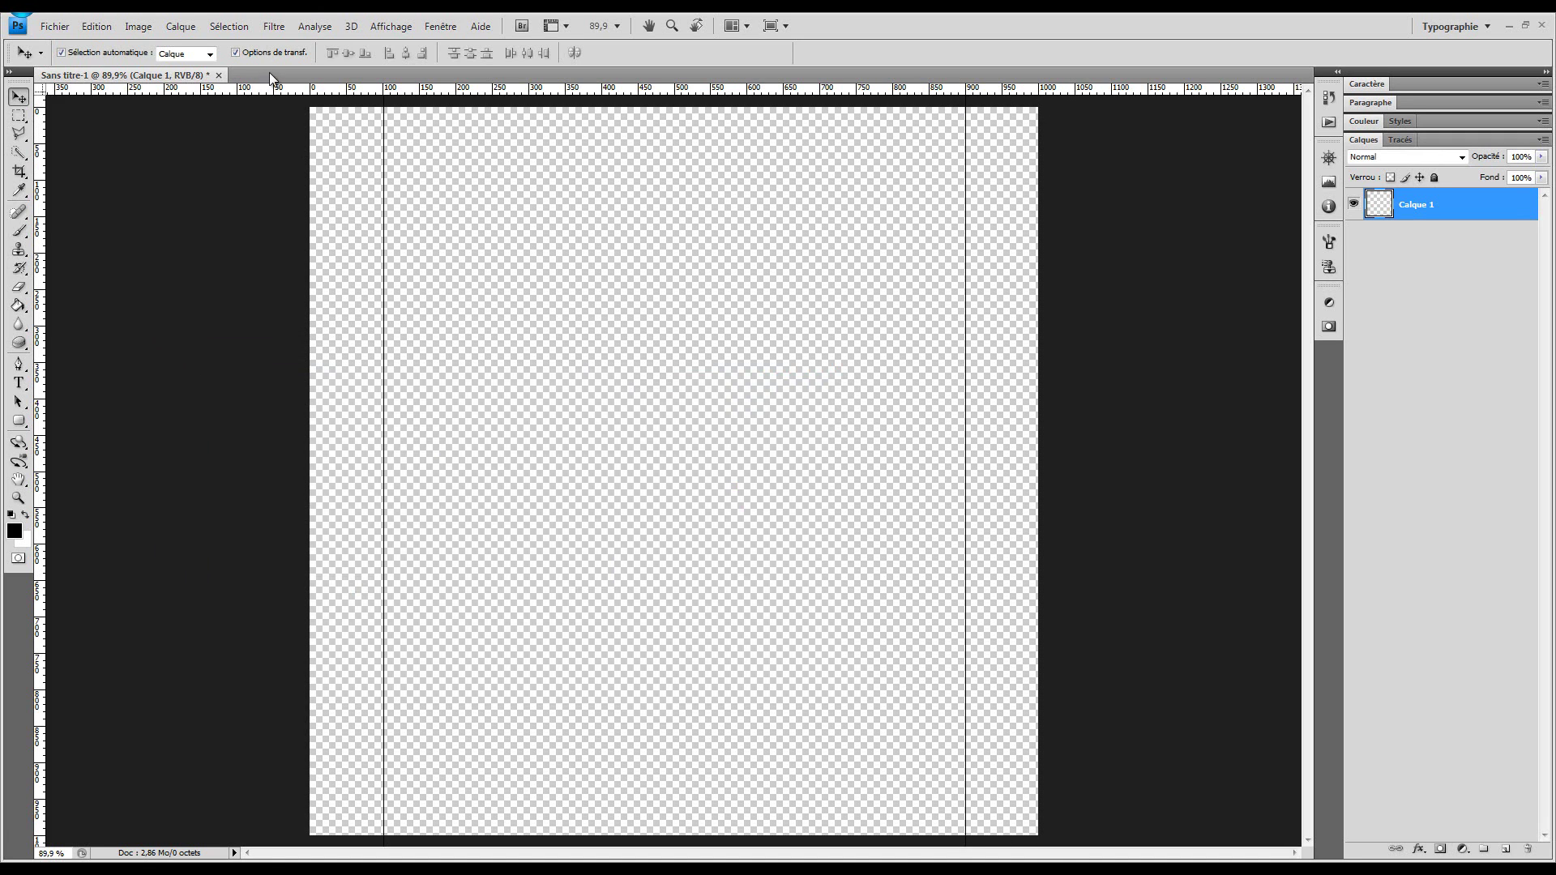
pyautogui.moveTo(256, 89); pyautogui.dragTo(355, 73)
pyautogui.moveTo(448, 87); pyautogui.dragTo(422, 180)
pyautogui.moveTo(337, 91); pyautogui.dragTo(327, 217)
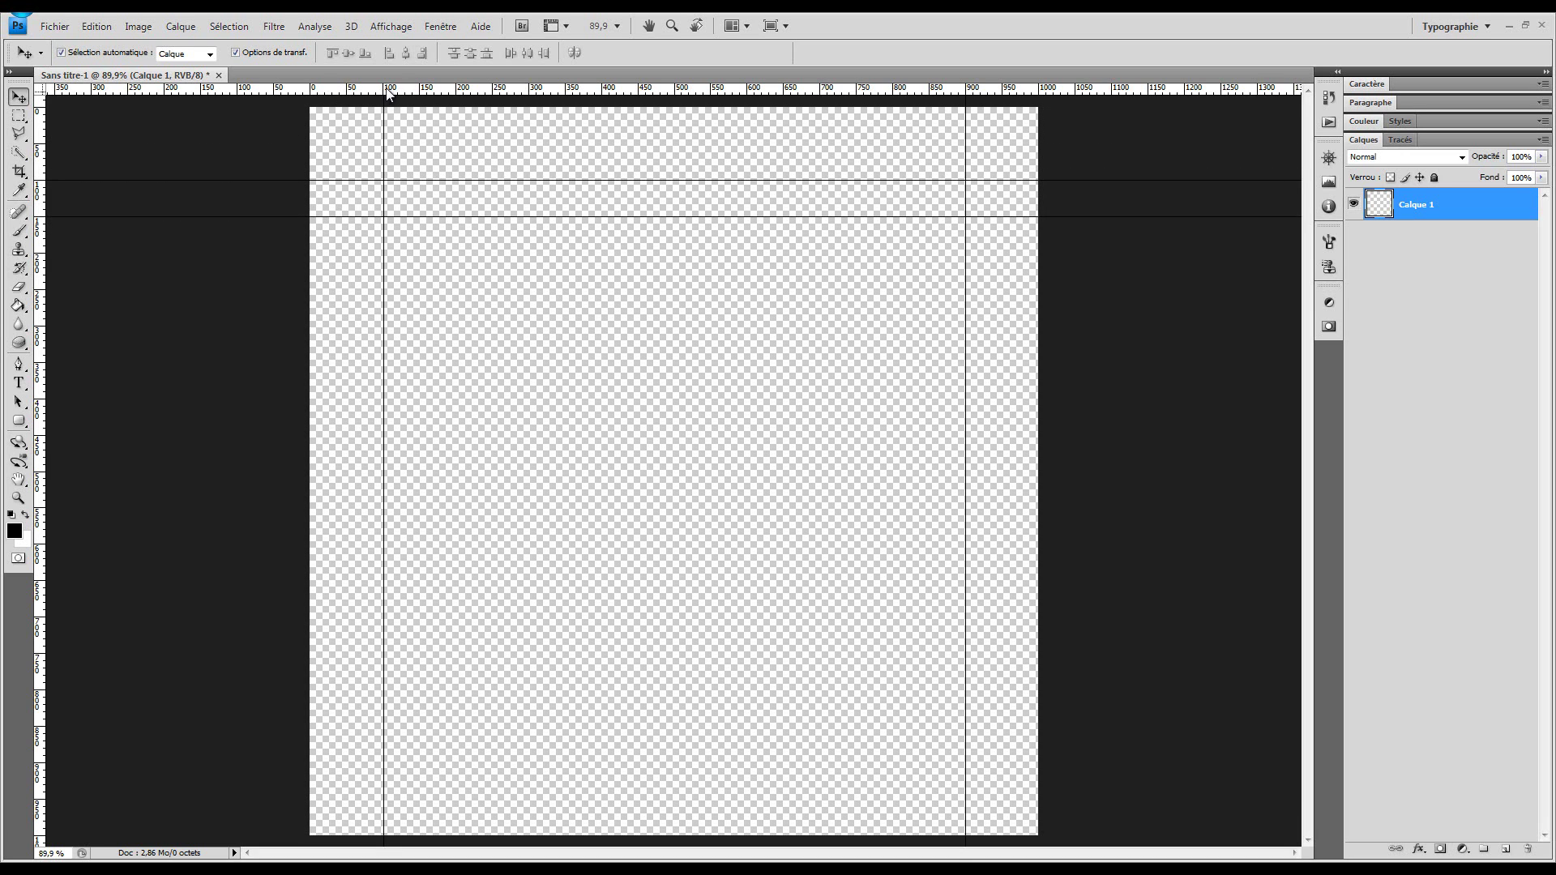
pyautogui.moveTo(387, 93); pyautogui.dragTo(325, 254)
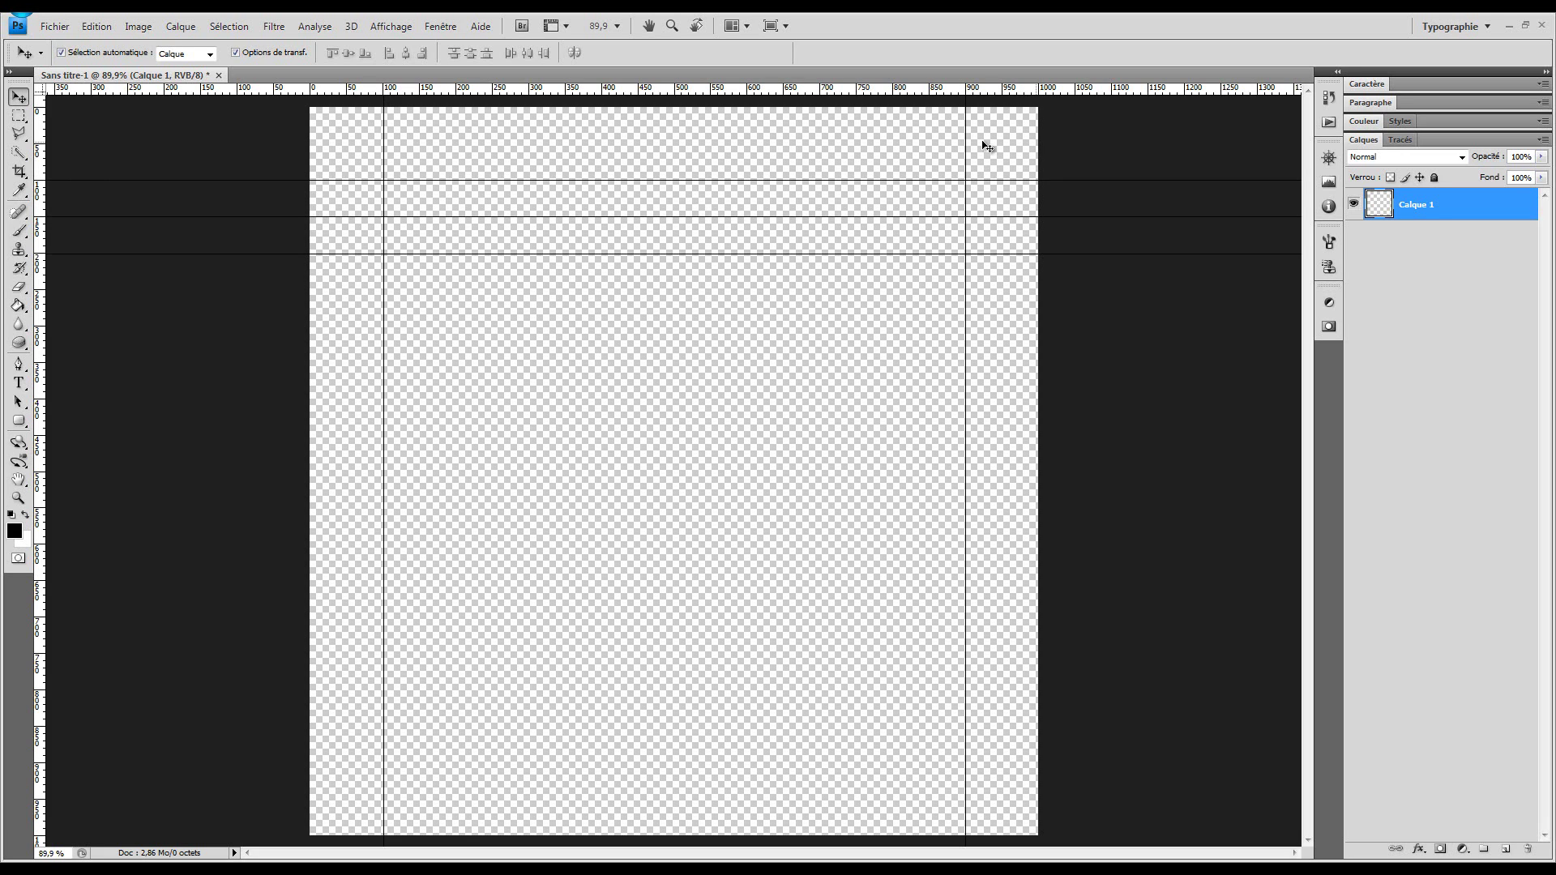
pyautogui.moveTo(517, 94); pyautogui.dragTo(423, 289)
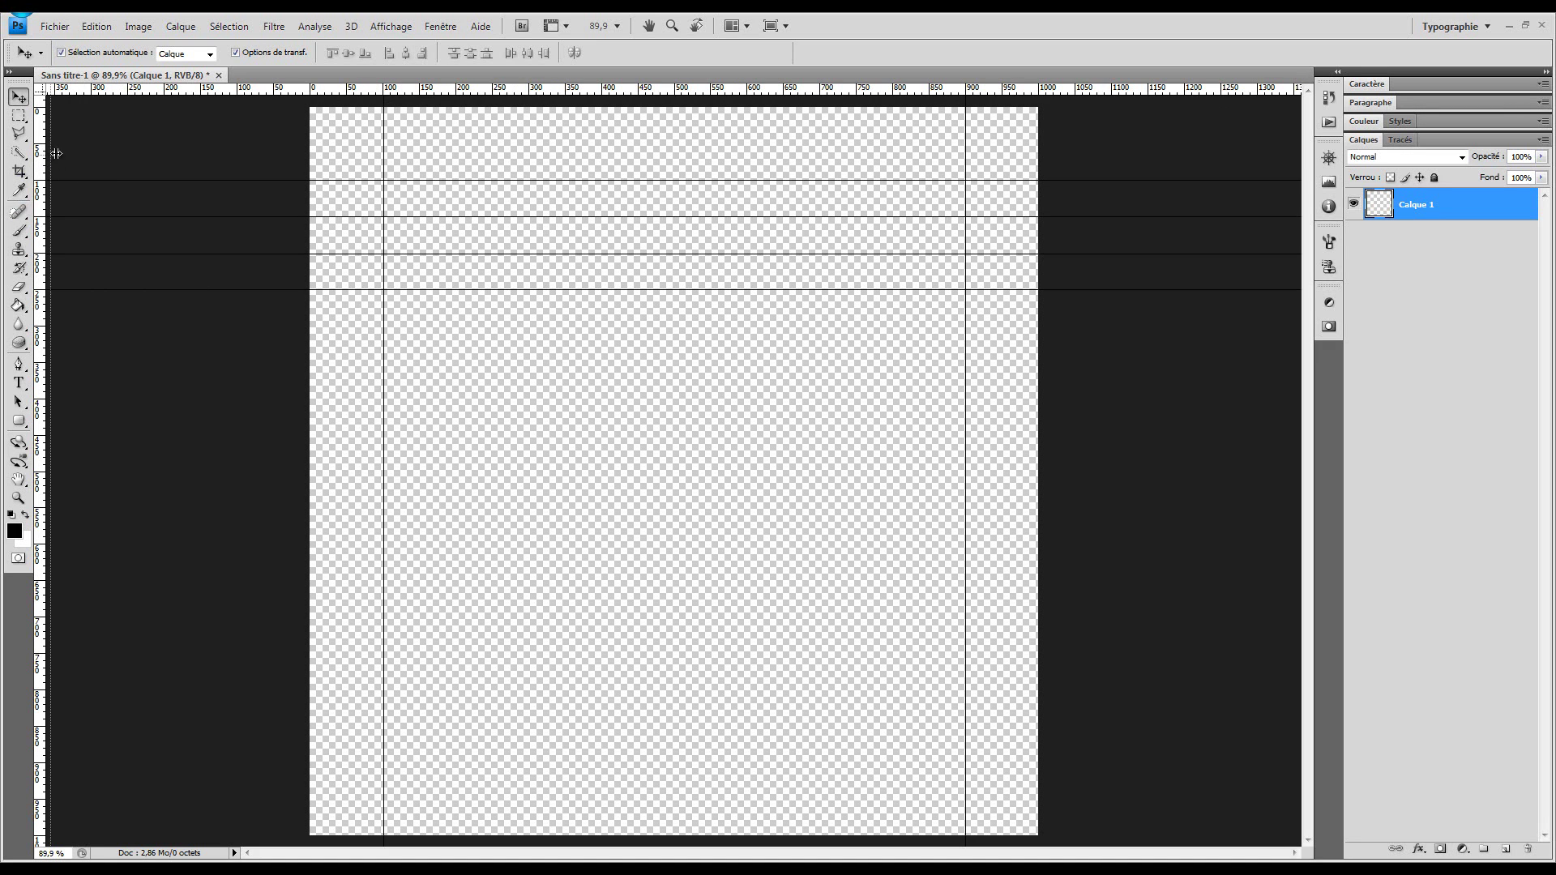
# Step: Add a vertical guide at 500 px and move the two outer vertical guides to 50 and 950 px
pyautogui.moveTo(663, 140); pyautogui.dragTo(673, 137)
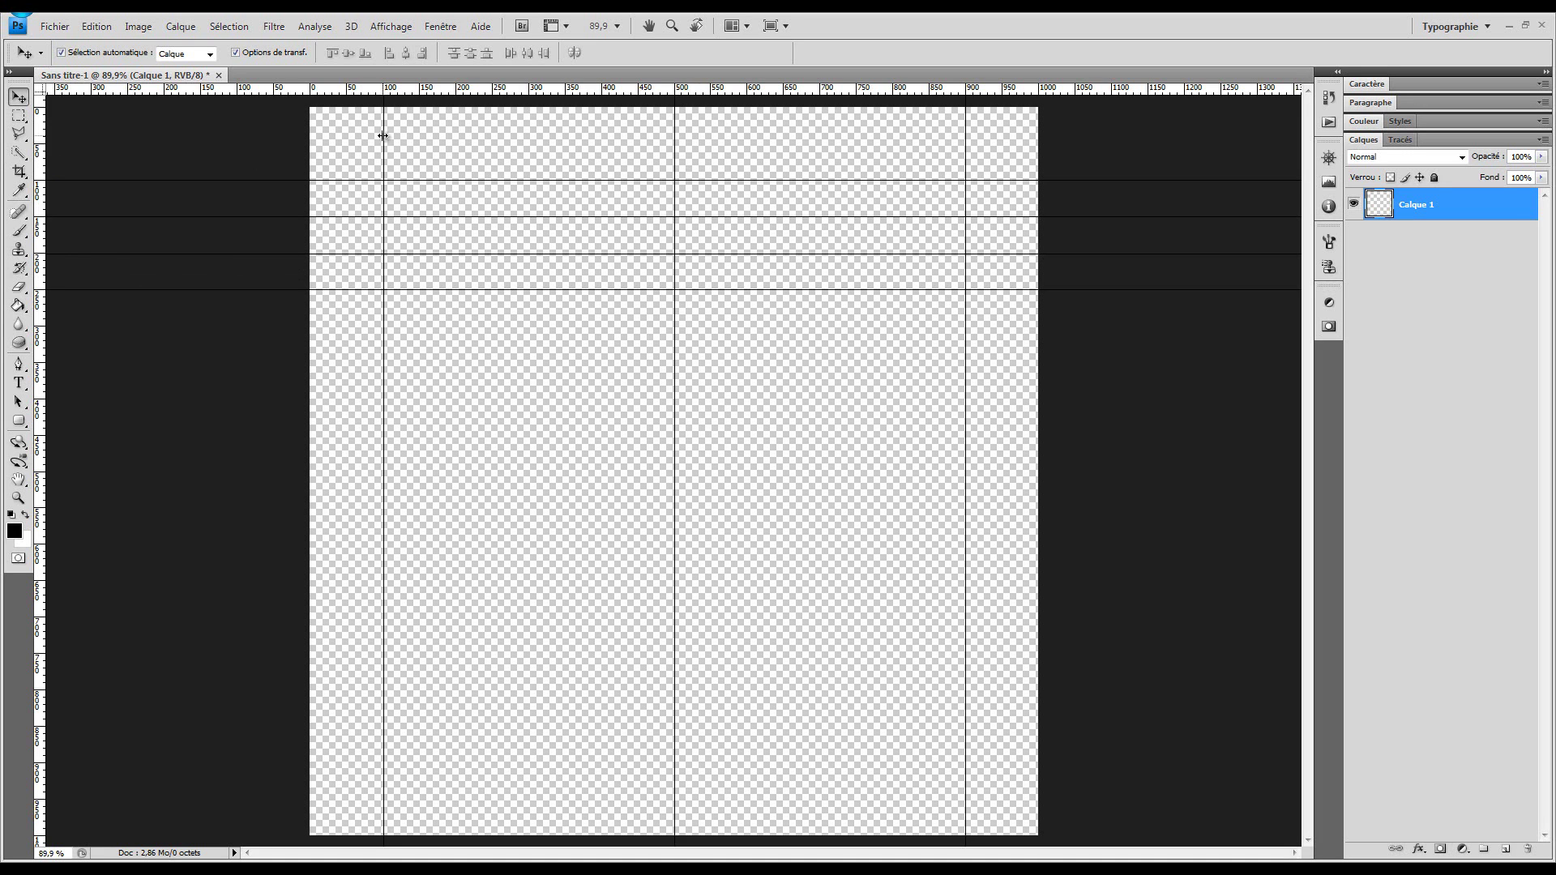
pyautogui.moveTo(383, 135); pyautogui.dragTo(347, 146)
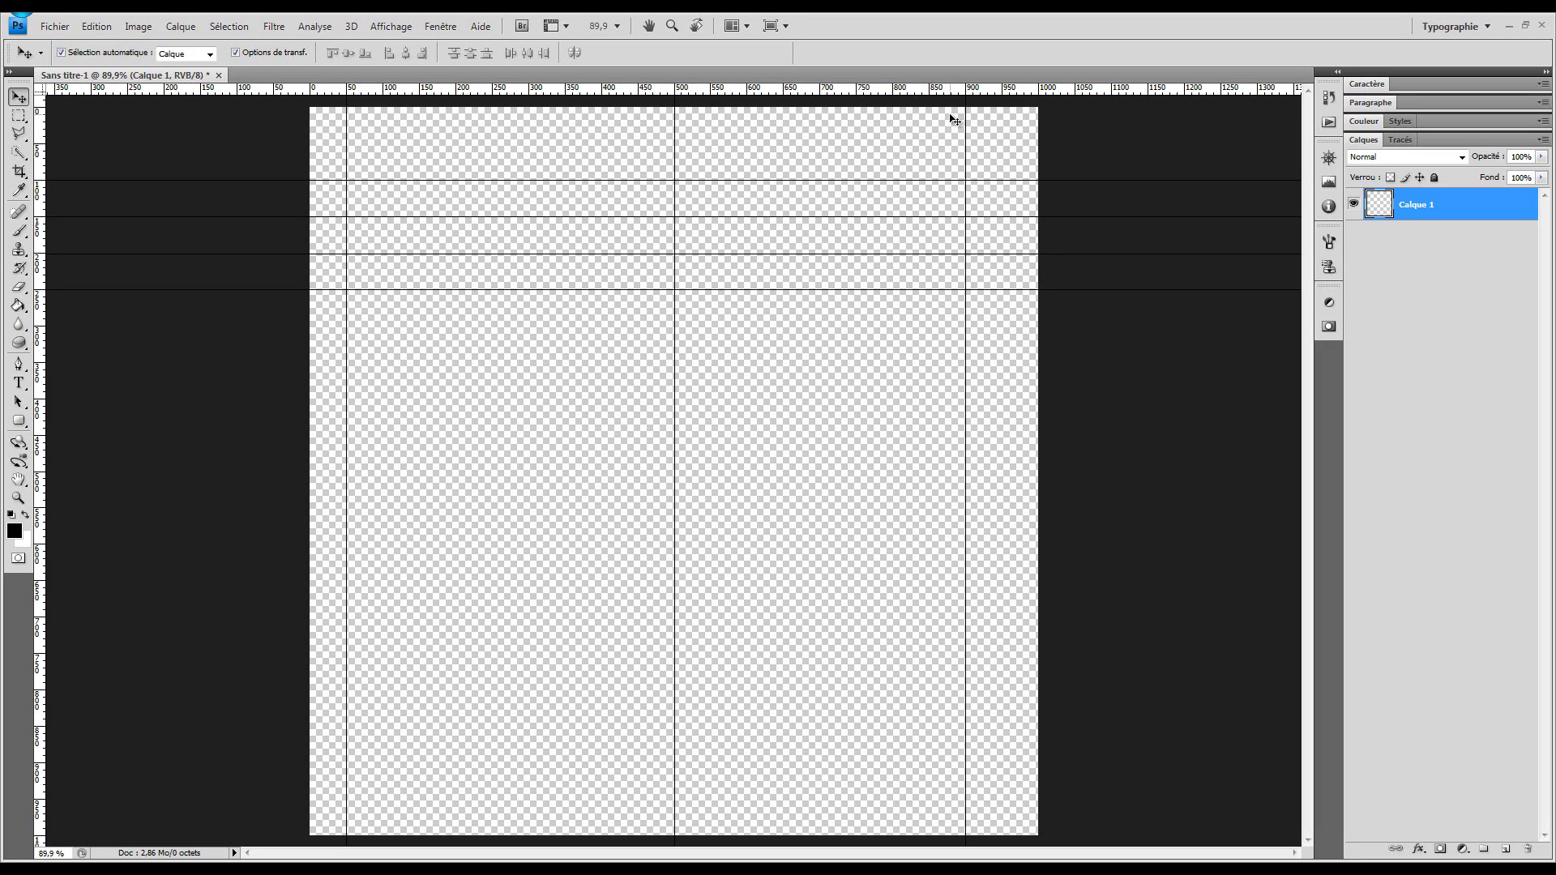
pyautogui.moveTo(964, 111); pyautogui.dragTo(1001, 106)
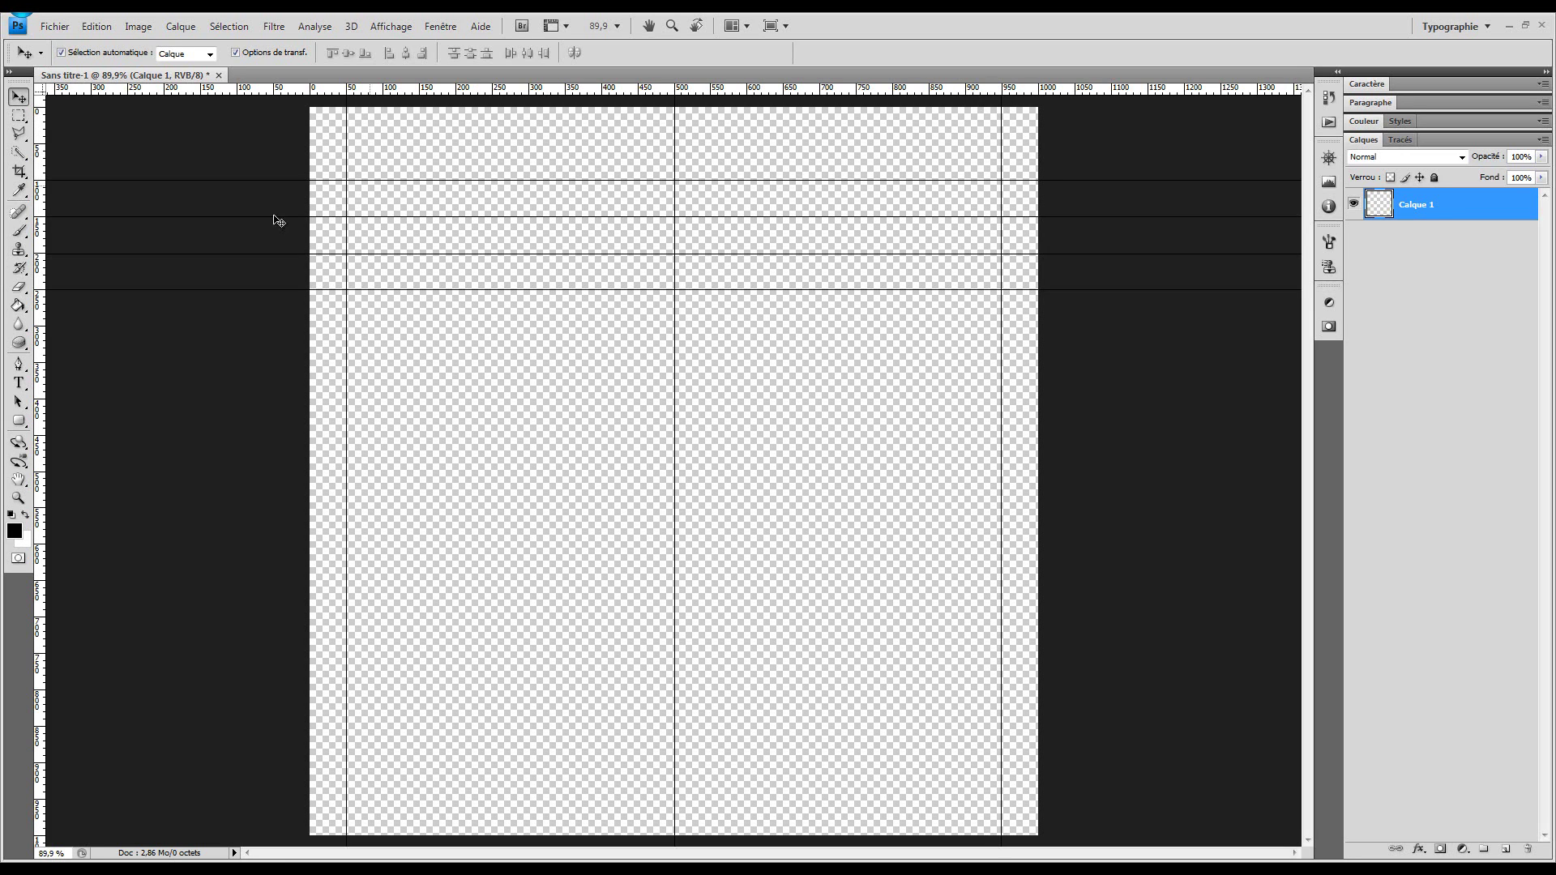
# Step: Add two more vertical guides at 150 and 850 px
pyautogui.moveTo(401, 188); pyautogui.dragTo(421, 174)
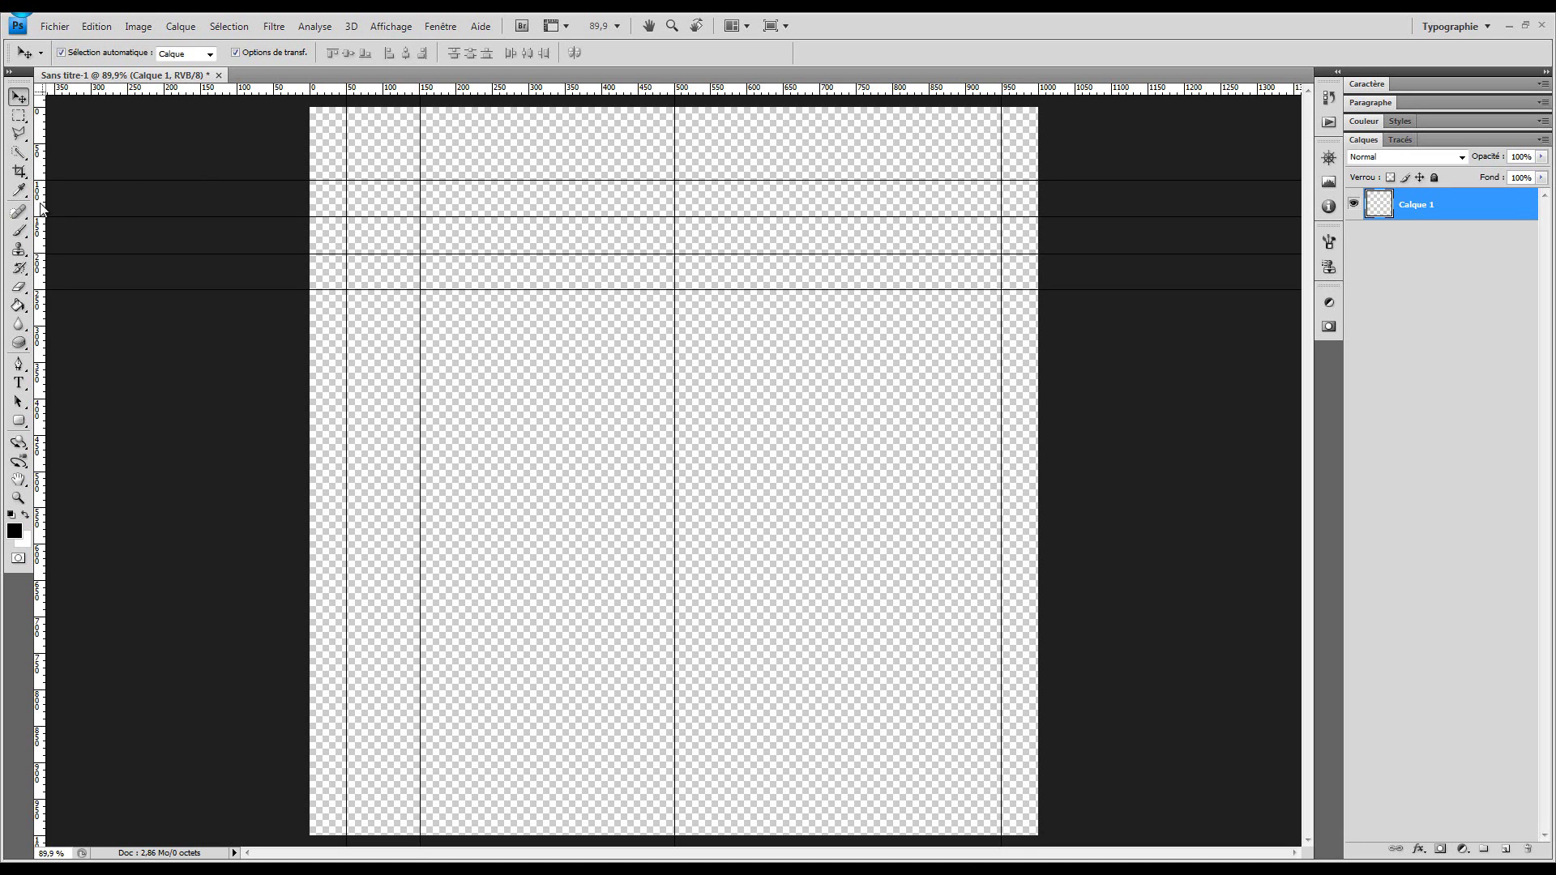
pyautogui.moveTo(932, 89); pyautogui.dragTo(930, 142)
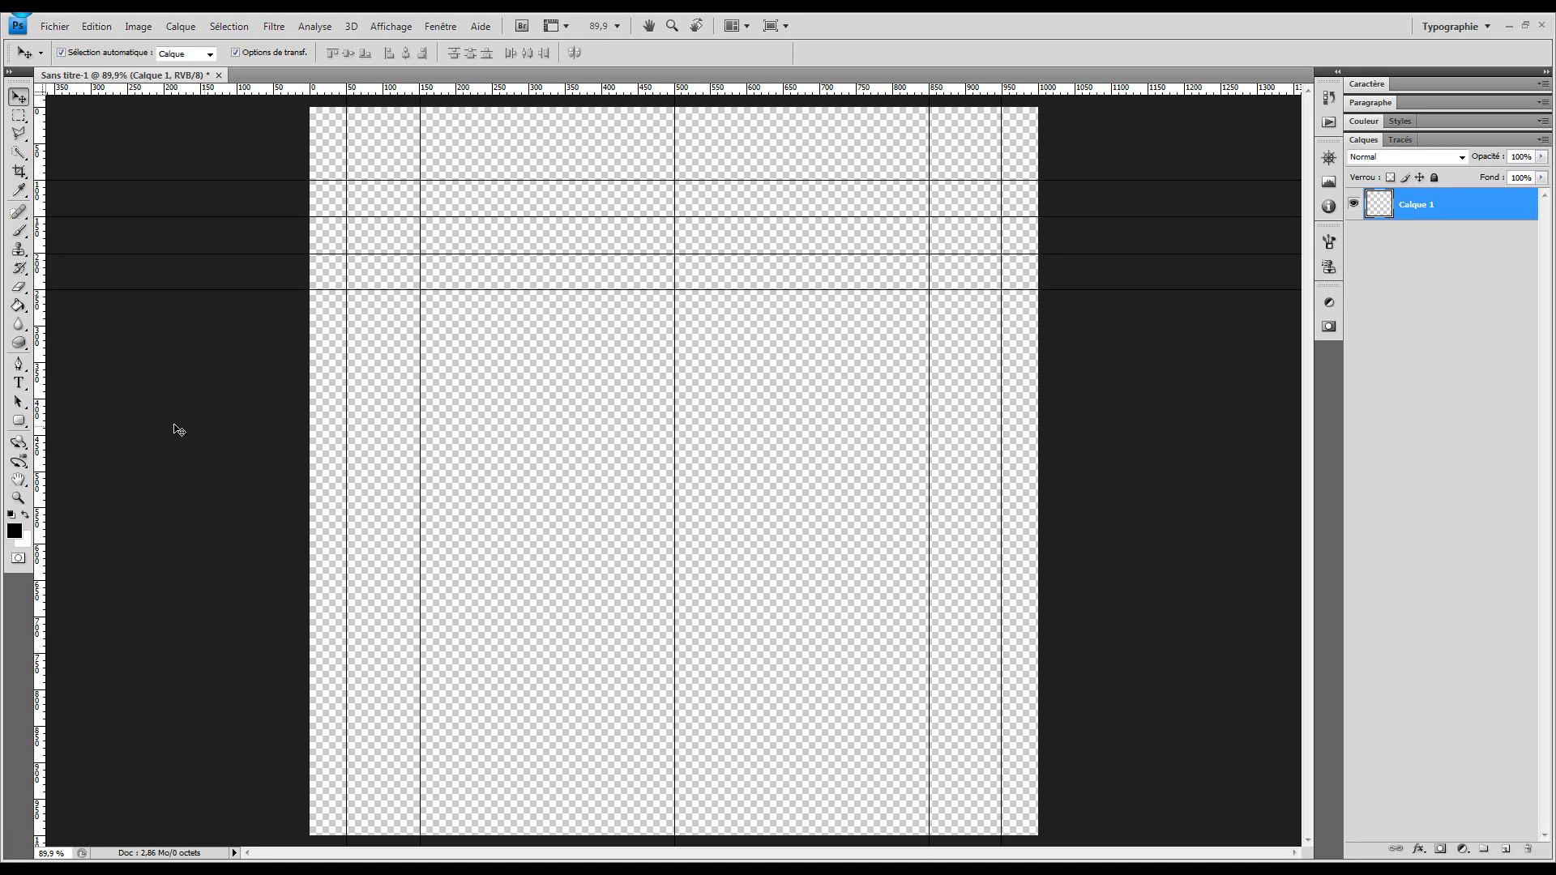
# Step: Draw the shape's upper edge with the Pen tool as a downward-bowing curve from (150, 100) to (850, 100) px
pyautogui.click(19, 364)
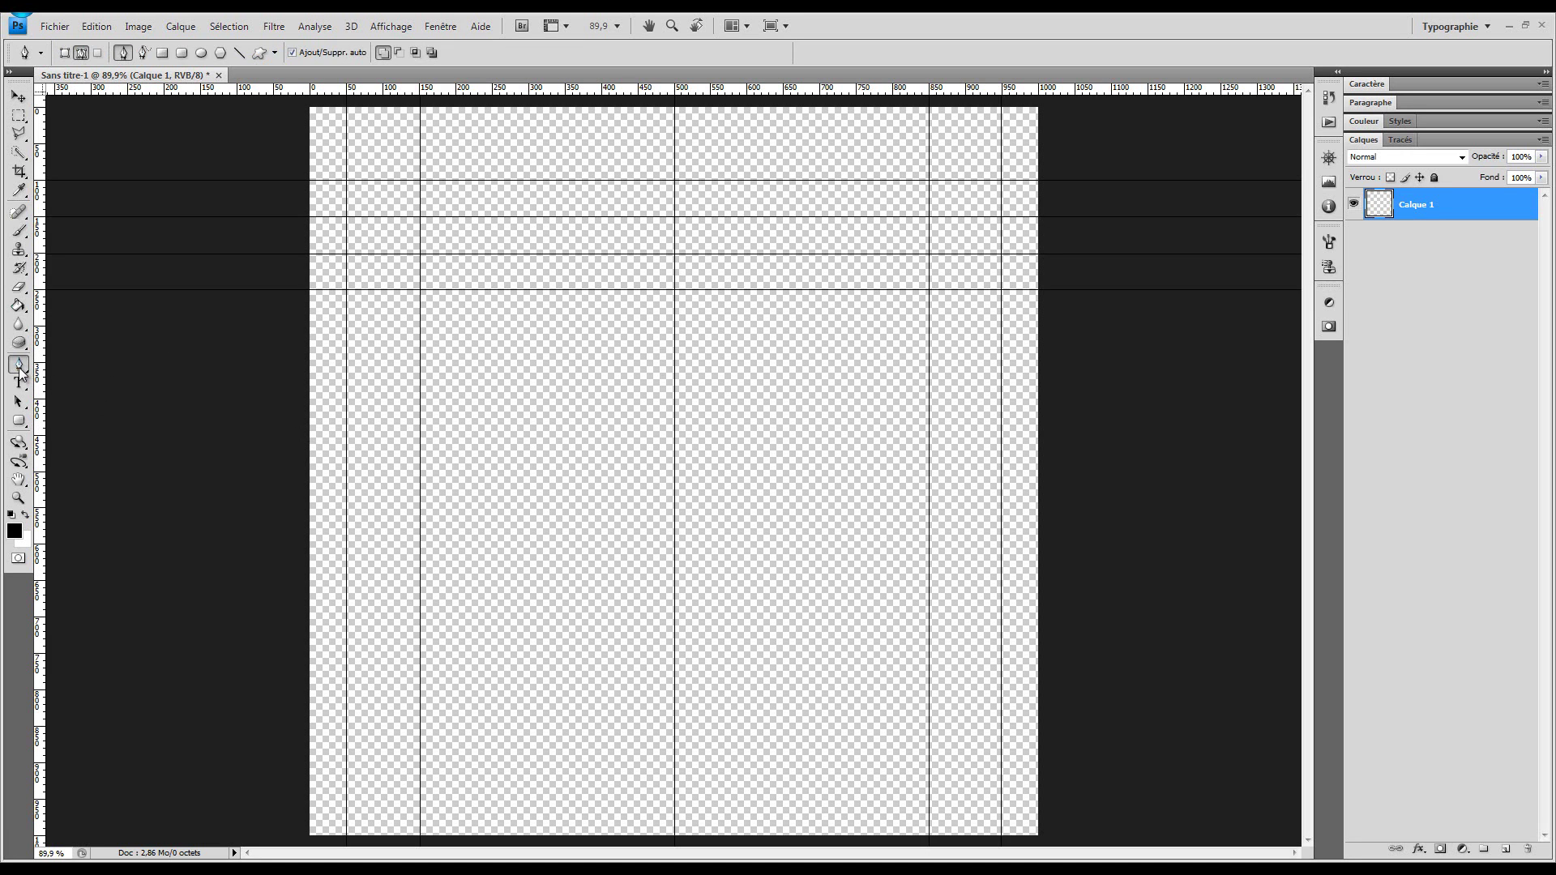
pyautogui.click(420, 181)
pyautogui.click(929, 181)
pyautogui.moveTo(930, 181); pyautogui.dragTo(1183, 148)
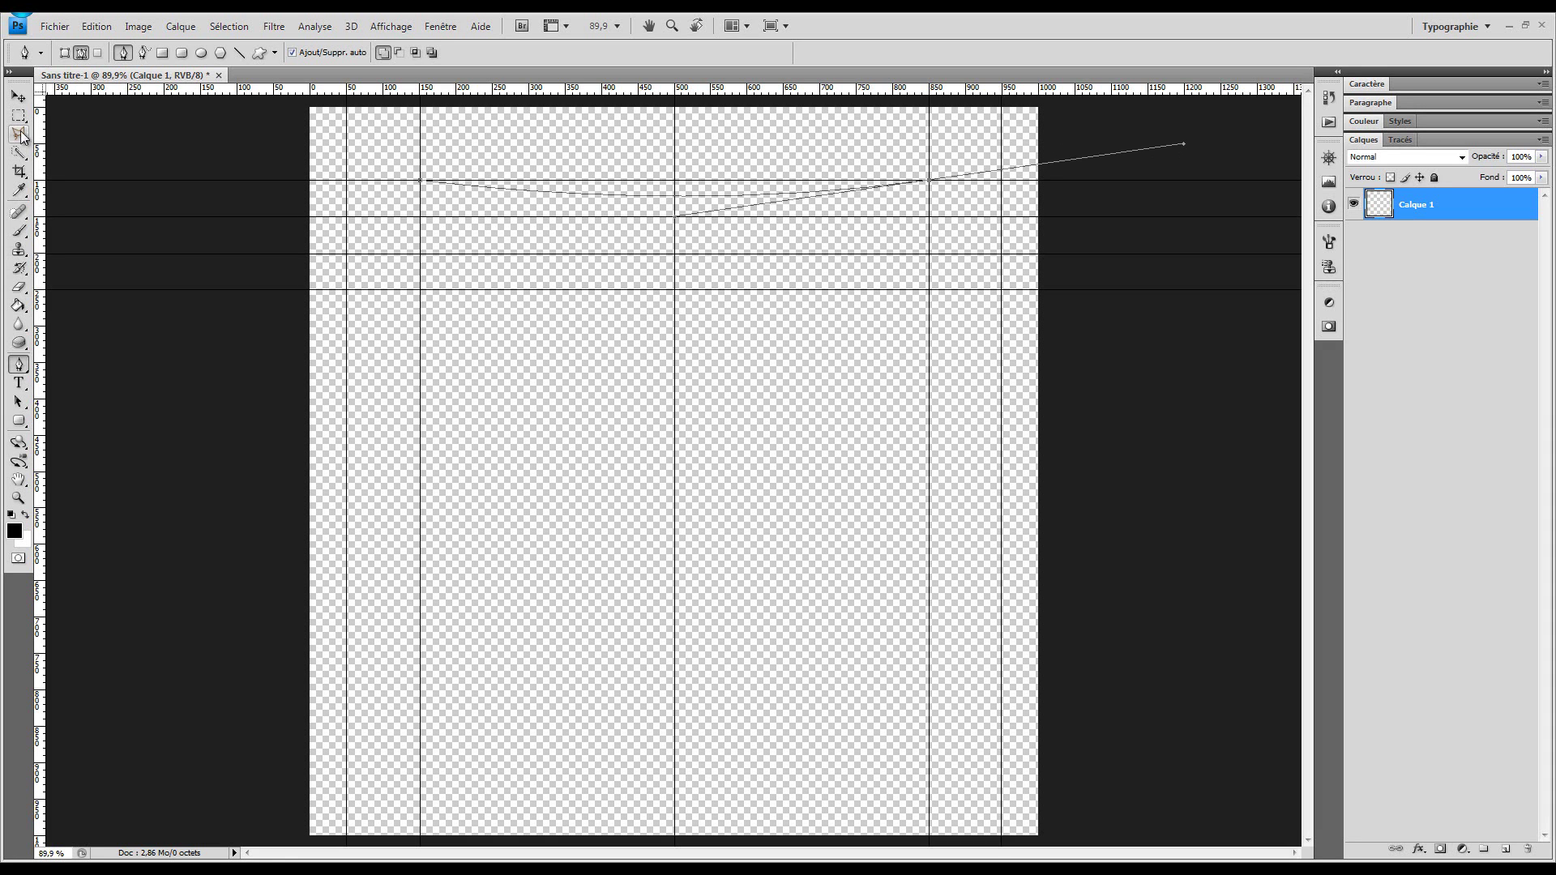
# Step: Swap the foreground and background colours to make white the foreground, and return to the Pen tool
pyautogui.click(19, 231)
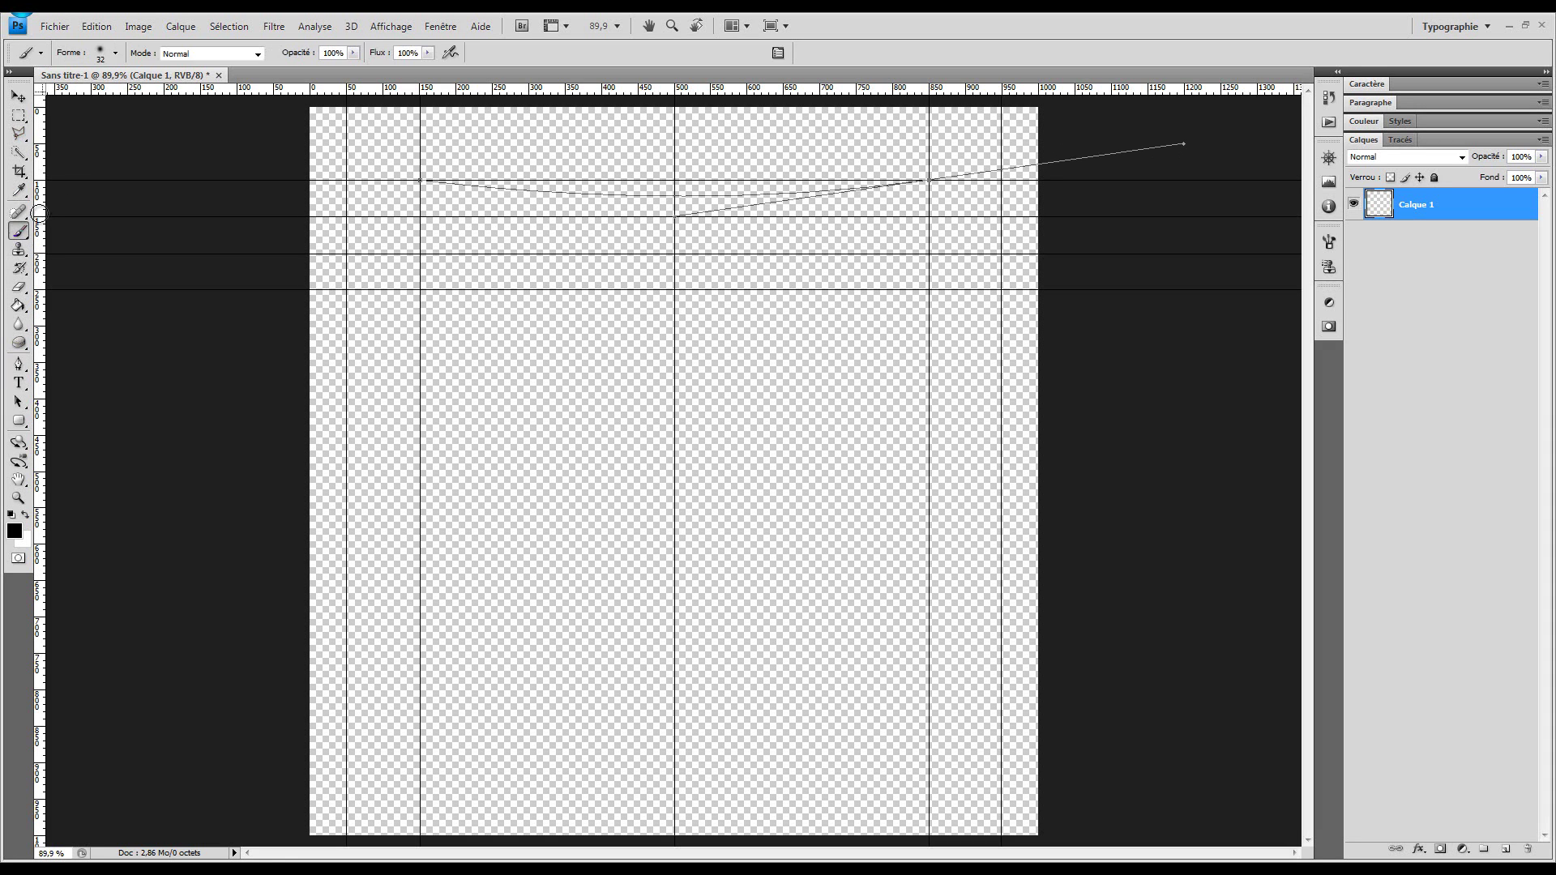
pyautogui.click(26, 515)
pyautogui.click(18, 365)
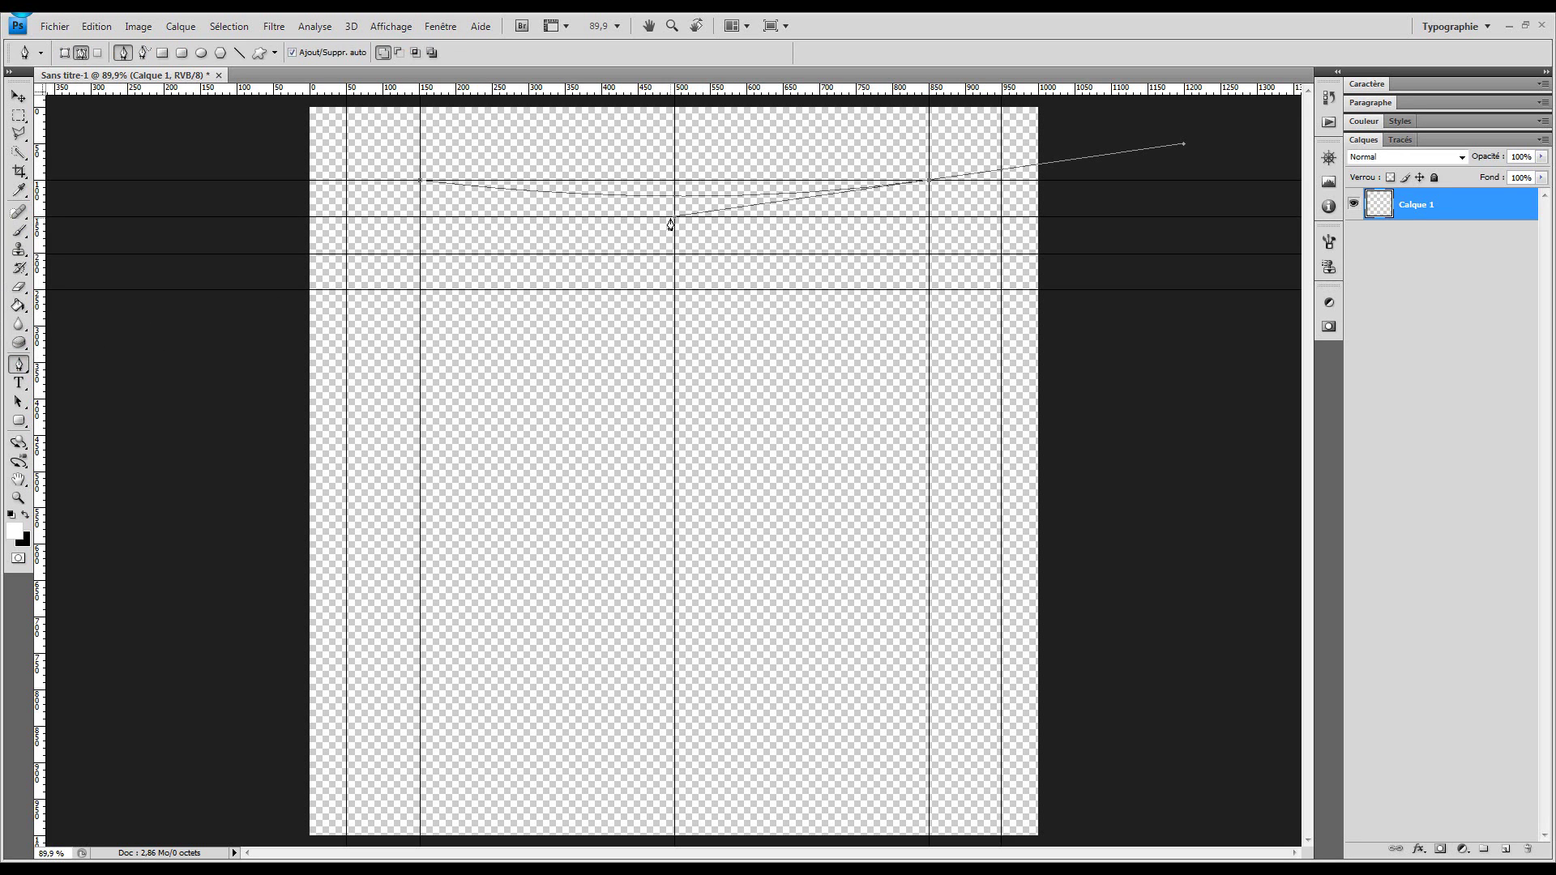
# Step: Retract the outgoing direction handle of the anchor at (850, 100) px onto the anchor
pyautogui.press('alt')
pyautogui.press('alt')
pyautogui.moveTo(676, 221)
pyautogui.mouseDown()
pyautogui.moveTo(770, 285)
pyautogui.moveTo(994, 230)
pyautogui.moveTo(676, 163)
pyautogui.moveTo(660, 219)
pyautogui.moveTo(677, 224)
pyautogui.mouseUp()
pyautogui.moveTo(1186, 145); pyautogui.dragTo(930, 232)
# Step: Draw the straight side down to (850, 200) px and a parallel curved lower edge to (150, 200) px, retracting its outgoing handle
pyautogui.click(930, 260)
pyautogui.click(420, 255)
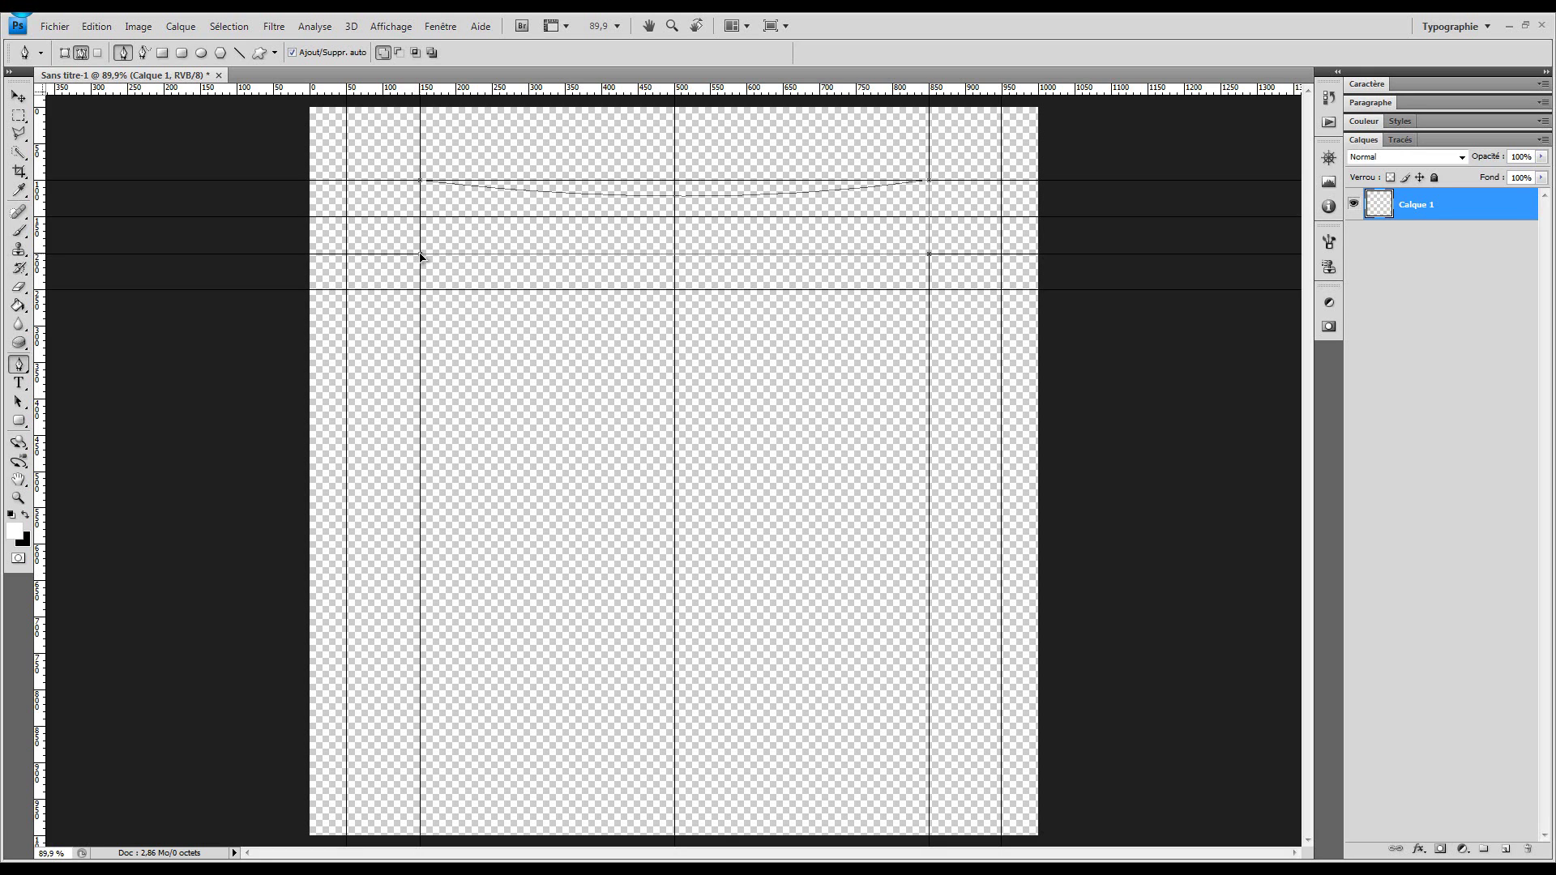
pyautogui.moveTo(421, 258); pyautogui.dragTo(170, 217)
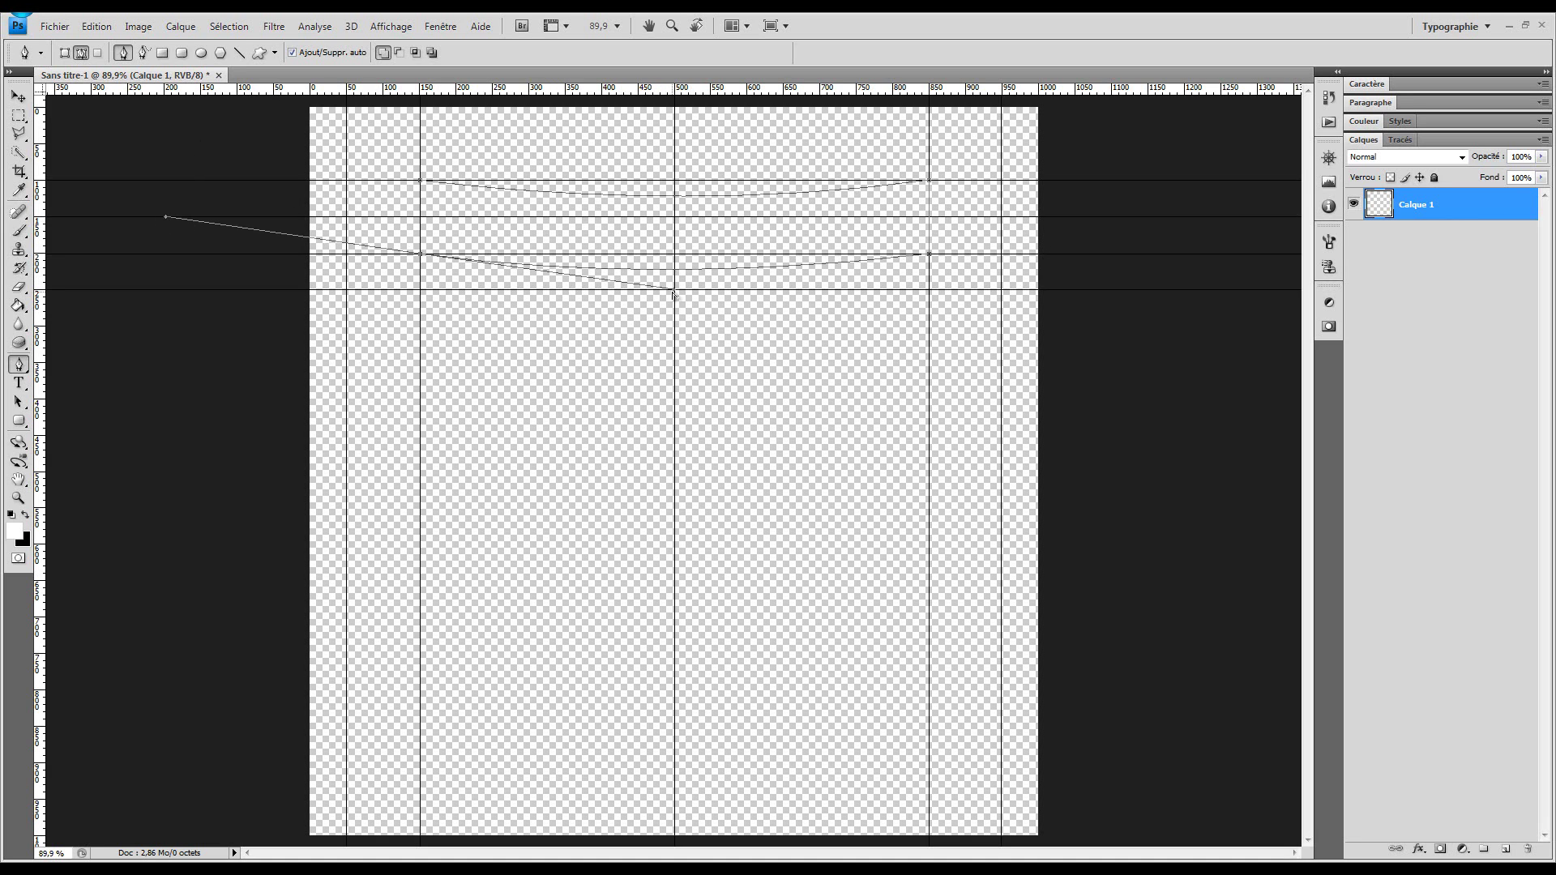
pyautogui.moveTo(168, 217); pyautogui.dragTo(424, 198)
pyautogui.press('Escape')
# Step: Save the curved band path as a custom shape named "ruban 1"
pyautogui.rightClick(589, 234)
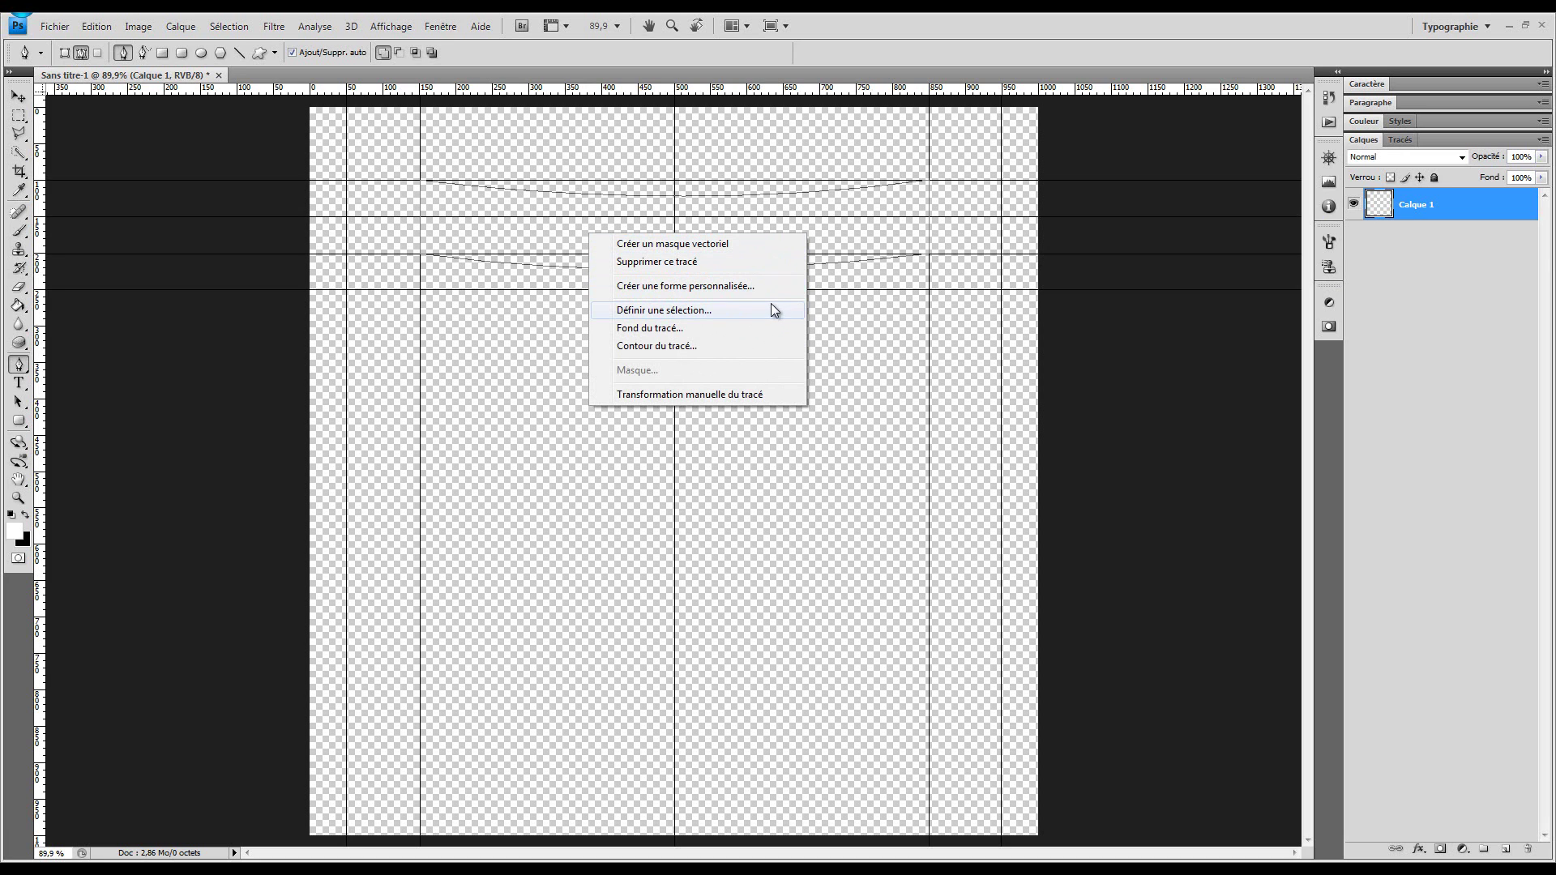
pyautogui.click(769, 288)
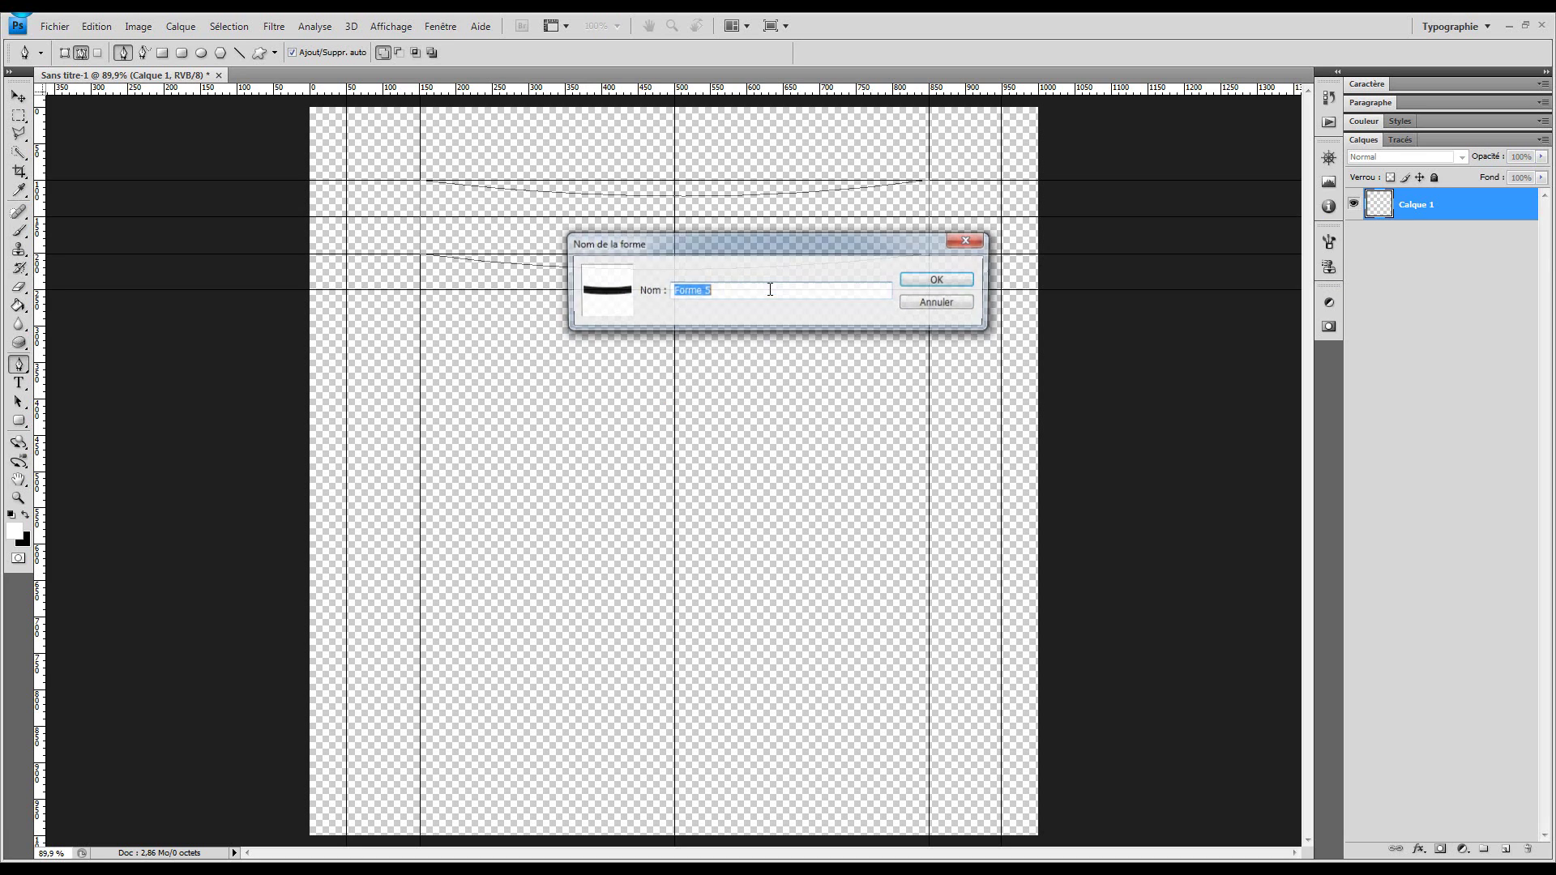
pyautogui.moveTo(758, 247); pyautogui.dragTo(616, 425)
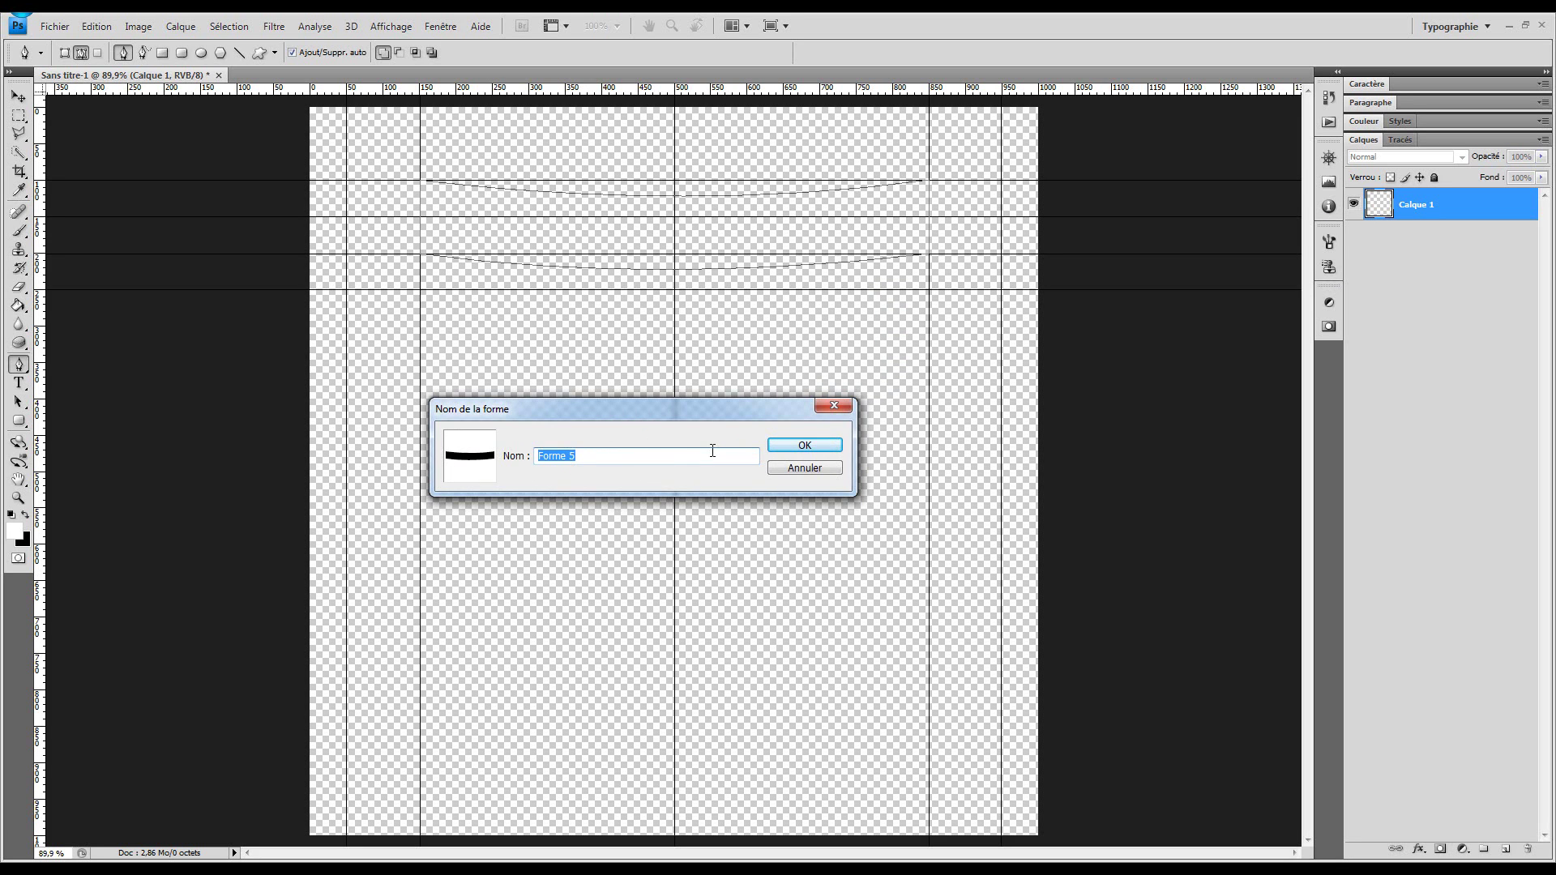
pyautogui.write('ruban 1')
pyautogui.press('Return')
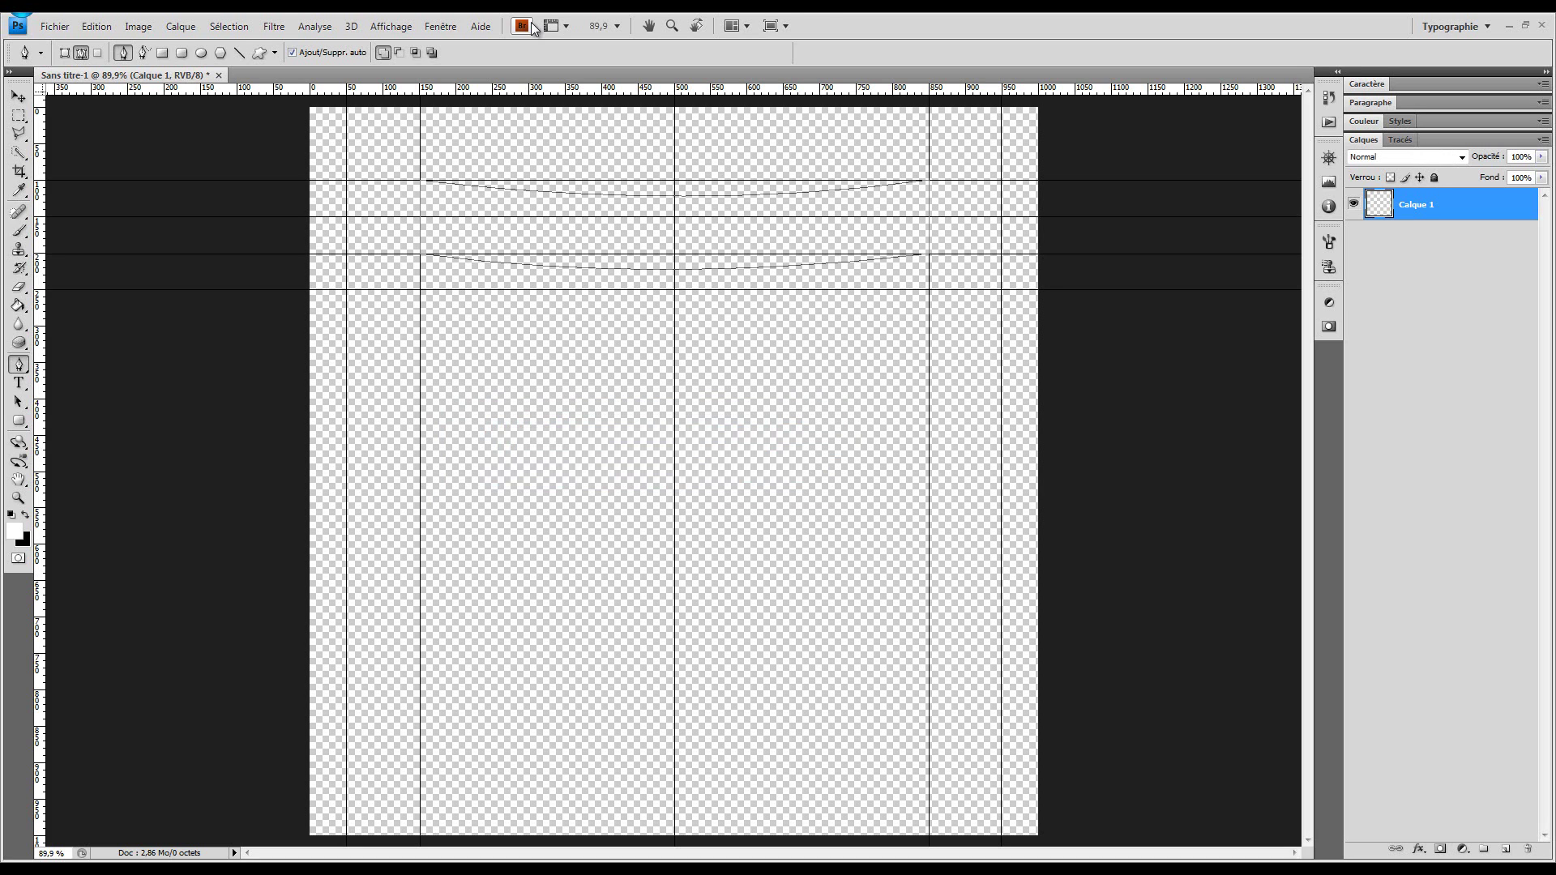
# Step: Convert the band path into a new anti-aliased selection with a 0-pixel radius and fill it with black
pyautogui.rightClick(614, 249)
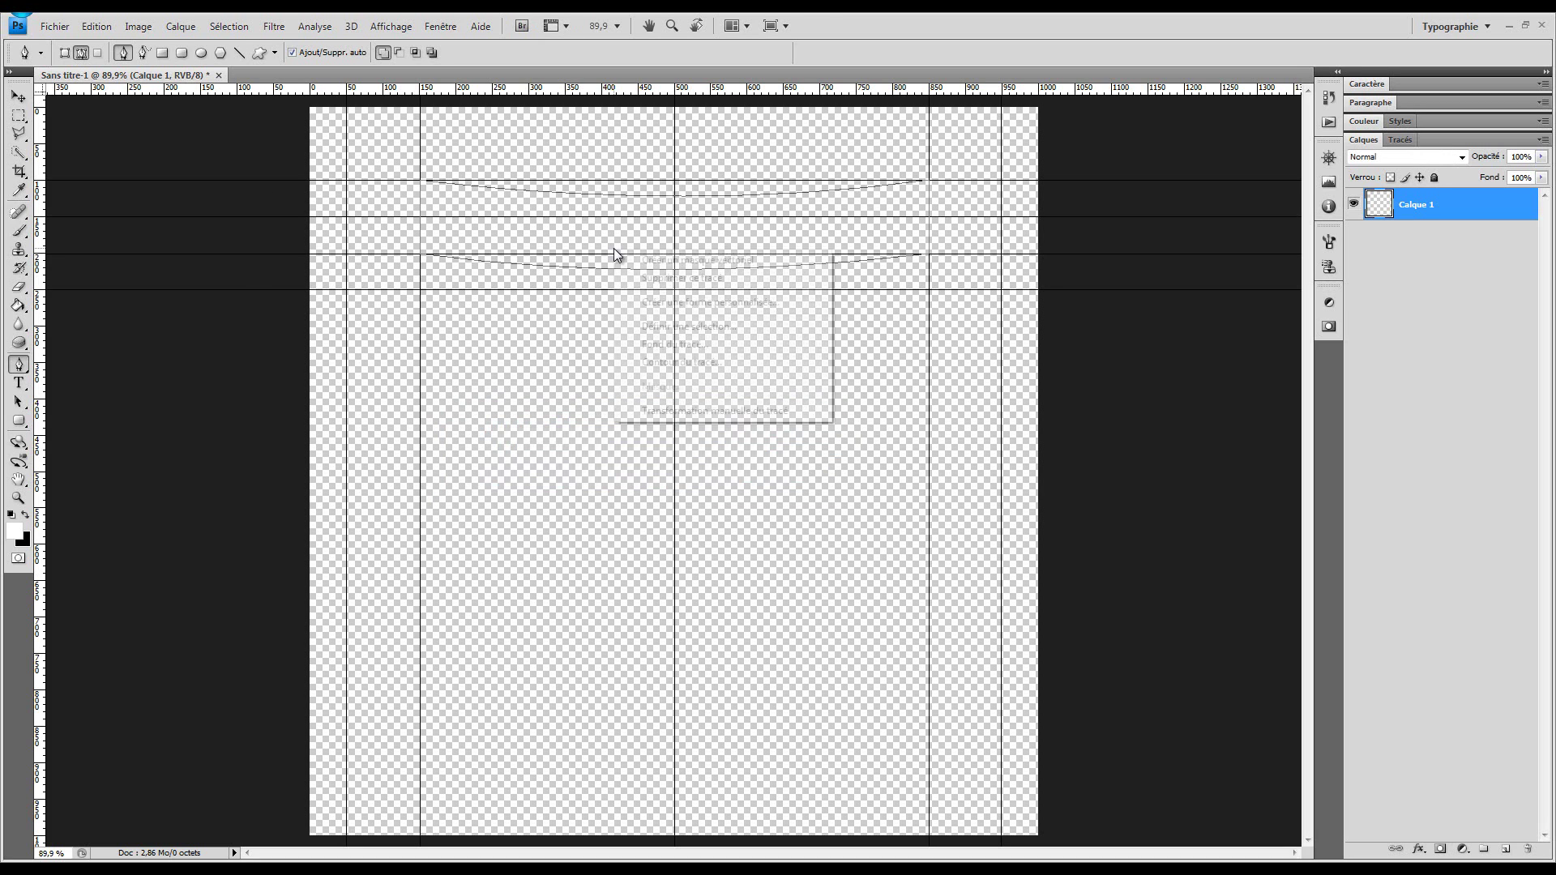
pyautogui.click(696, 327)
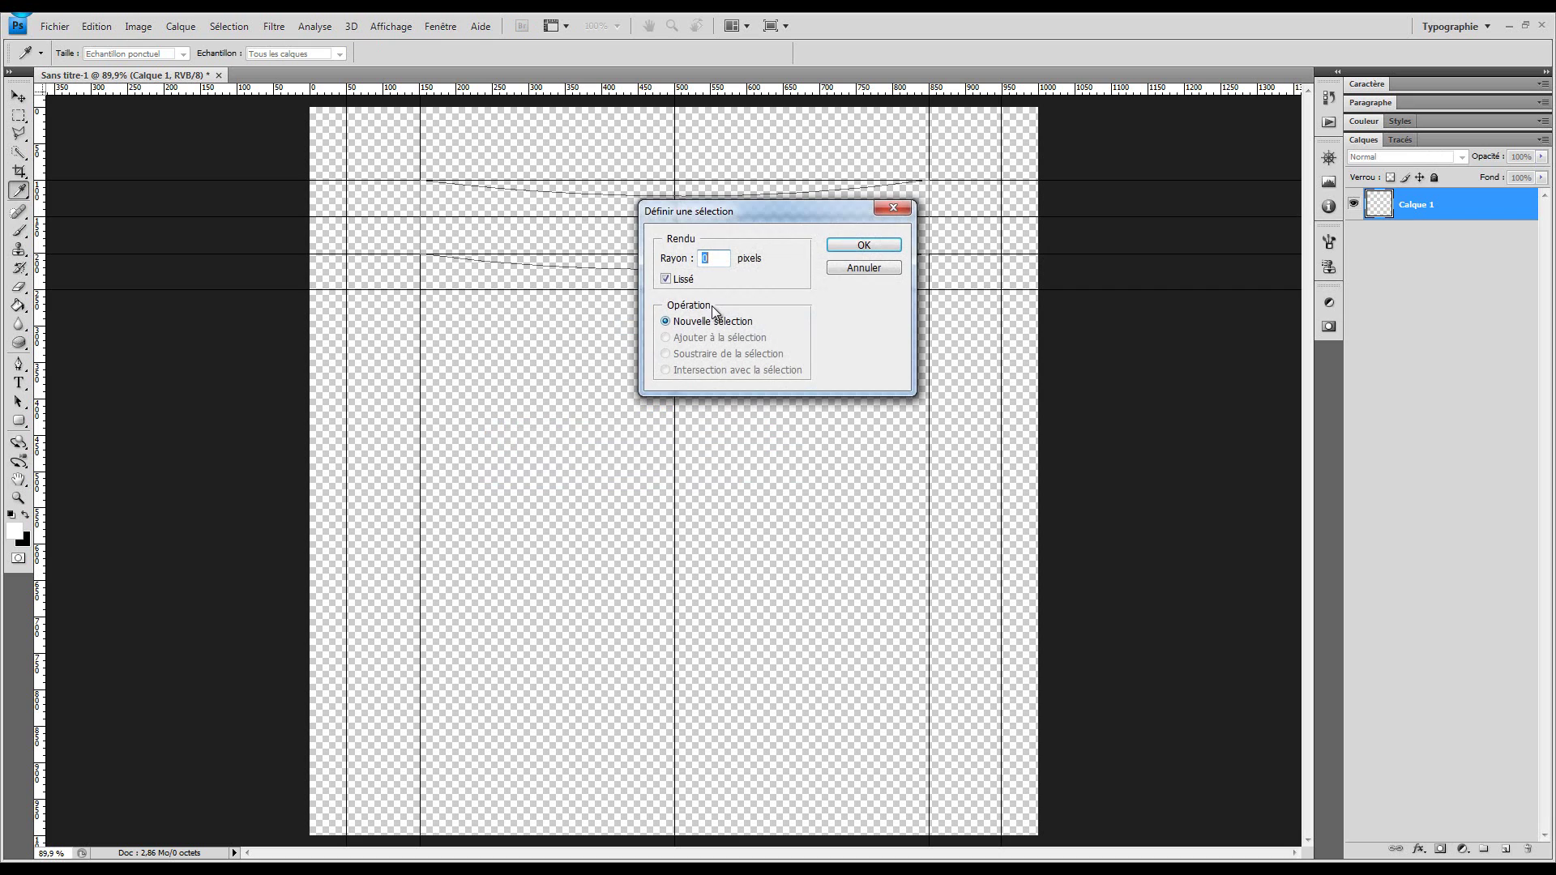
pyautogui.click(898, 247)
pyautogui.click(19, 307)
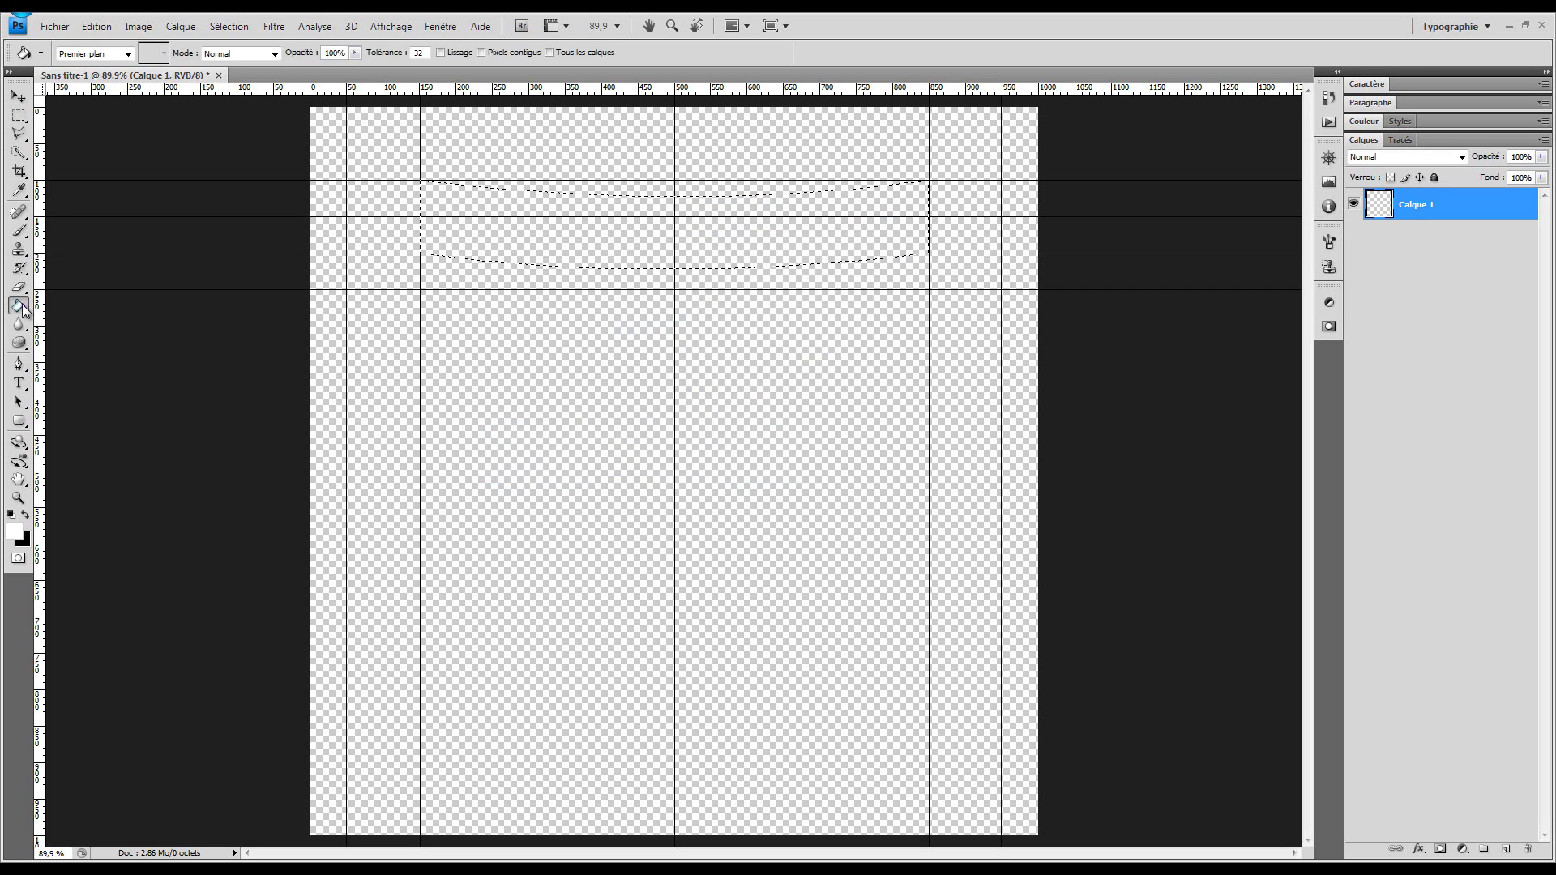
pyautogui.press('x')
pyautogui.click(571, 249)
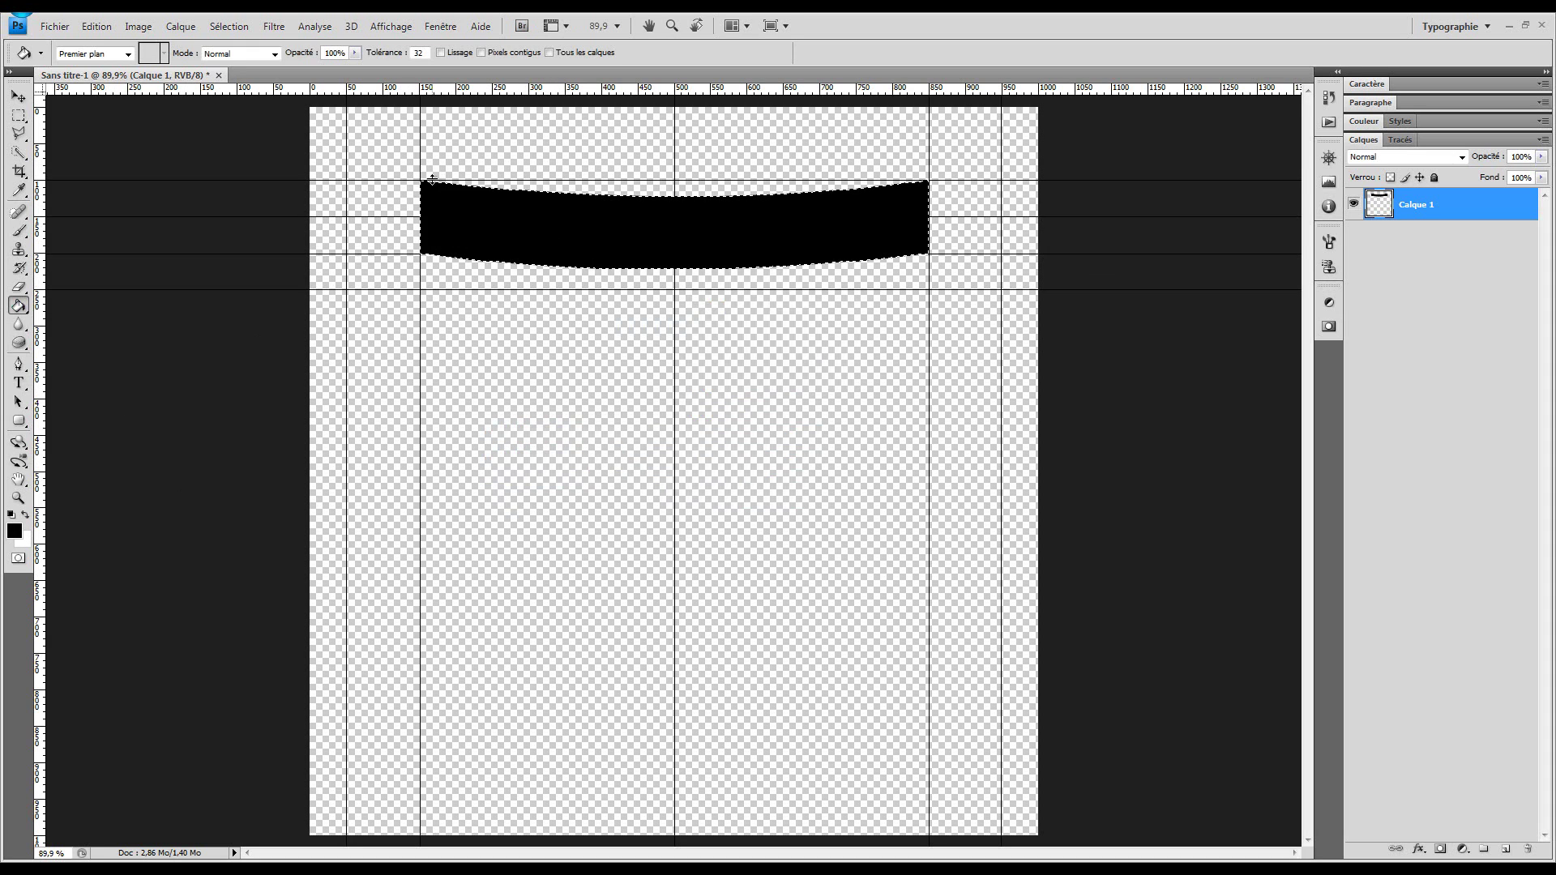
# Step: Deselect the black band and remove all the vertical and horizontal guides from the canvas
pyautogui.hotkey('ctrl', 'd')
pyautogui.click(18, 96)
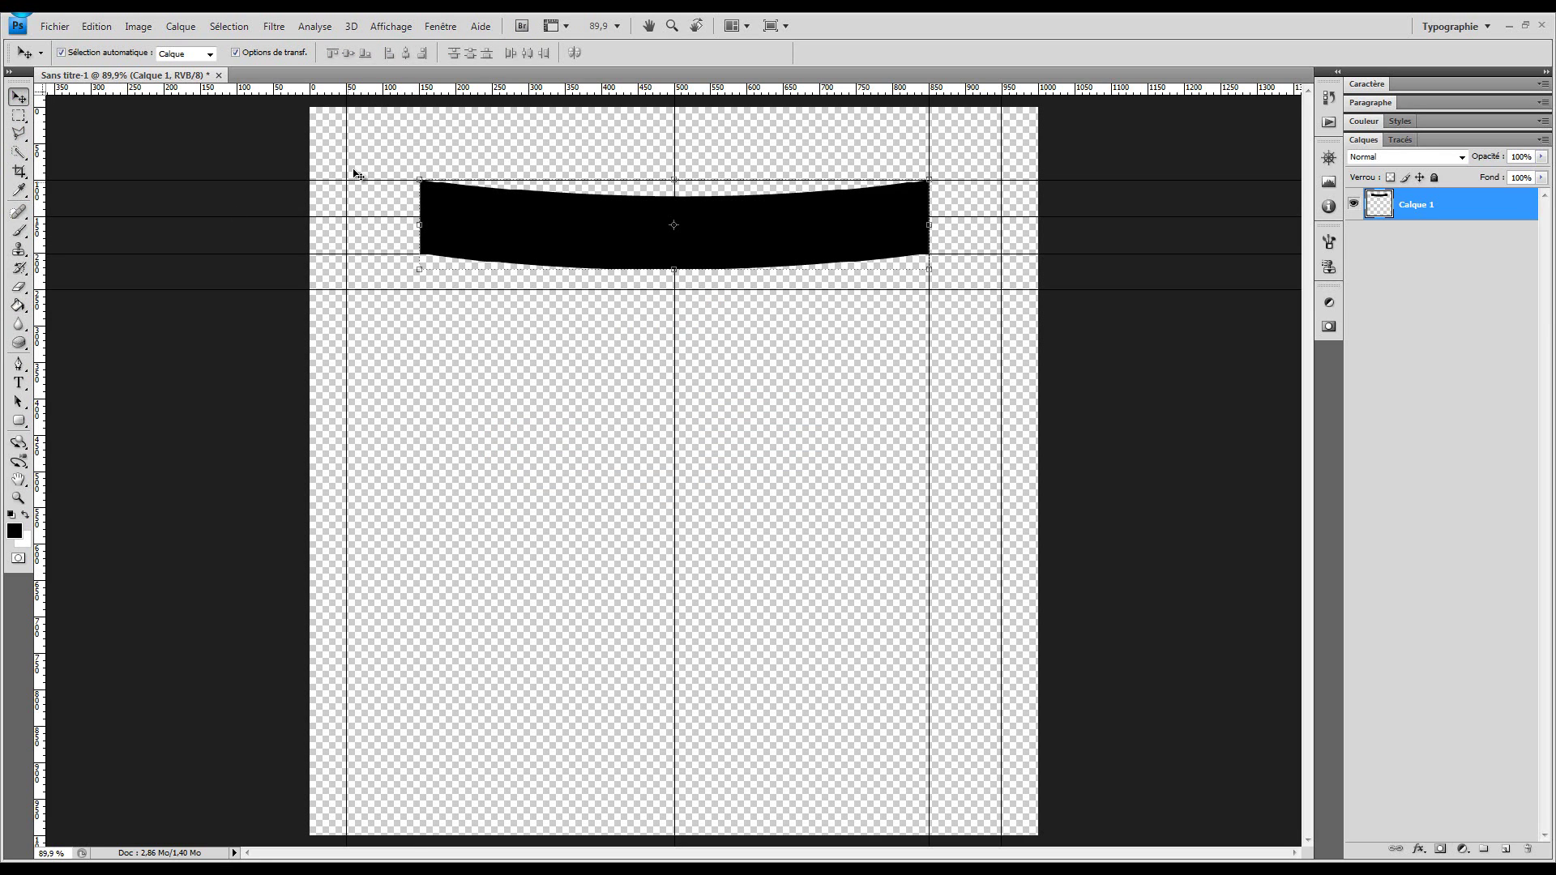
pyautogui.moveTo(347, 156); pyautogui.dragTo(18, 190)
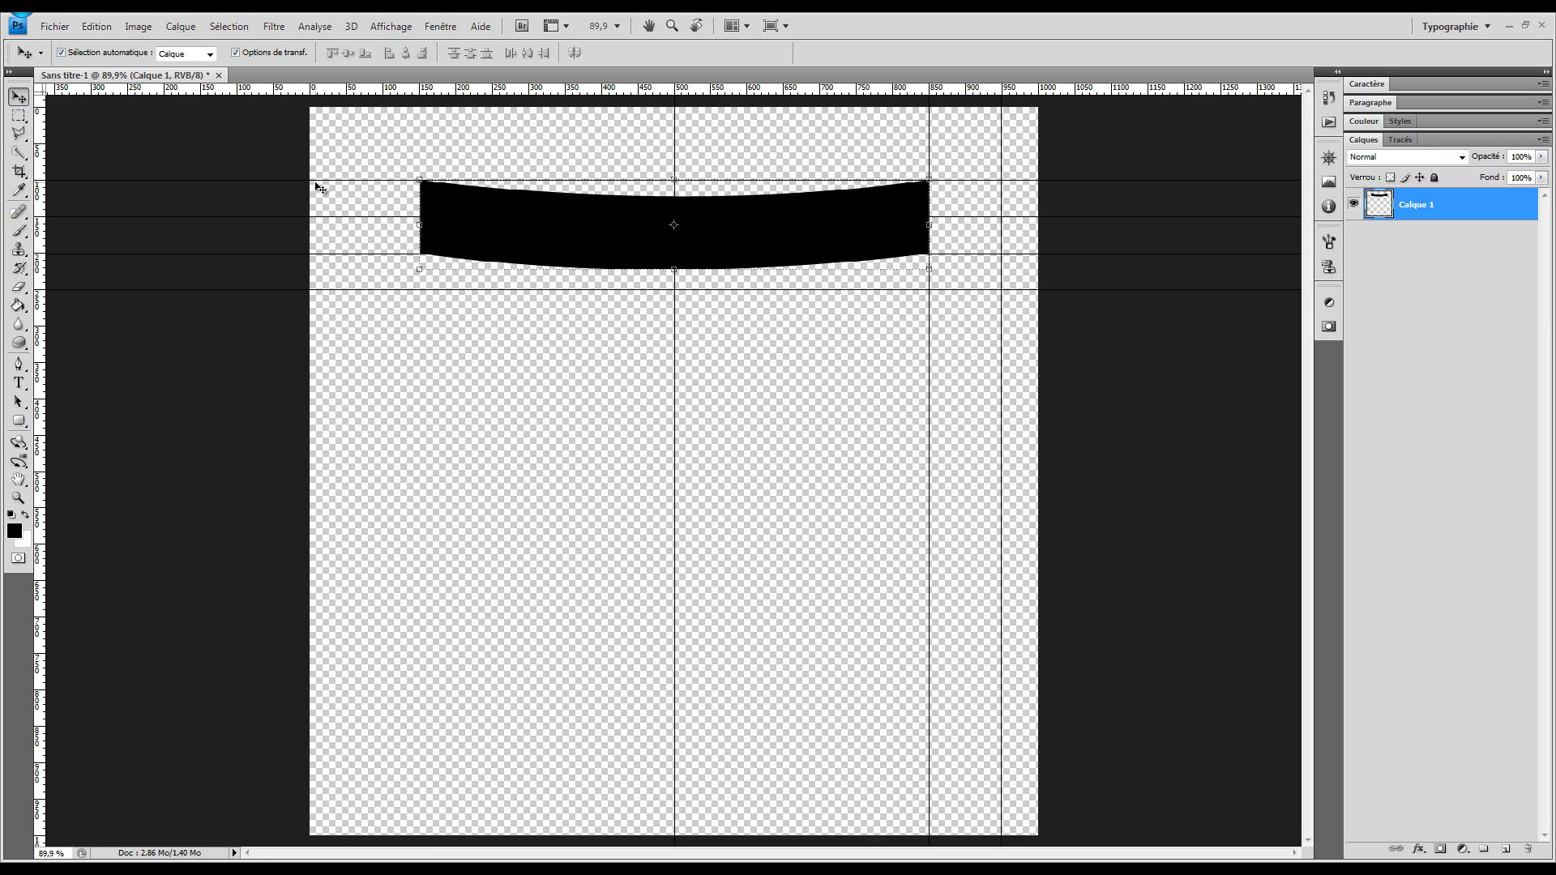
pyautogui.moveTo(316, 178); pyautogui.dragTo(318, 87)
pyautogui.moveTo(674, 109); pyautogui.dragTo(675, 86)
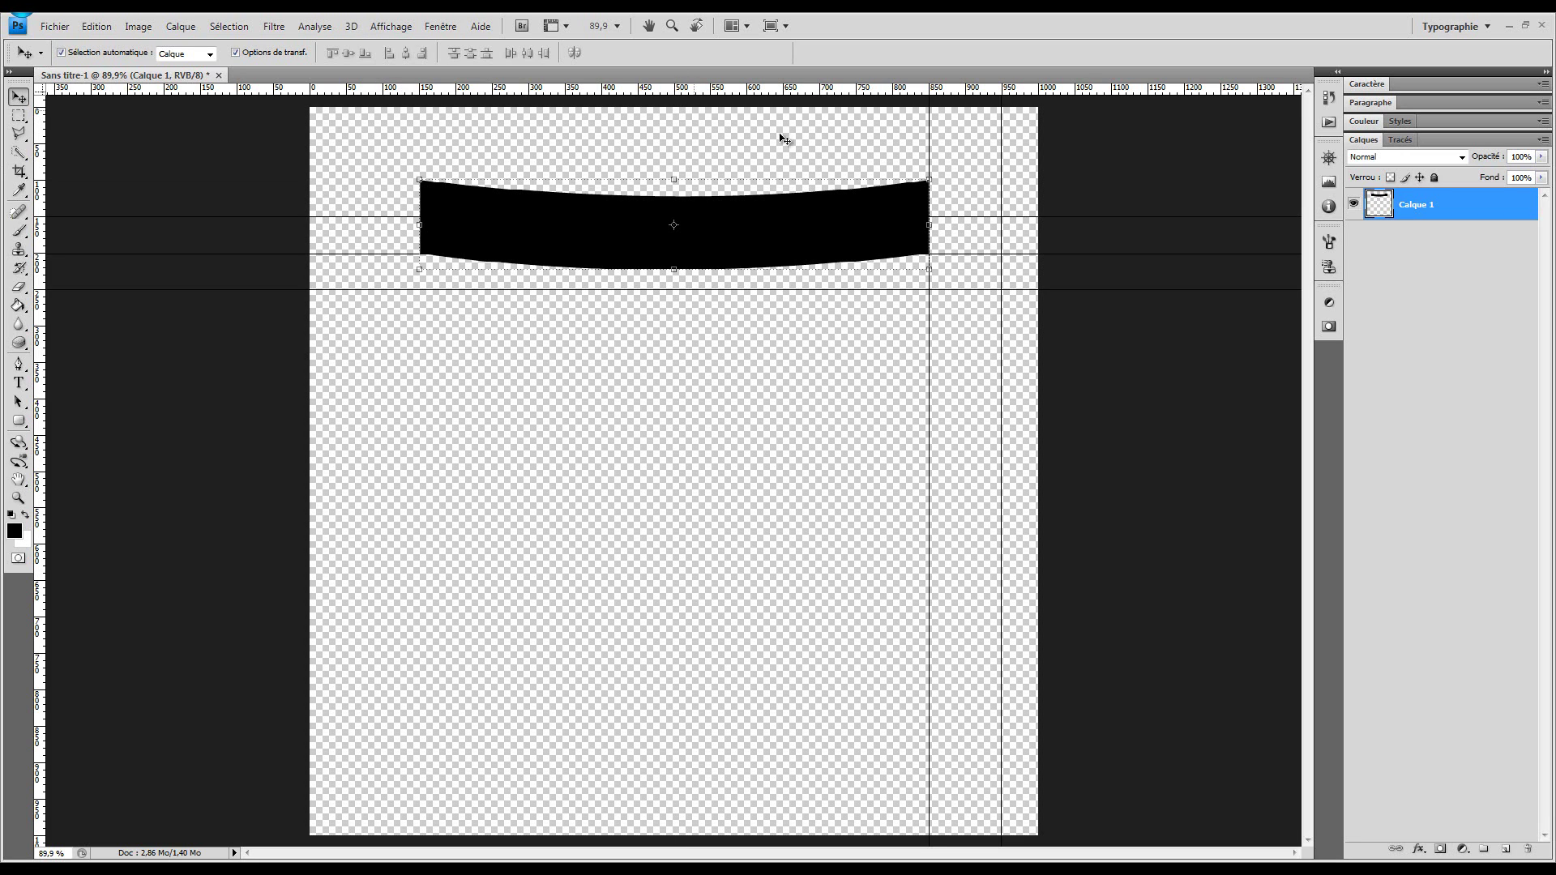
pyautogui.moveTo(930, 113); pyautogui.dragTo(998, 82)
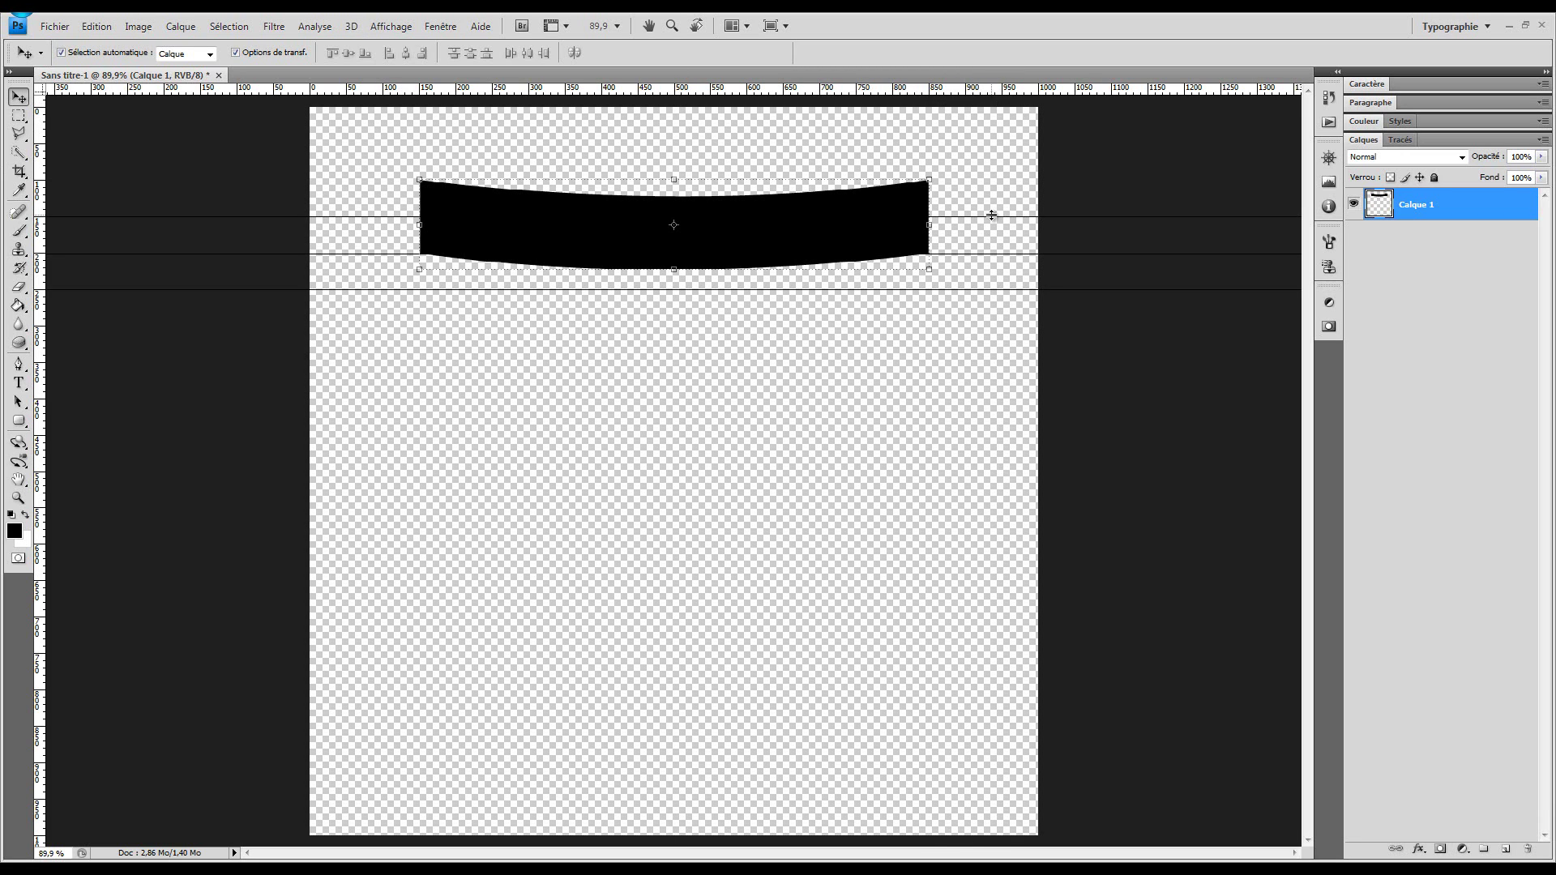
pyautogui.moveTo(991, 216); pyautogui.dragTo(1014, 12)
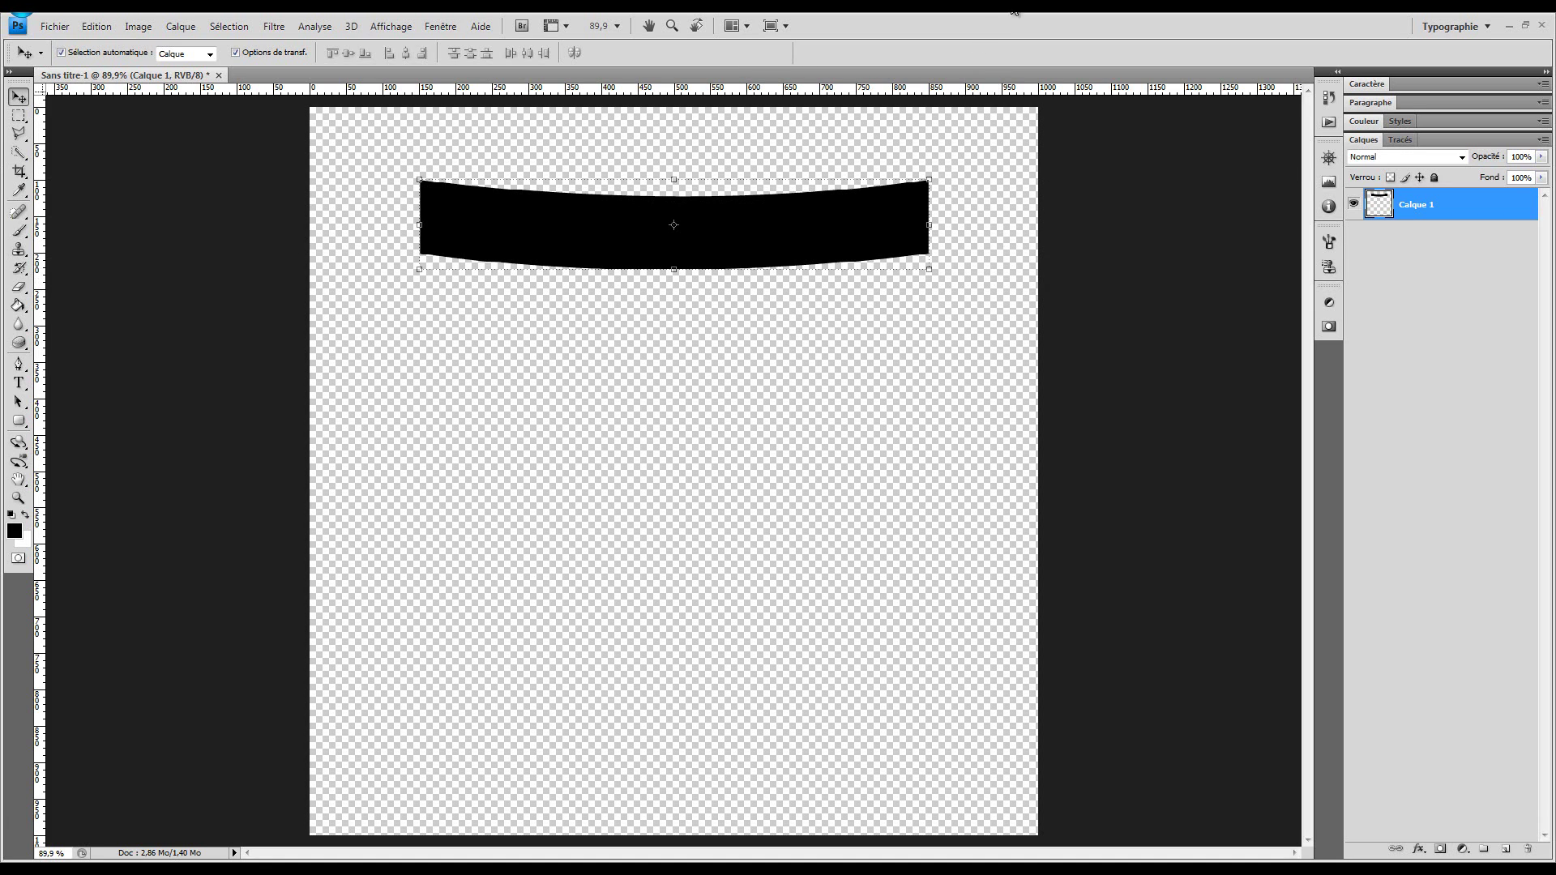
pyautogui.click(763, 216)
pyautogui.click(690, 317)
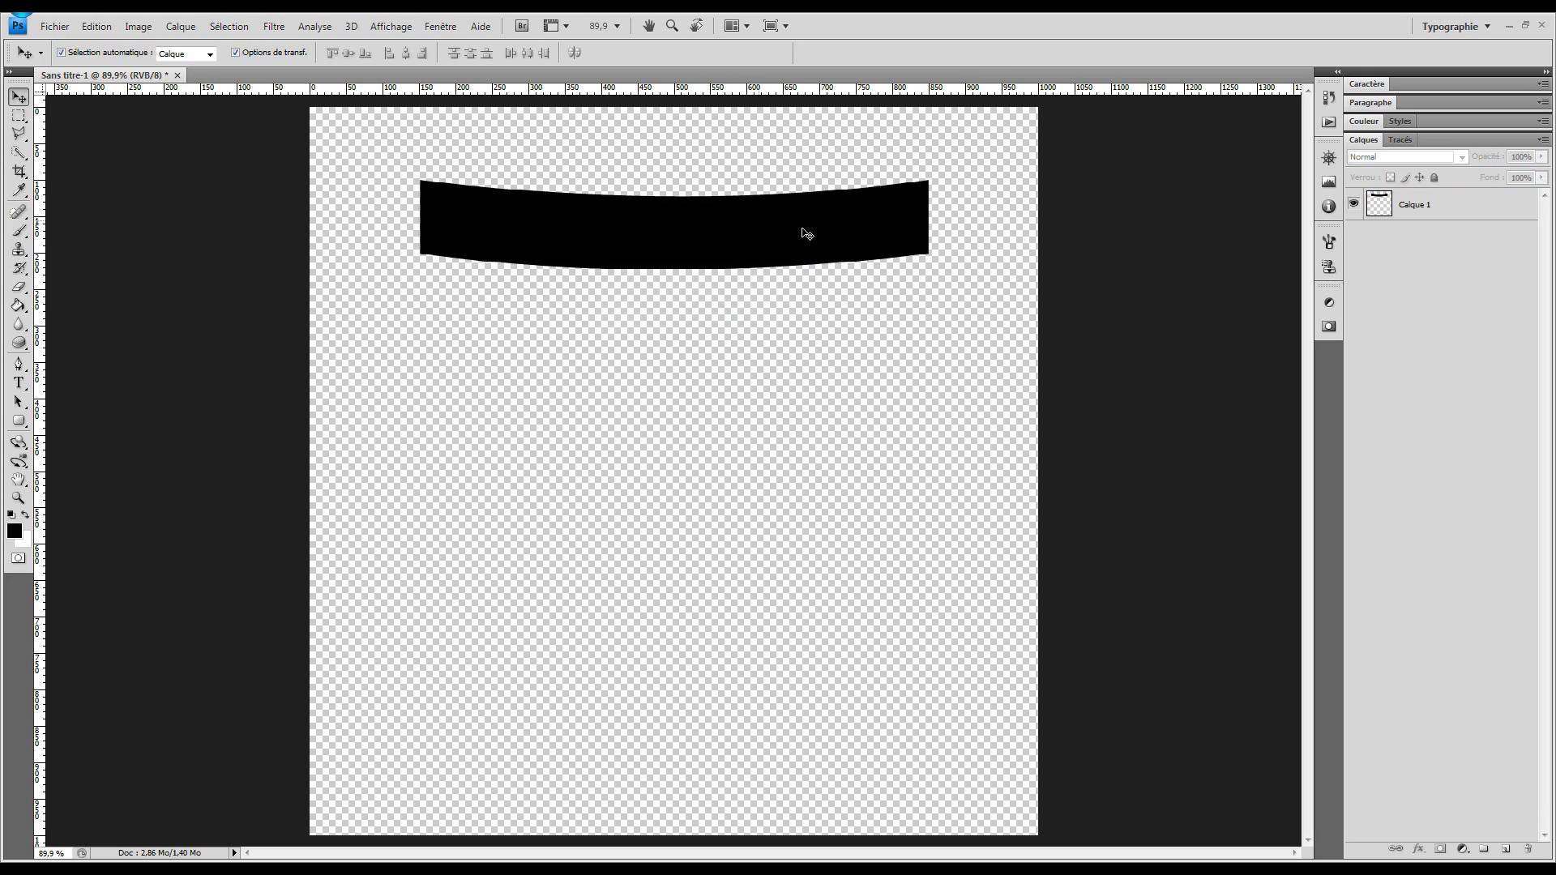
pyautogui.click(1470, 208)
pyautogui.click(754, 254)
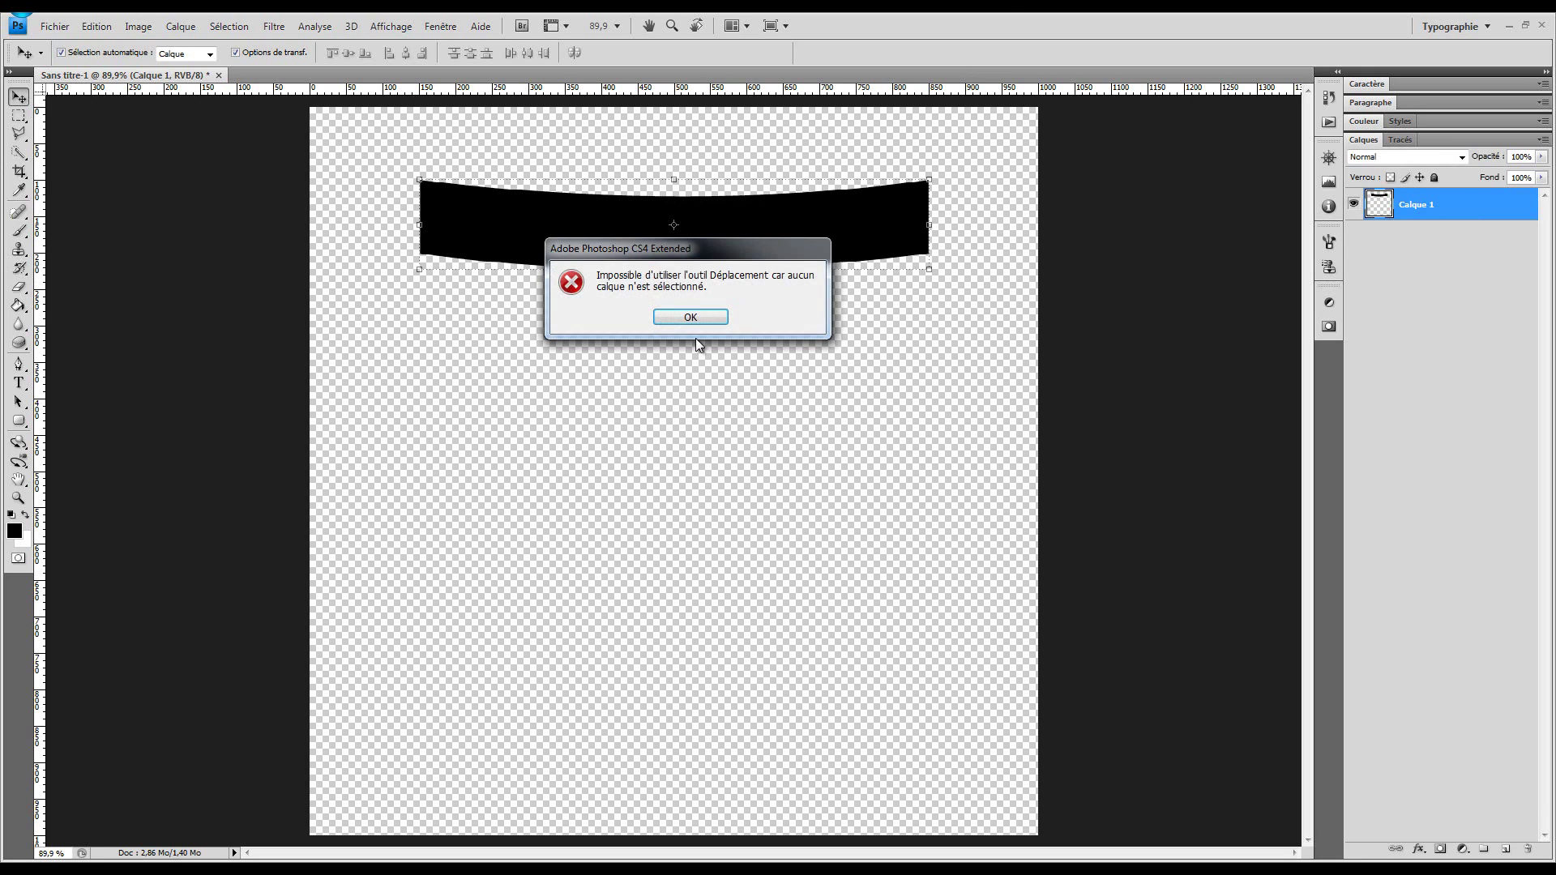
pyautogui.click(691, 314)
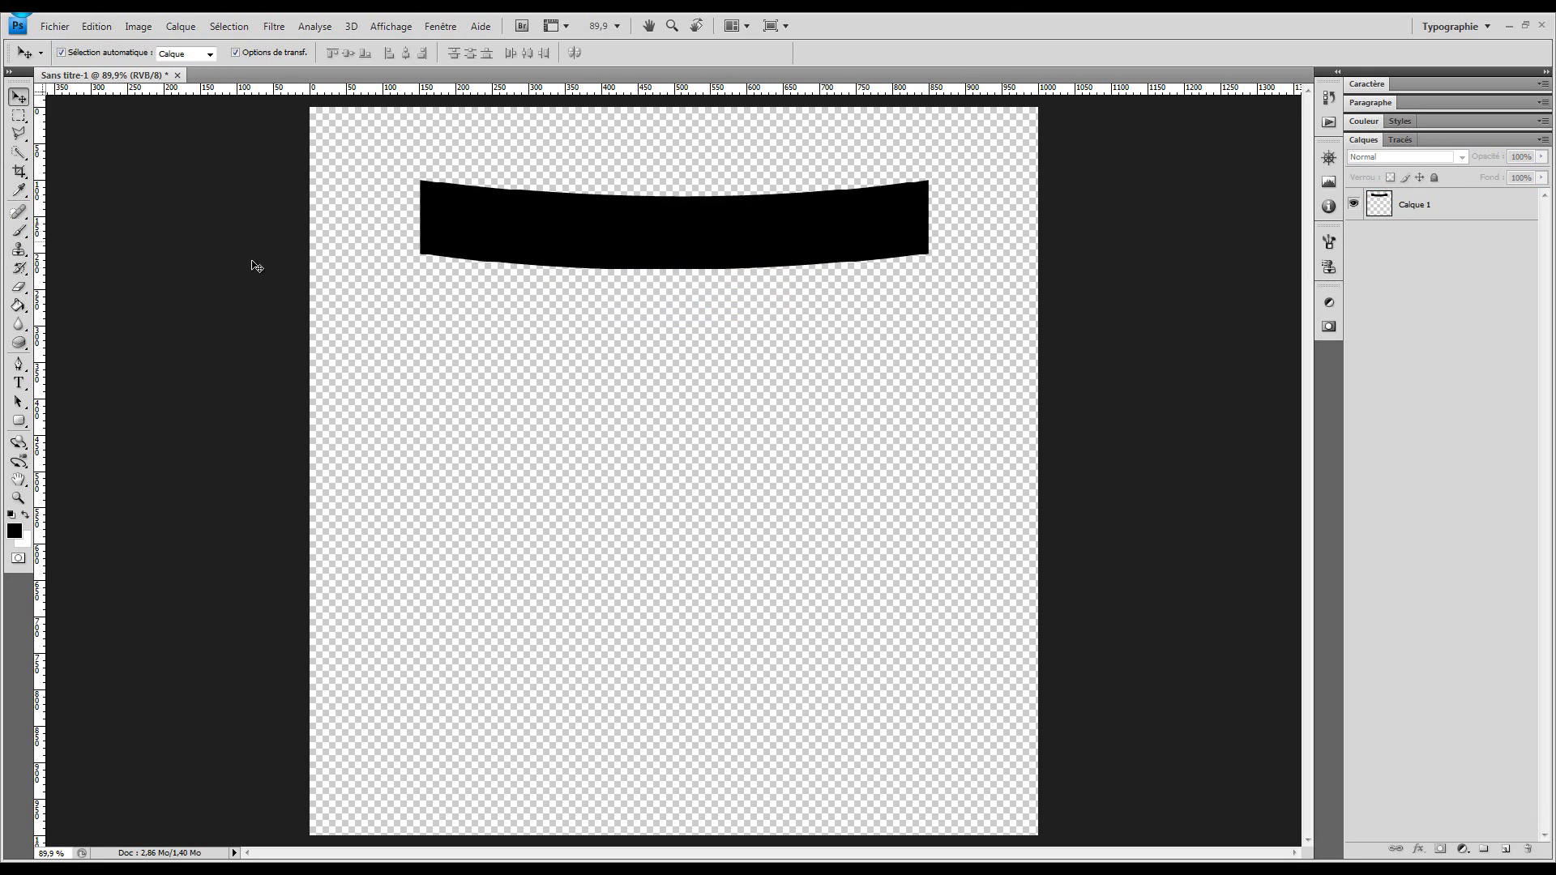
pyautogui.press('z')
pyautogui.moveTo(344, 152); pyautogui.dragTo(991, 377)
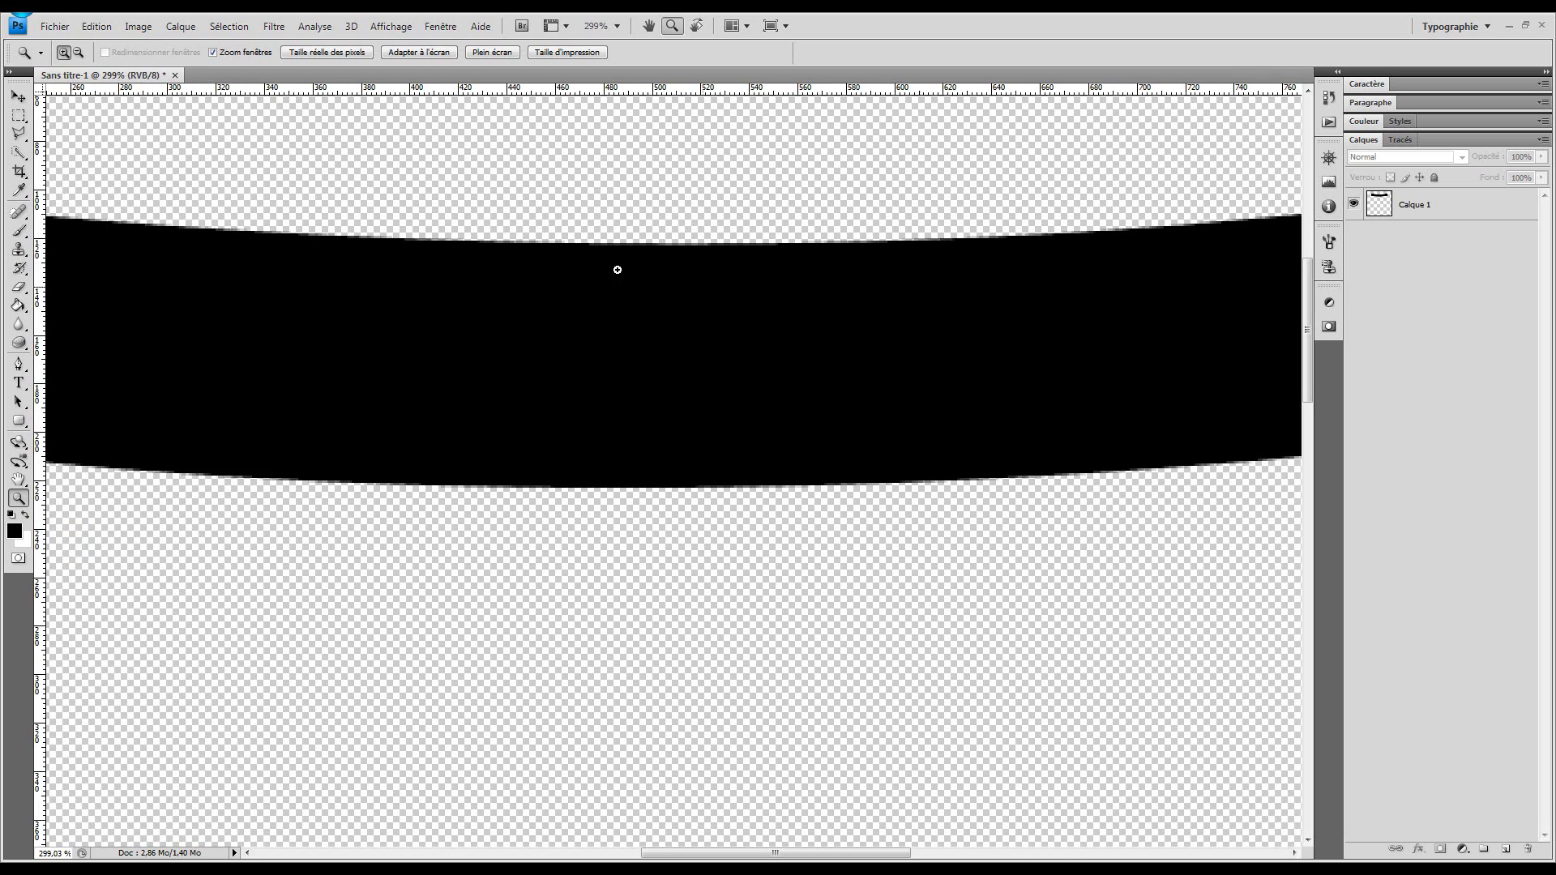
pyautogui.click(419, 51)
pyautogui.click(350, 55)
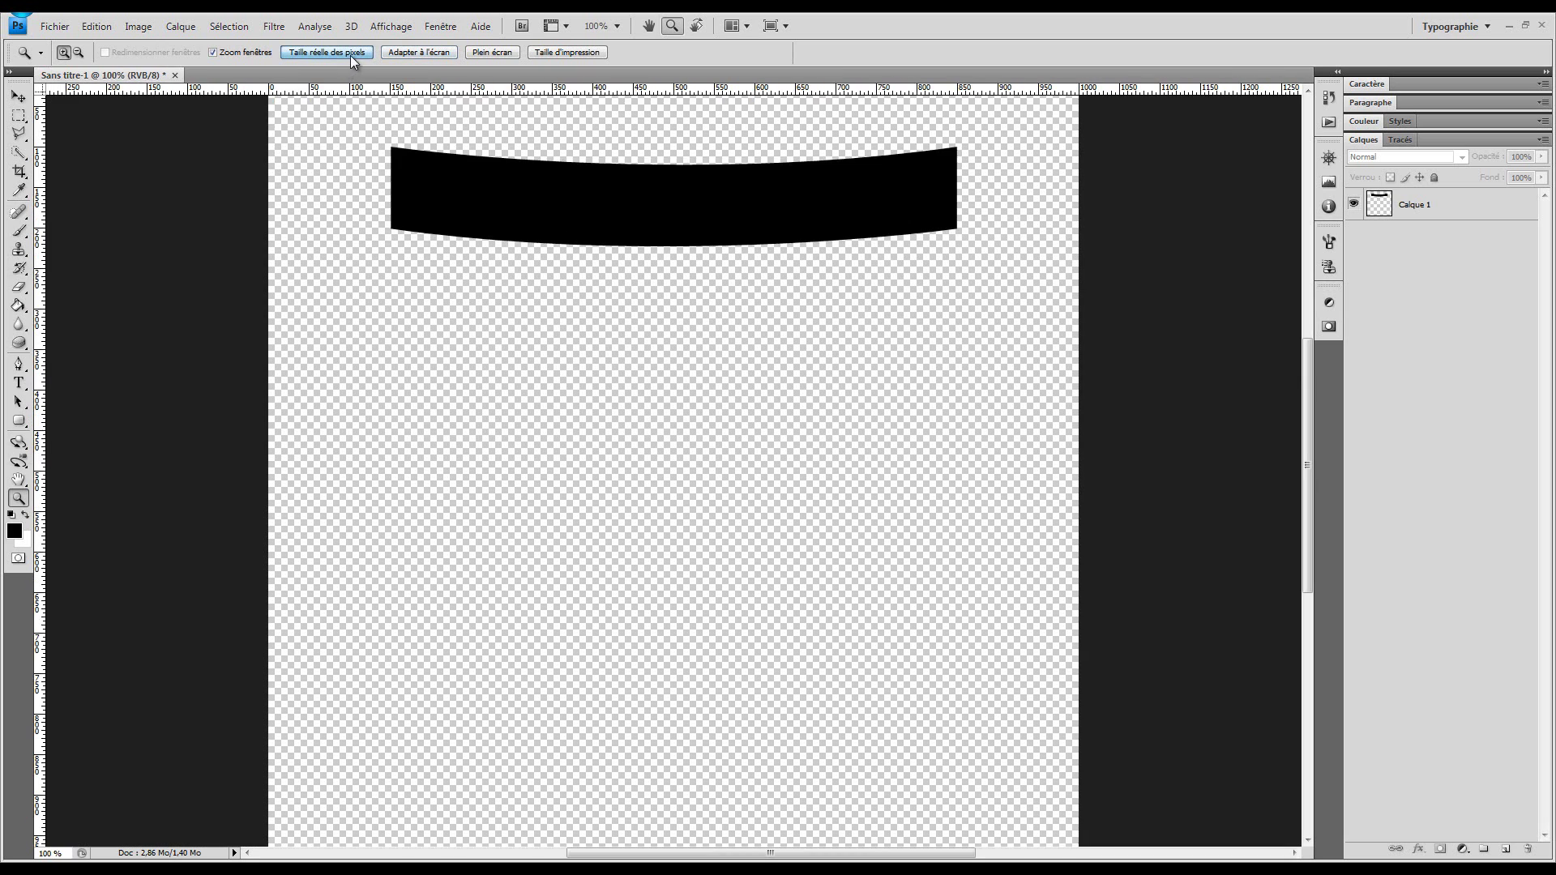
pyautogui.moveTo(462, 142); pyautogui.dragTo(562, 416)
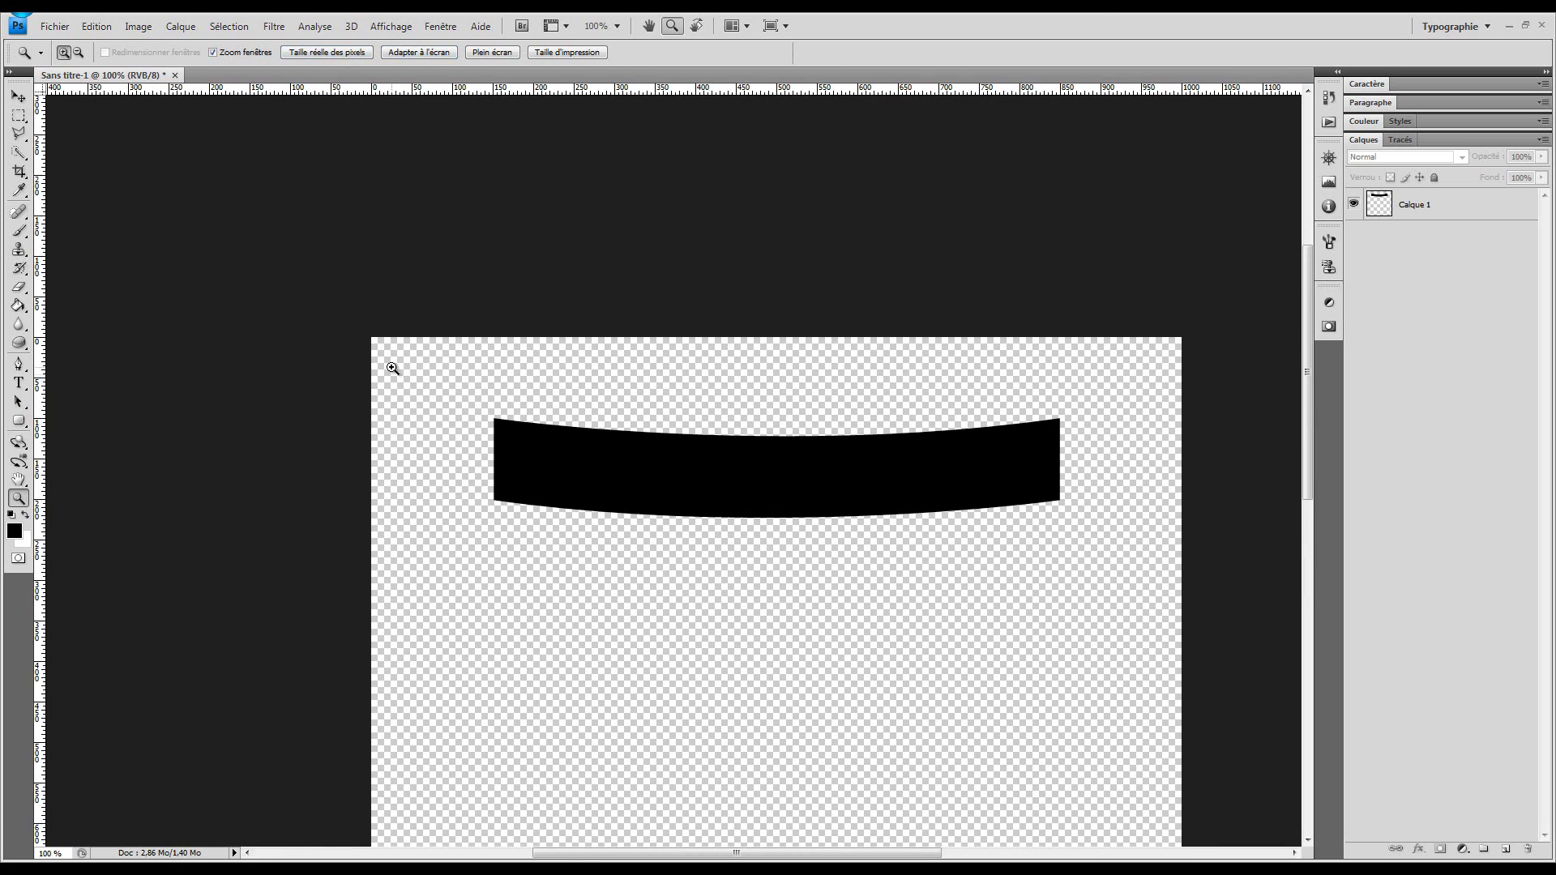
pyautogui.moveTo(406, 362); pyautogui.dragTo(675, 527)
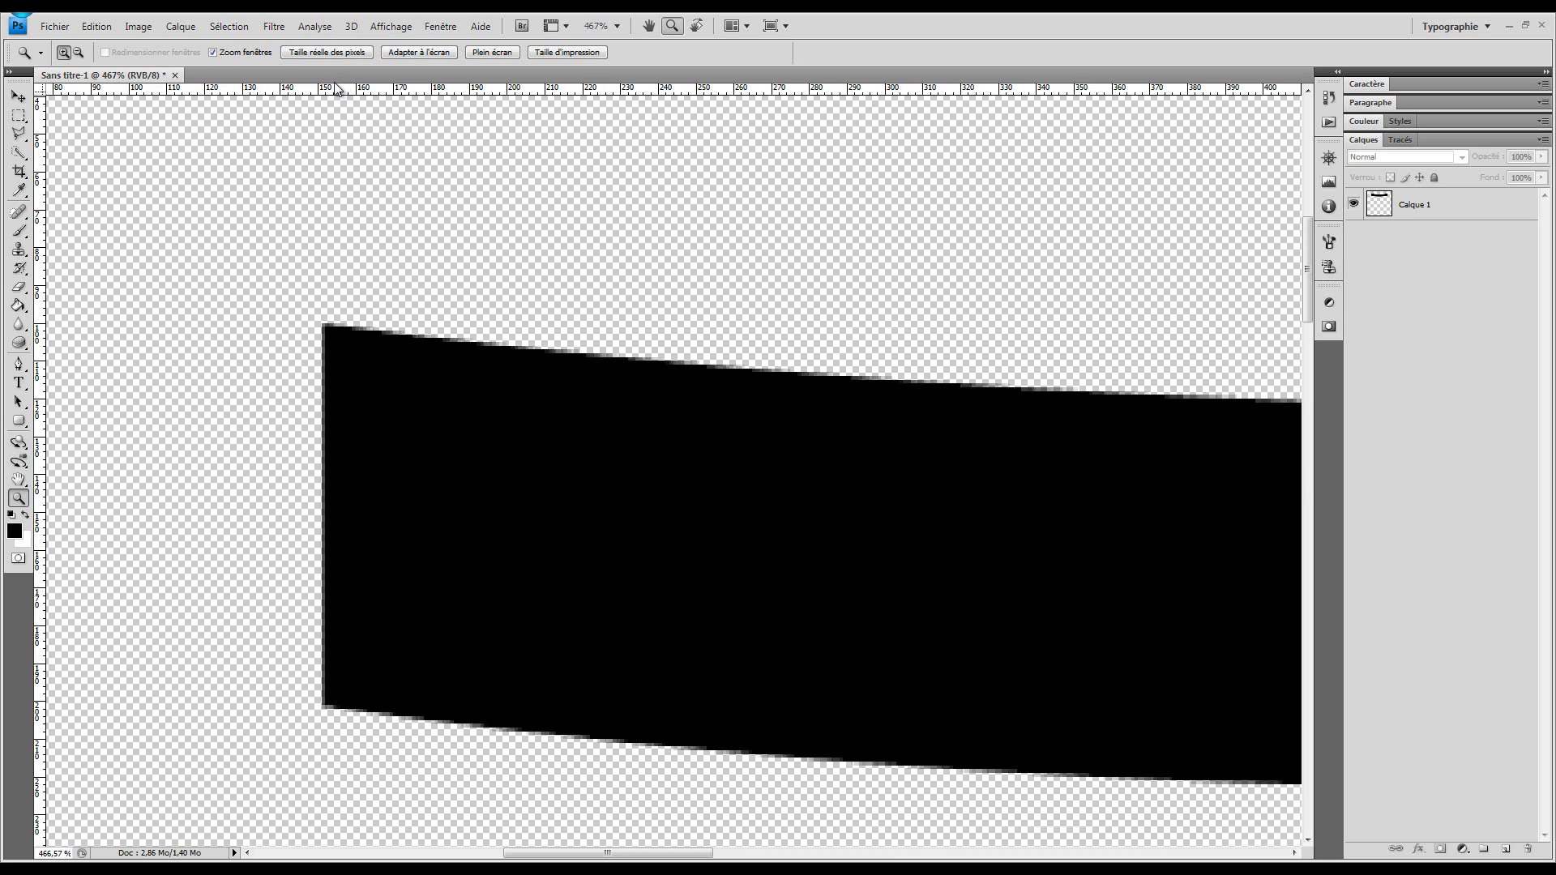
pyautogui.doubleClick(19, 499)
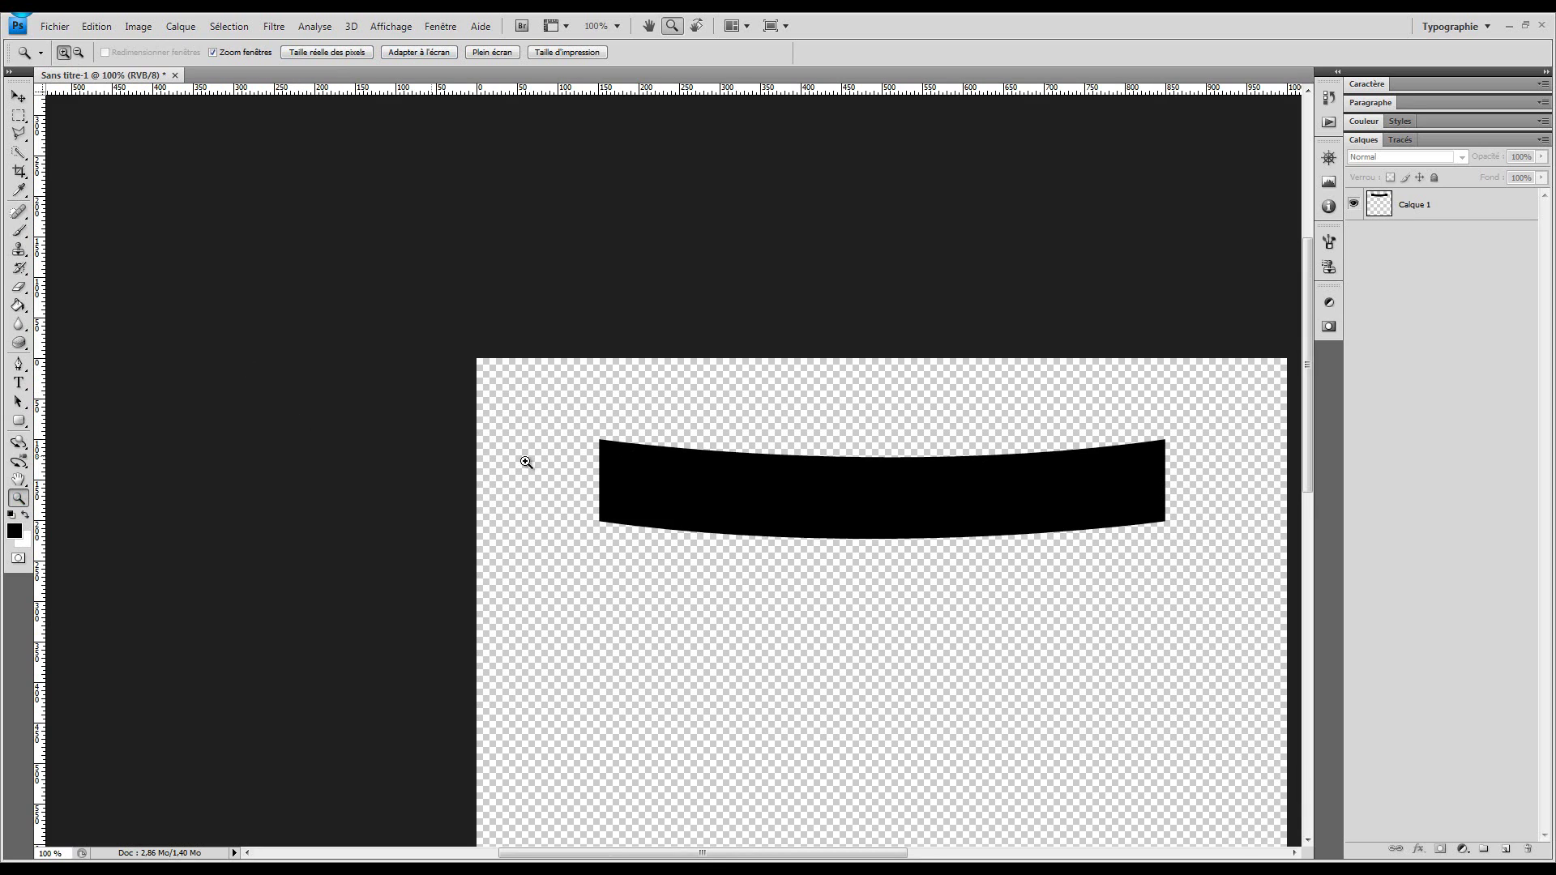
# Step: Create a new layer above the band's layer, Calque 1, with the Pen tool active for work at the band's upper-left corner
pyautogui.moveTo(785, 525); pyautogui.dragTo(809, 550)
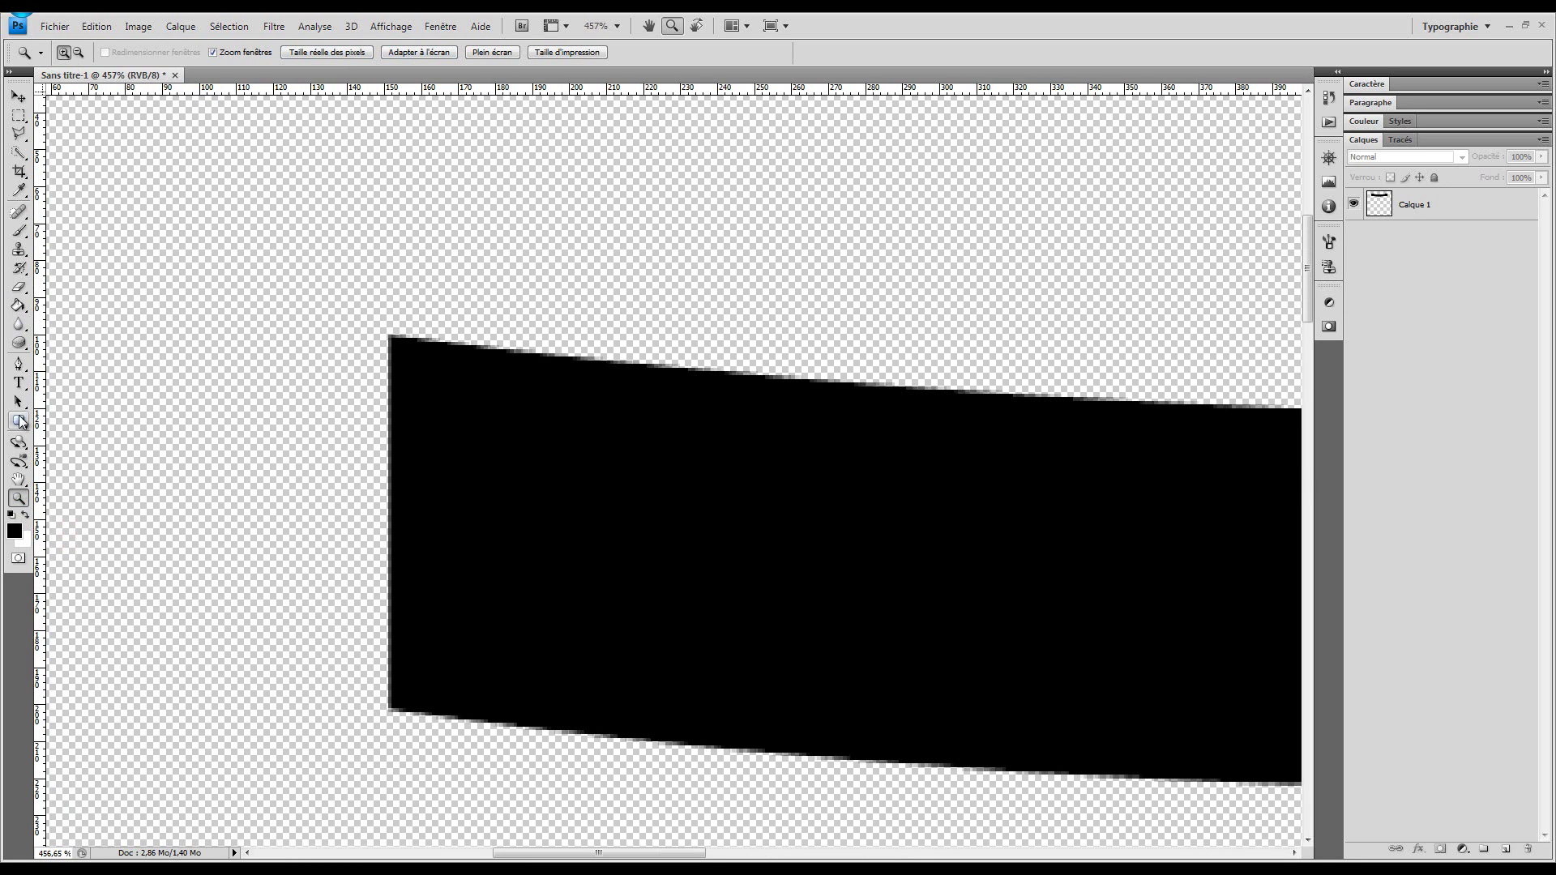
pyautogui.click(20, 365)
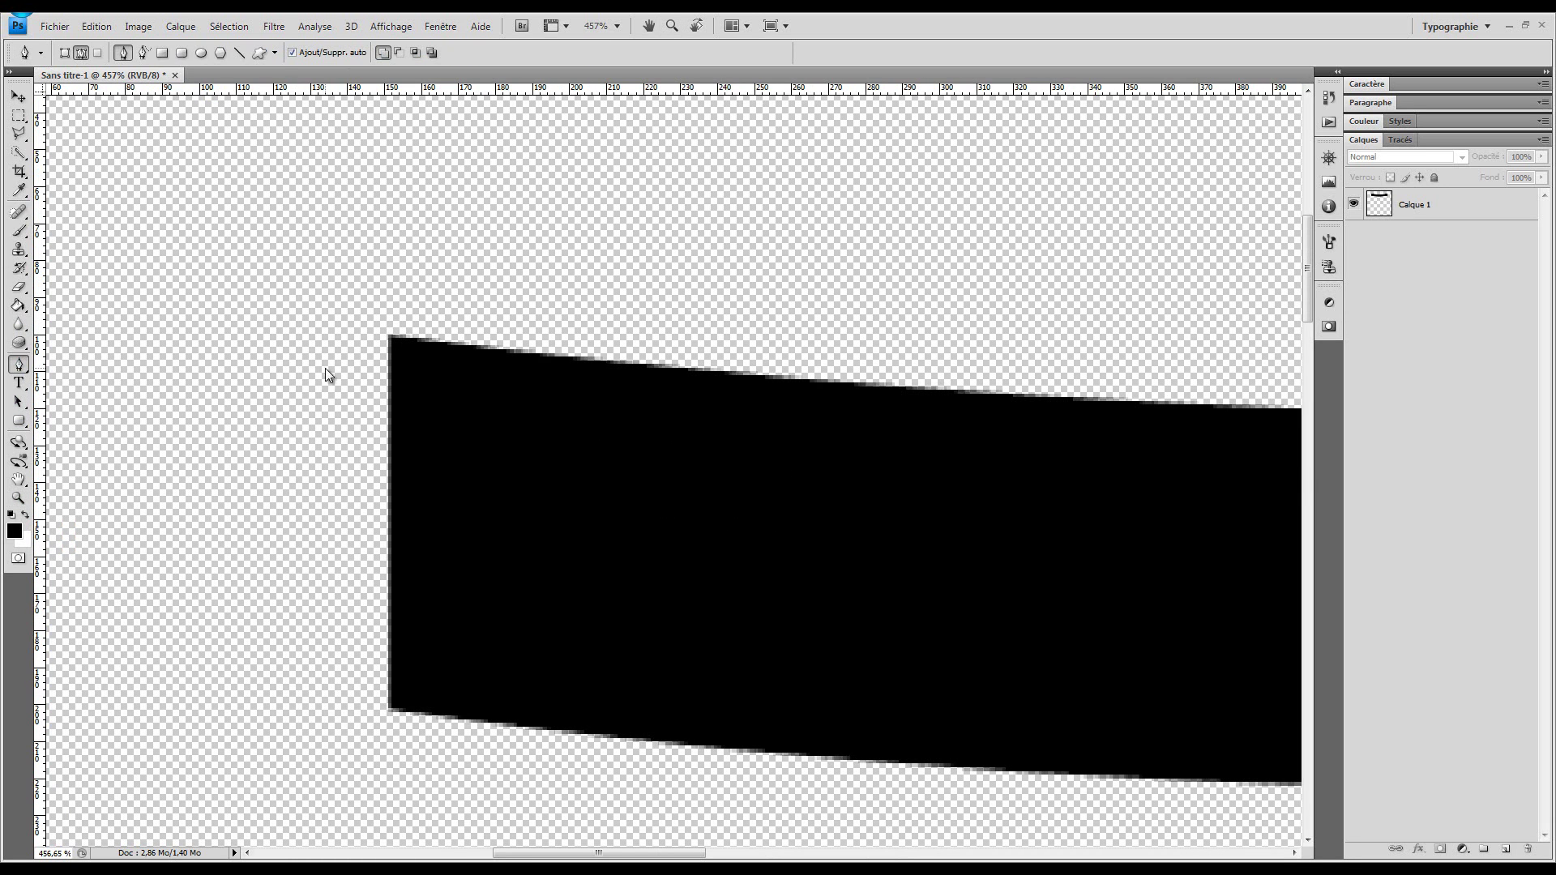
pyautogui.click(1411, 211)
pyautogui.click(1504, 851)
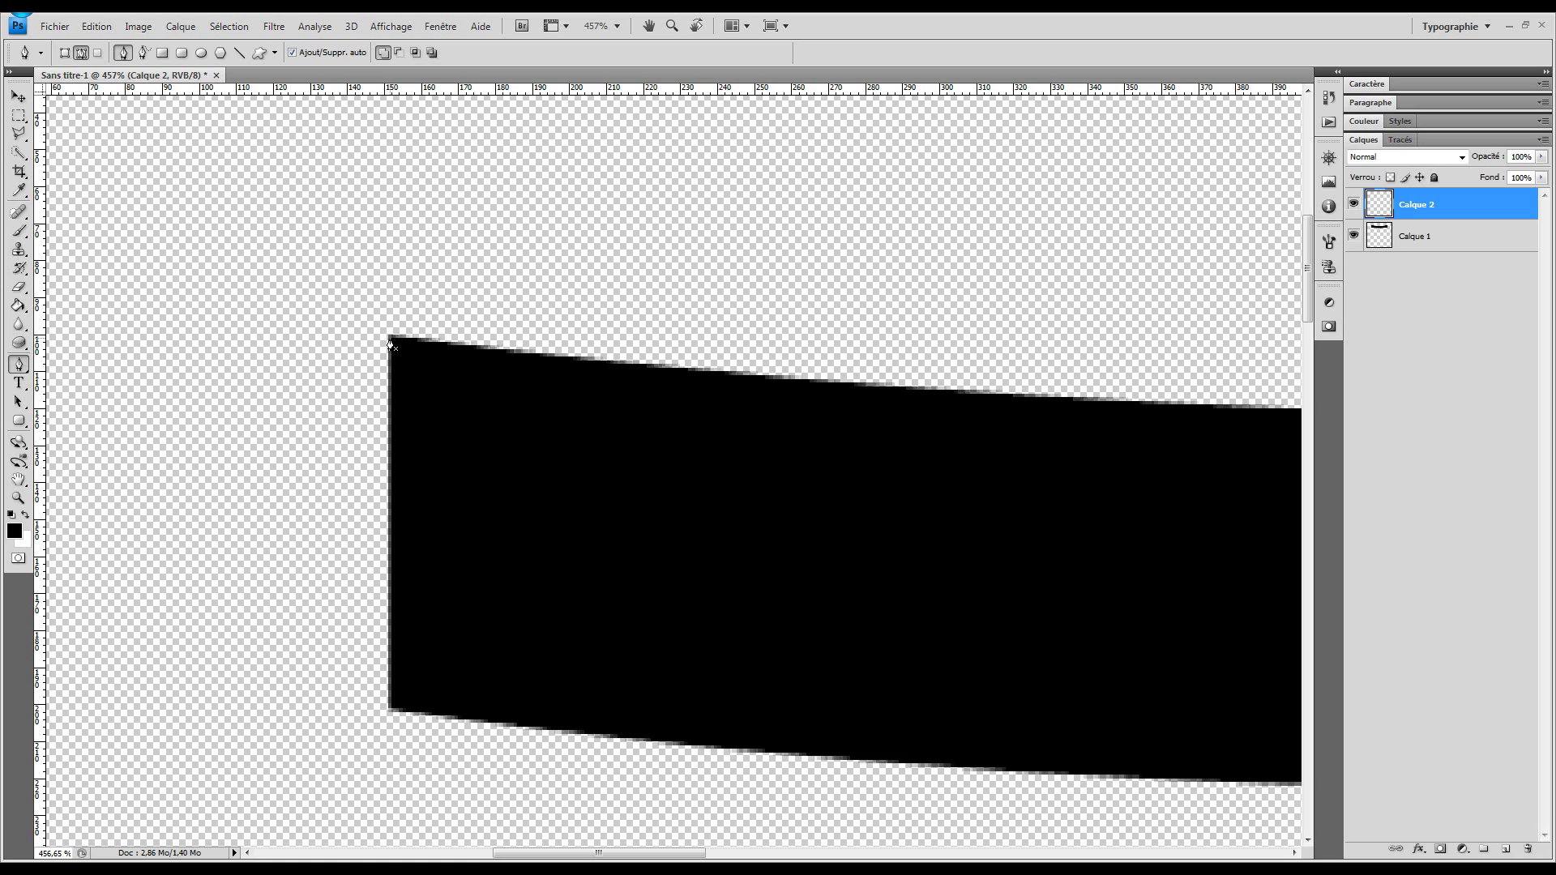
# Step: Draw a triangular path about 20 px wide and 28 px tall from the band's upper-left corner, and convert it into a 0-pixel-radius selection
pyautogui.click(464, 303)
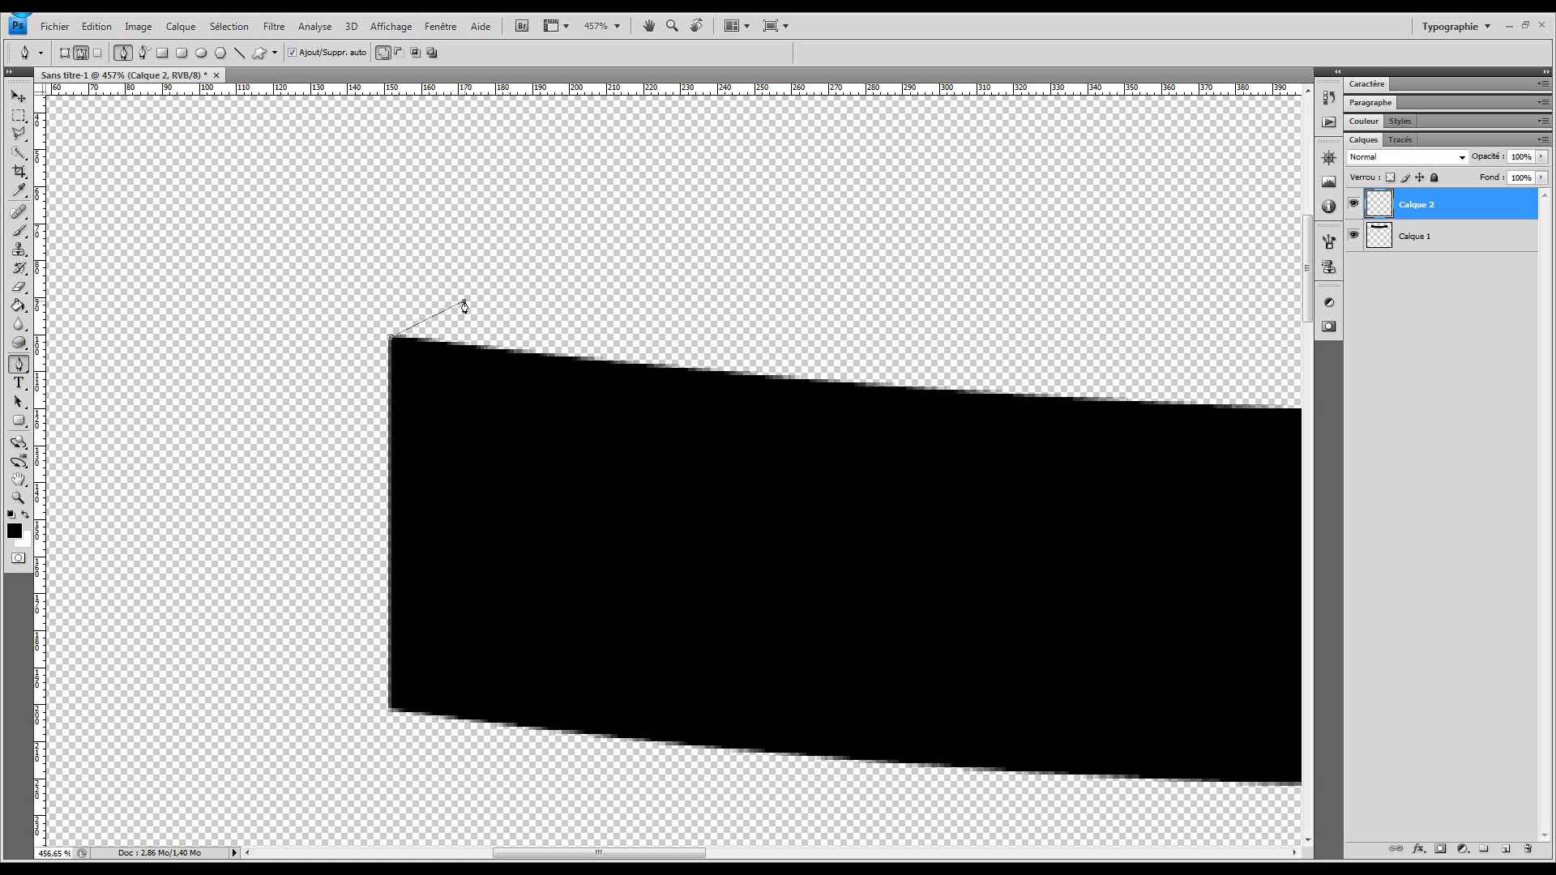
pyautogui.click(464, 405)
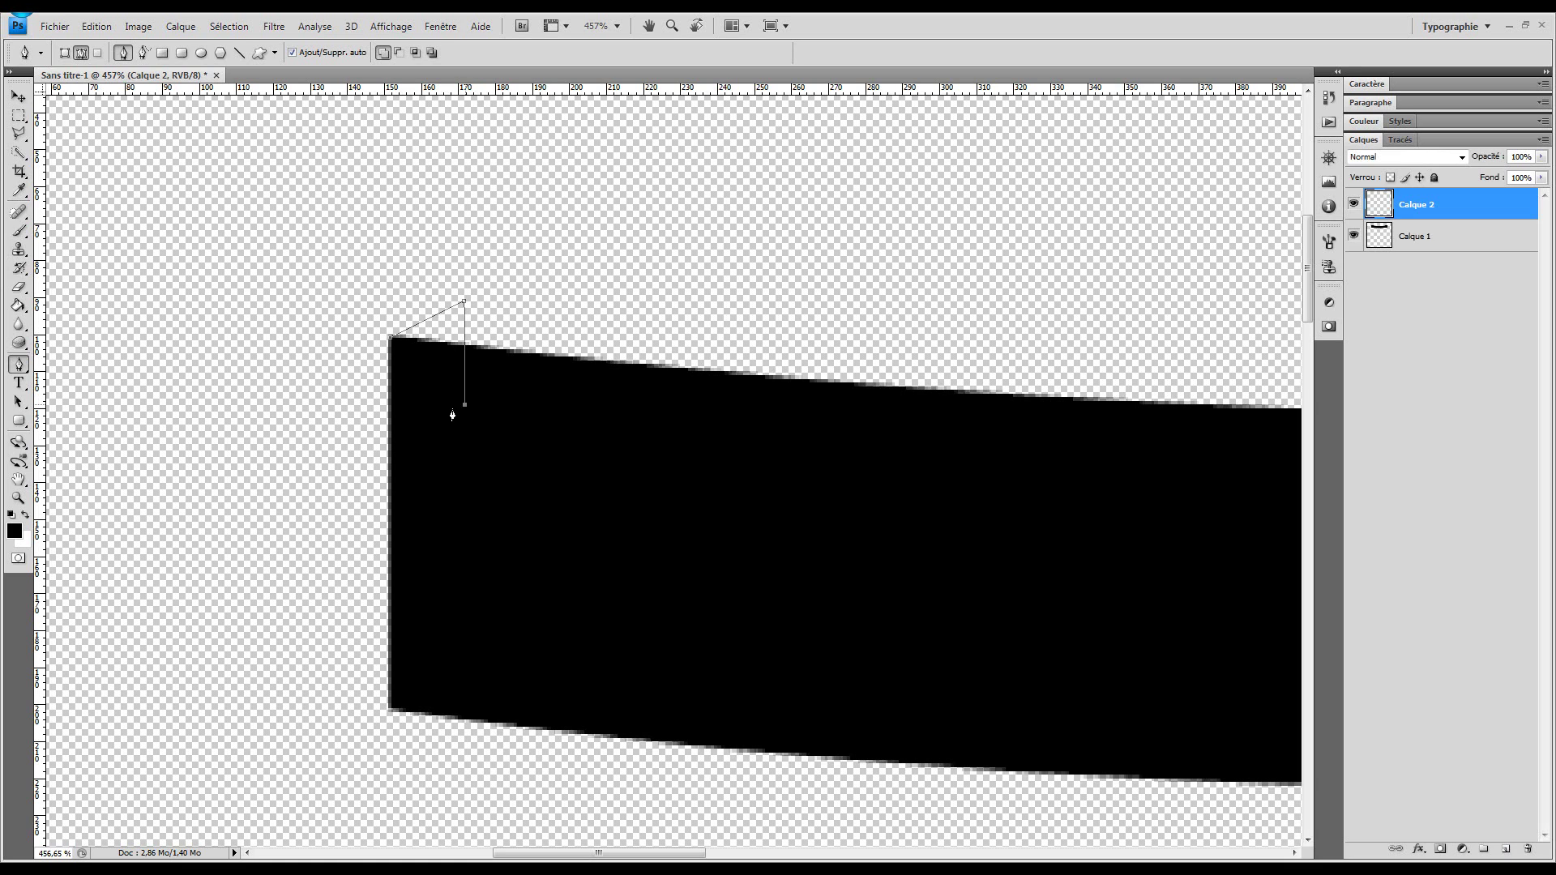
pyautogui.click(422, 360)
pyautogui.rightClick(432, 358)
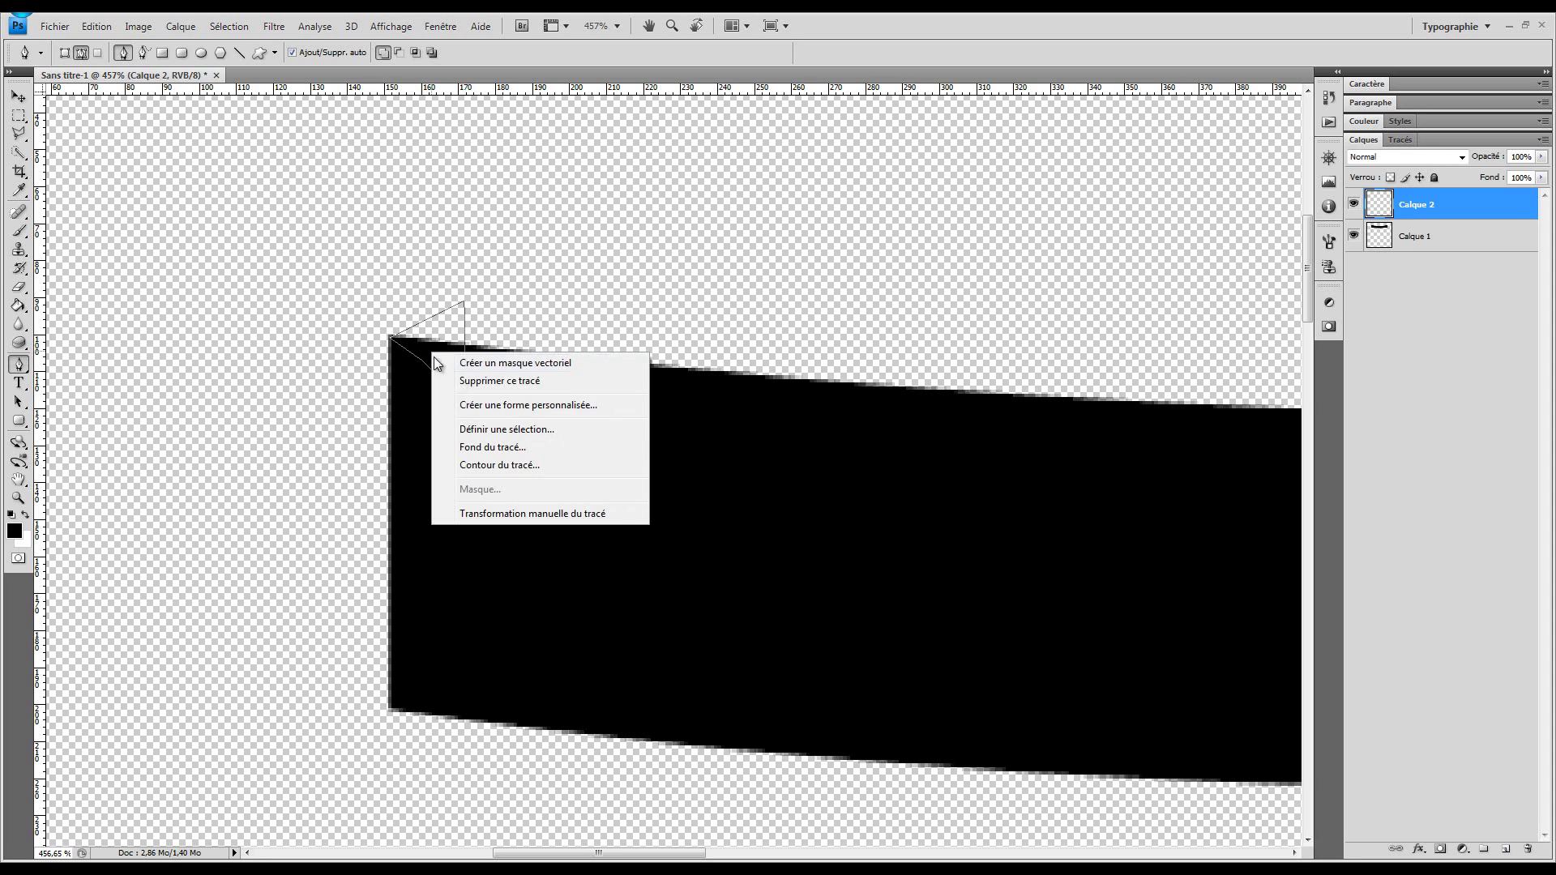
pyautogui.click(504, 430)
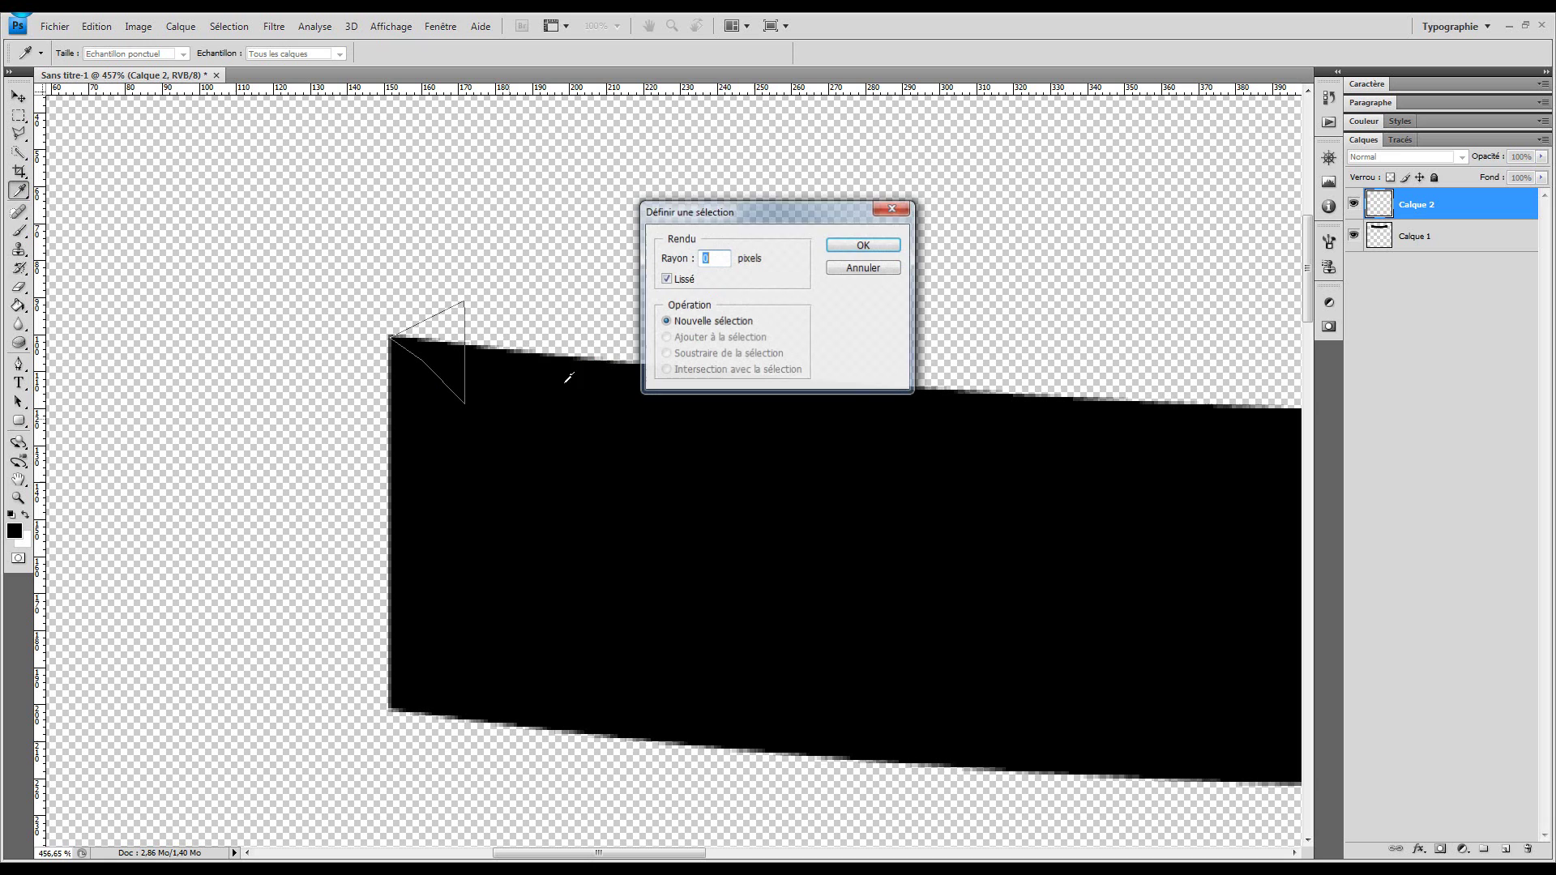
pyautogui.click(861, 246)
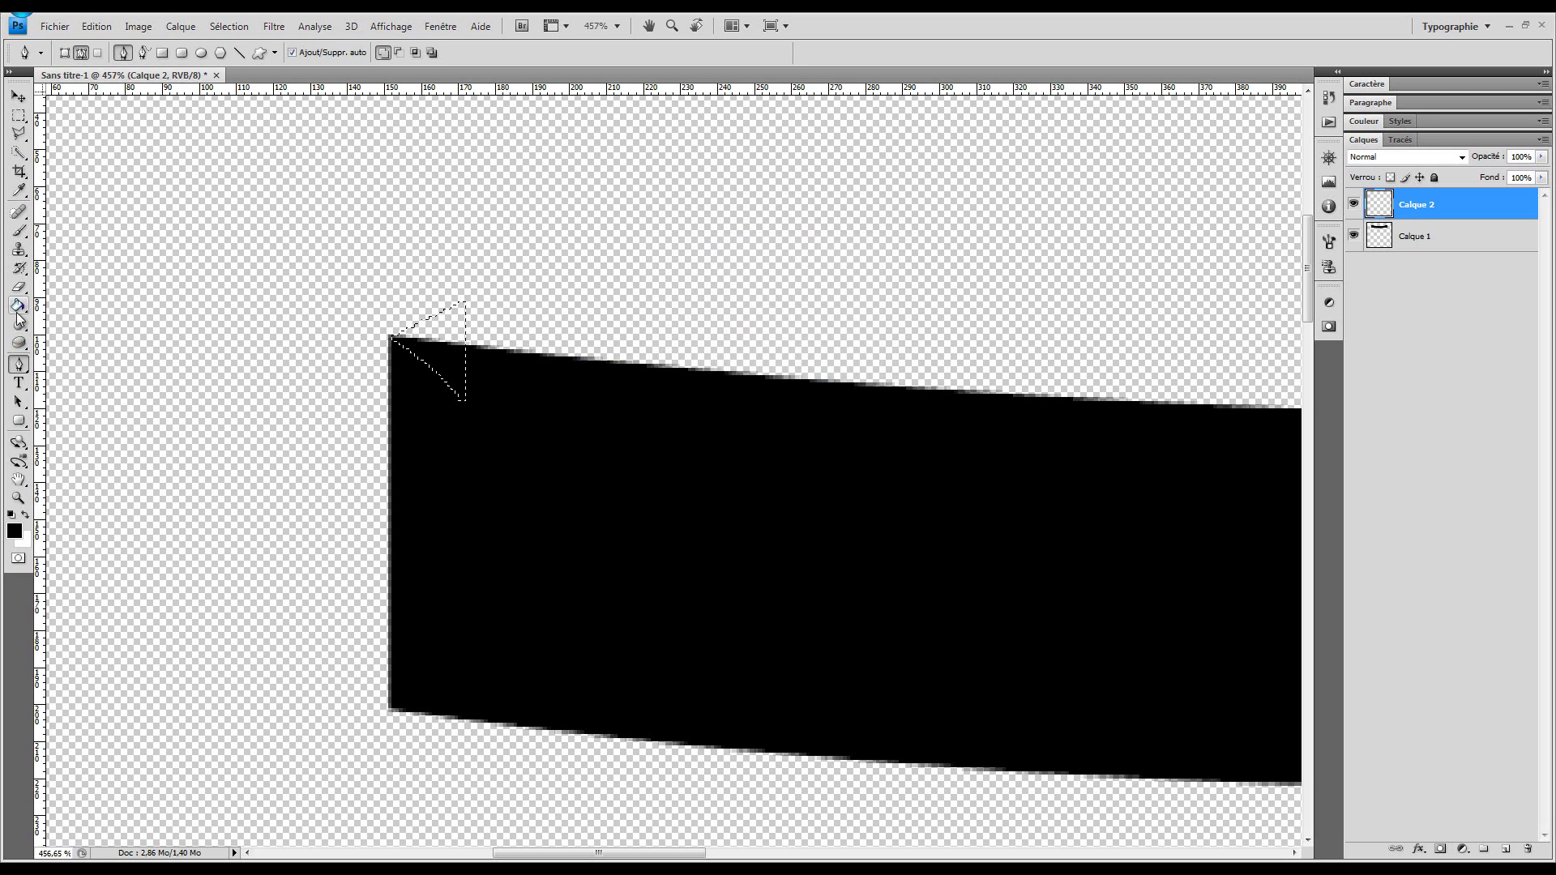
# Step: Pick a medium grey foreground colour and fill the triangular selection with it on Calque 2
pyautogui.press('i')
pyautogui.click(15, 530)
pyautogui.moveTo(423, 720); pyautogui.dragTo(233, 734)
pyautogui.click(776, 610)
pyautogui.press('g')
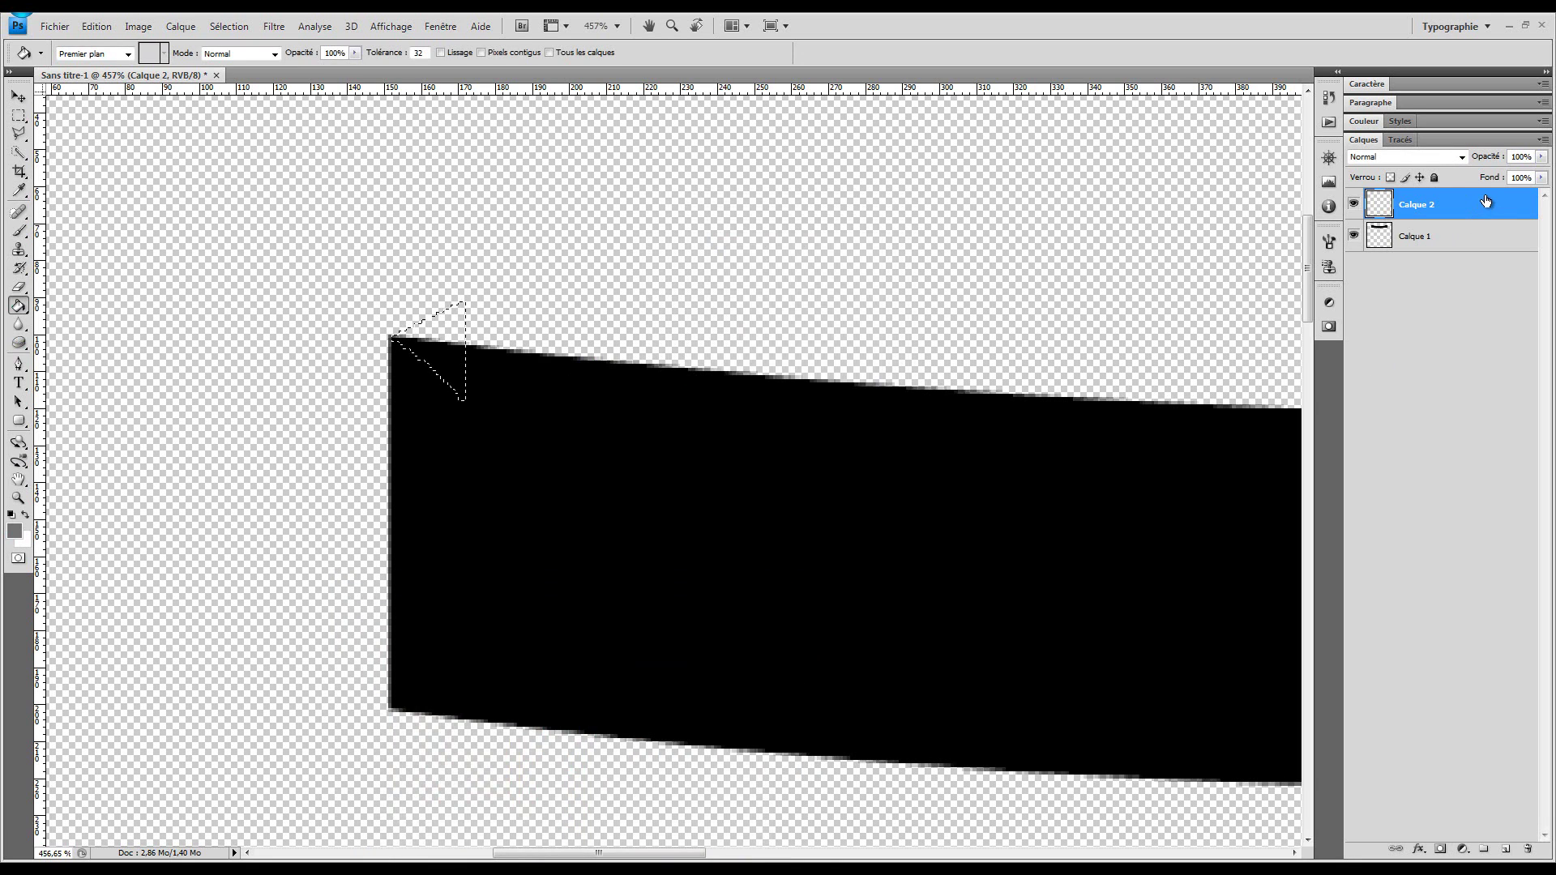
pyautogui.click(433, 348)
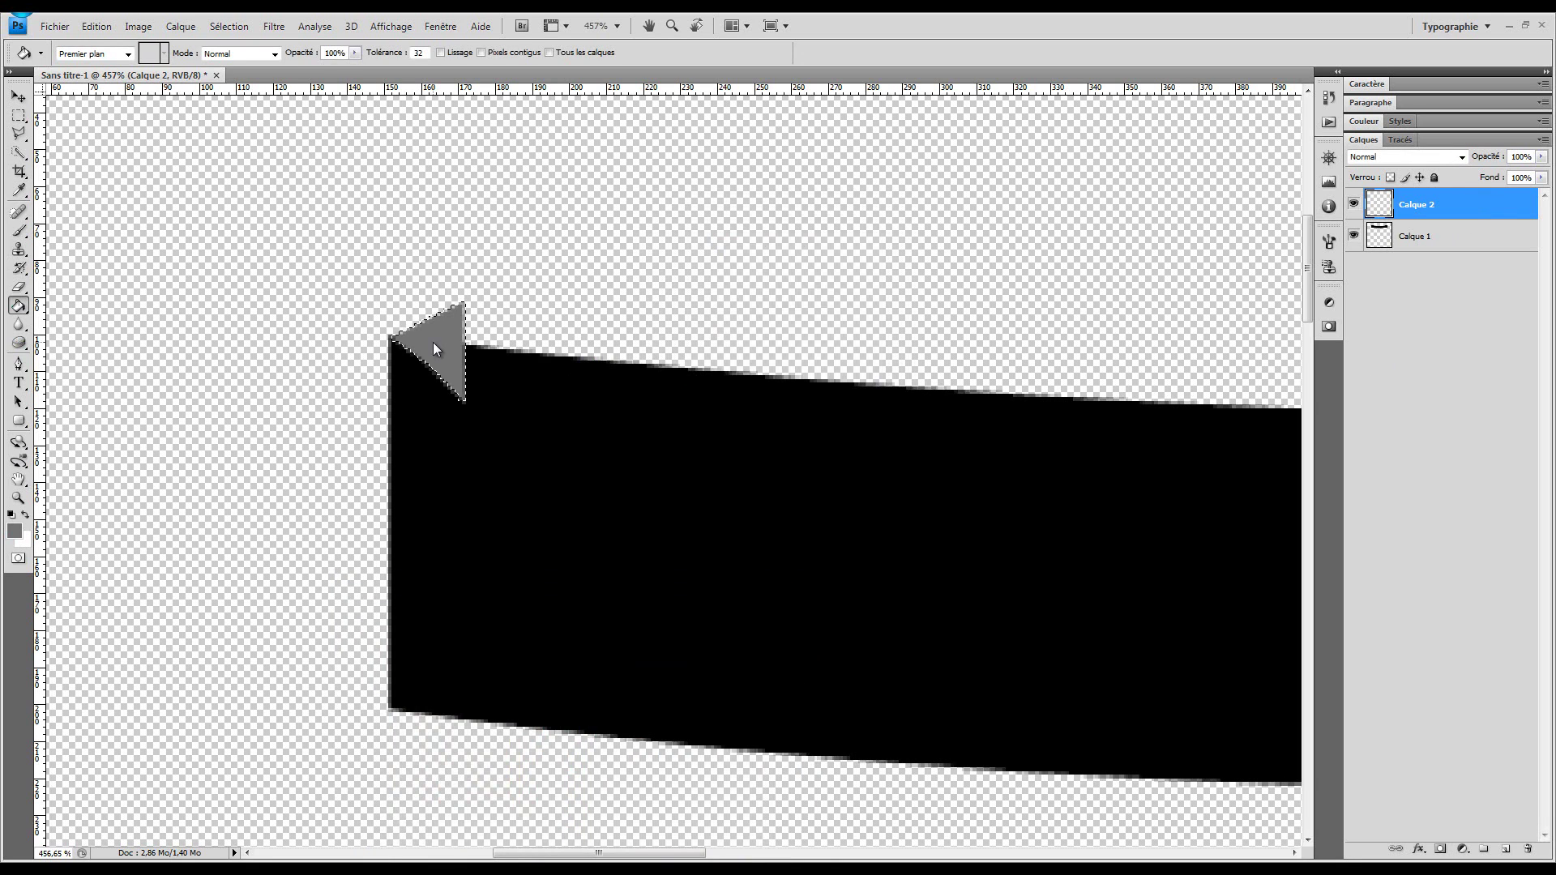
# Step: Deselect the grey triangle and nudge it about 2 px left towards the band's upper-left corner
pyautogui.click(18, 97)
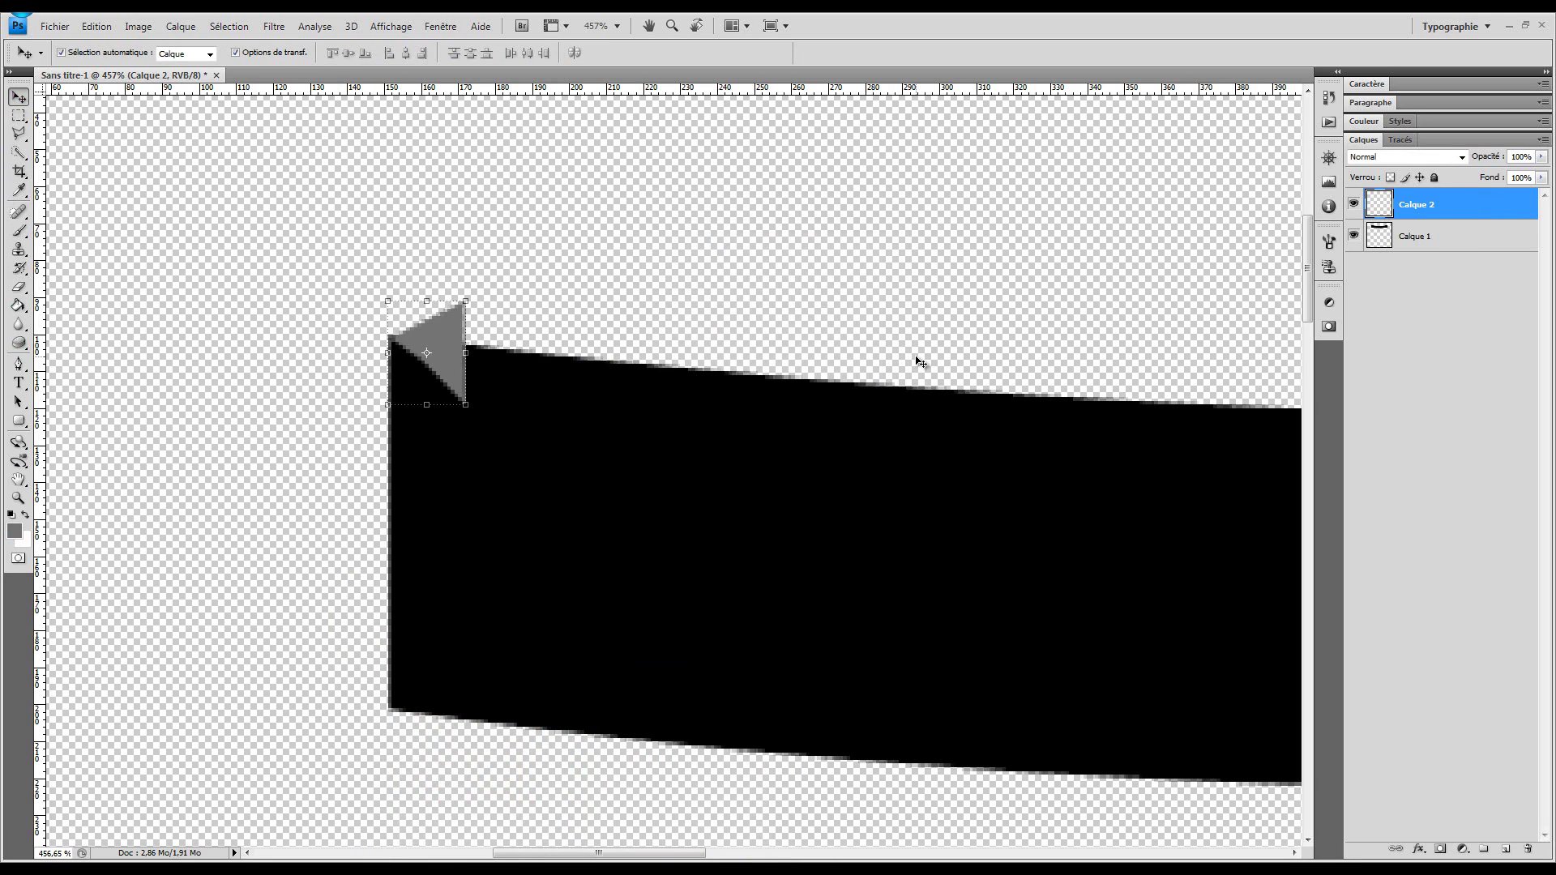
pyautogui.press('Left')
pyautogui.press('Up')
pyautogui.press('Down')
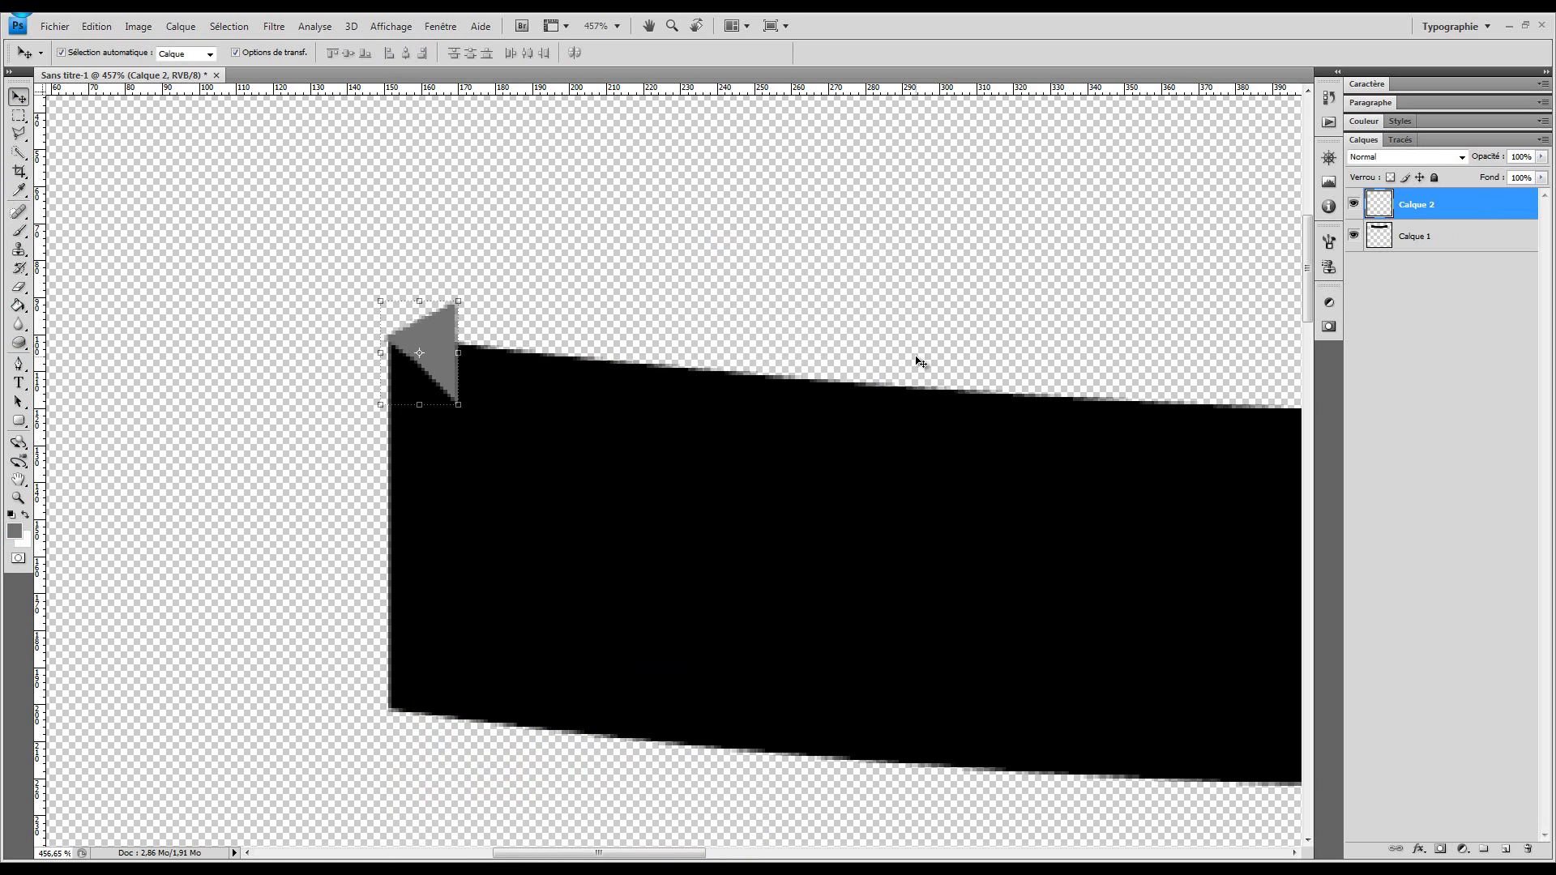
# Step: Move the triangle's layer, Calque 2, beneath Calque 1 and fine-tune the triangle's position against the band's corner
pyautogui.click(1428, 233)
pyautogui.moveTo(1447, 217); pyautogui.dragTo(1472, 277)
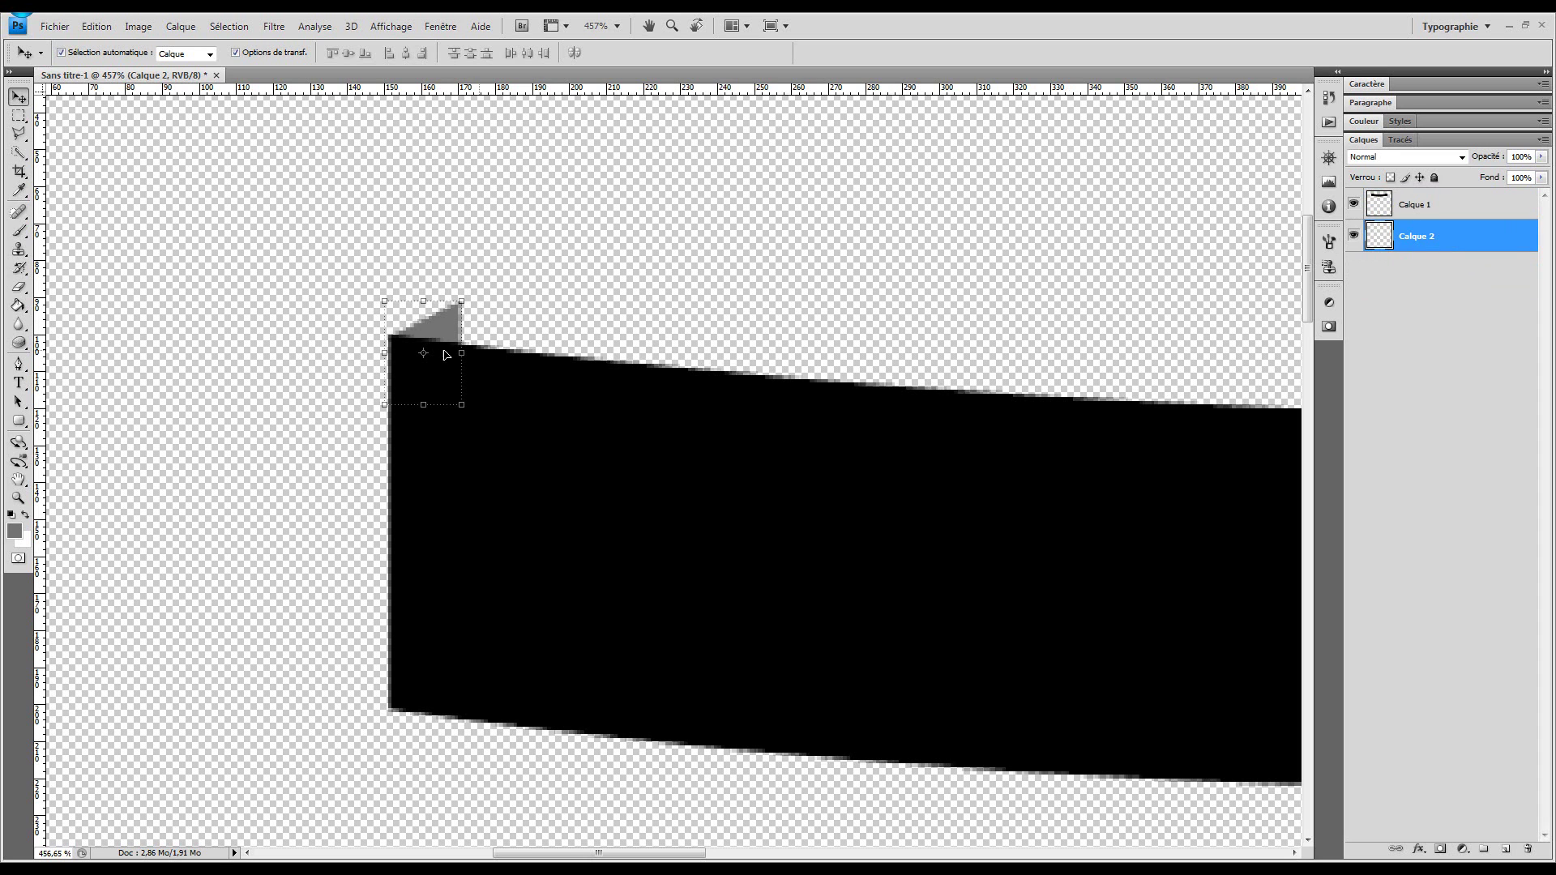
pyautogui.press('Up')
# Step: Draw a curved Pen path from the grey triangle's upper tip about 100 px leftward, and place a vertical guide at about 69 px
pyautogui.press('z')
pyautogui.moveTo(260, 340); pyautogui.dragTo(737, 320)
pyautogui.click(18, 365)
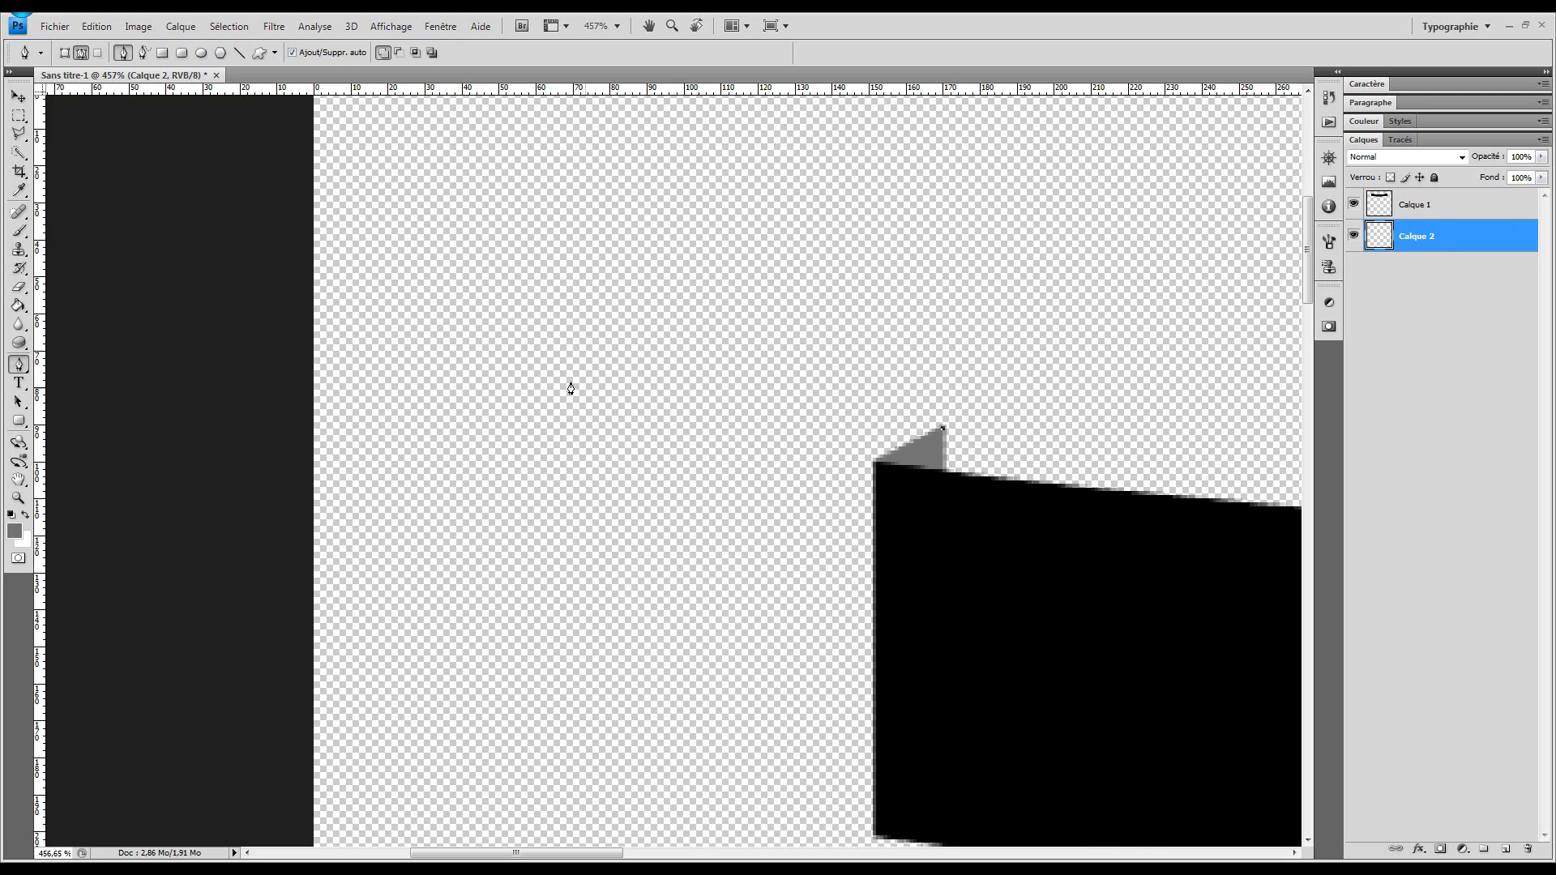
pyautogui.moveTo(570, 394); pyautogui.dragTo(477, 347)
pyautogui.moveTo(477, 347); pyautogui.dragTo(570, 495)
pyautogui.moveTo(40, 257); pyautogui.dragTo(570, 260)
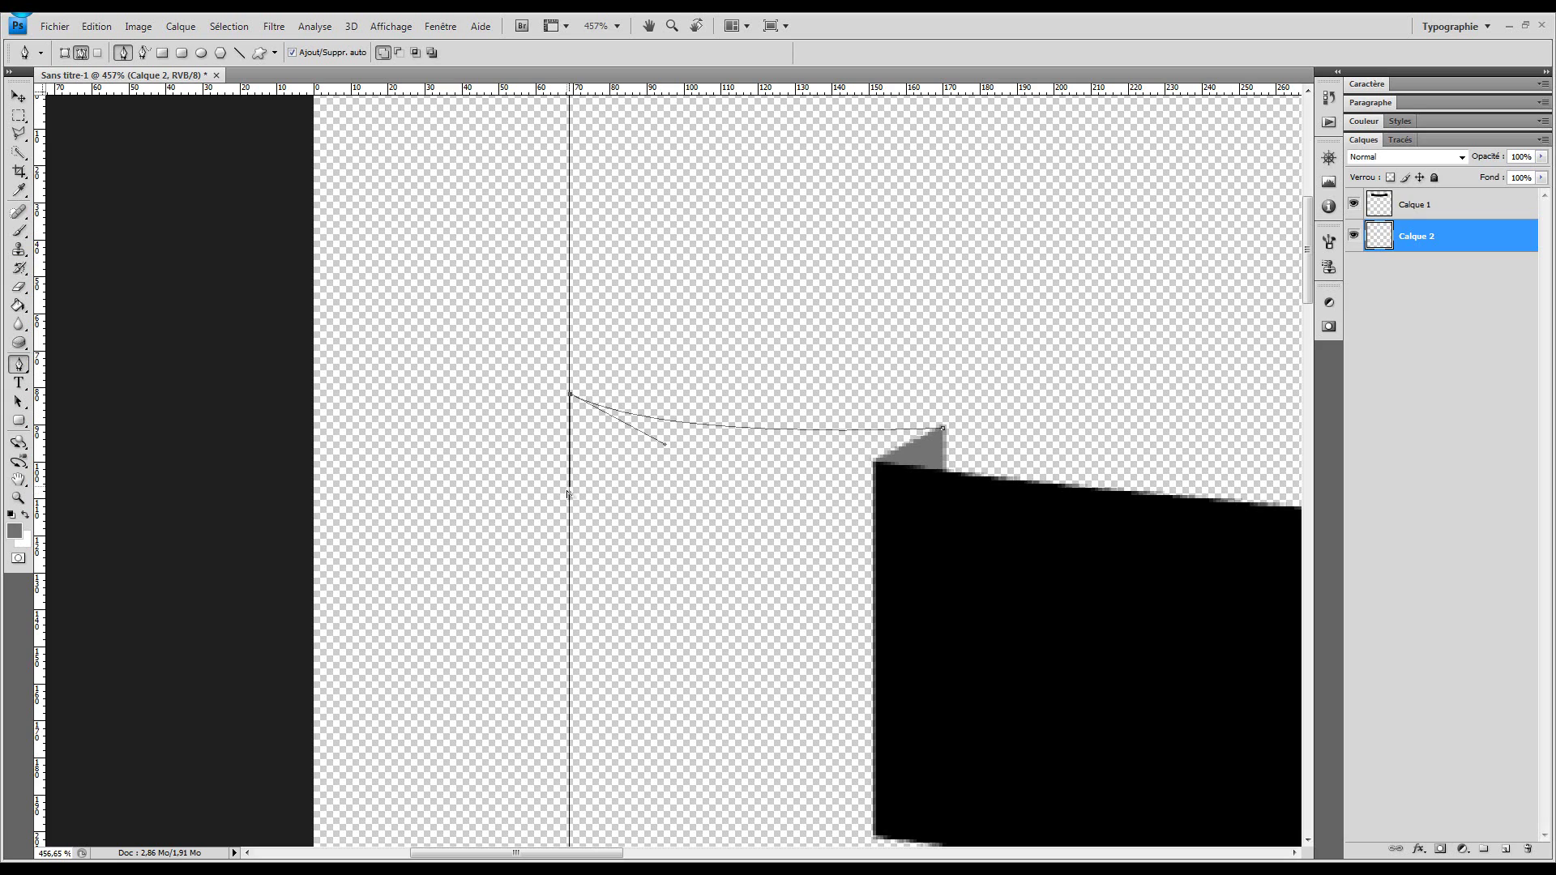
pyautogui.moveTo(569, 491); pyautogui.dragTo(568, 494)
# Step: Place a horizontal guide slightly above the band's lower-left corner and close the Pen path along it, behind the band and back to the triangle's tip
pyautogui.scroll(-6, 569, 498)
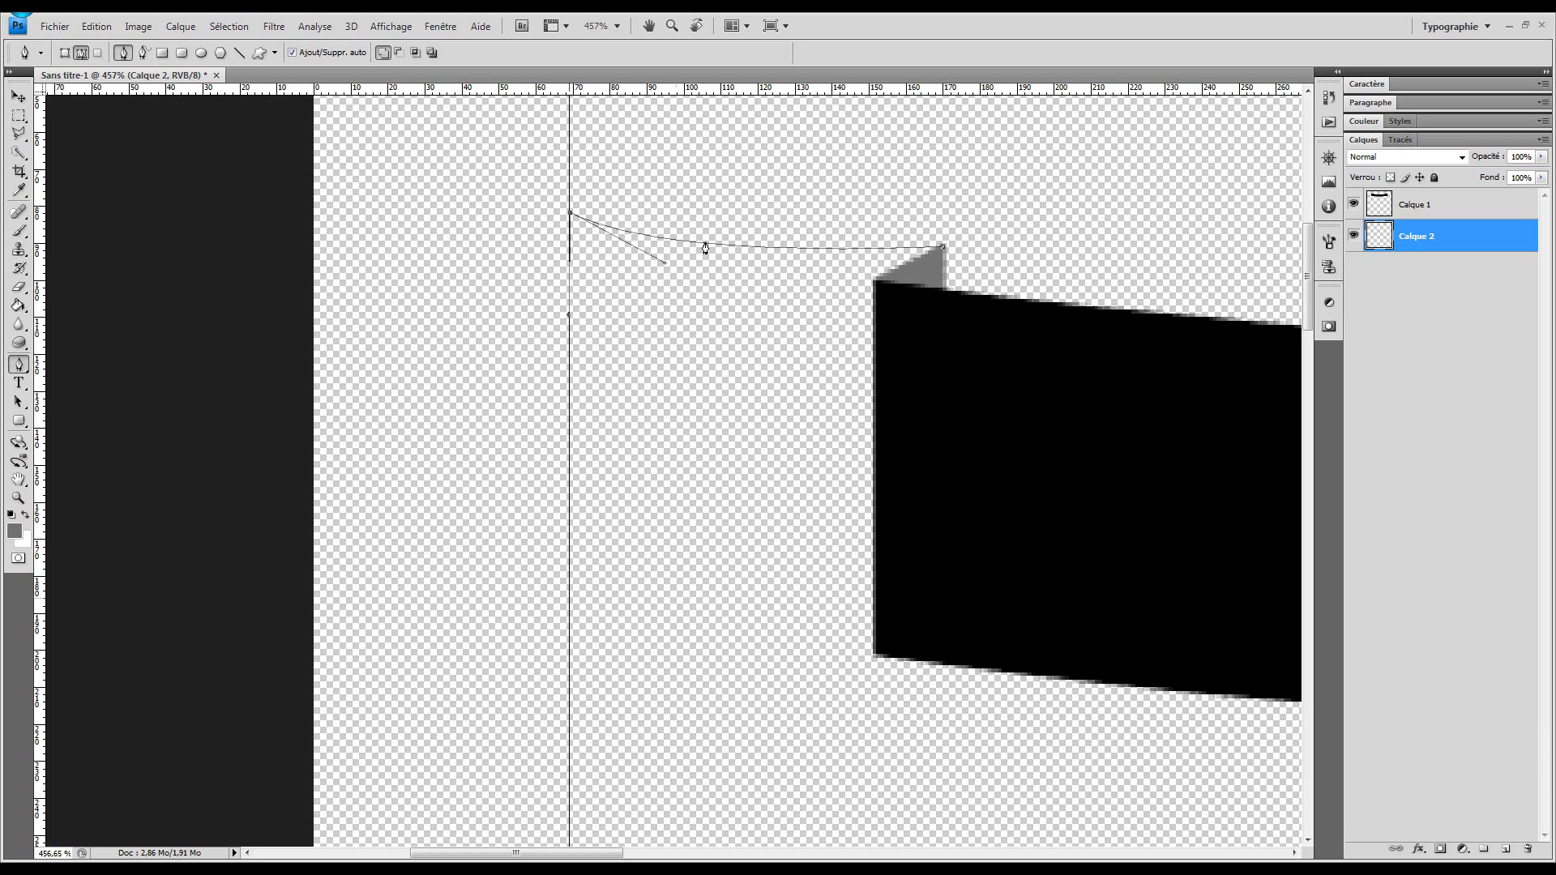
pyautogui.moveTo(668, 95); pyautogui.dragTo(893, 615)
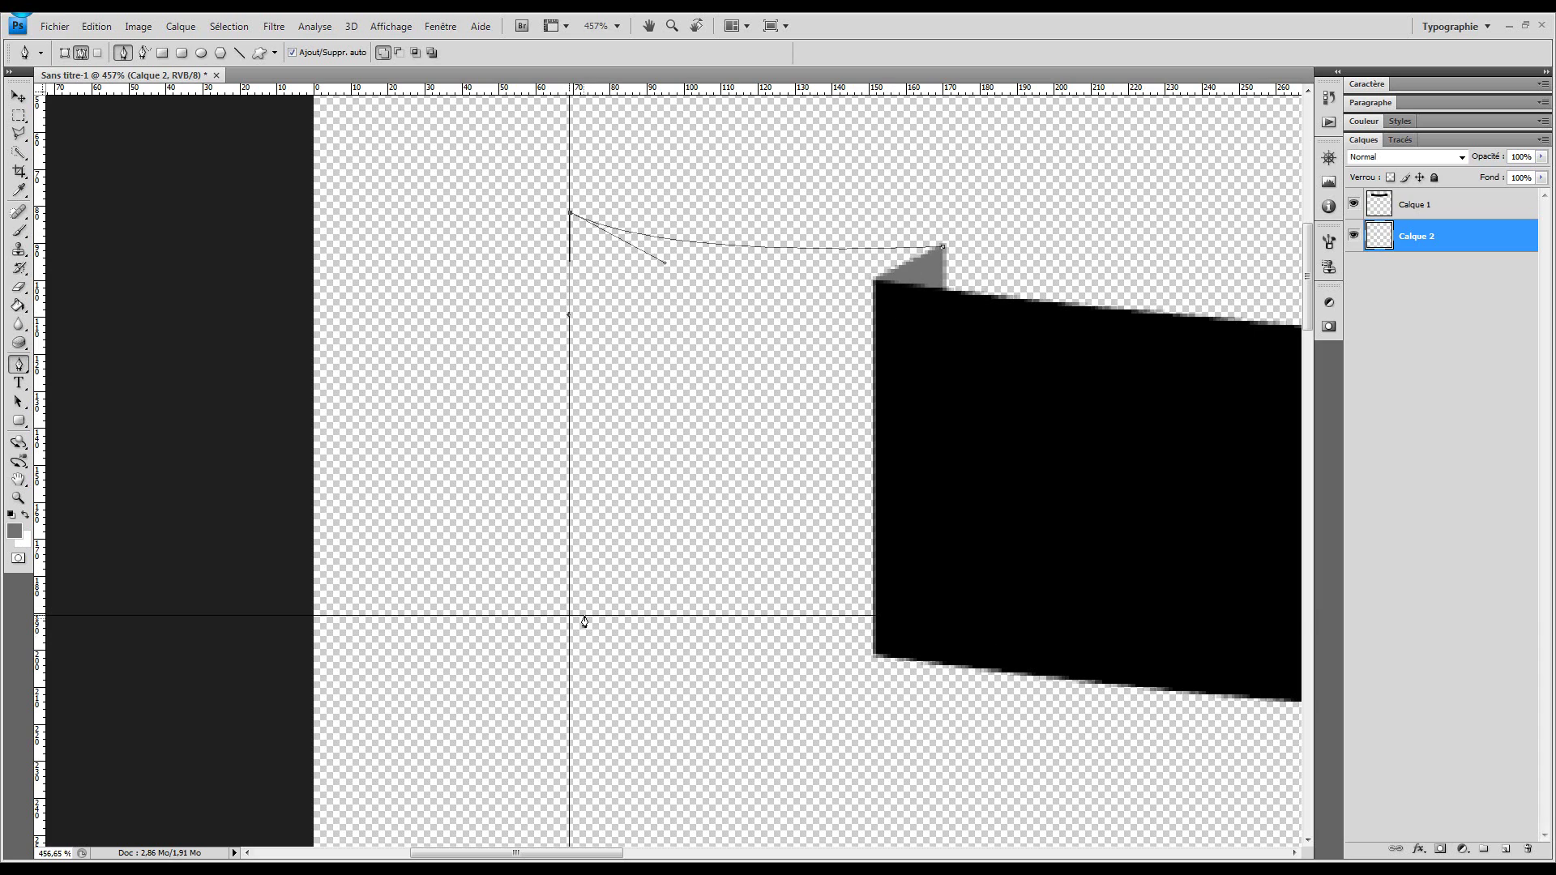
pyautogui.click(571, 617)
pyautogui.moveTo(874, 617); pyautogui.dragTo(1139, 568)
pyautogui.click(989, 472)
pyautogui.click(932, 365)
pyautogui.click(918, 290)
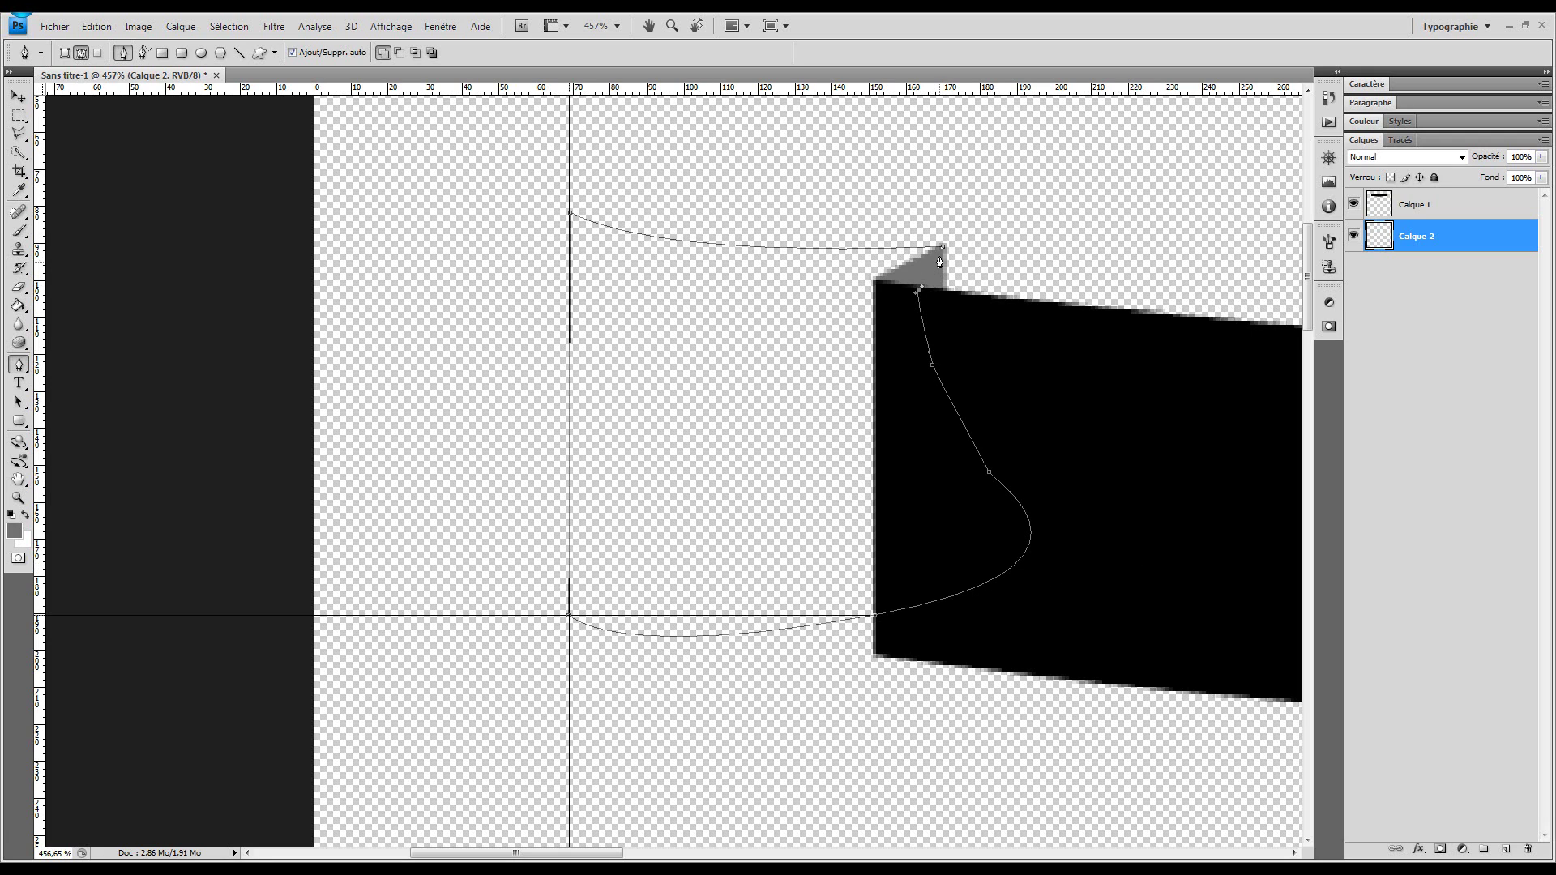
pyautogui.click(943, 248)
# Step: Convert the closed tail path into a selection and add a new layer beneath Calque 2
pyautogui.rightClick(922, 347)
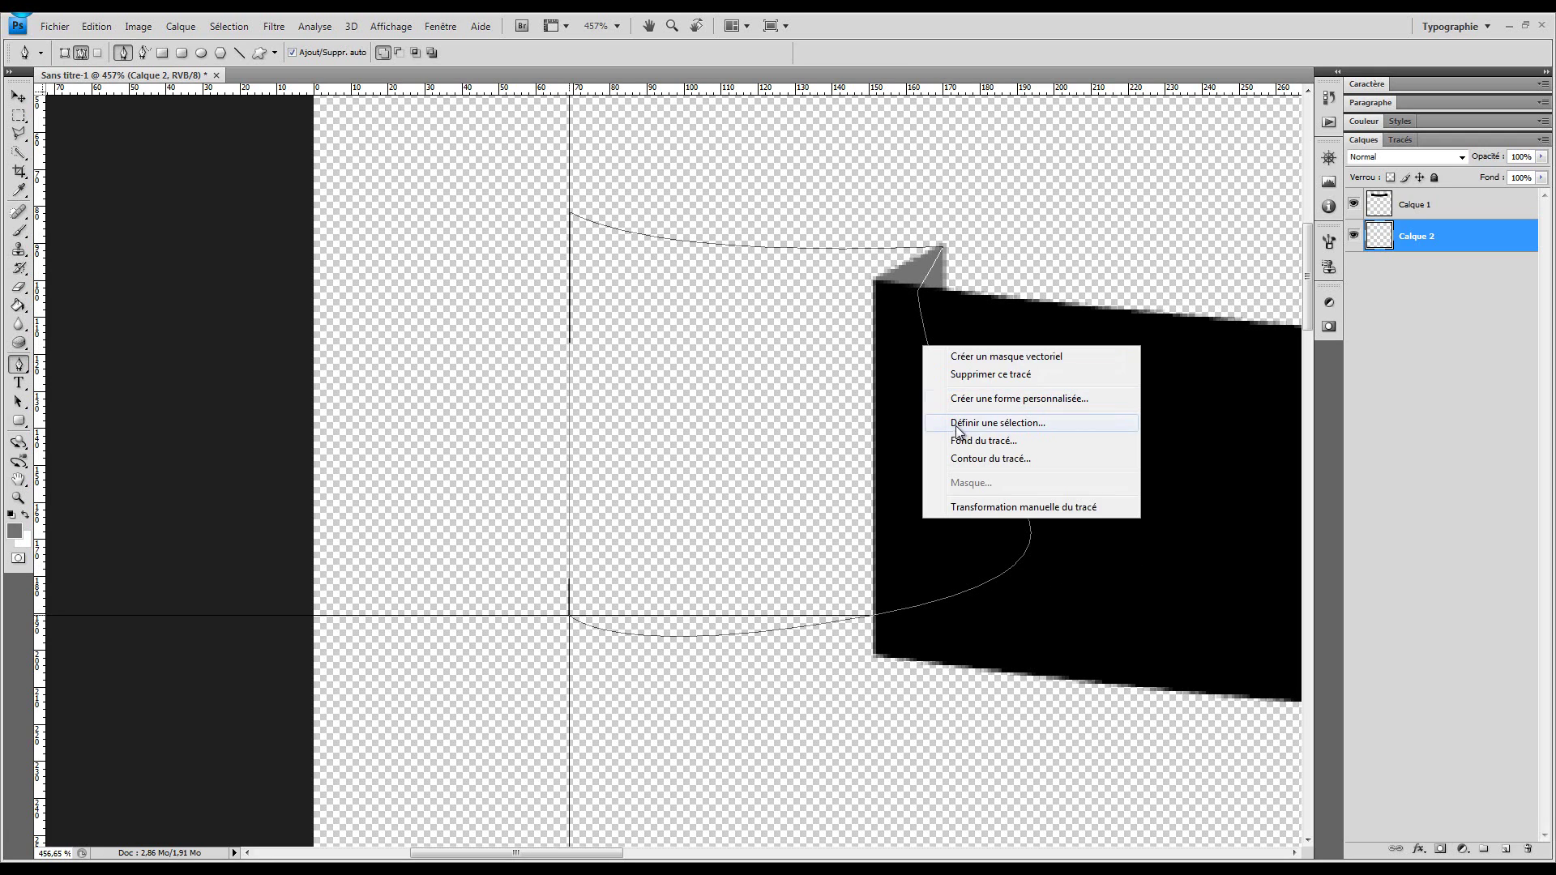
pyautogui.click(971, 419)
pyautogui.press('Return')
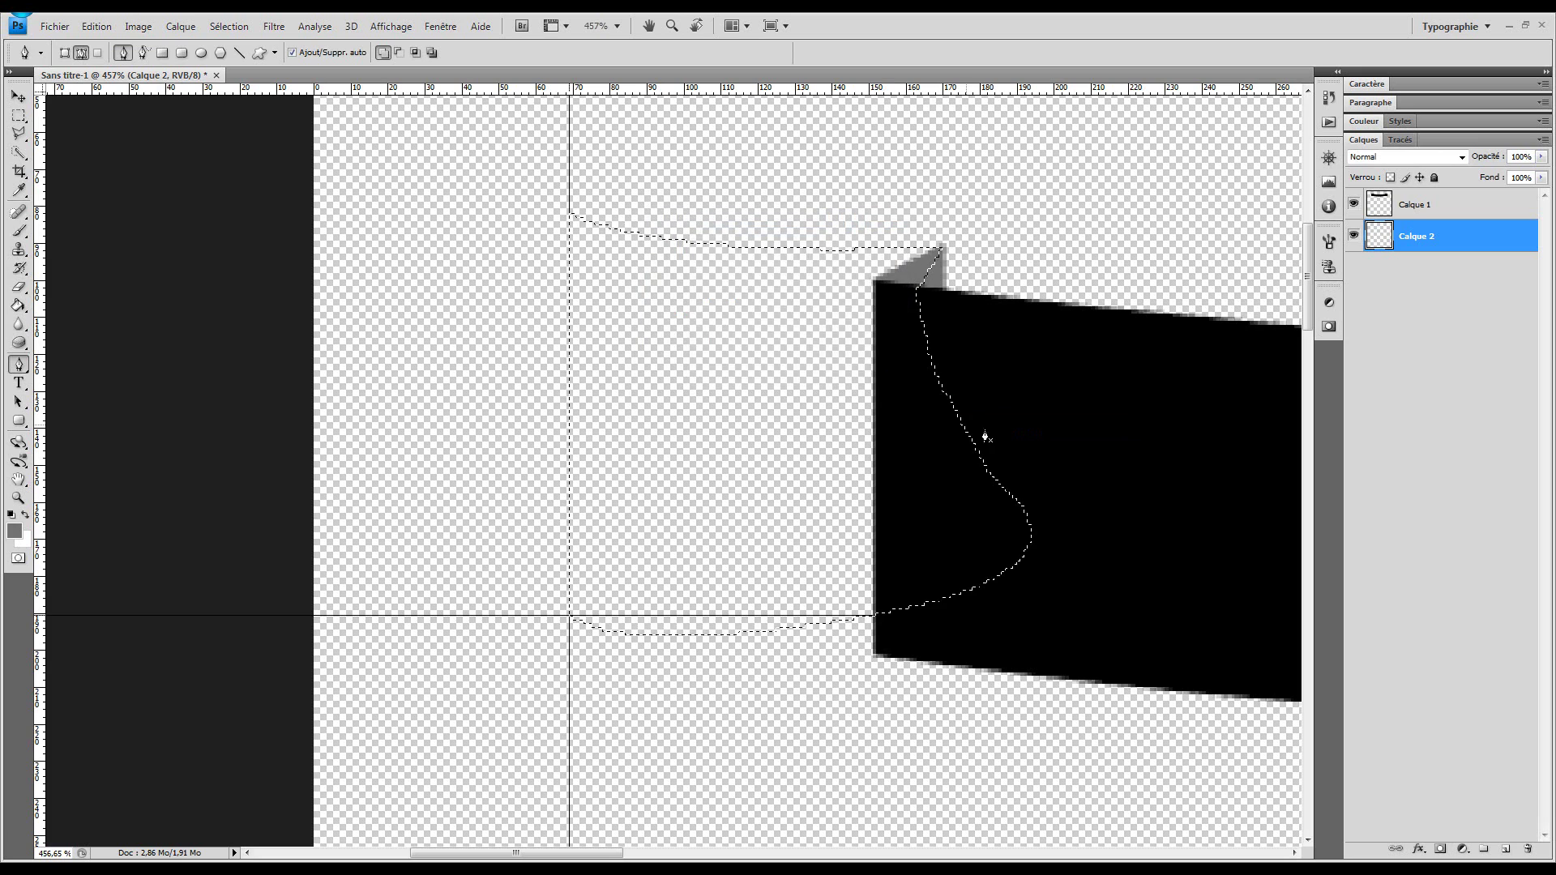
pyautogui.click(1505, 849)
pyautogui.moveTo(1410, 234); pyautogui.dragTo(1474, 356)
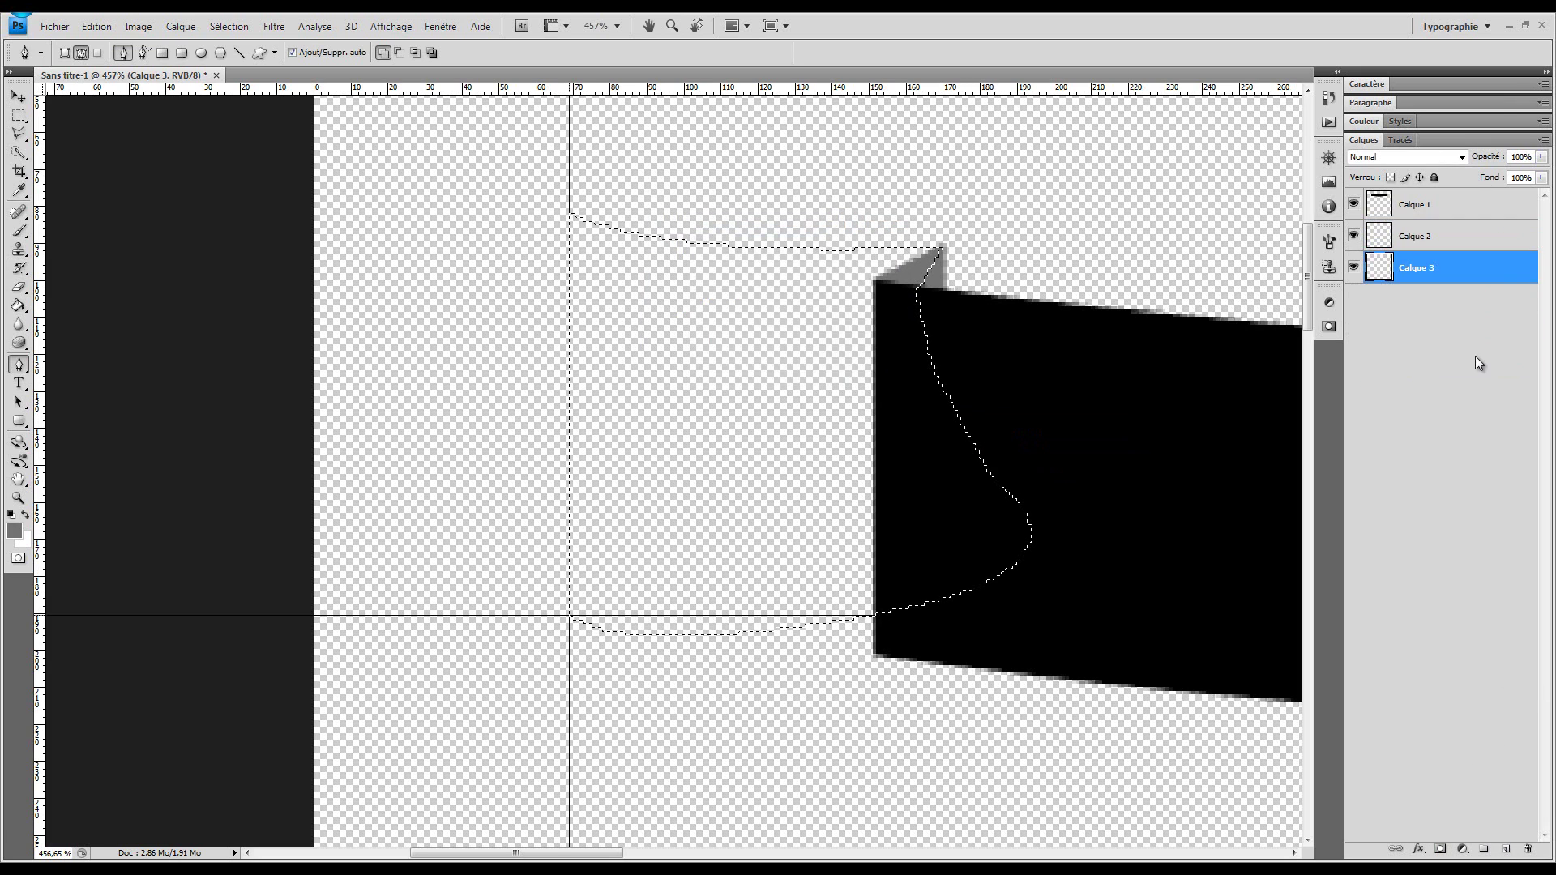
# Step: Swap the foreground colour to white, fill the tail selection with it on Calque 3, and deselect
pyautogui.click(19, 305)
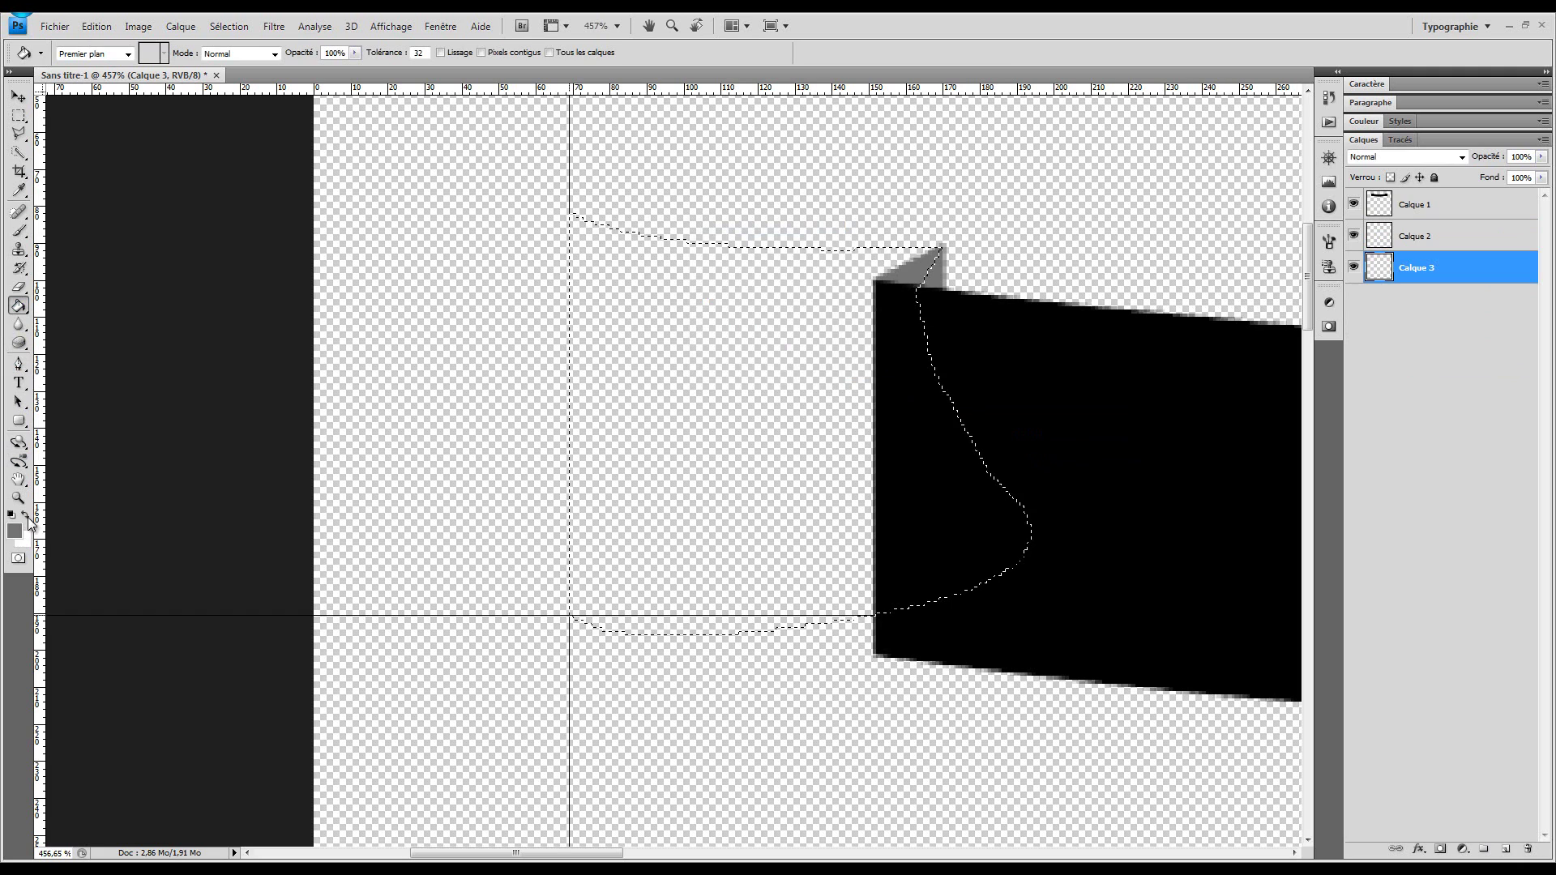
pyautogui.click(25, 516)
pyautogui.click(712, 405)
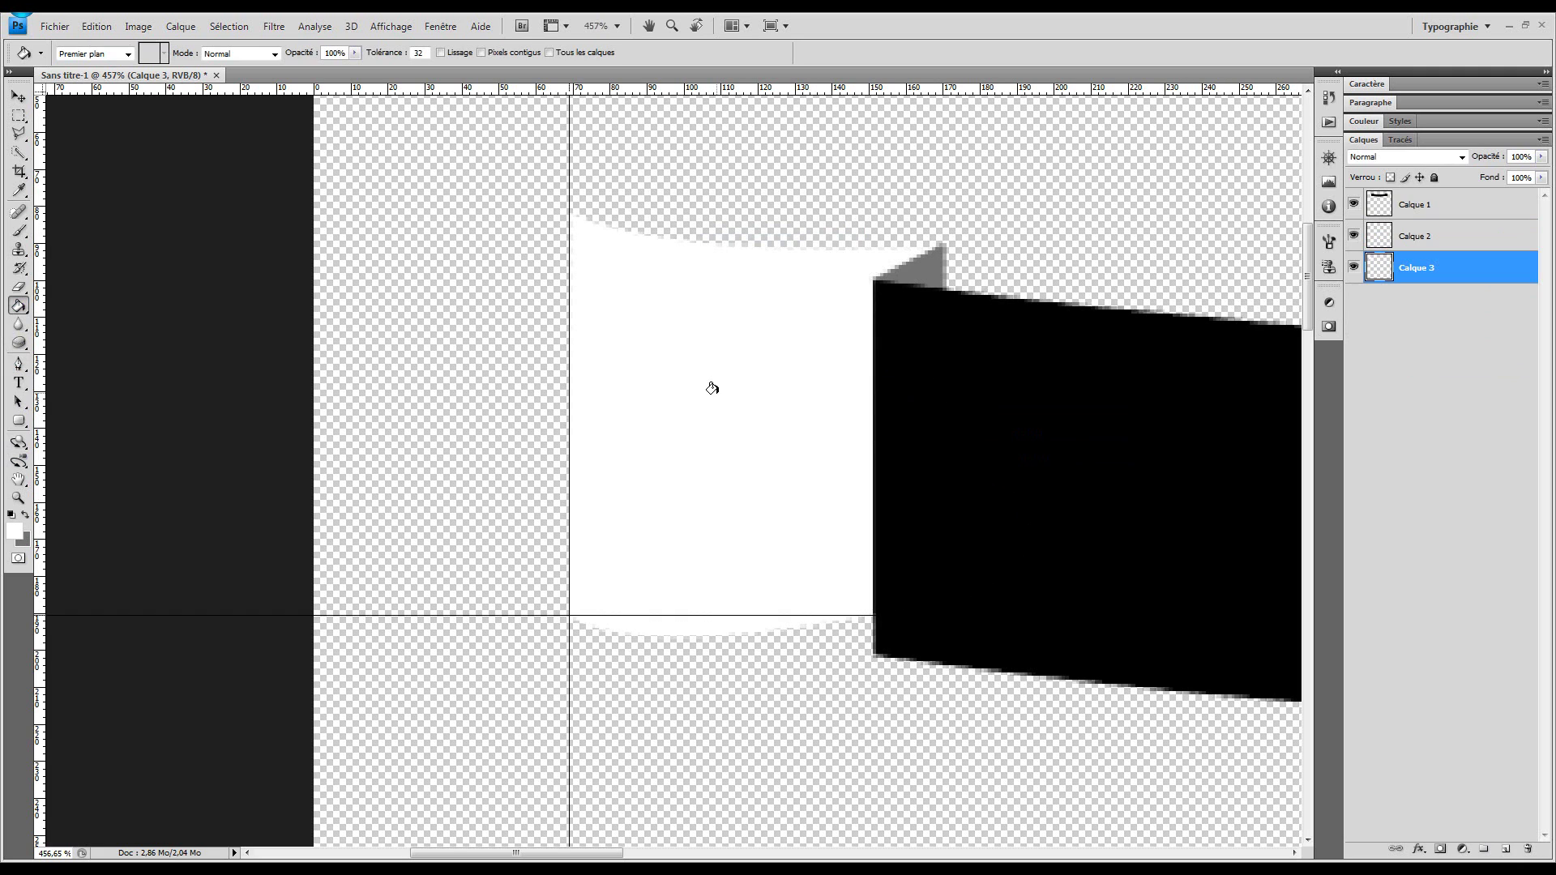
pyautogui.press('m')
# Step: Remove the vertical and horizontal guides from the document
pyautogui.click(18, 97)
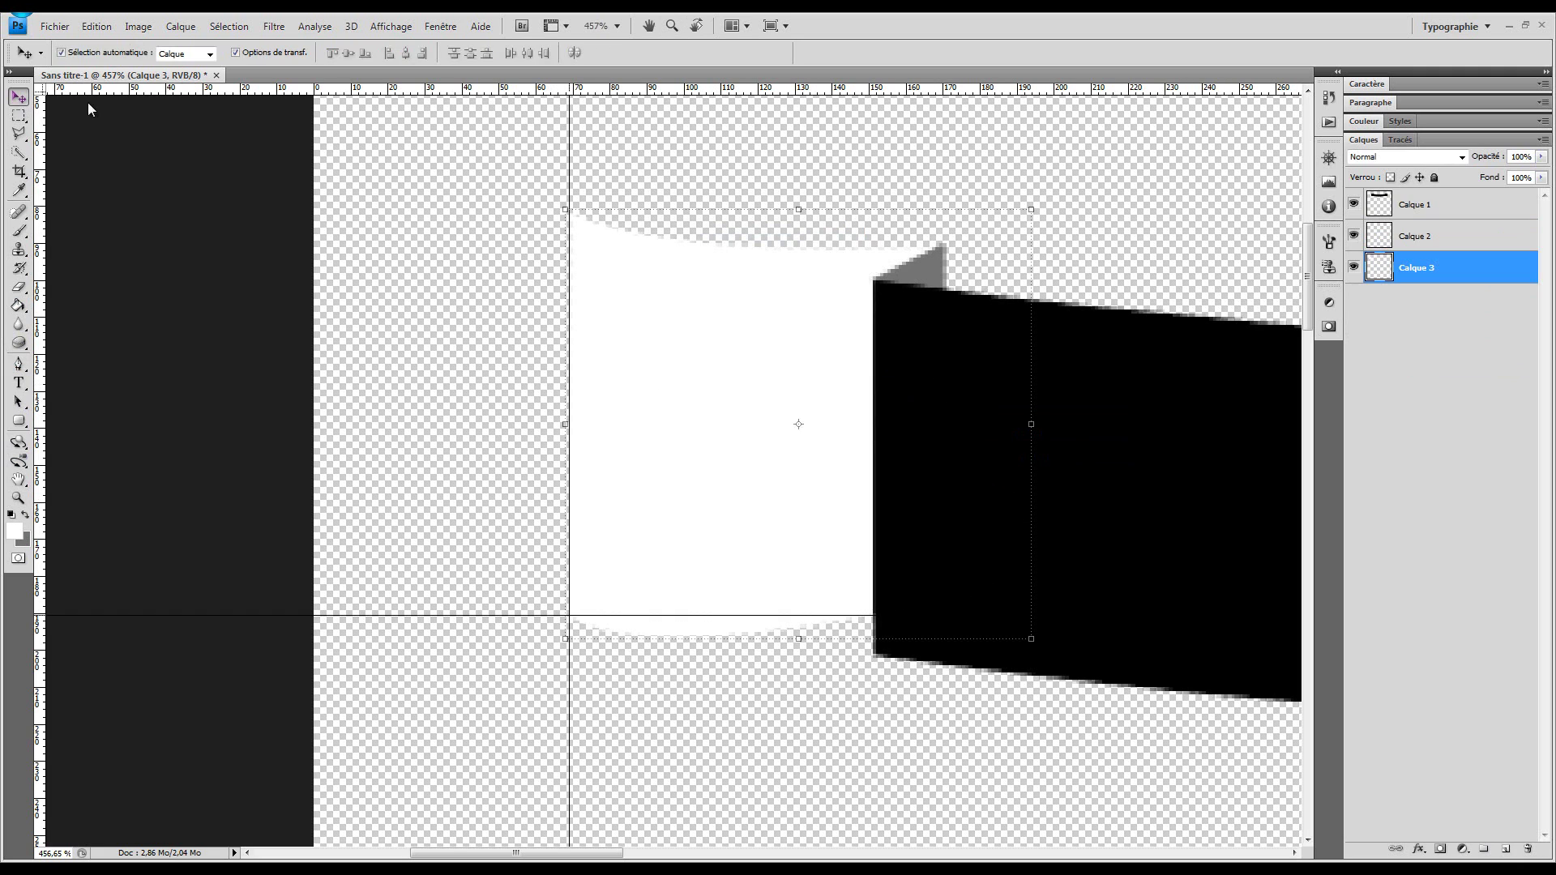
pyautogui.doubleClick(570, 113)
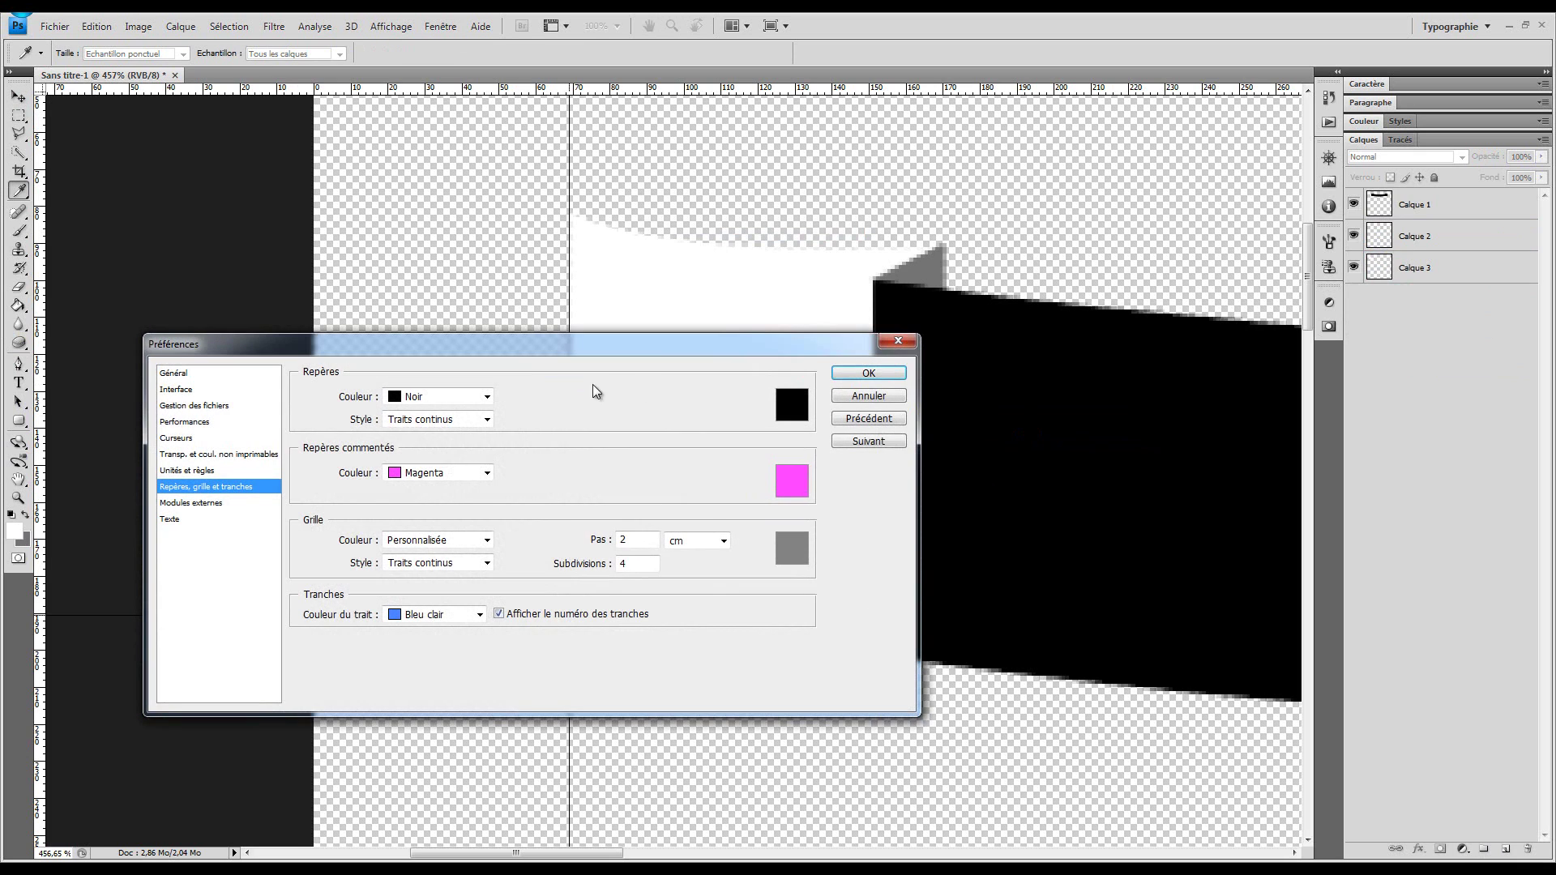
pyautogui.click(861, 397)
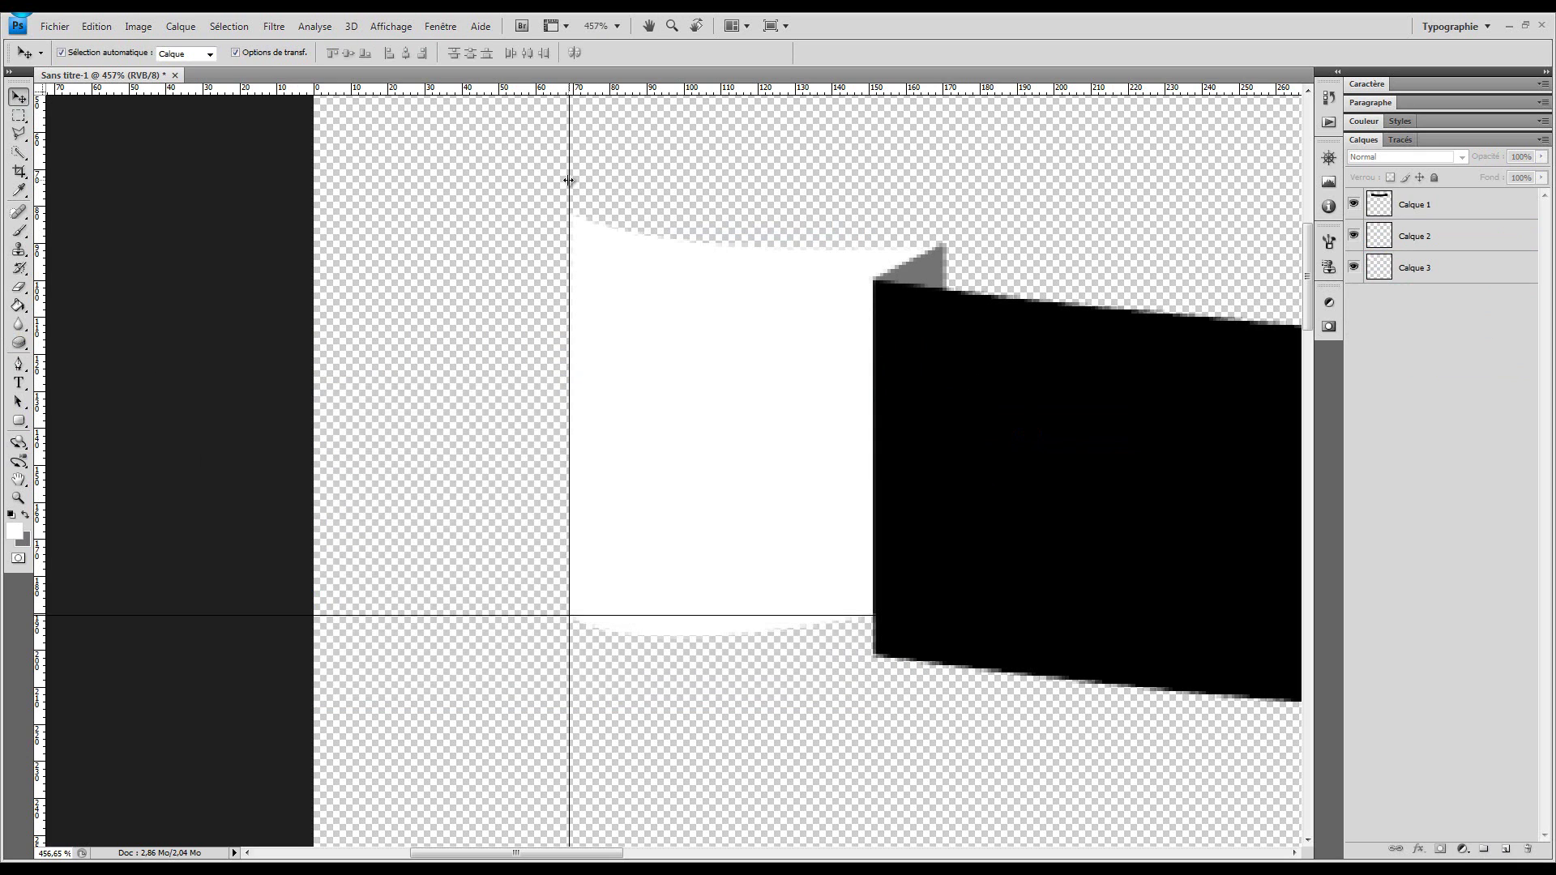
pyautogui.moveTo(569, 180); pyautogui.dragTo(119, 190)
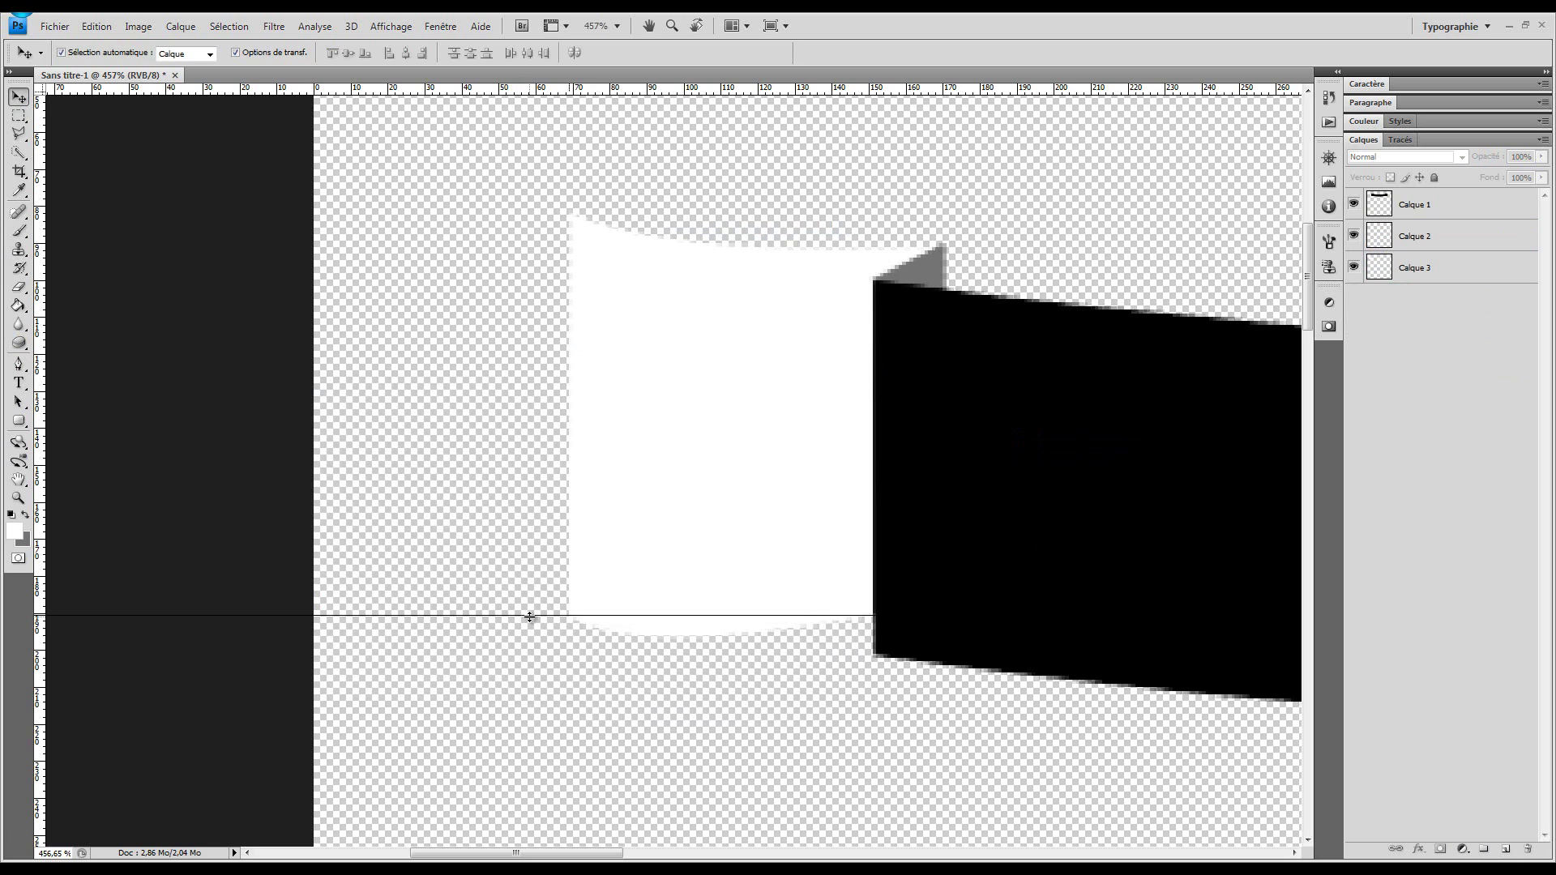
pyautogui.moveTo(570, 616); pyautogui.dragTo(557, 26)
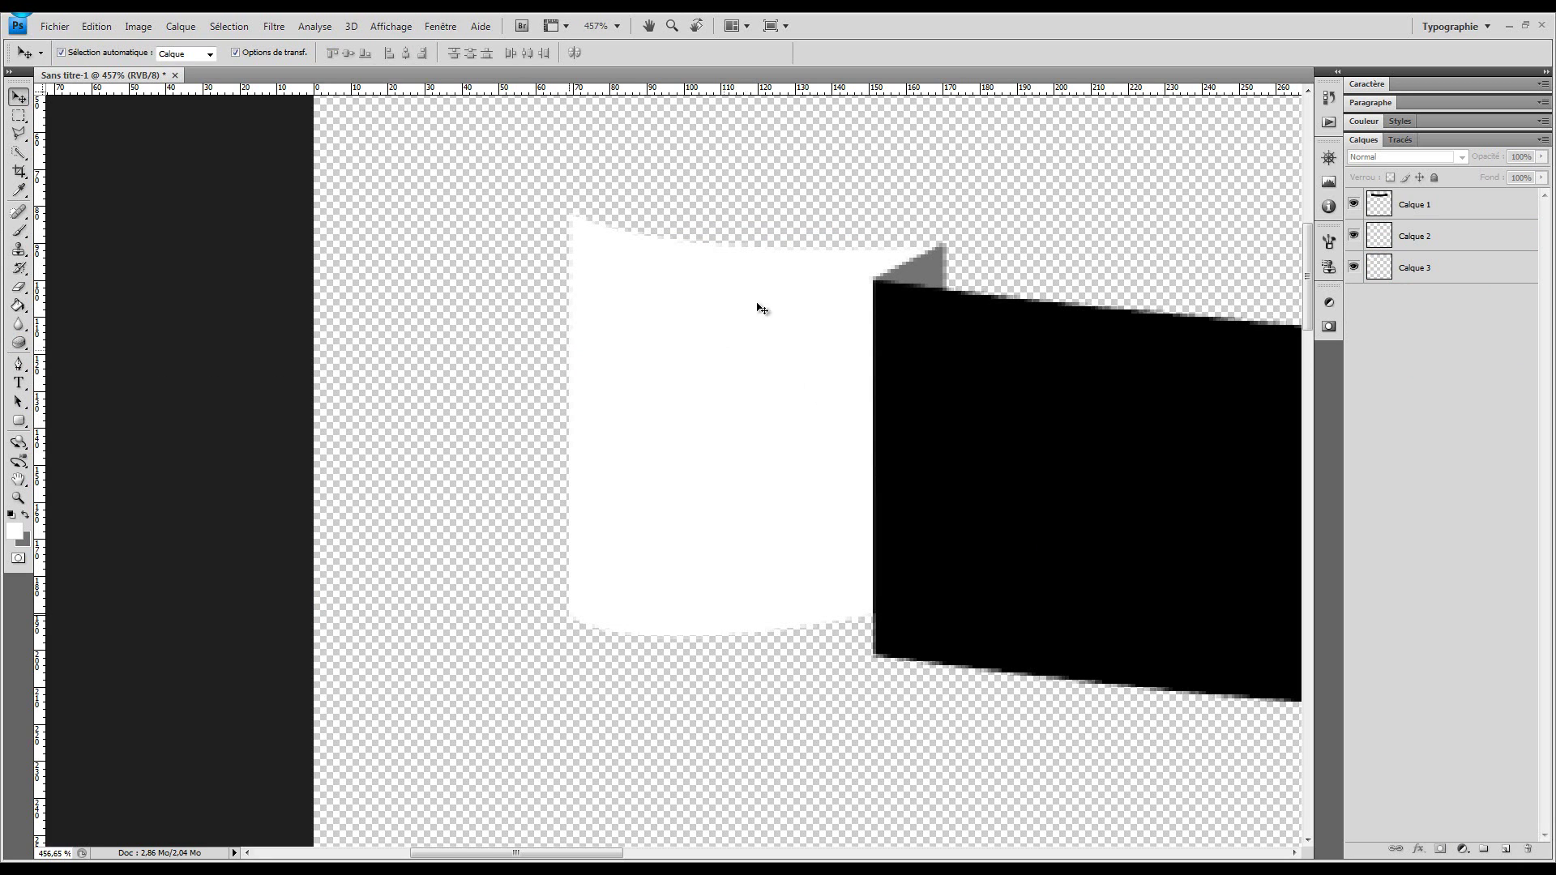
# Step: Create a new layer group and place it between Calque 1 and Calque 2
pyautogui.press('z')
pyautogui.click(406, 52)
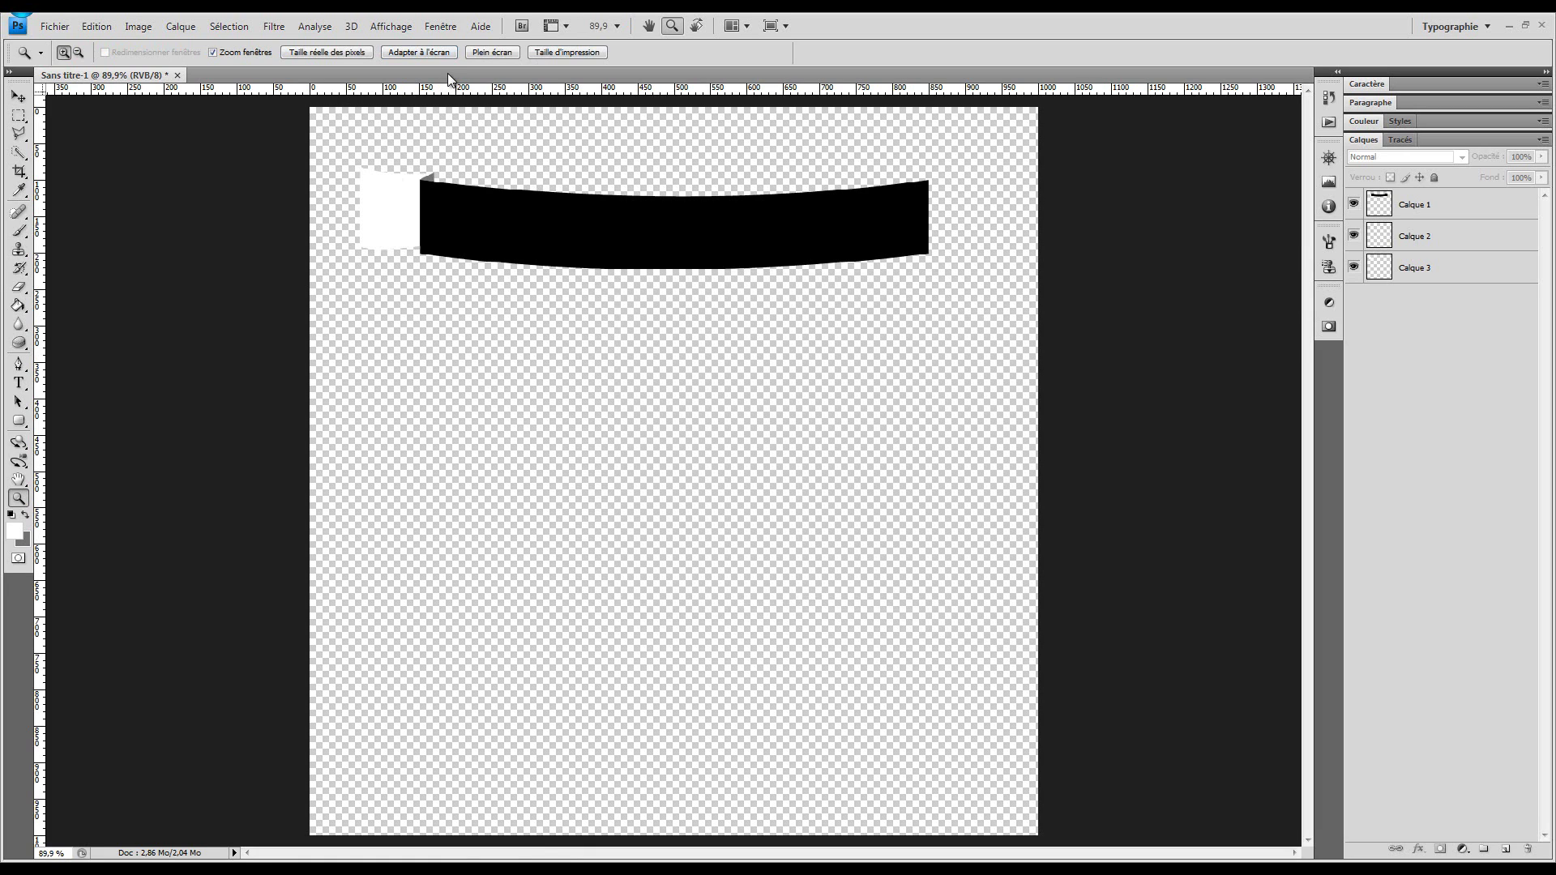
pyautogui.click(1461, 243)
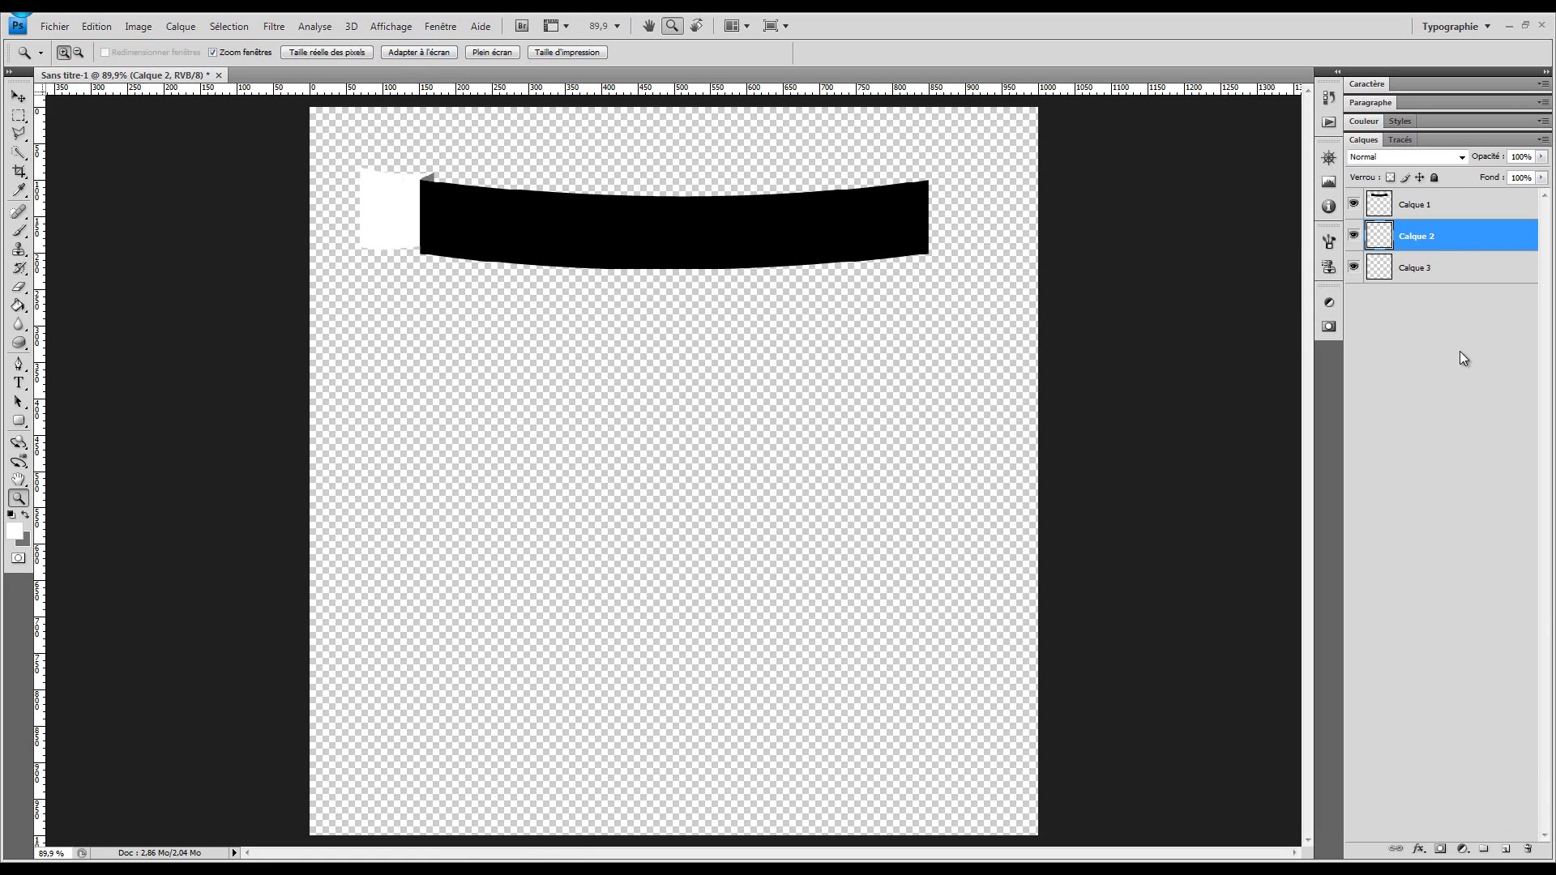
pyautogui.click(1425, 414)
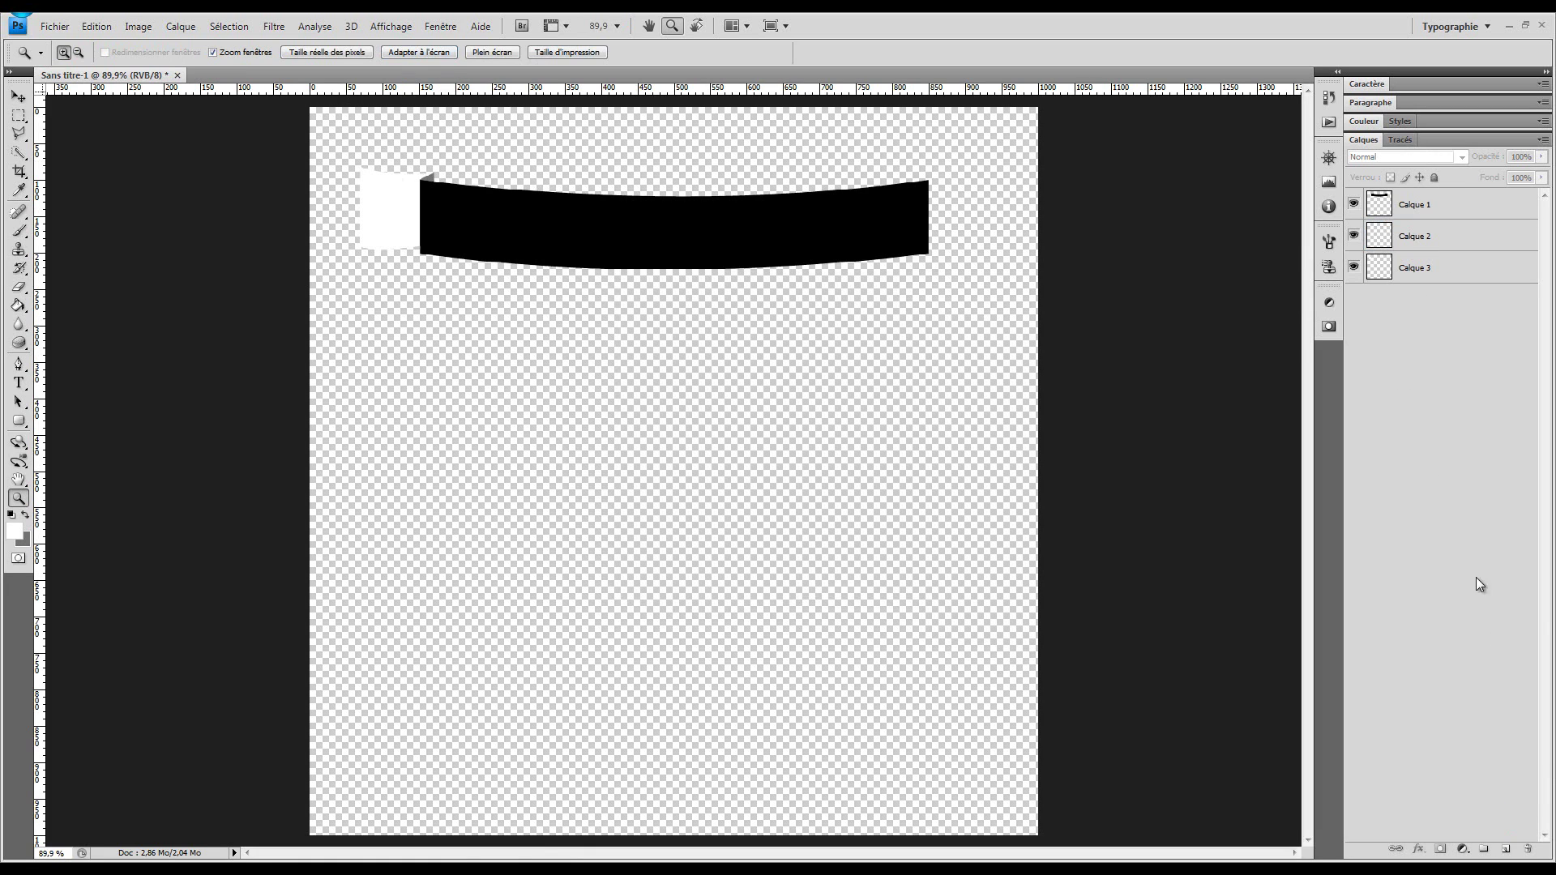
pyautogui.click(1484, 853)
pyautogui.moveTo(1390, 202); pyautogui.dragTo(1396, 240)
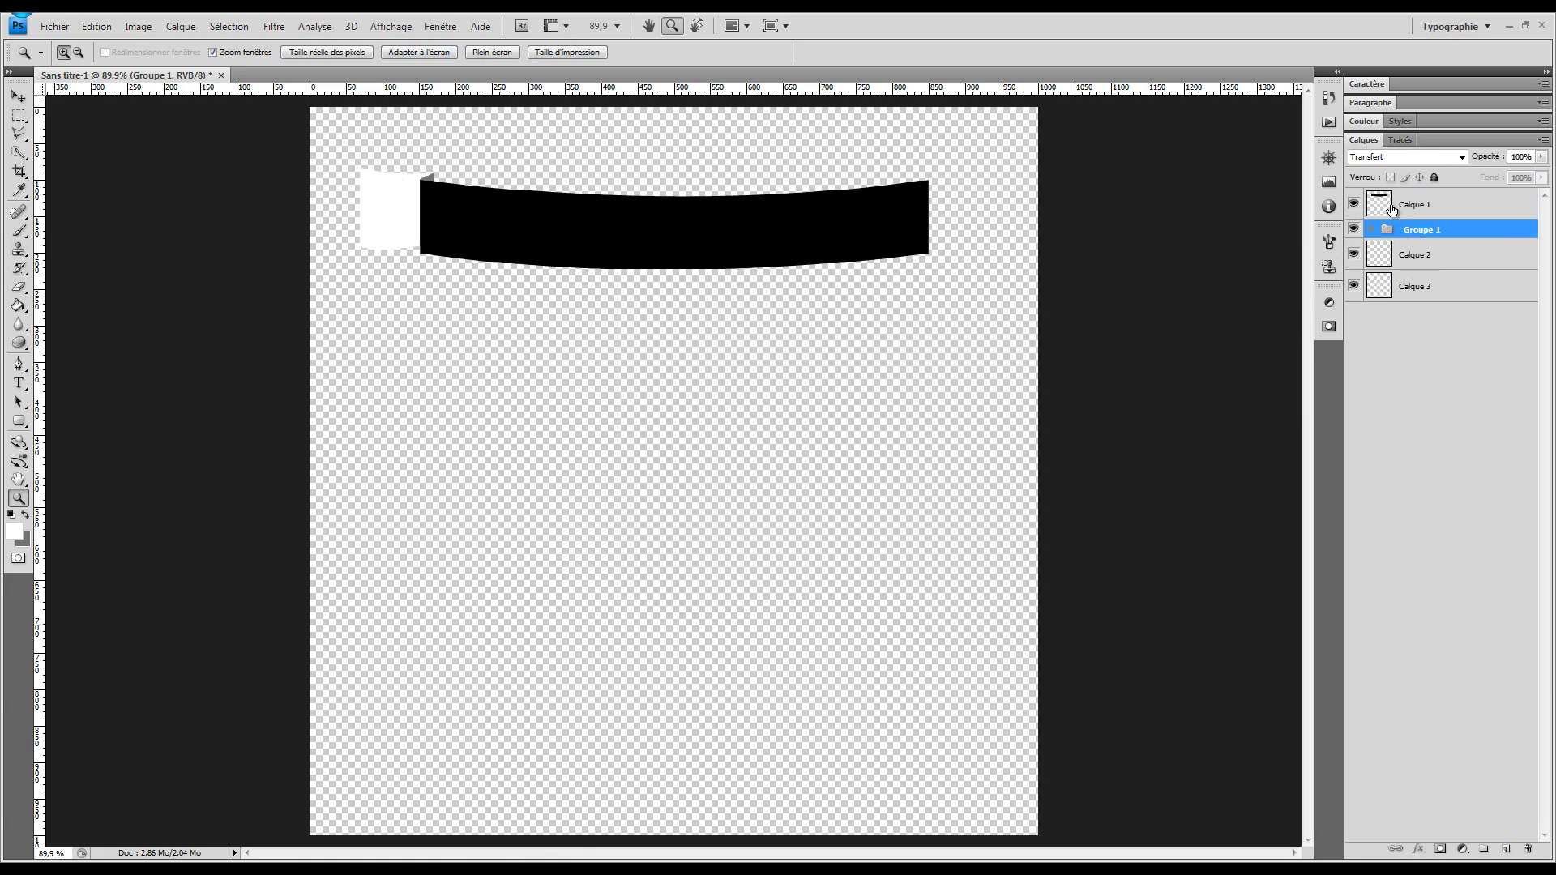
pyautogui.click(1425, 308)
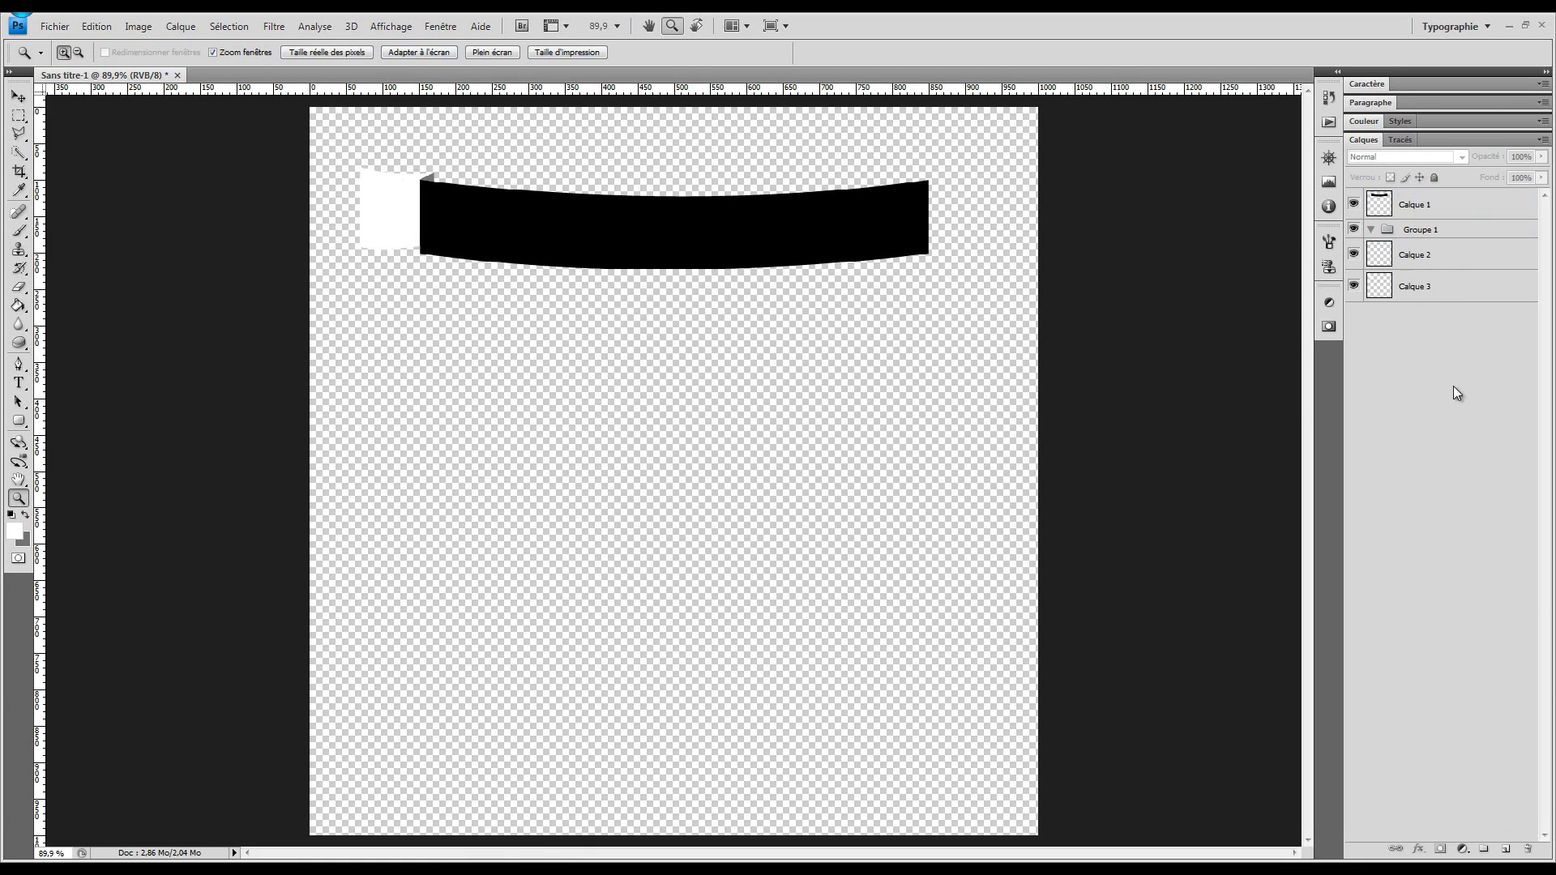
# Step: Rename layer Calque 2 as Retour 1 and layer Calque 3 as Retour 2
pyautogui.click(1446, 259)
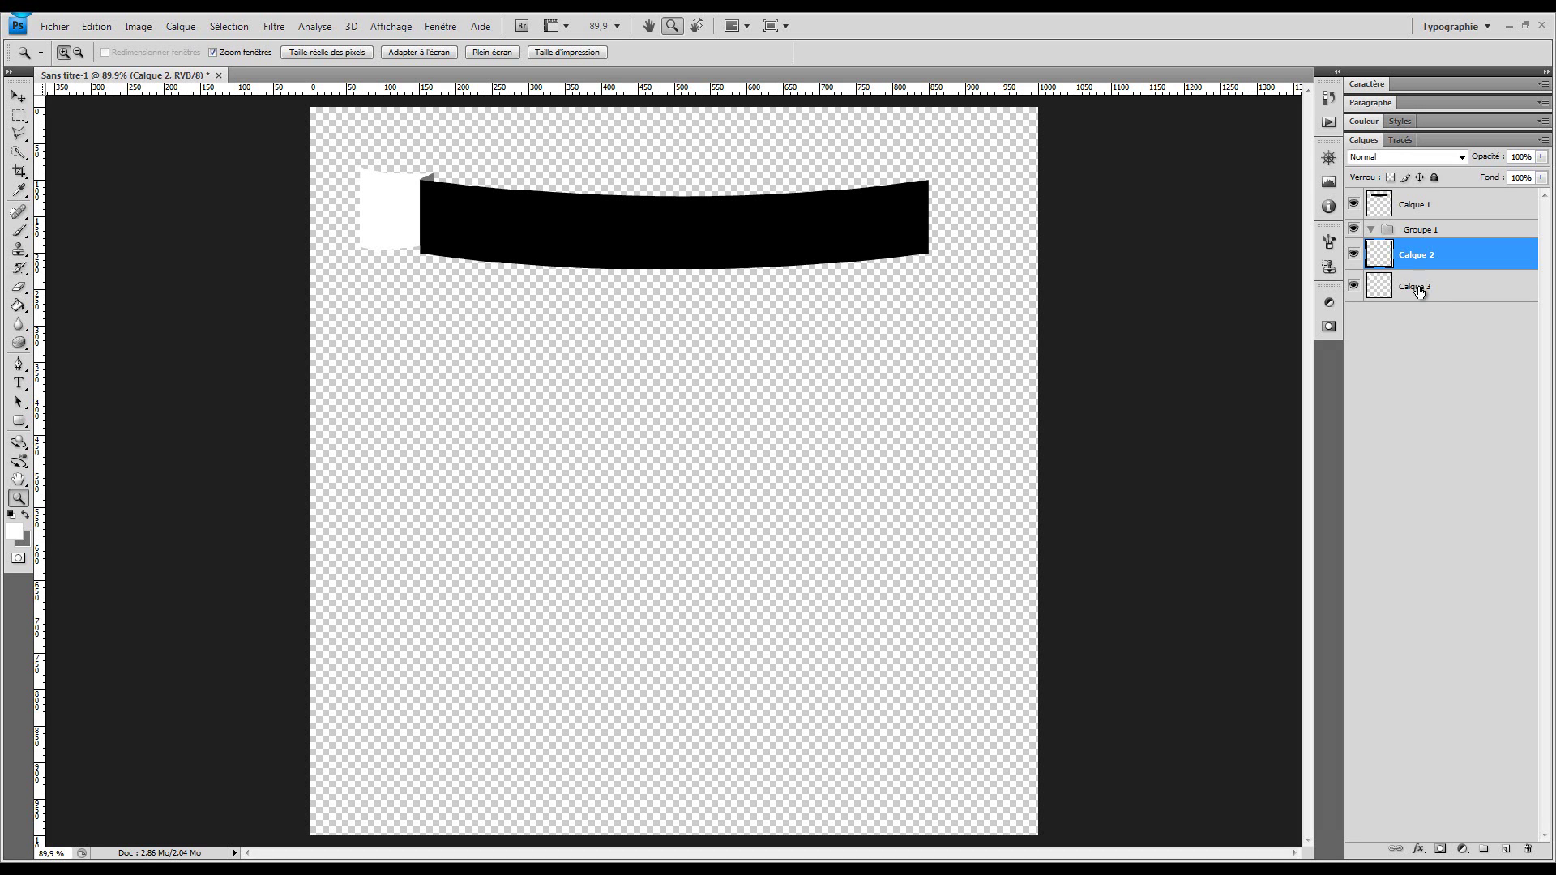
pyautogui.doubleClick(1428, 257)
pyautogui.write('Retour 1')
pyautogui.press('Return')
pyautogui.click(1352, 256)
pyautogui.click(1354, 254)
pyautogui.doubleClick(1416, 287)
pyautogui.write('Re')
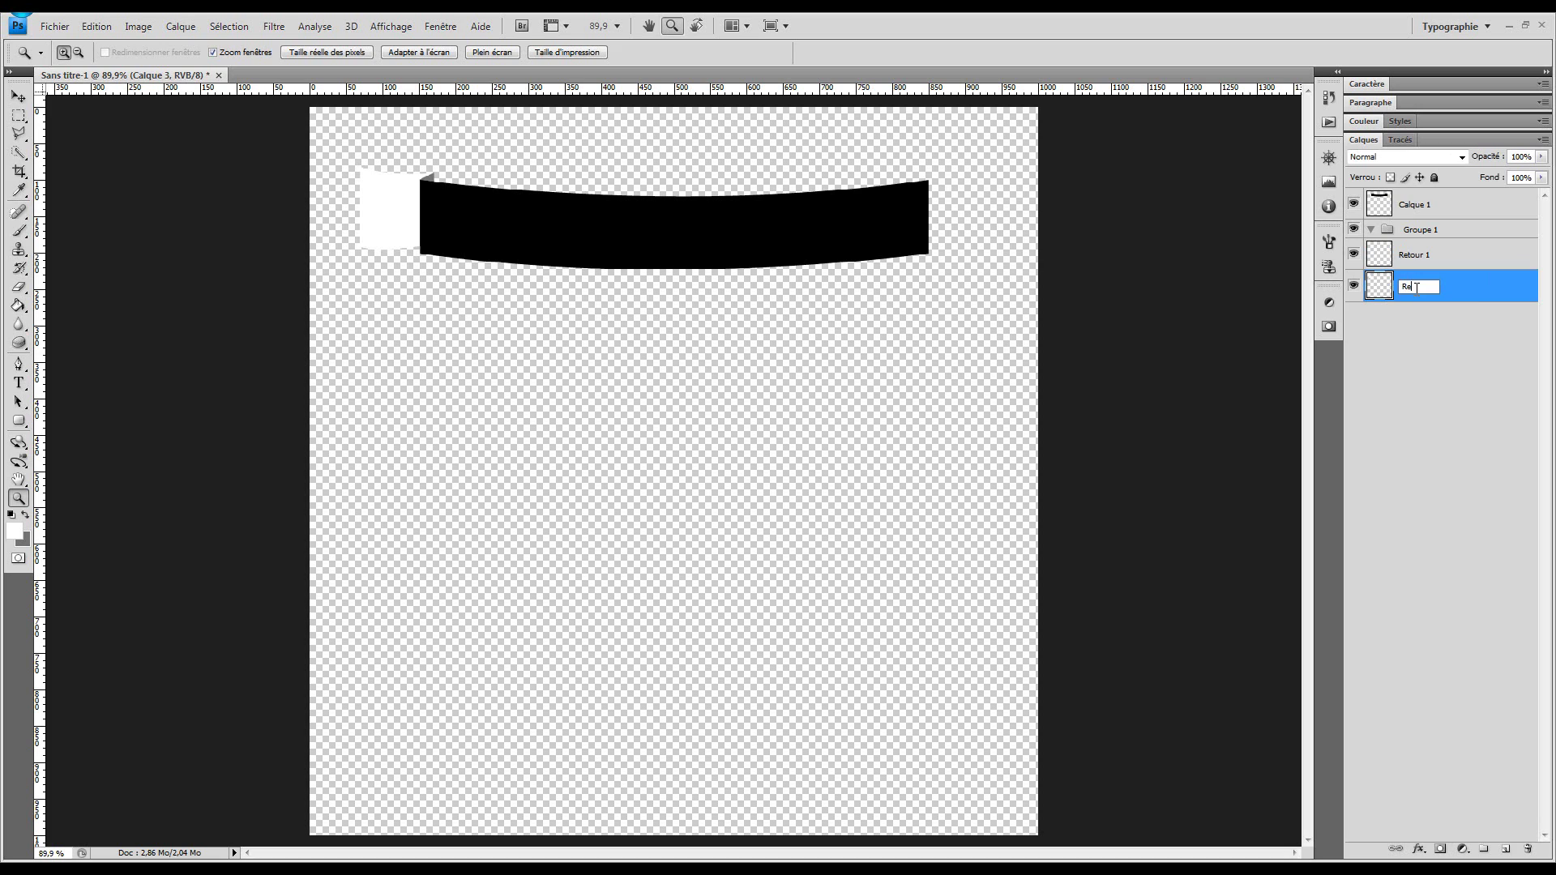
pyautogui.write('tour 2')
pyautogui.press('Return')
# Step: Move the Retour 1 and Retour 2 layers together into Groupe 1 and collapse the group
pyautogui.click(1443, 251)
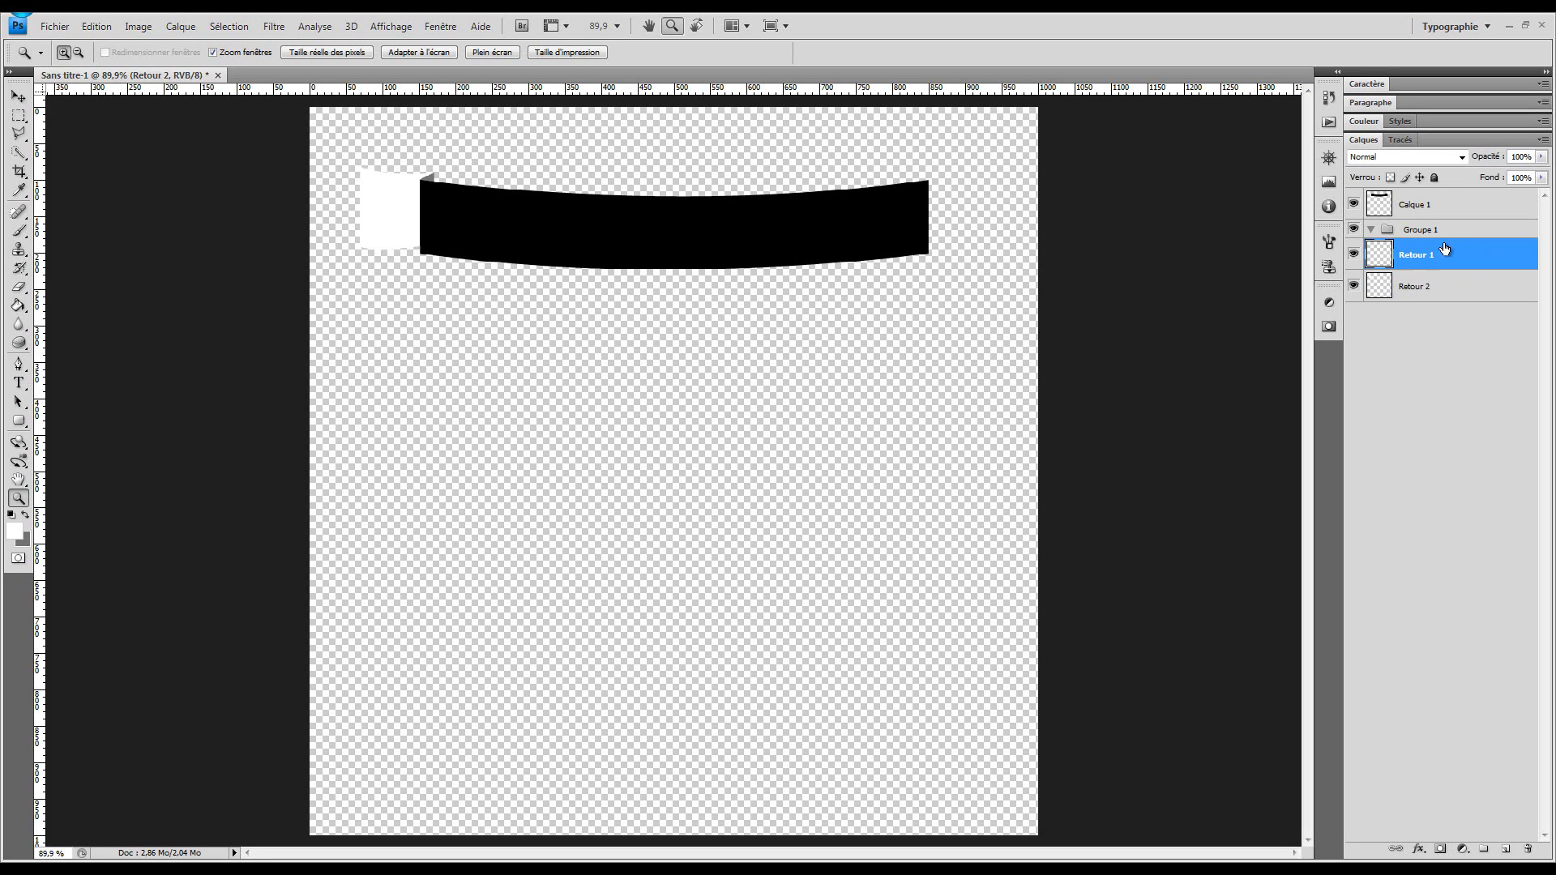
pyautogui.click(1436, 284)
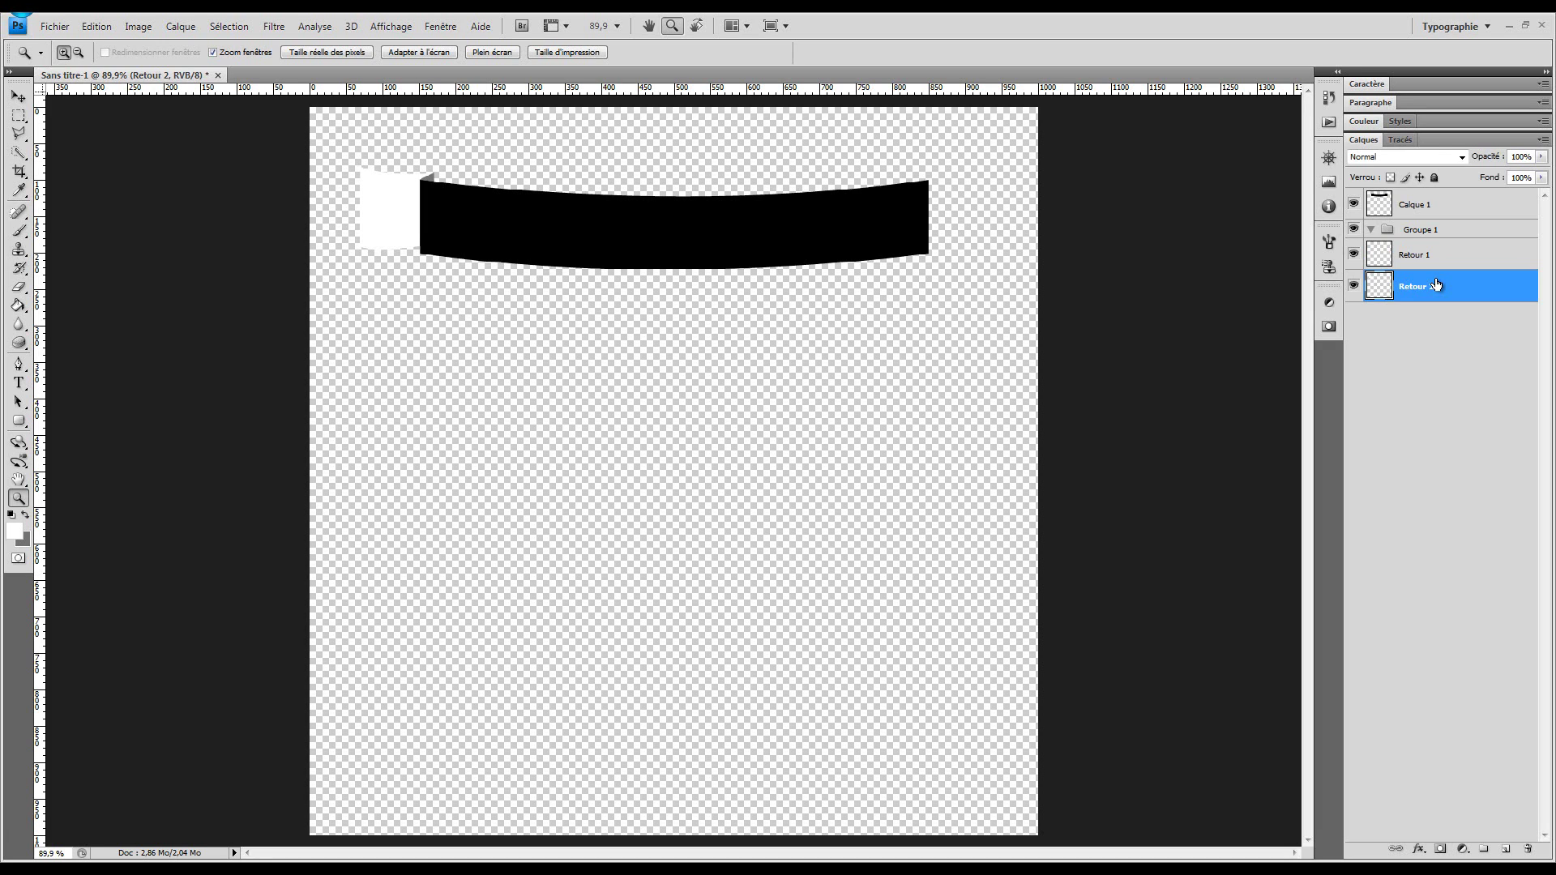
pyautogui.keyDown('ctrl'); pyautogui.click(1488, 252); pyautogui.keyUp('ctrl')
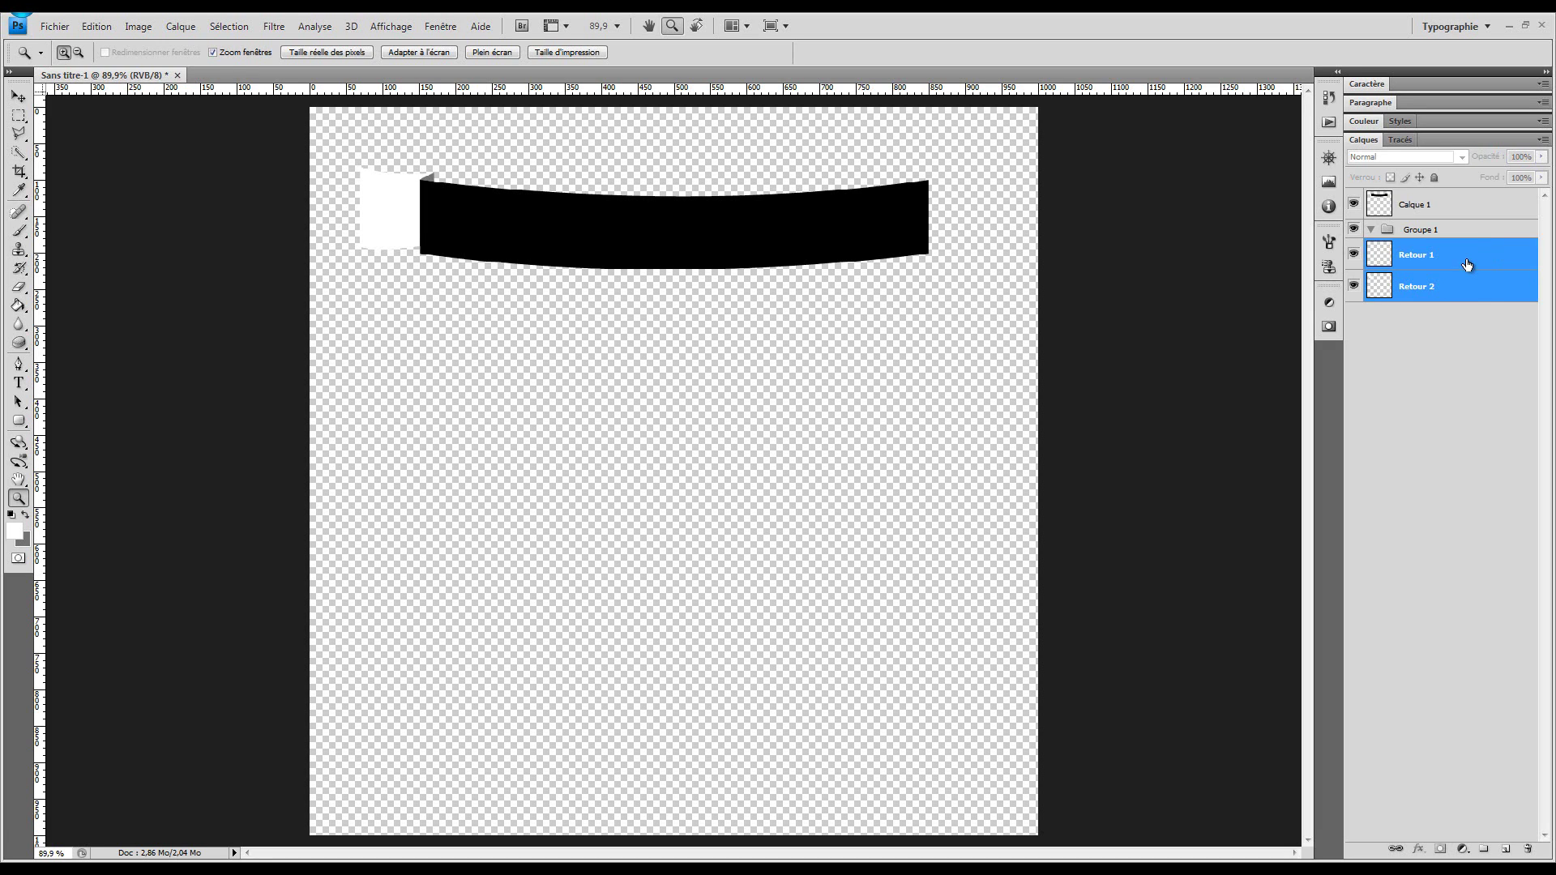
pyautogui.keyDown('ctrl'); pyautogui.click(1459, 255); pyautogui.keyUp('ctrl')
pyautogui.keyDown('ctrl'); pyautogui.click(1457, 253); pyautogui.keyUp('ctrl')
pyautogui.moveTo(1450, 288); pyautogui.dragTo(1446, 232)
pyautogui.click(1376, 229)
pyautogui.click(1373, 230)
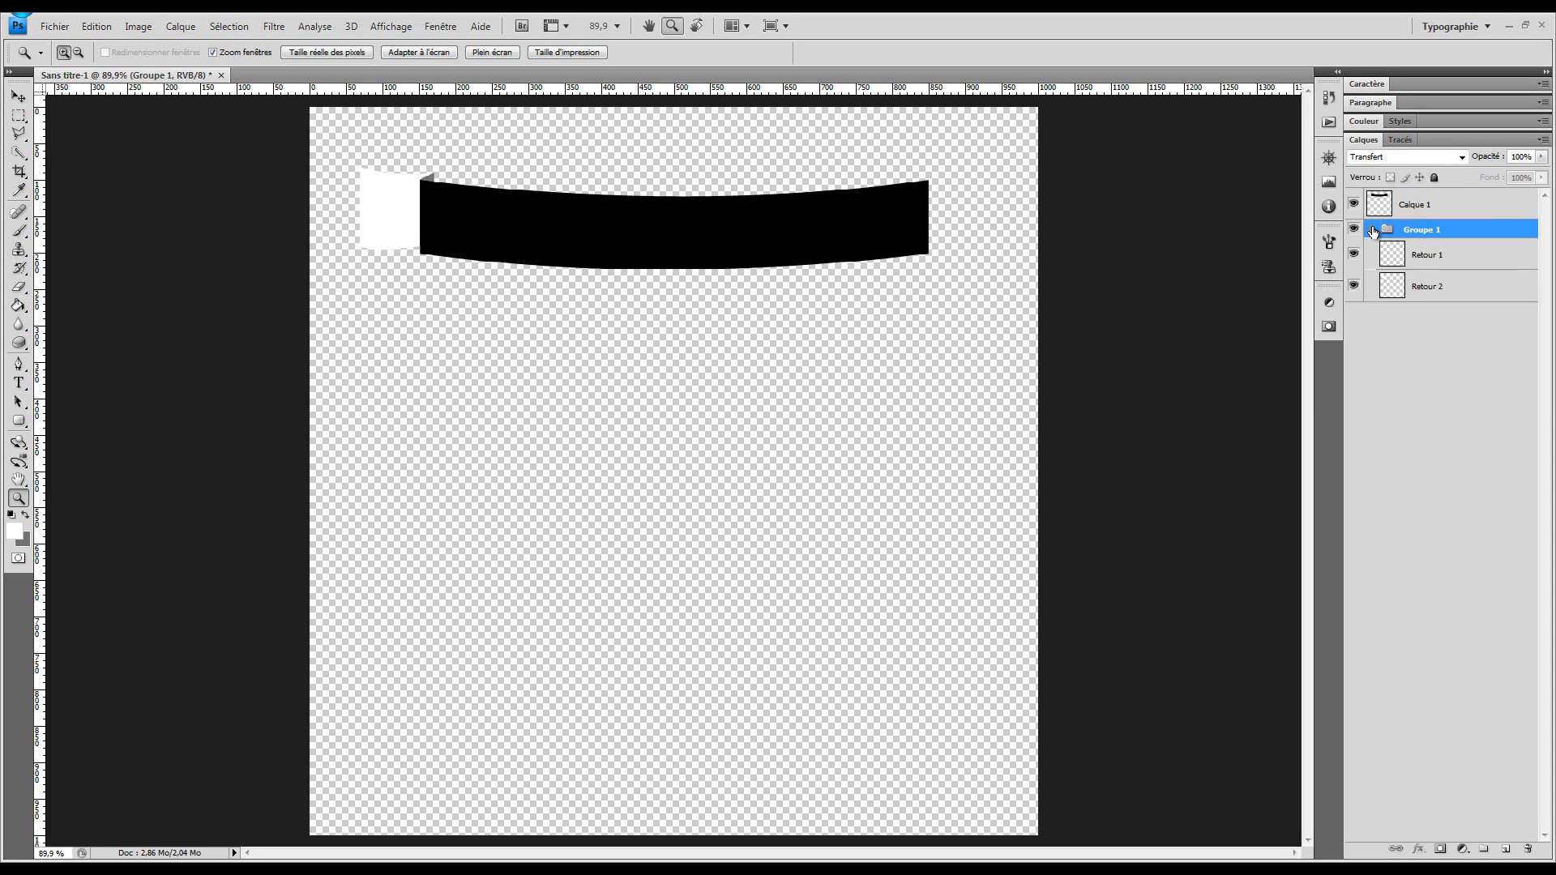
pyautogui.click(1374, 231)
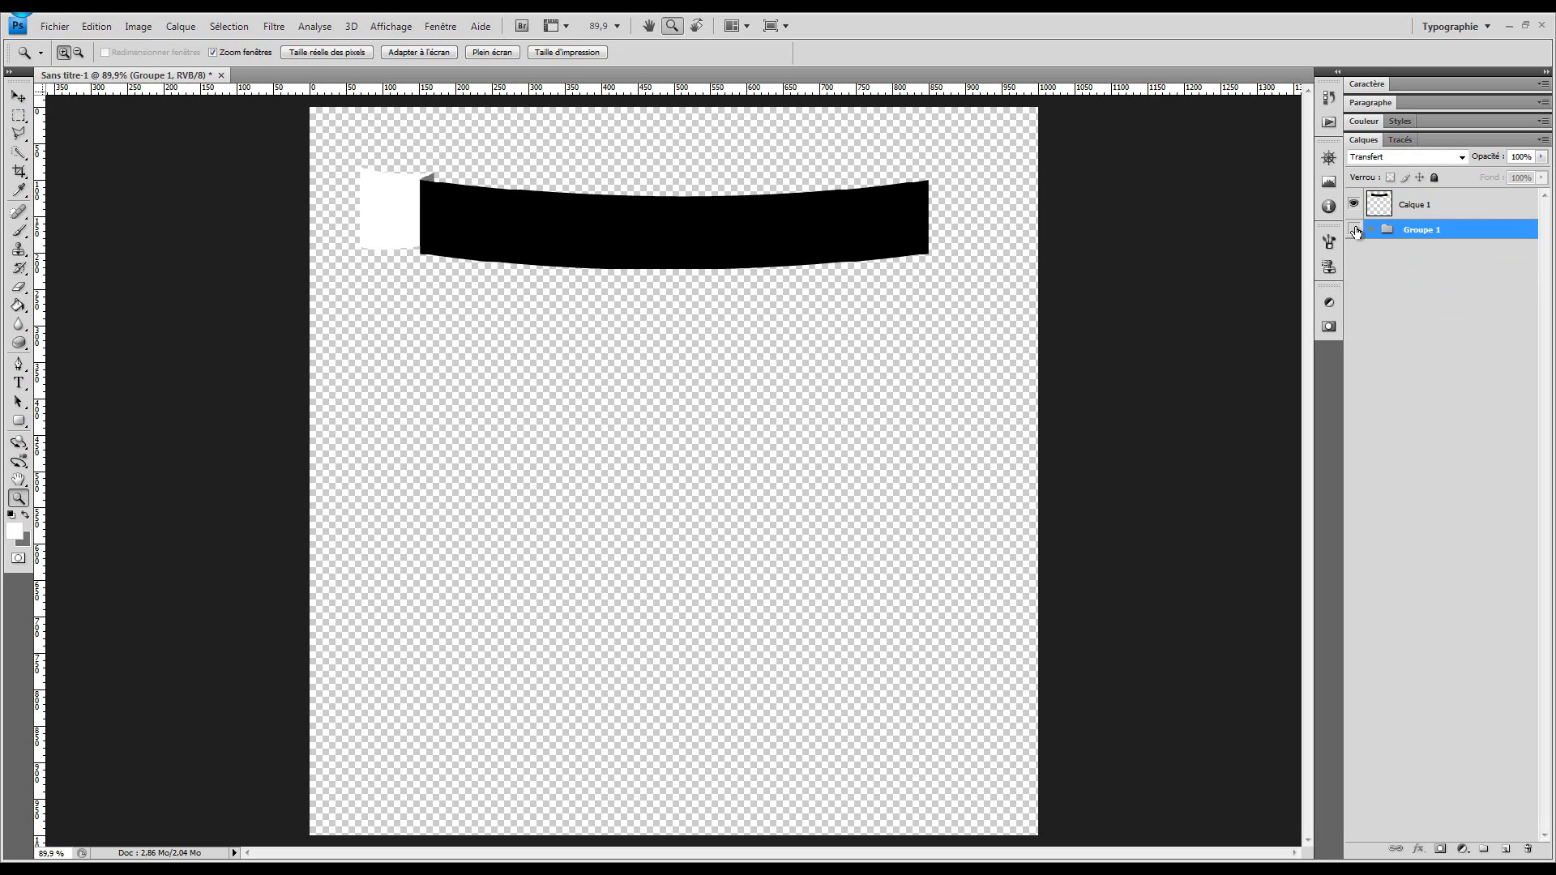
pyautogui.click(1354, 231)
pyautogui.click(1354, 230)
# Step: Duplicate Groupe 1 within the Sans titre-1 document, keeping the suggested name
pyautogui.rightClick(1458, 232)
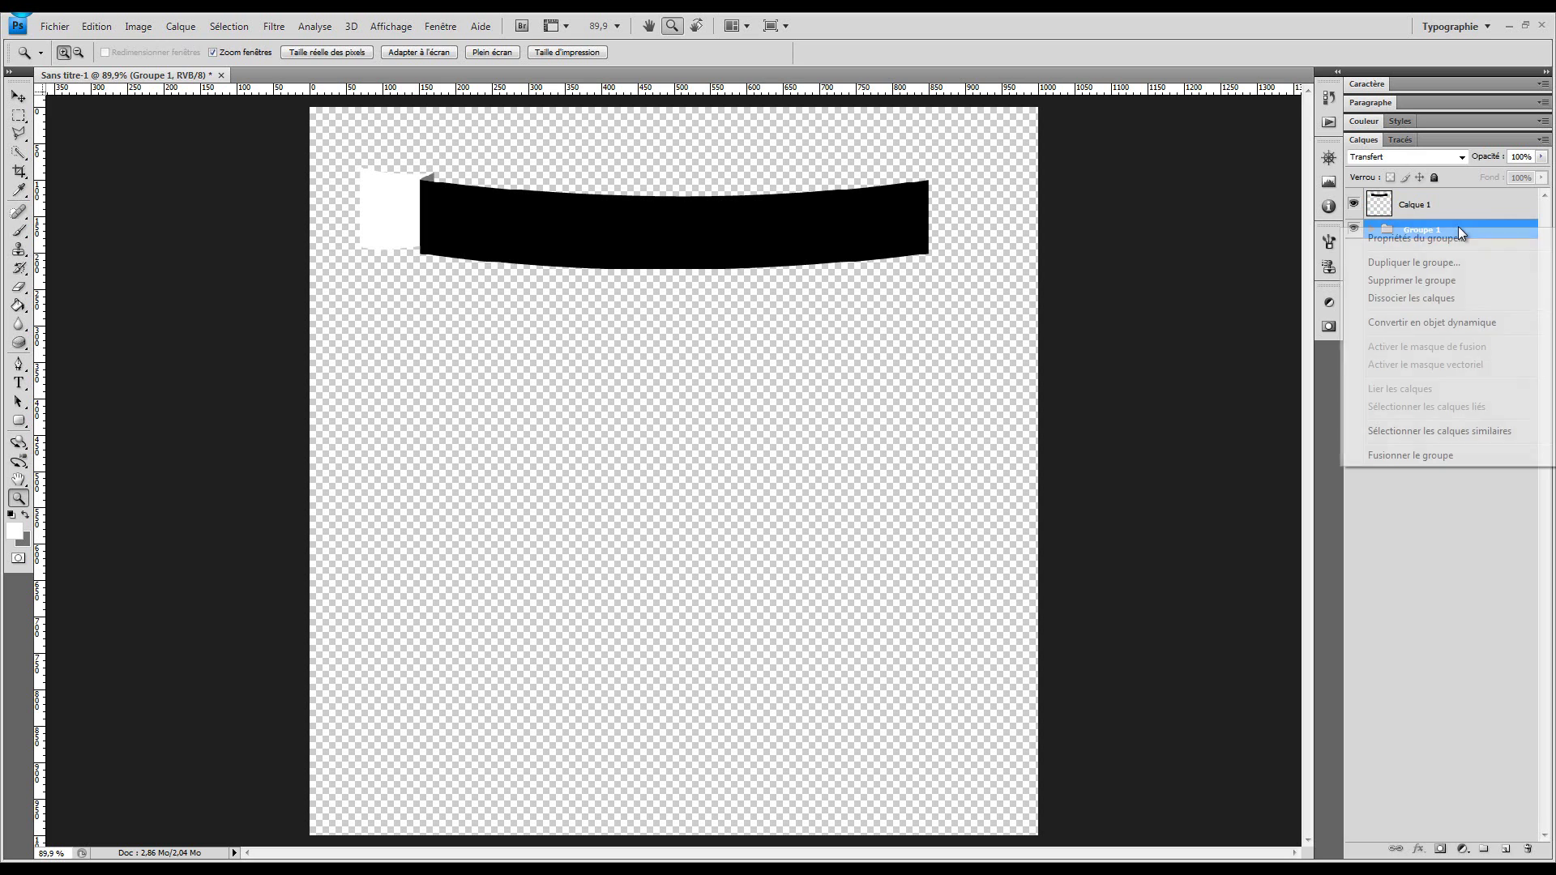
pyautogui.click(1442, 264)
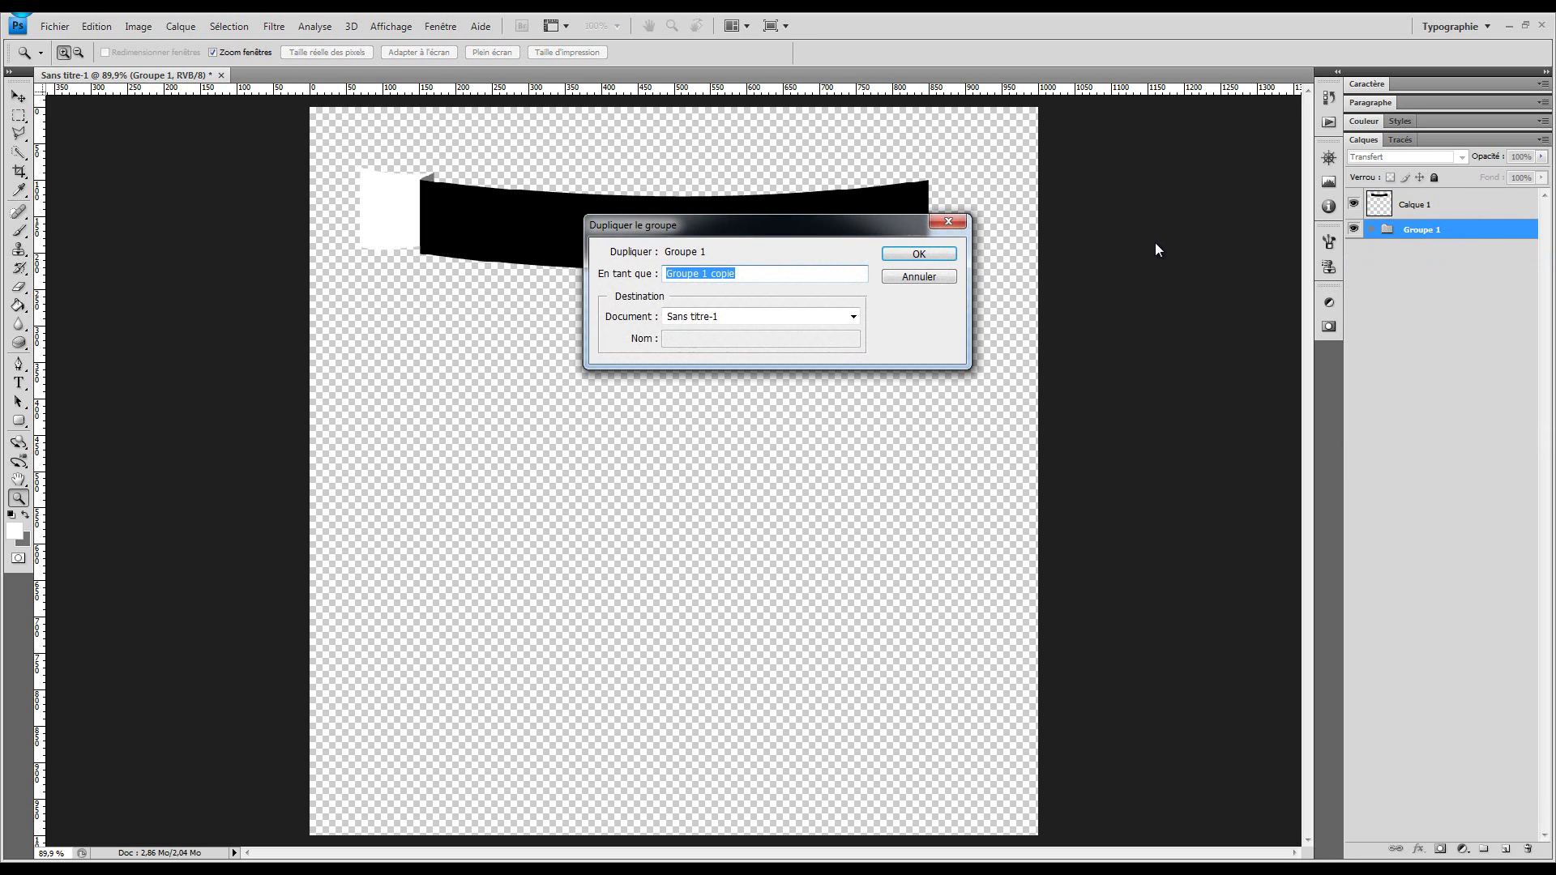
pyautogui.click(928, 253)
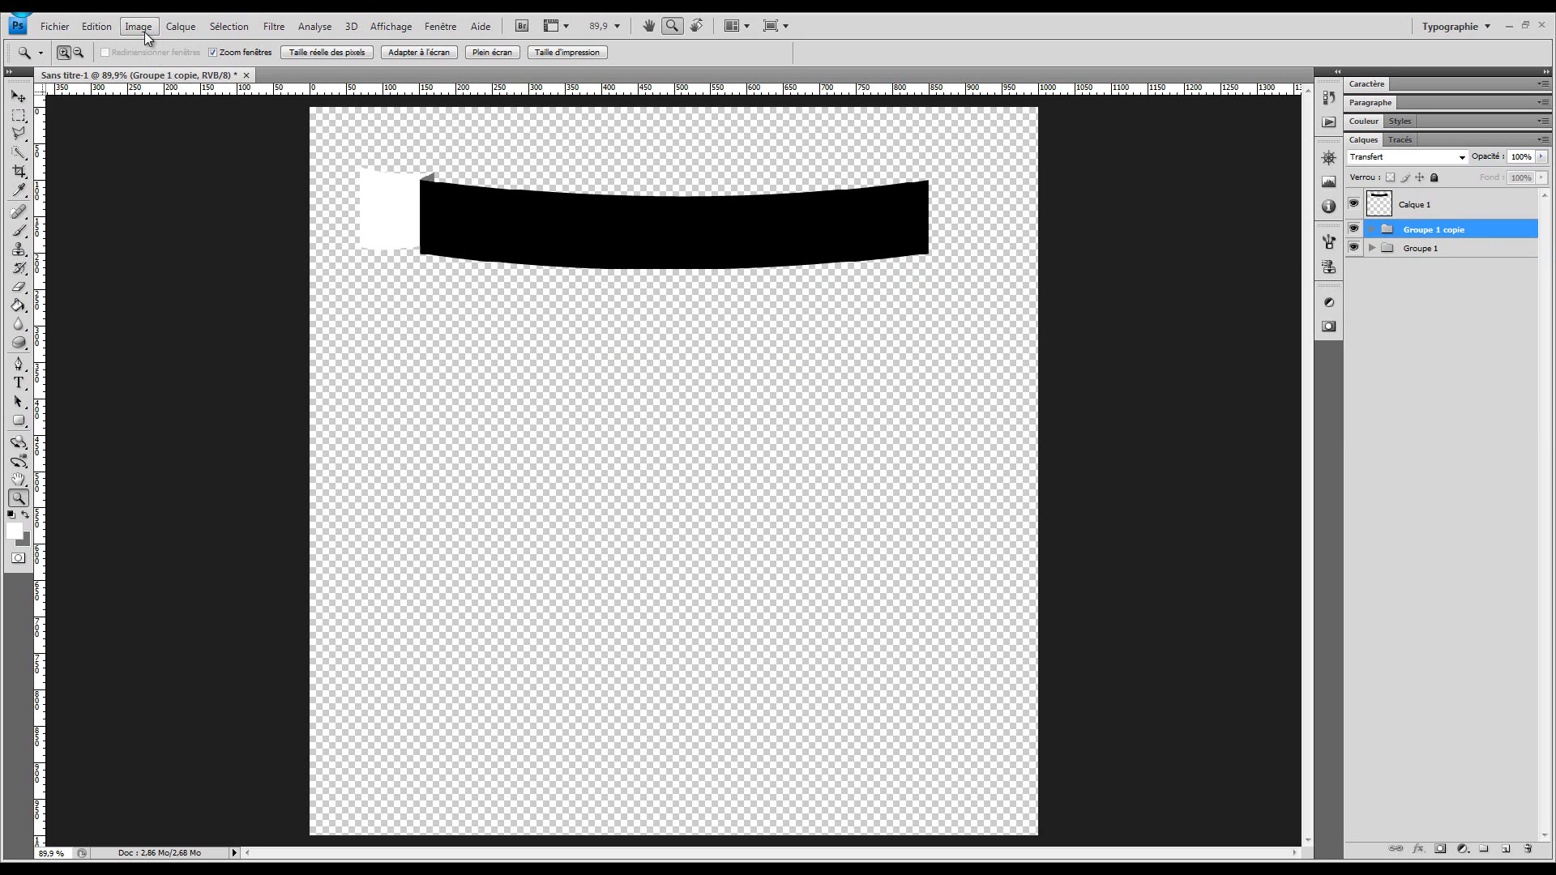
# Step: Flip the duplicated group of fold pieces horizontally with the Symétrie axe horizontal transformation
pyautogui.click(17, 97)
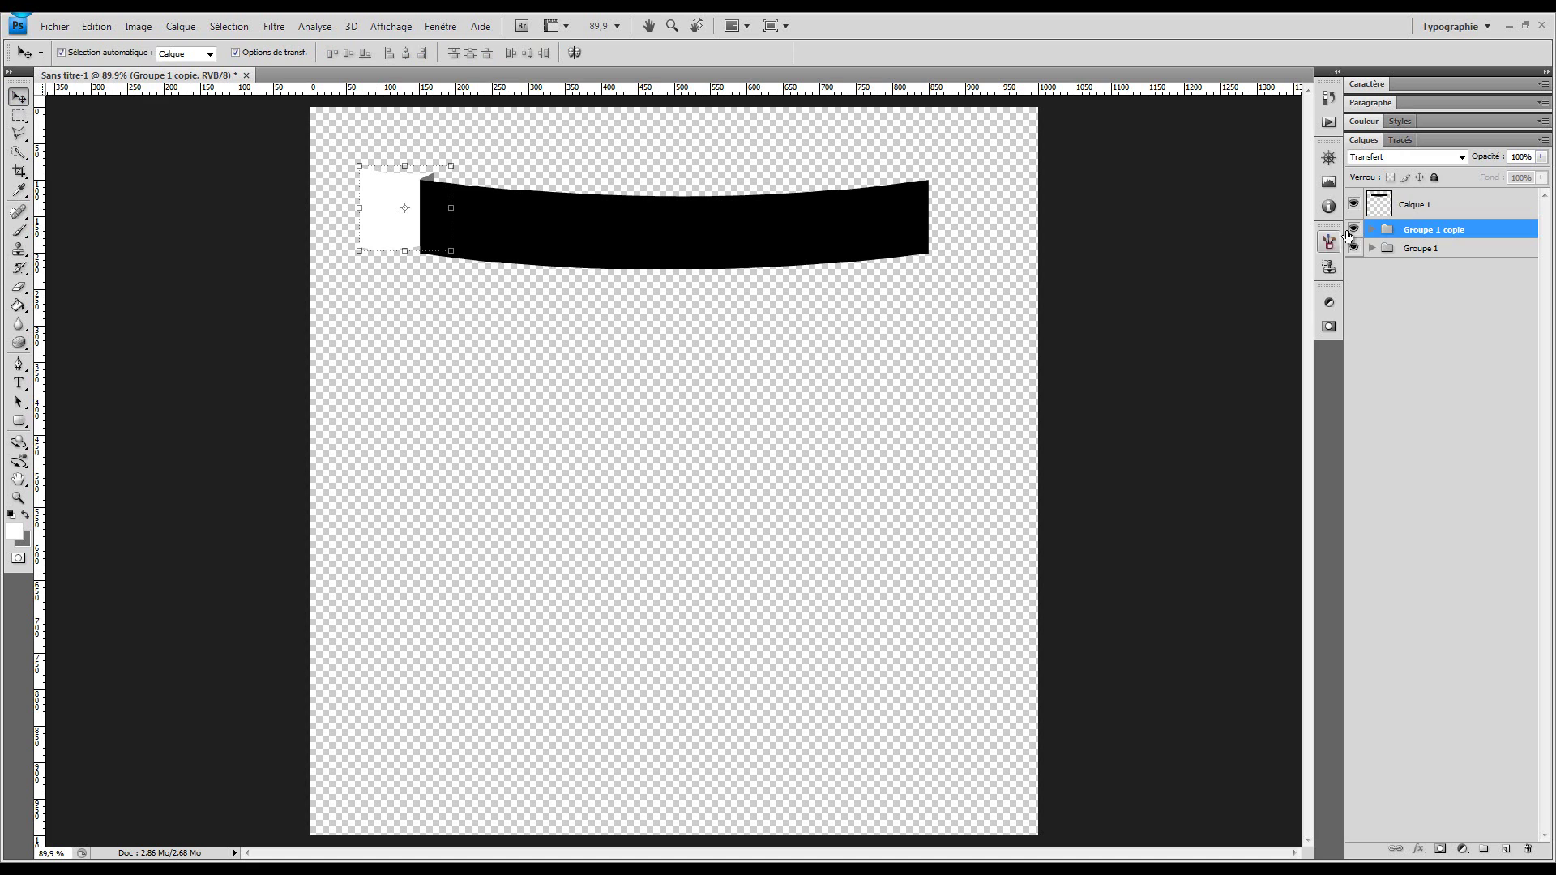
pyautogui.click(1373, 232)
pyautogui.click(1437, 256)
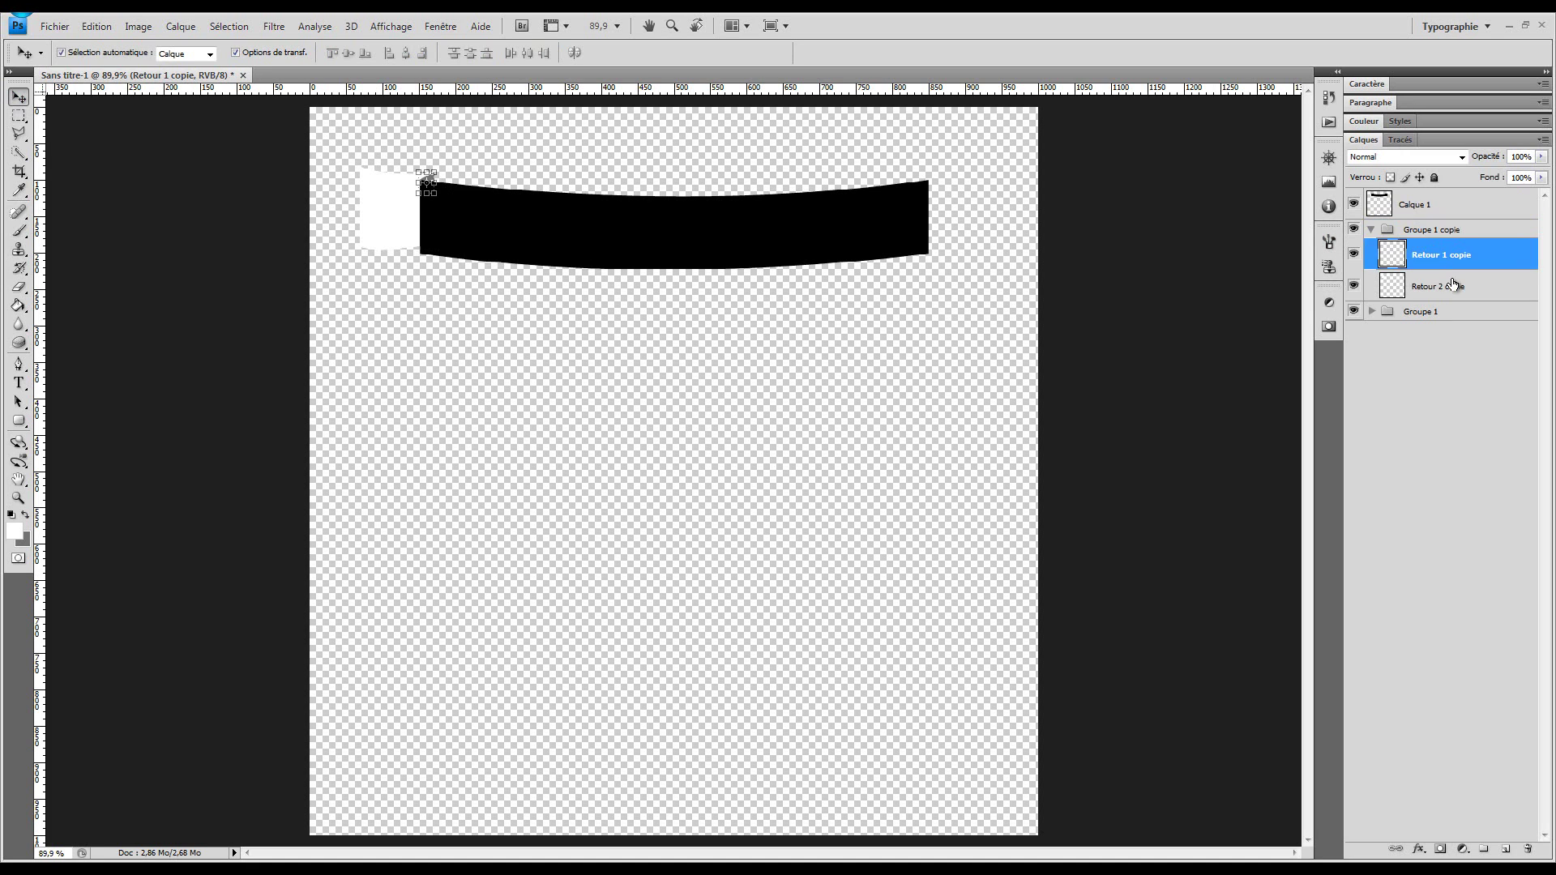
pyautogui.click(1448, 286)
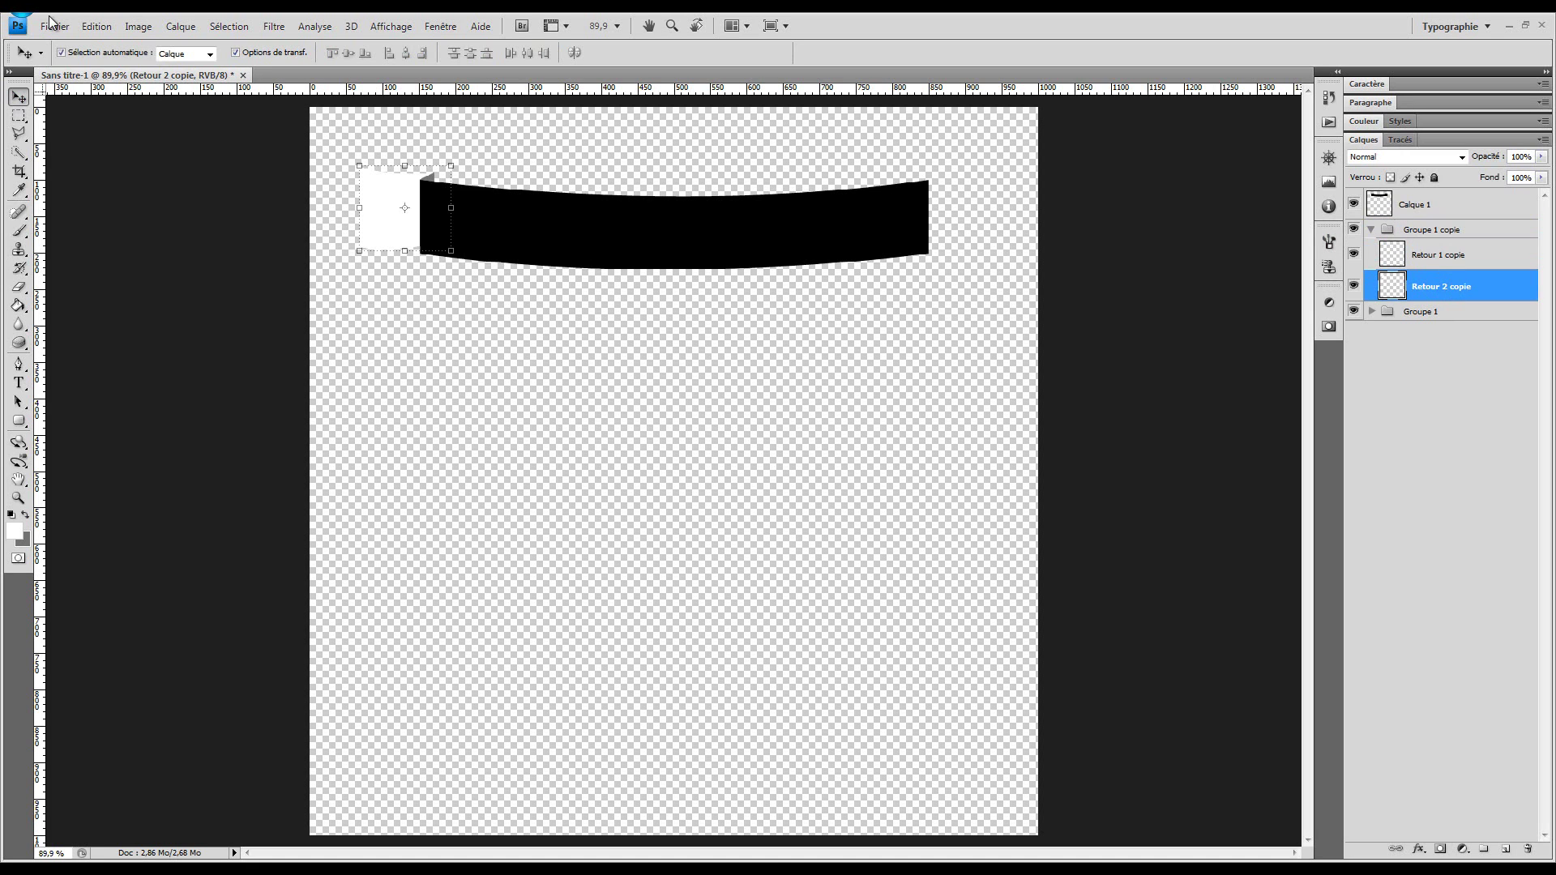
pyautogui.click(1423, 233)
pyautogui.click(98, 30)
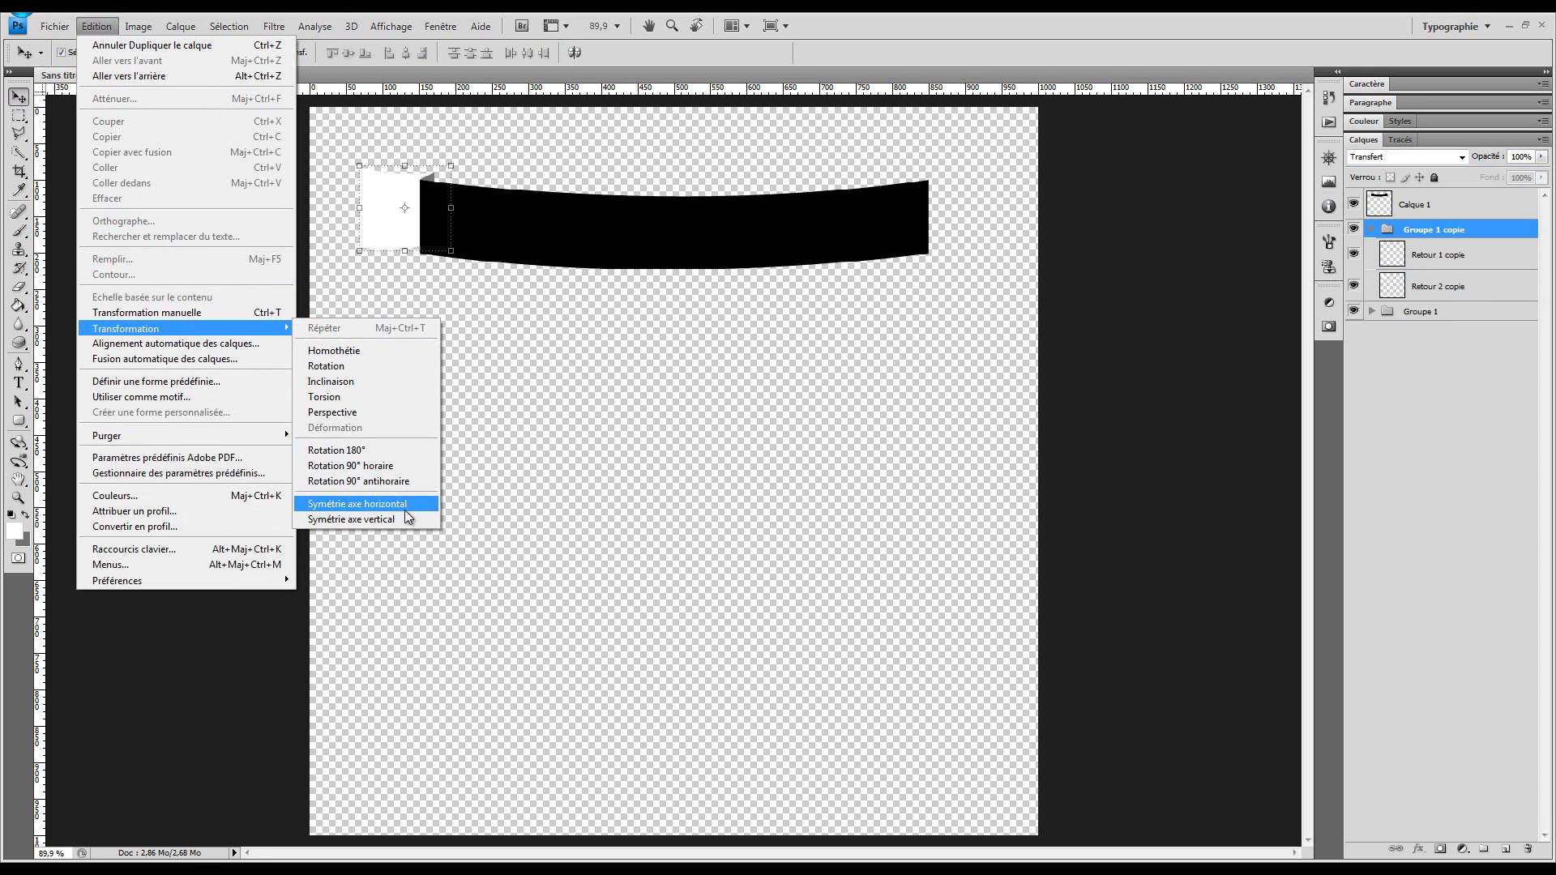
pyautogui.click(406, 507)
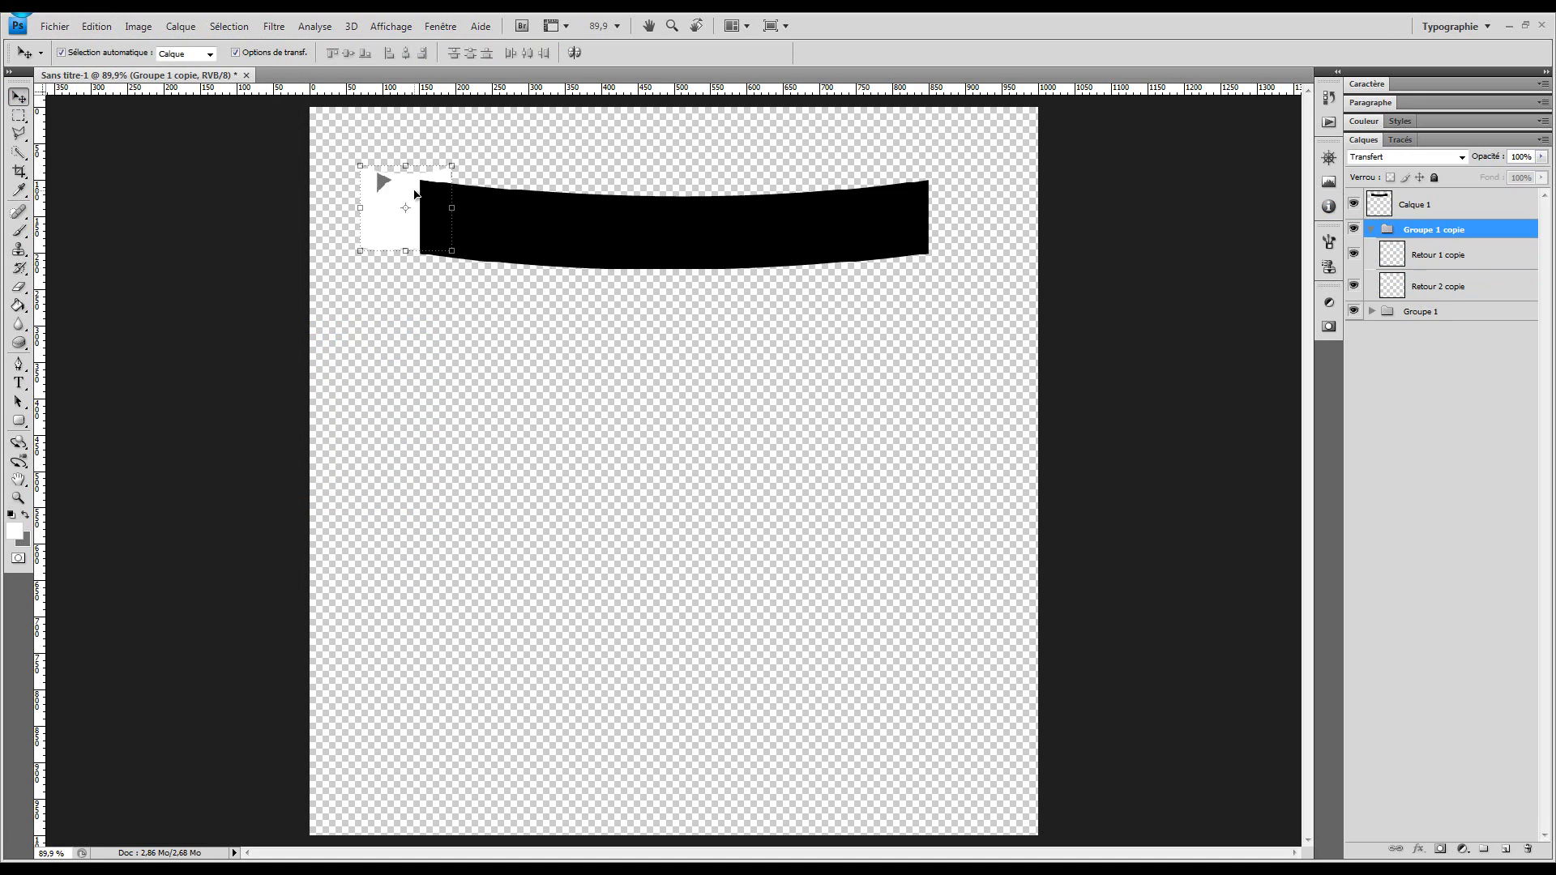
# Step: Try to move the flipped Groupe 1 copie, undo back to before its flip and collapse the group
pyautogui.keyDown('shift'); pyautogui.moveTo(416, 196); pyautogui.dragTo(484, 213); pyautogui.keyUp('shift')
pyautogui.hotkey('ctrl', 'z')
pyautogui.click(1372, 230)
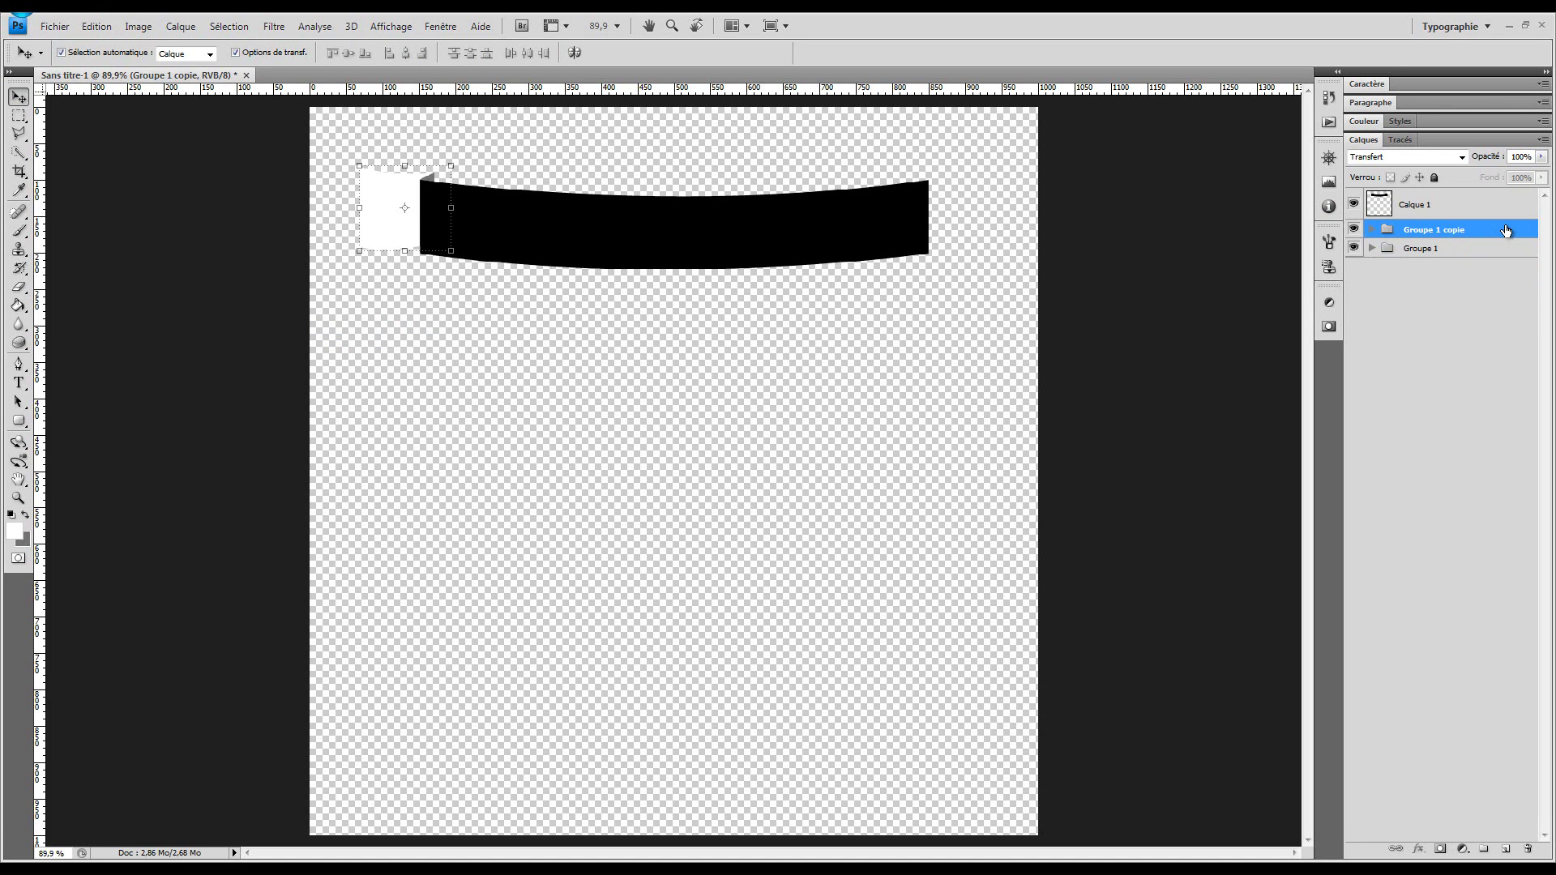
# Step: Reapply the Symétrie axe horizontal flip to Groupe 1 copie
pyautogui.click(96, 26)
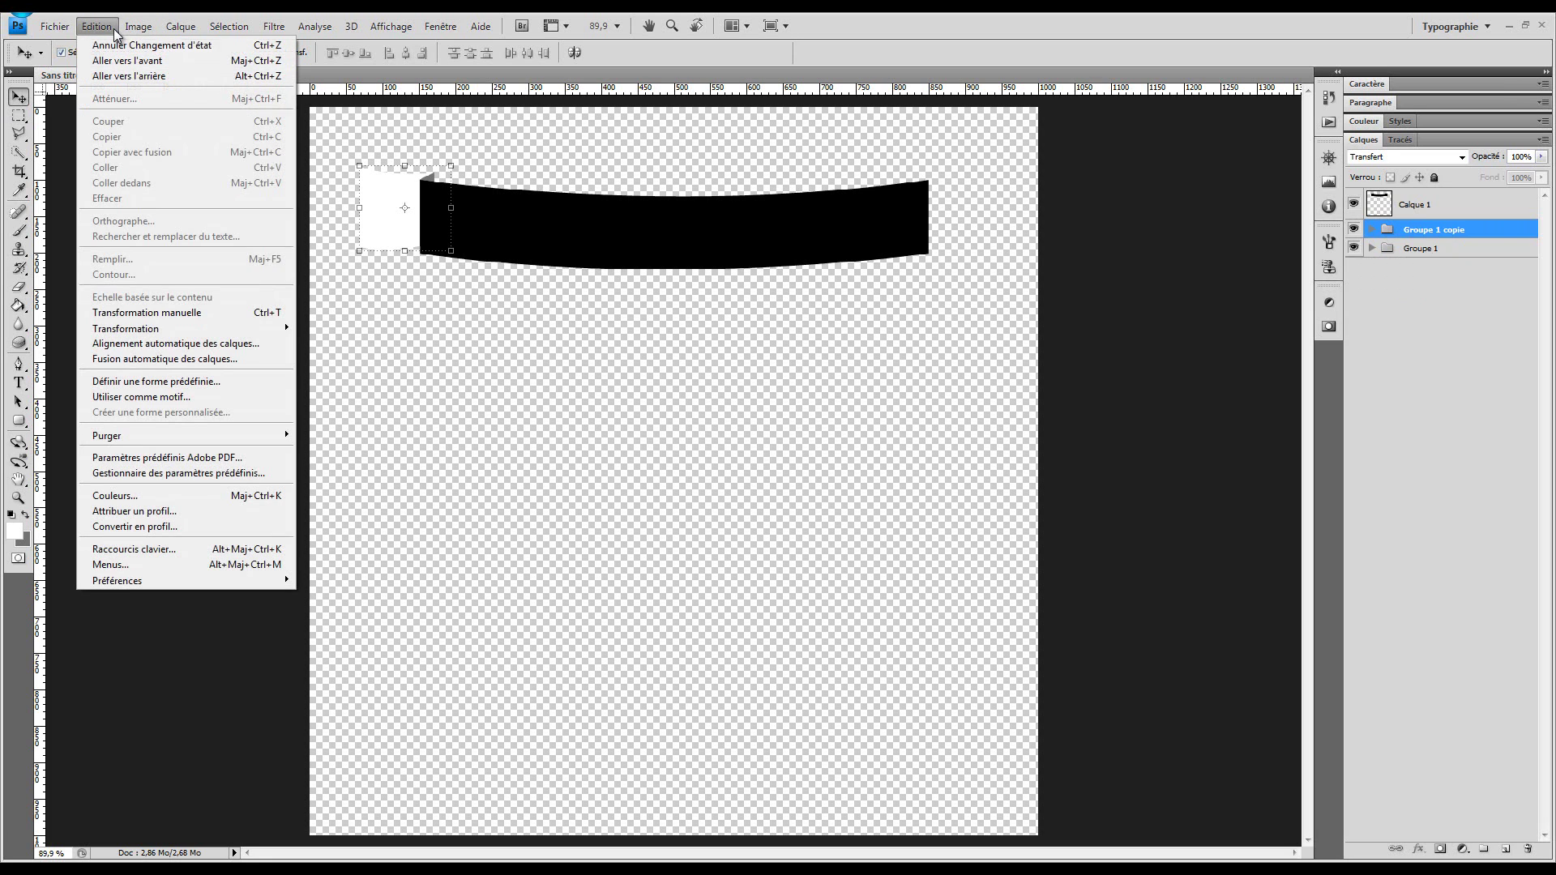
pyautogui.moveTo(223, 328)
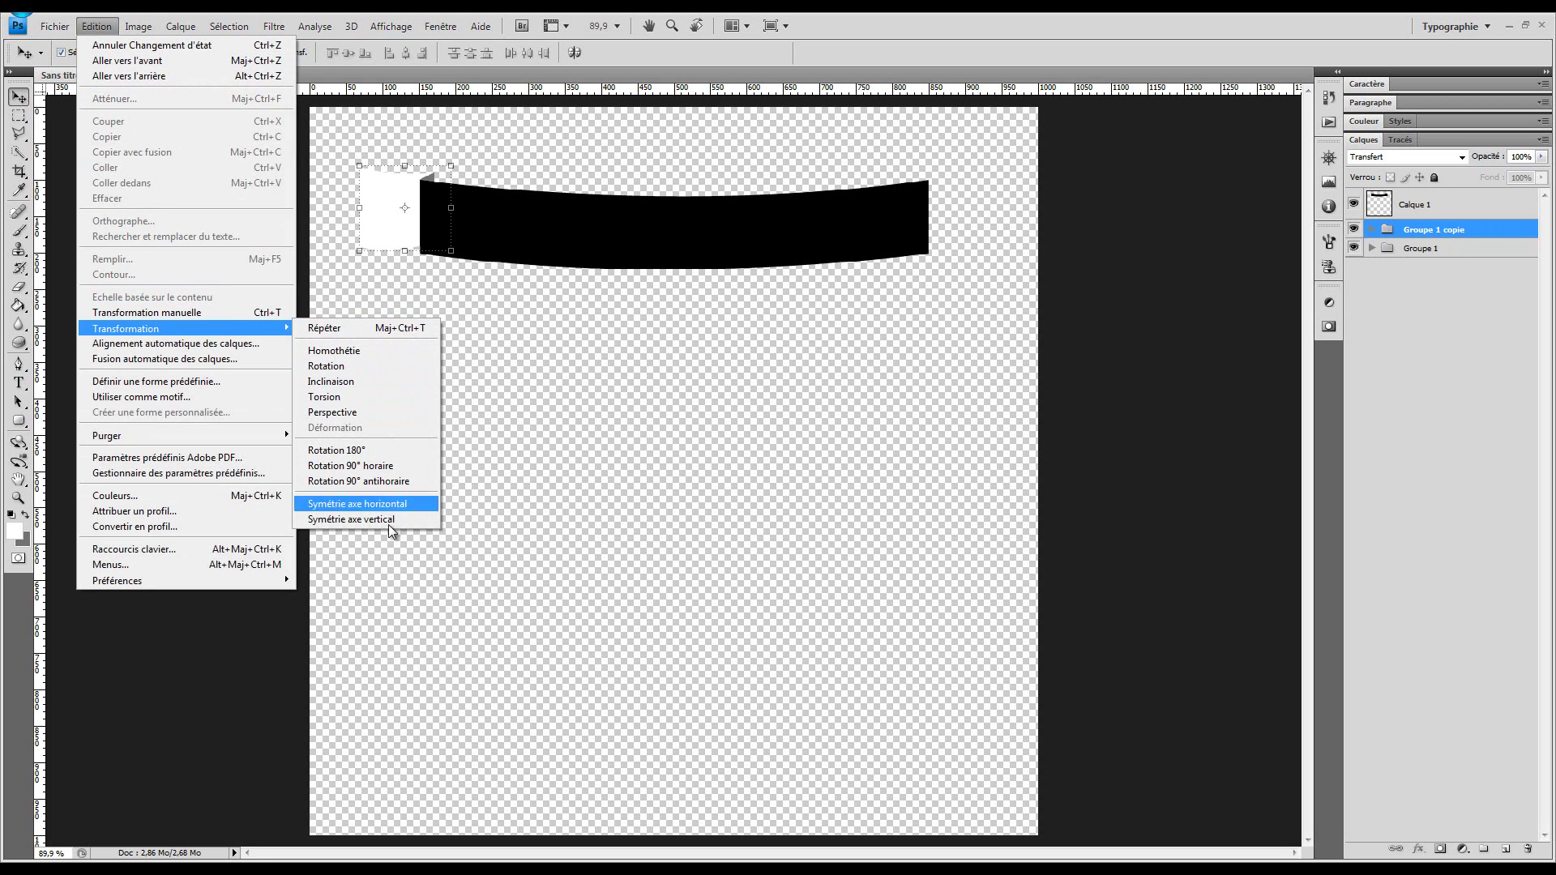
pyautogui.click(410, 504)
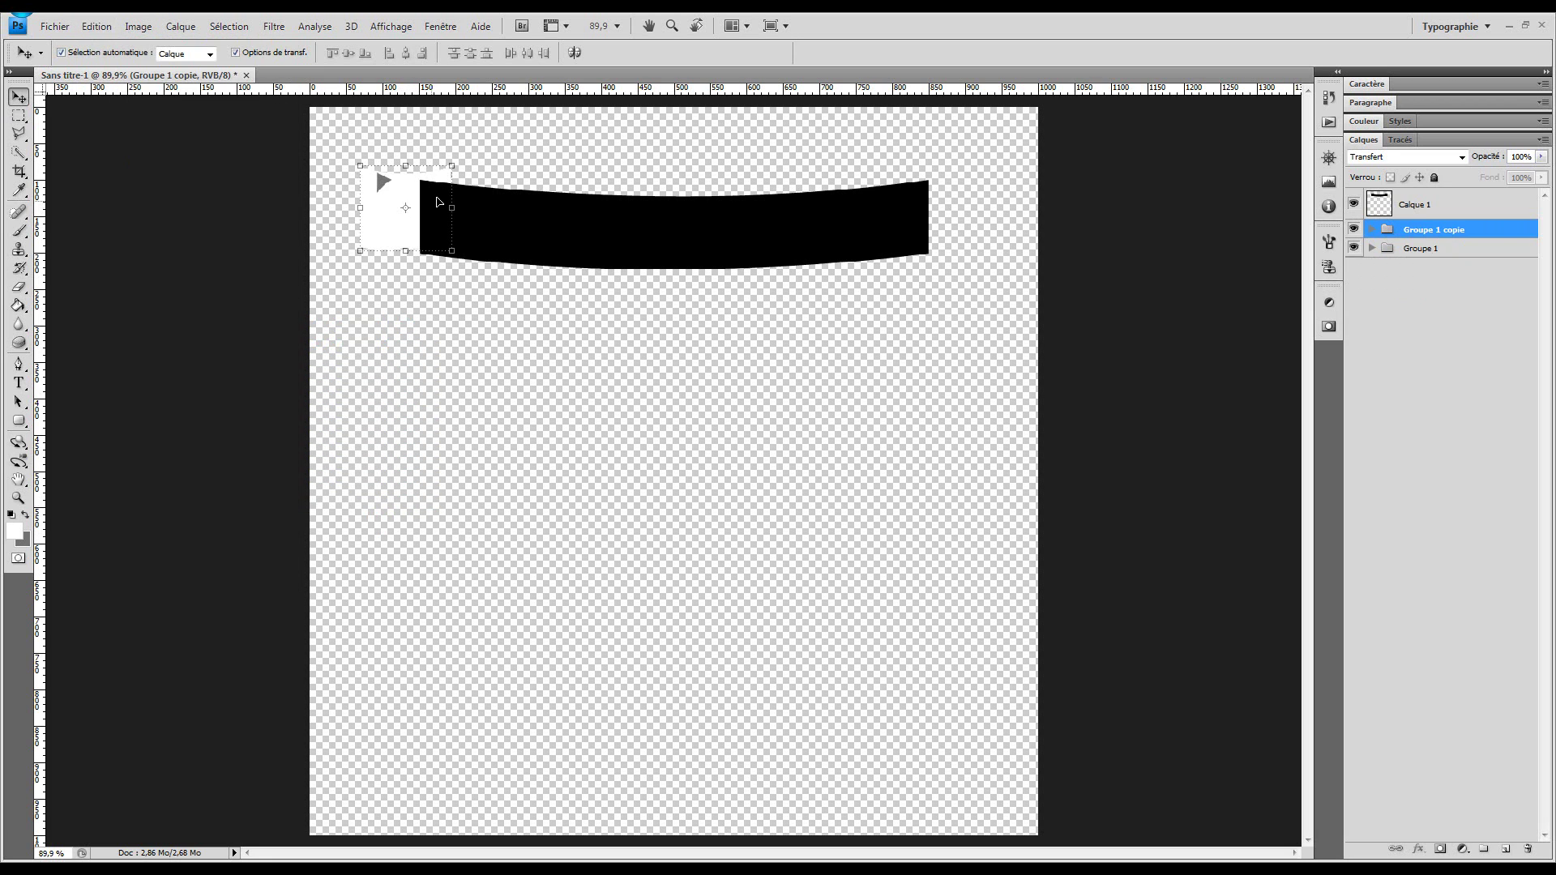
# Step: Try to move the flipped Groupe 1 copie on its own, undoing each shift that also carries the black band
pyautogui.moveTo(436, 202); pyautogui.dragTo(688, 216)
pyautogui.hotkey('ctrl', 'z')
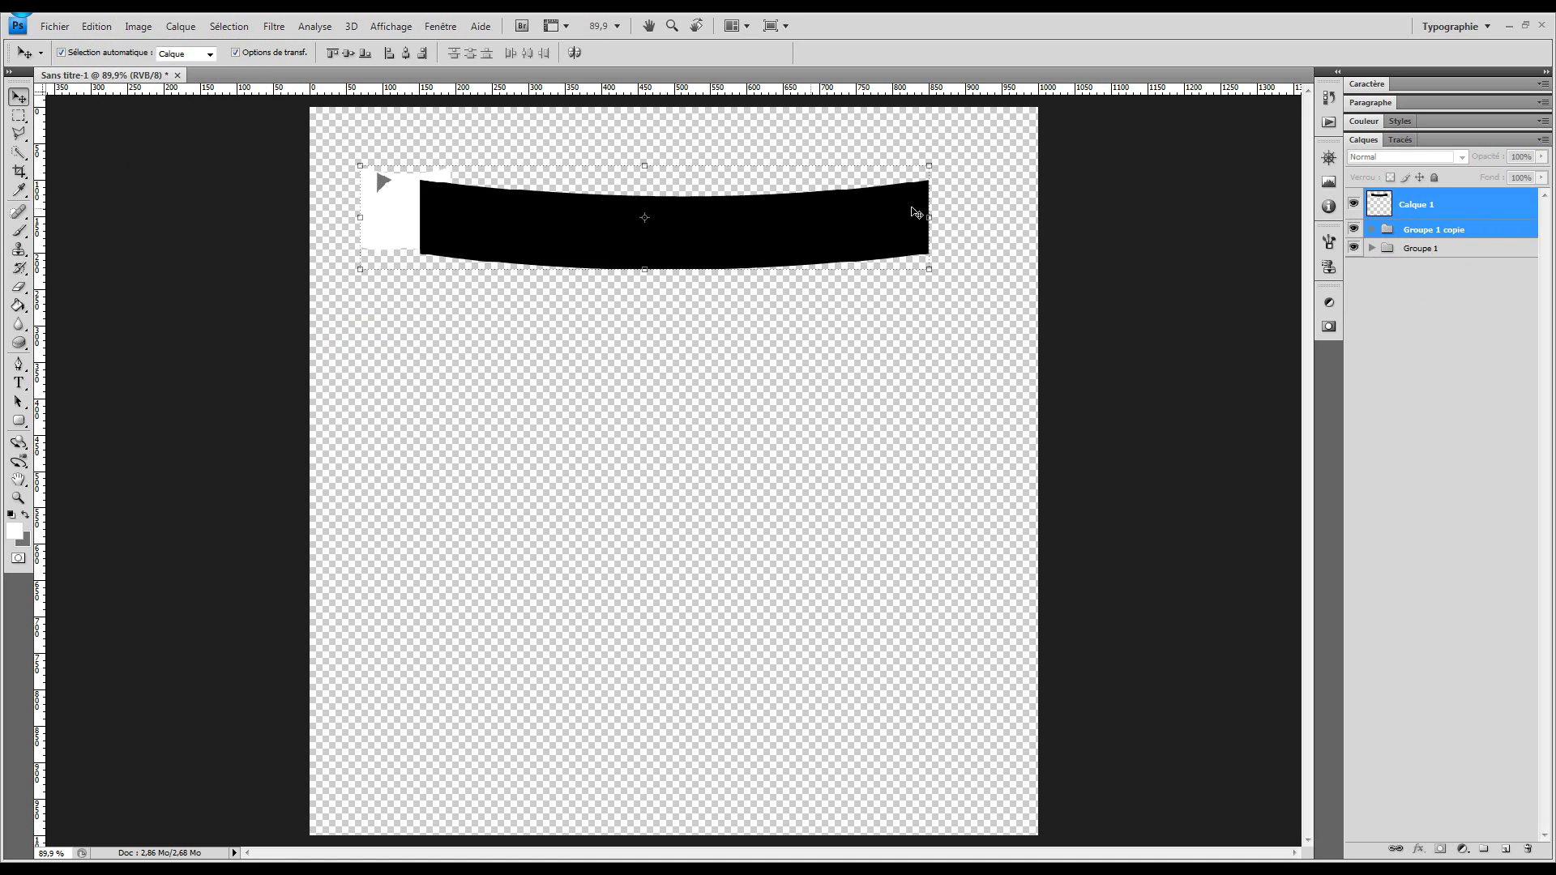
pyautogui.click(1497, 235)
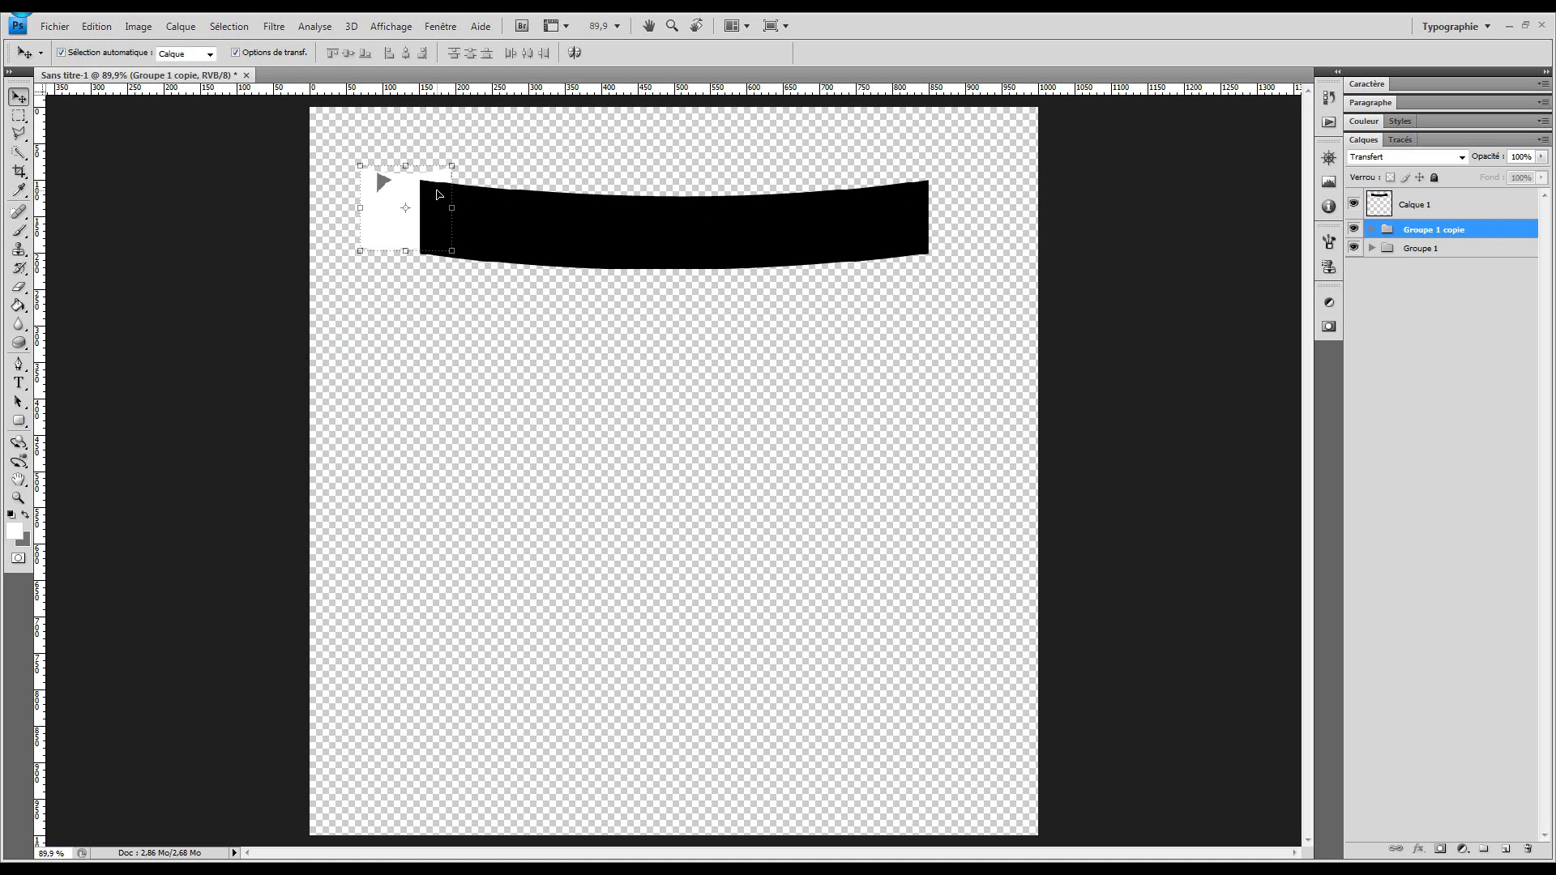
pyautogui.moveTo(430, 192)
pyautogui.mouseDown()
pyautogui.moveTo(548, 192)
pyautogui.moveTo(405, 192)
pyautogui.mouseUp()
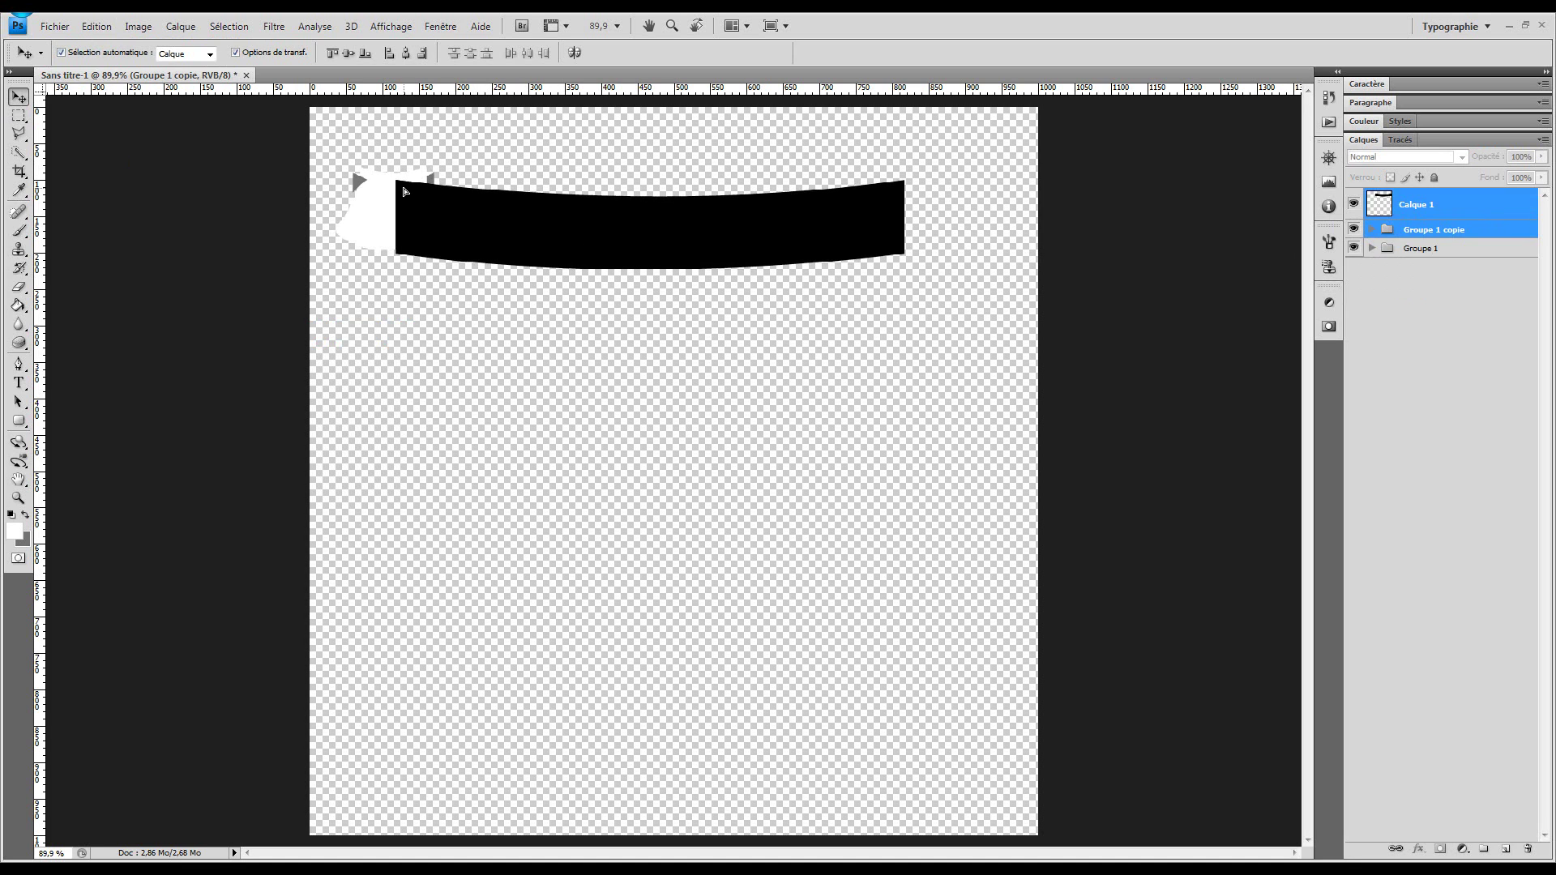
pyautogui.keyDown('shift'); pyautogui.click(597, 221); pyautogui.keyUp('shift')
pyautogui.hotkey('ctrl', 'z')
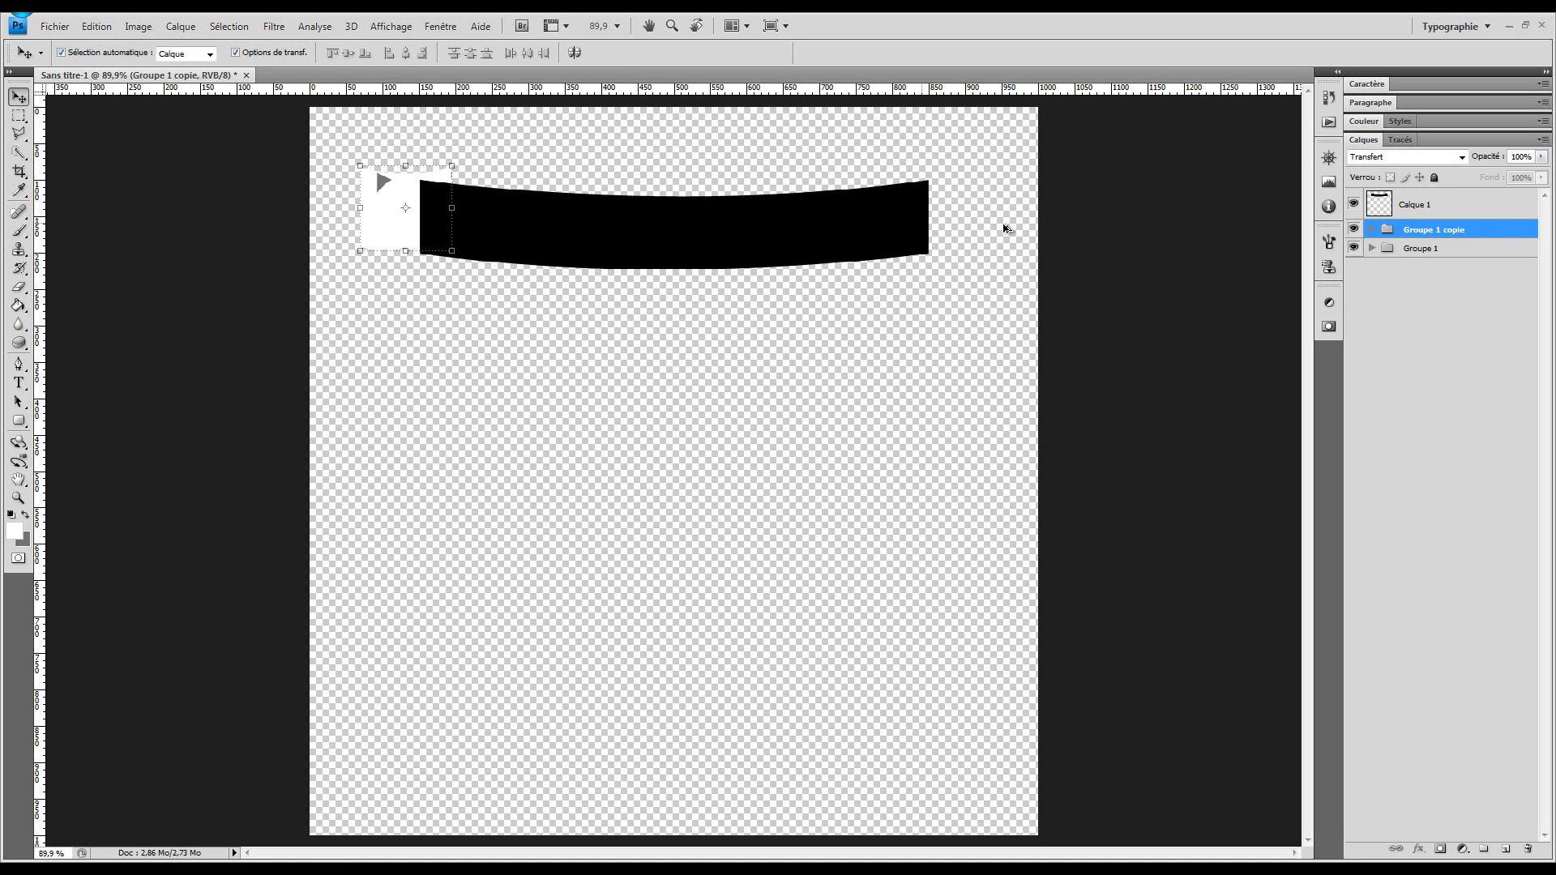
# Step: Reselect Groupe 1 copie, try once more to shift it, and undo back to before its horizontal flip
pyautogui.click(1431, 264)
pyautogui.click(1451, 248)
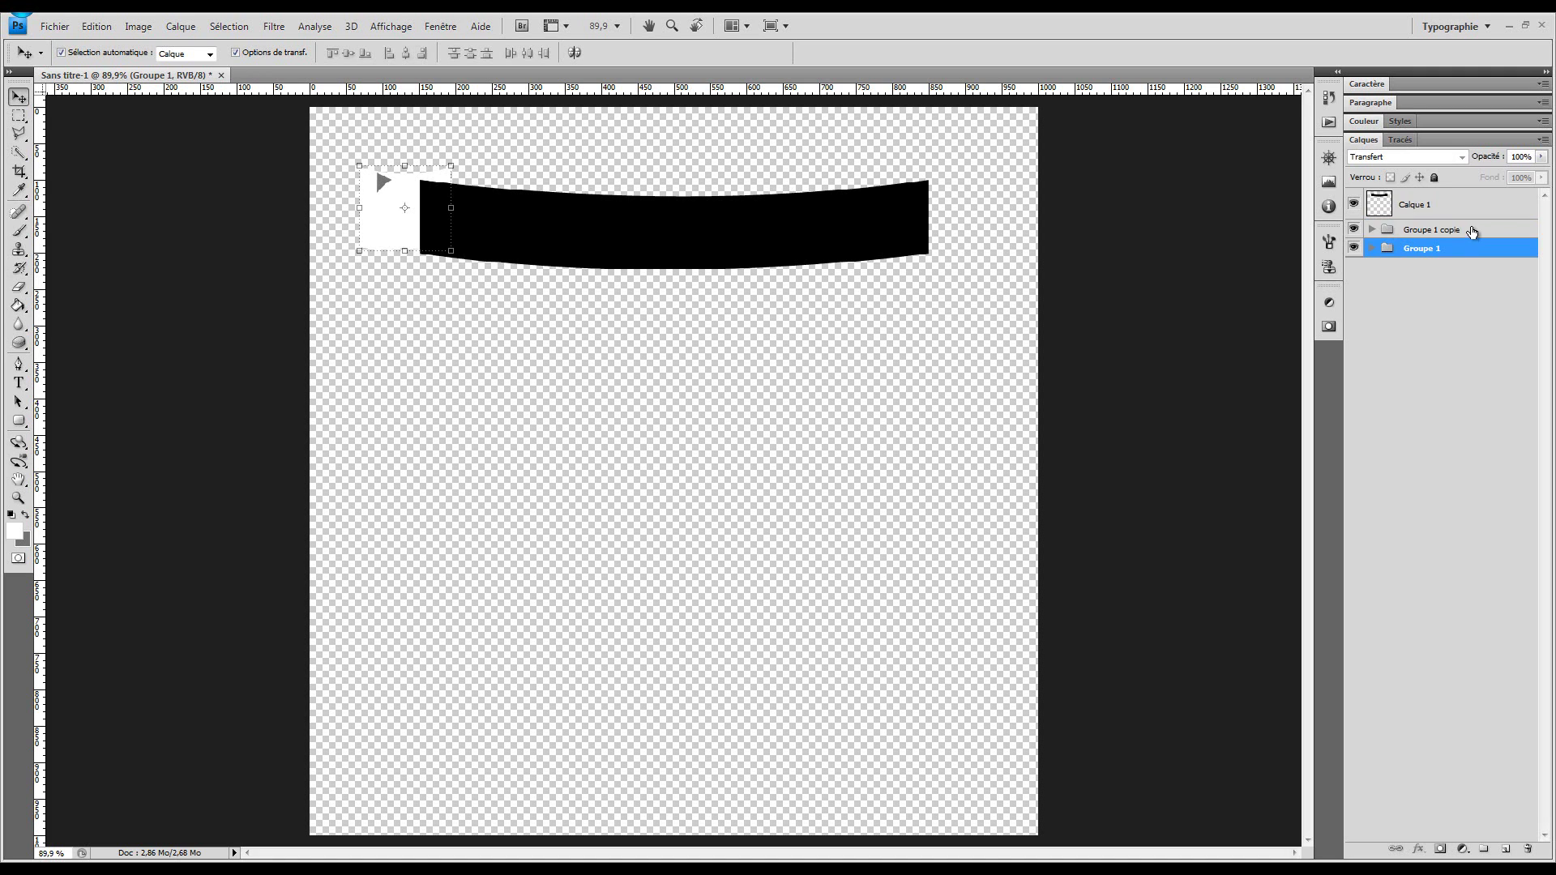
pyautogui.click(1473, 231)
pyautogui.moveTo(423, 211)
pyautogui.mouseDown()
pyautogui.moveTo(436, 211)
pyautogui.moveTo(422, 214)
pyautogui.mouseUp()
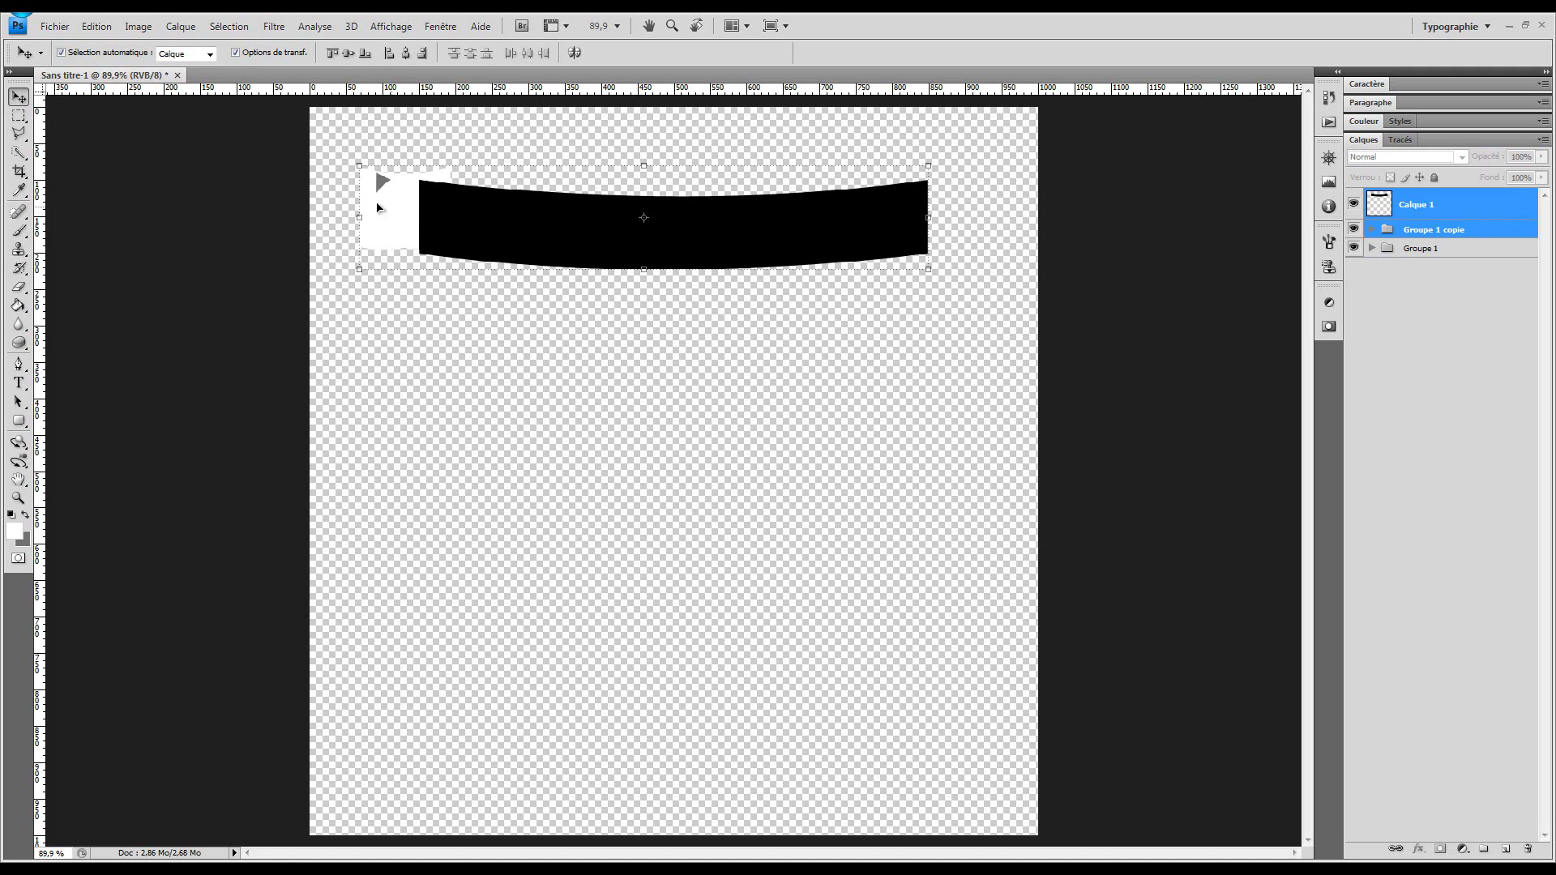
pyautogui.press('Right')
pyautogui.hotkey('ctrl', 'alt', 'z')
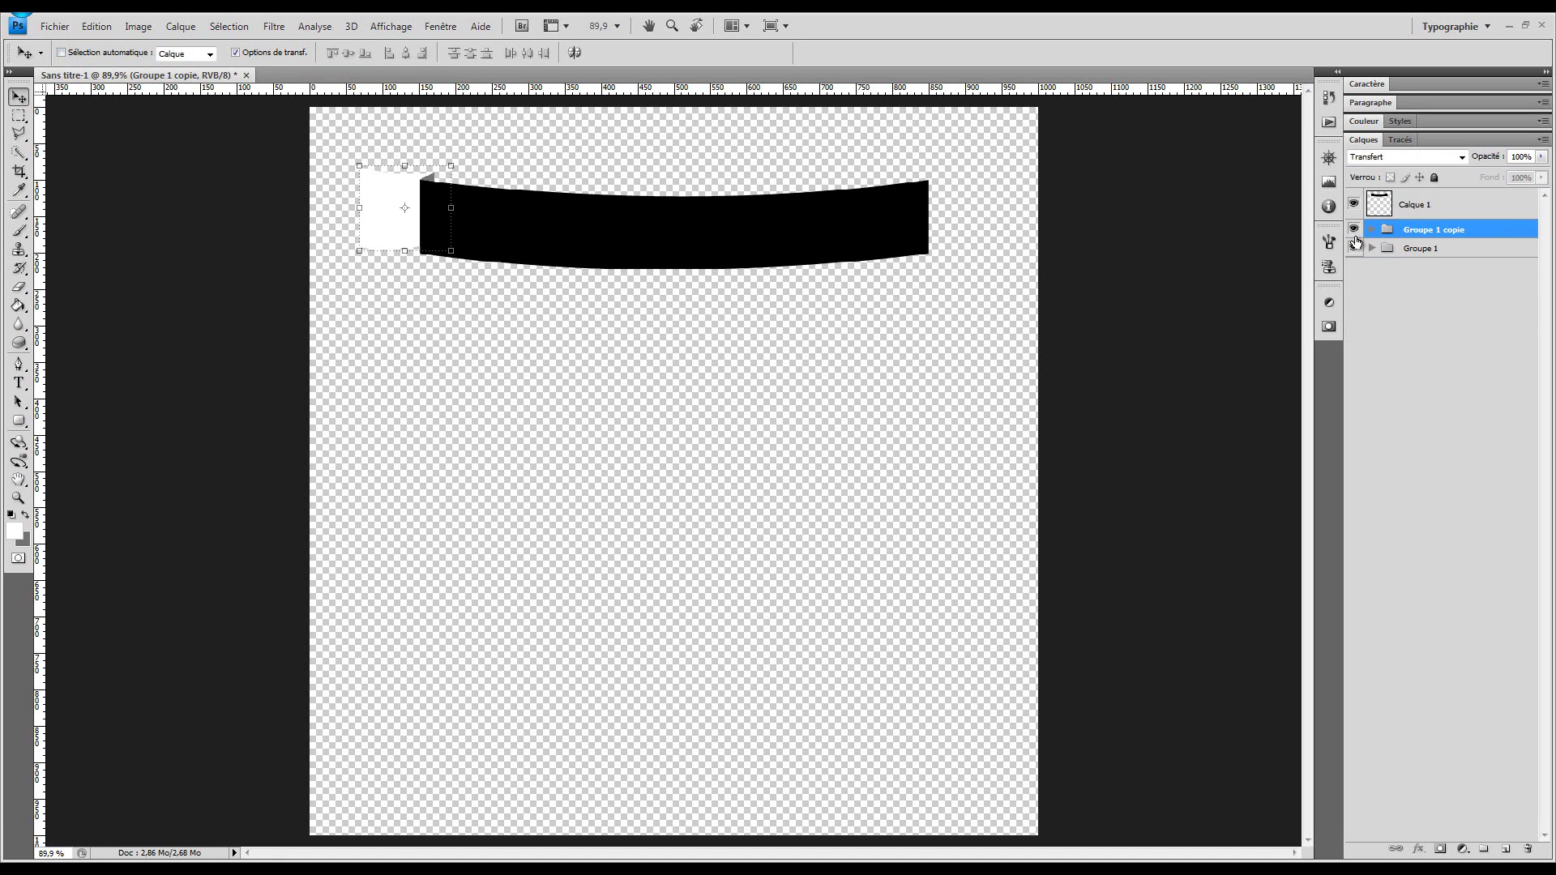
# Step: Flip Groupe 1 copie with Symétrie axe horizontal and align its fold pieces with the right end of the black band
pyautogui.click(97, 26)
pyautogui.moveTo(203, 328)
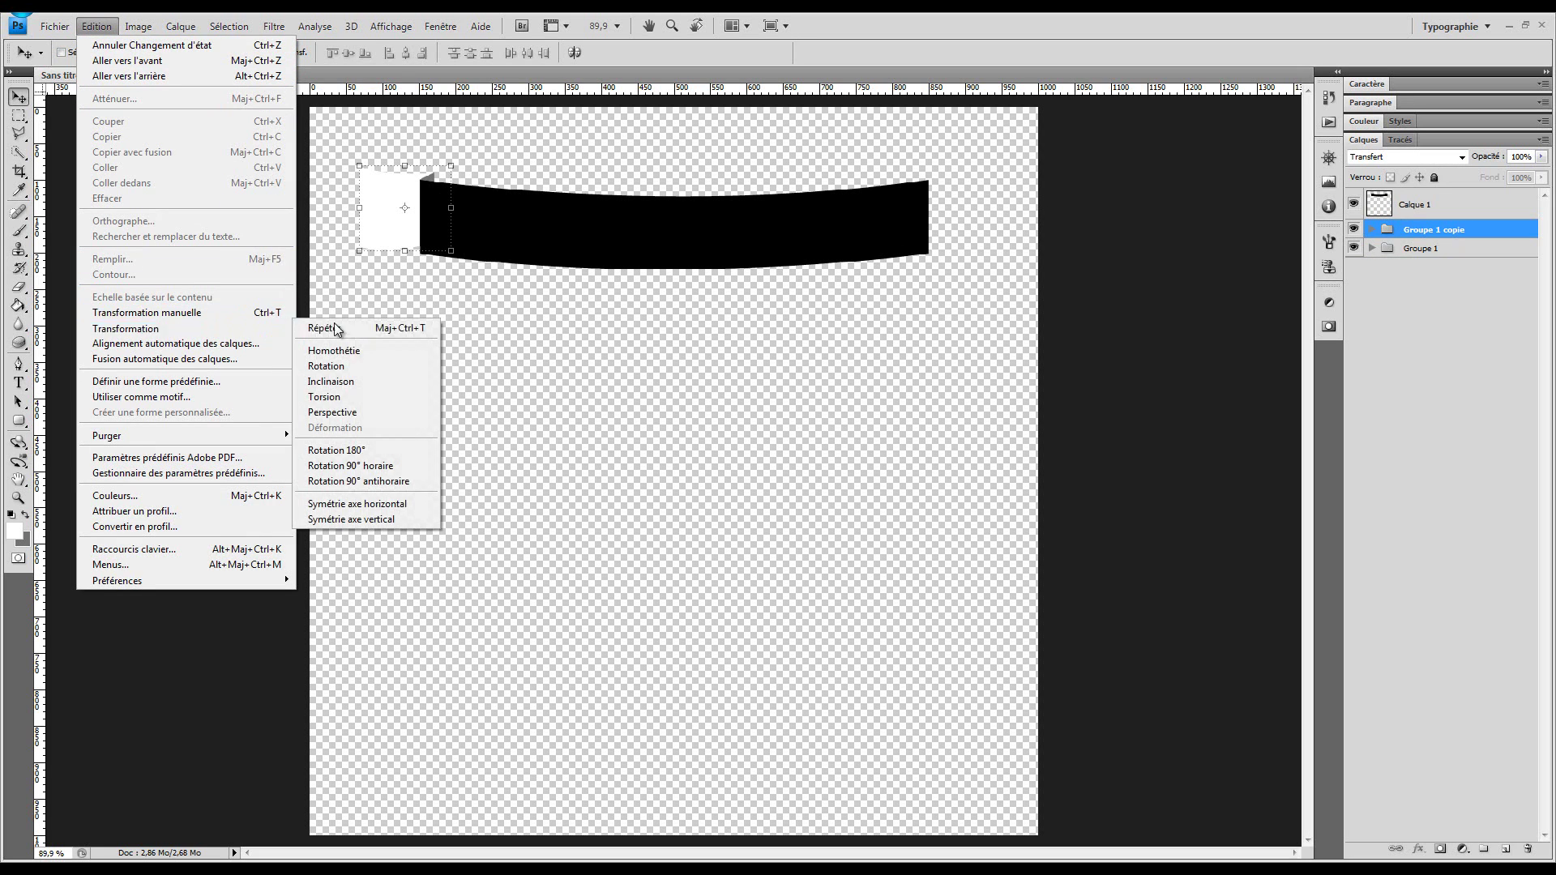
pyautogui.click(376, 504)
pyautogui.moveTo(425, 189); pyautogui.dragTo(961, 206)
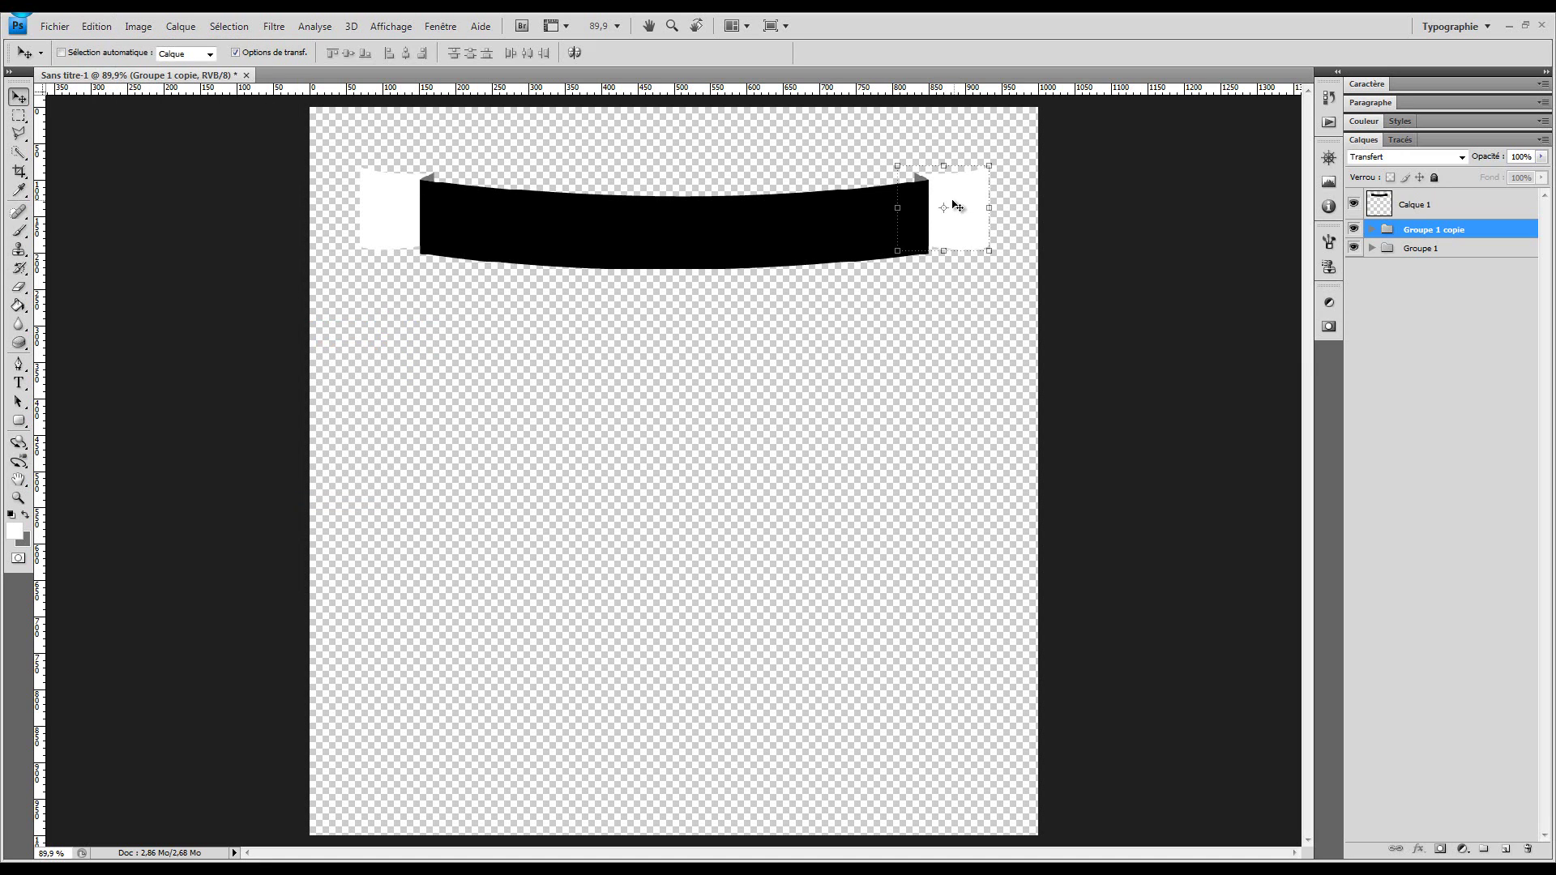
pyautogui.press('z')
pyautogui.moveTo(837, 132); pyautogui.dragTo(1066, 246)
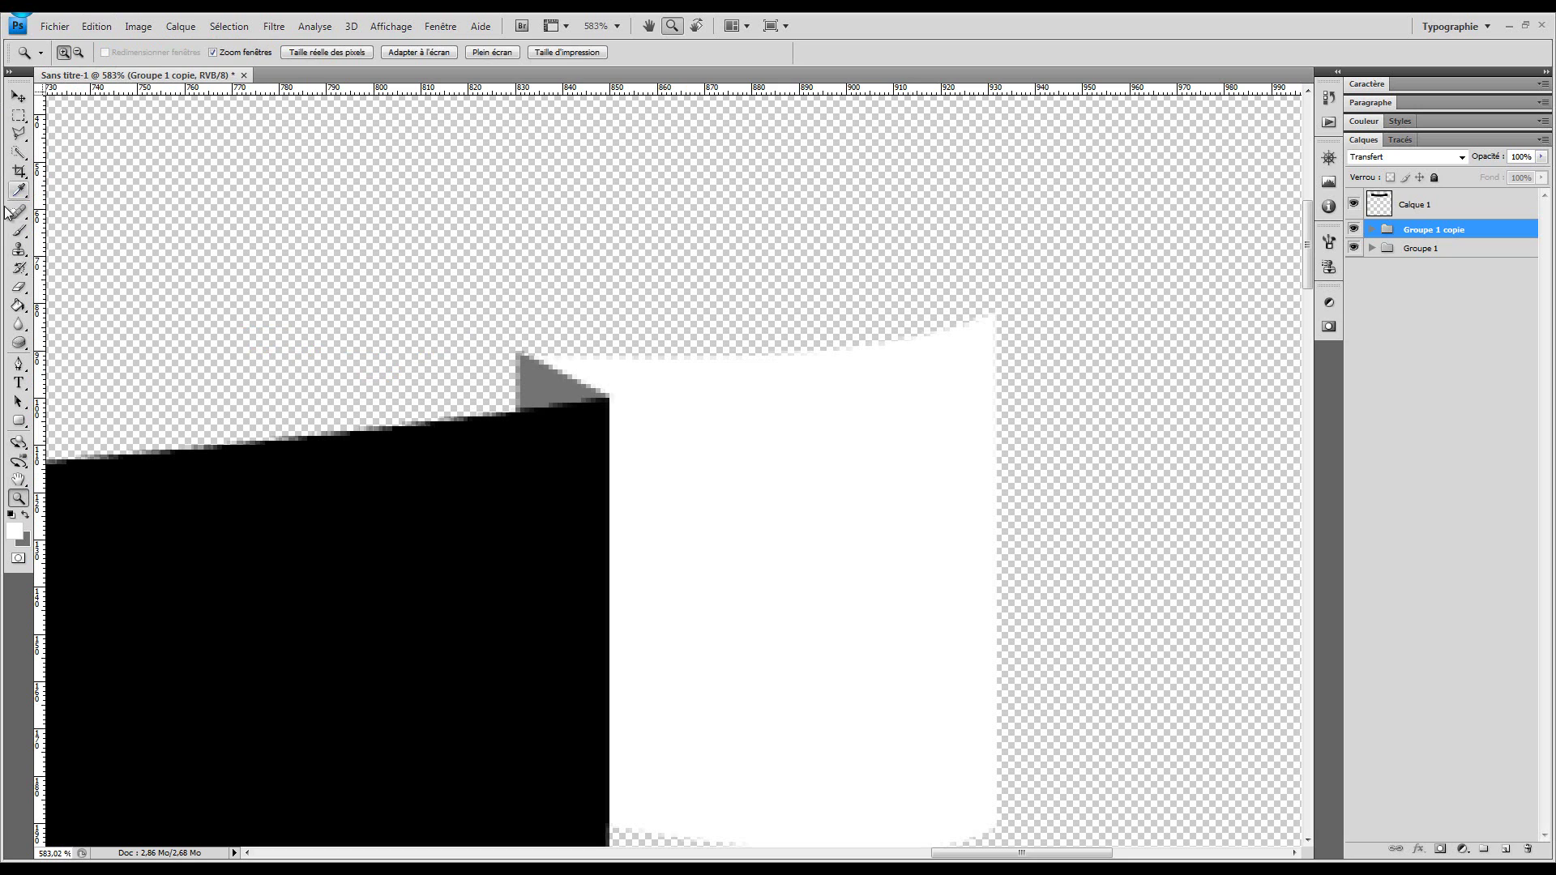
pyautogui.click(23, 102)
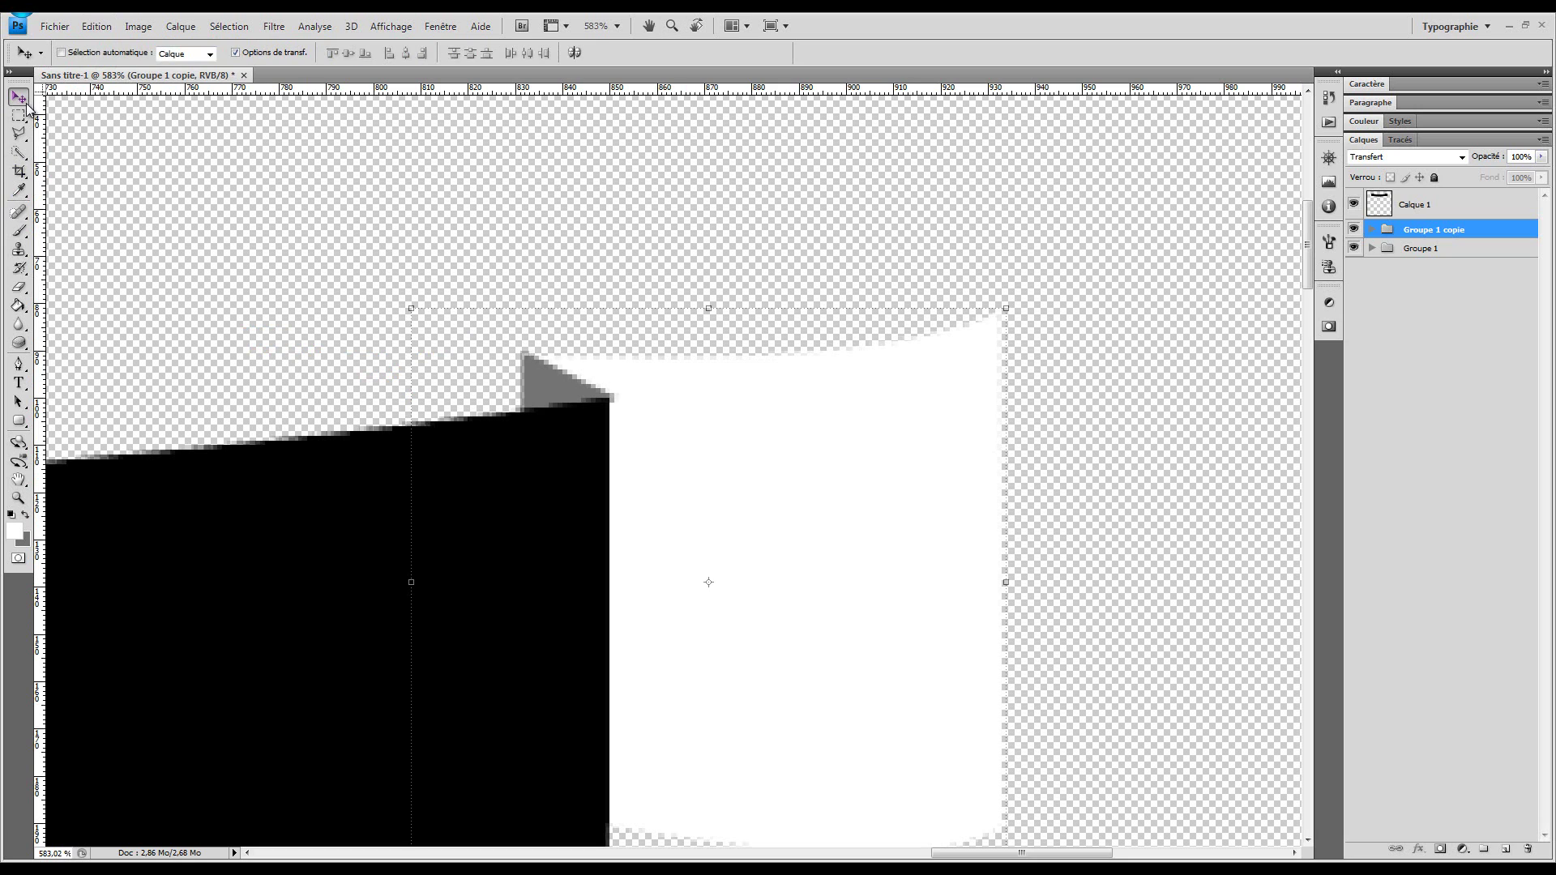
pyautogui.press('z')
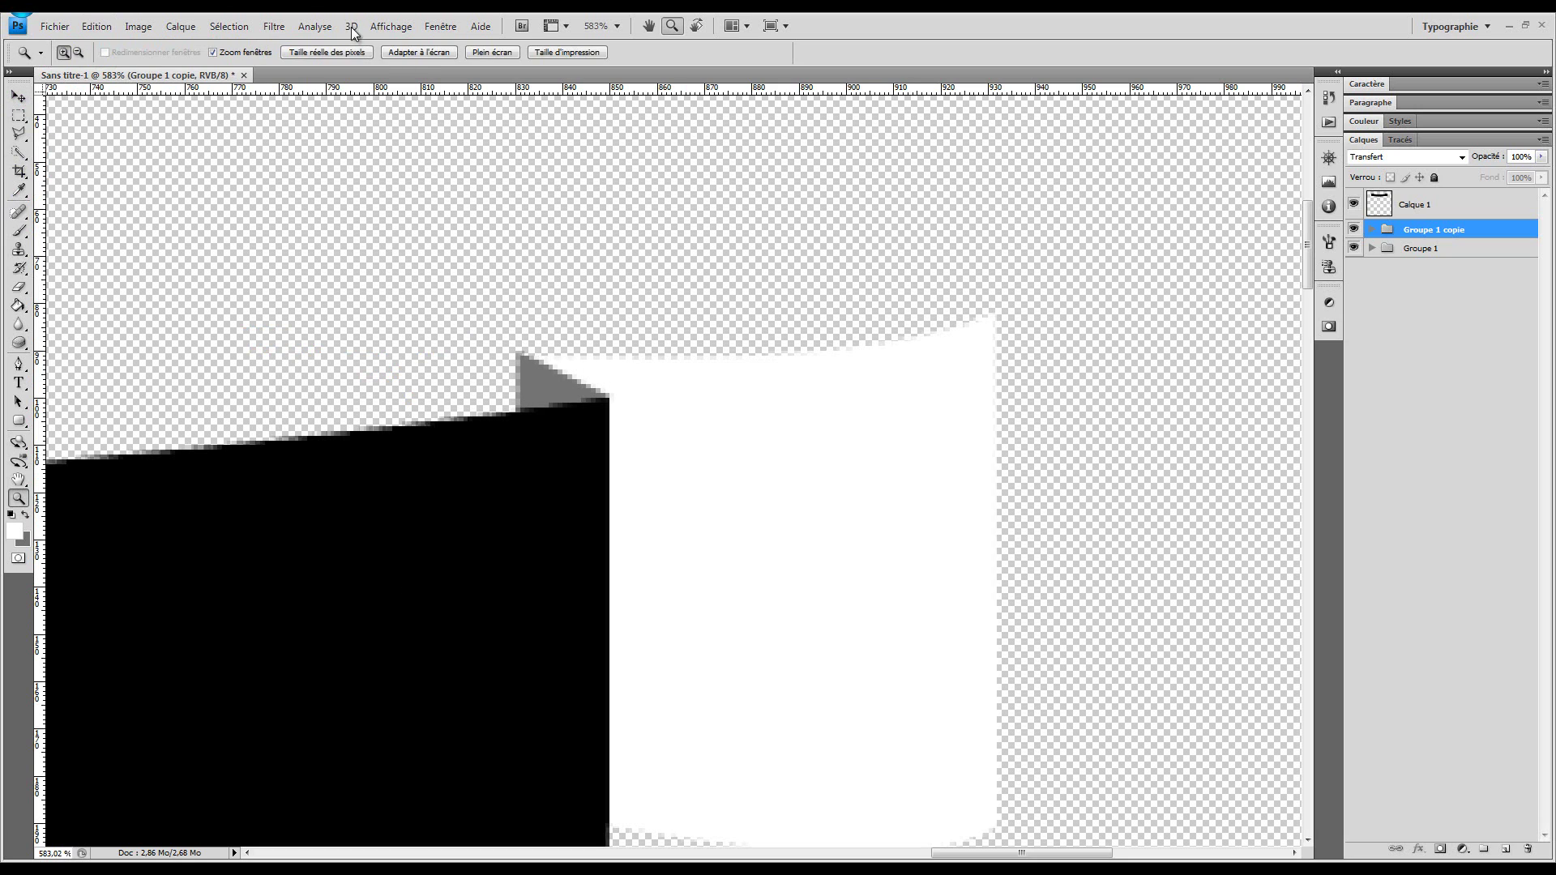
pyautogui.click(418, 56)
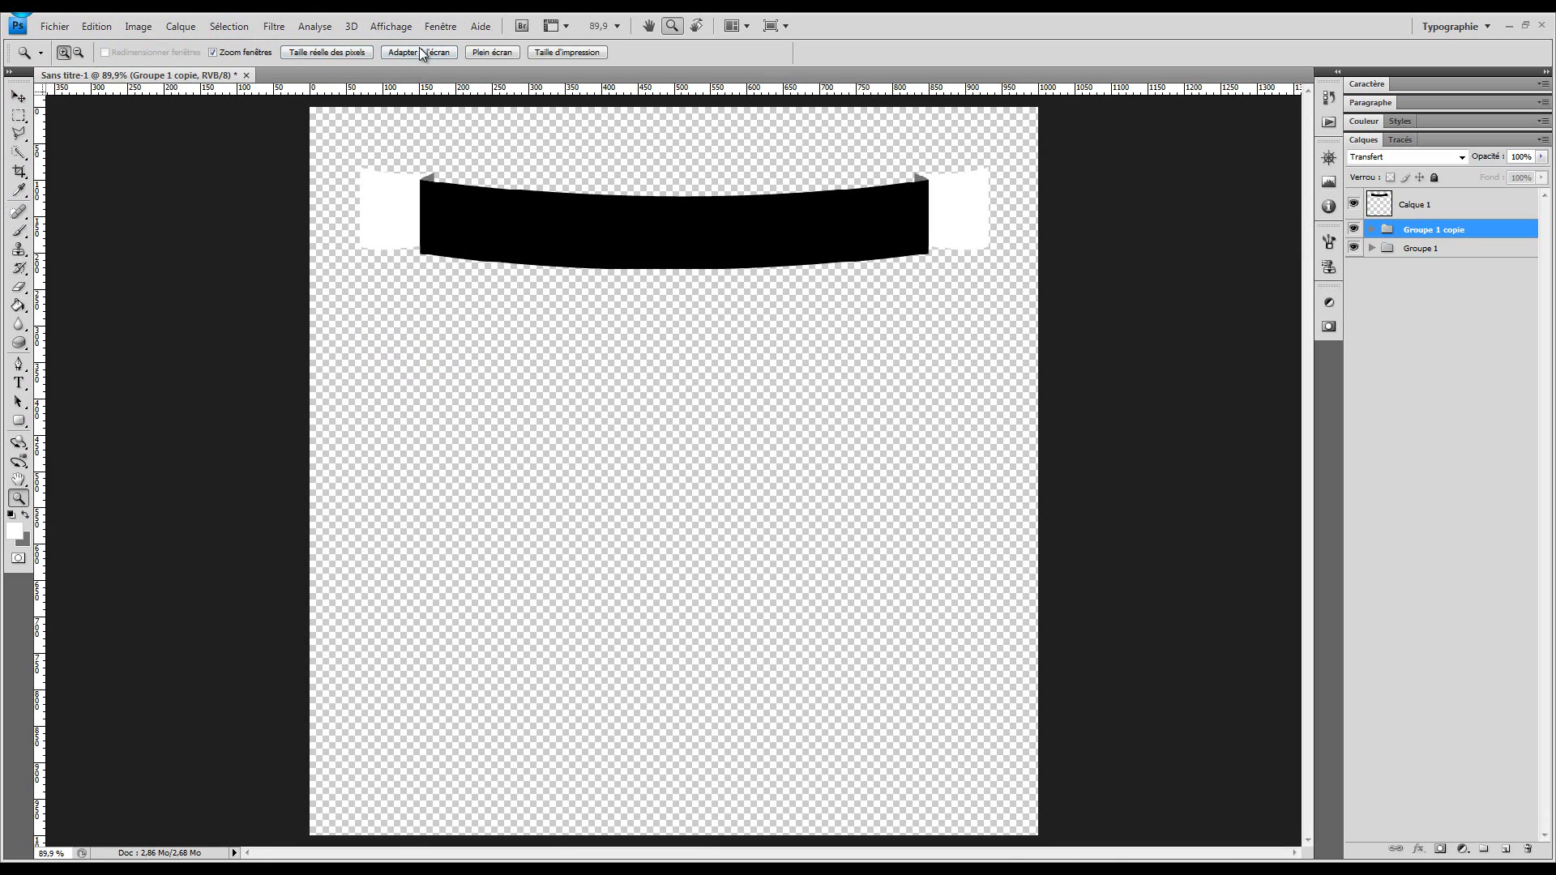
pyautogui.click(326, 51)
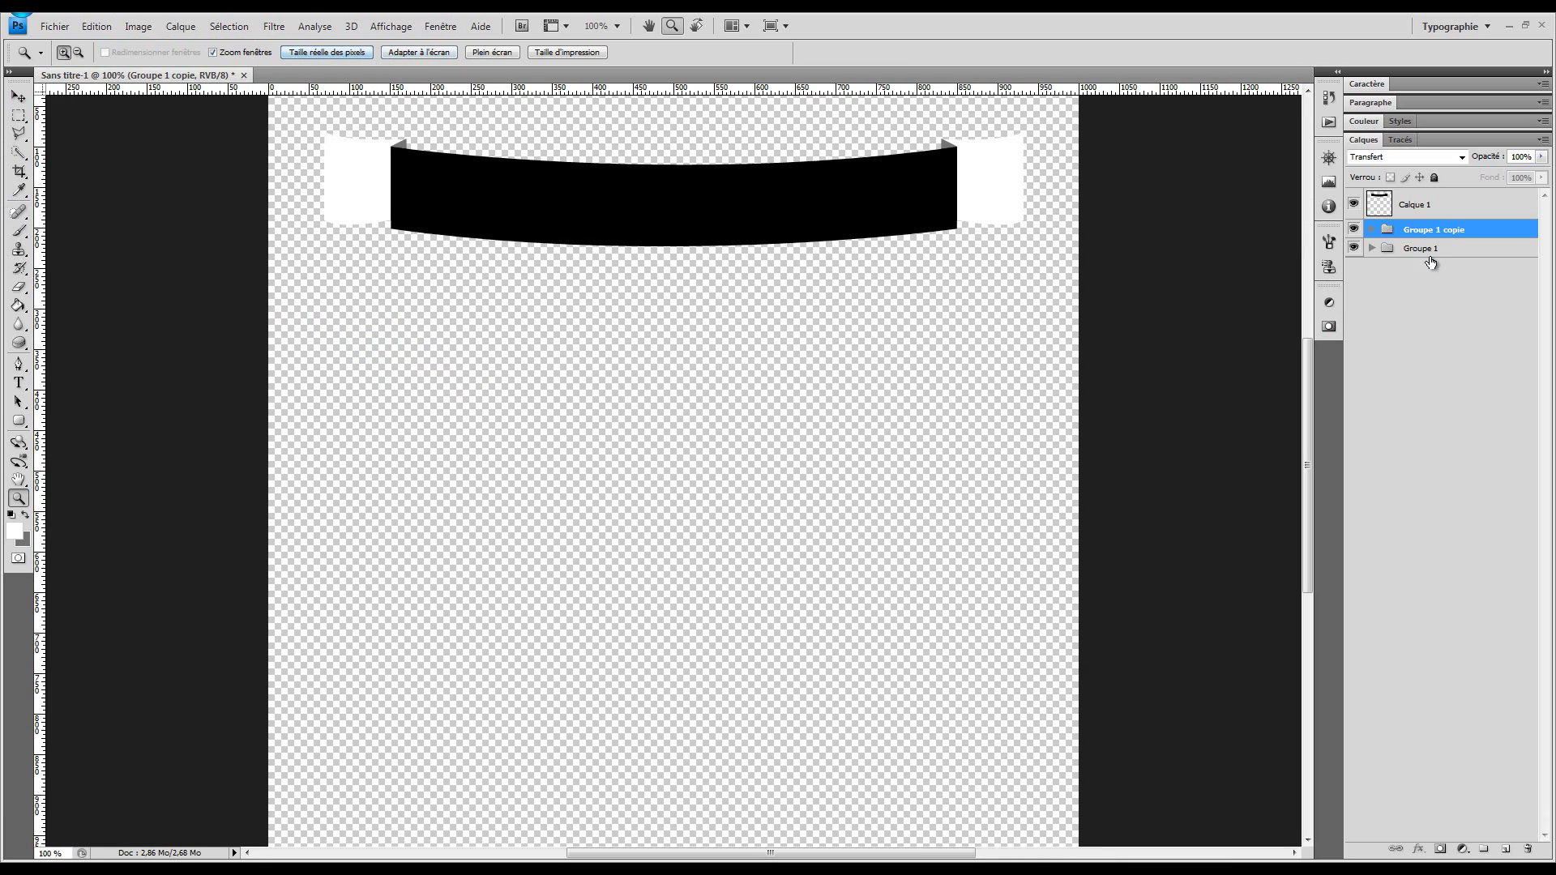
# Step: Put the band layer Calque 1 together with Groupe 1 copie and Groupe 1 in a new layer group and collapse it
pyautogui.click(1442, 206)
pyautogui.click(1494, 850)
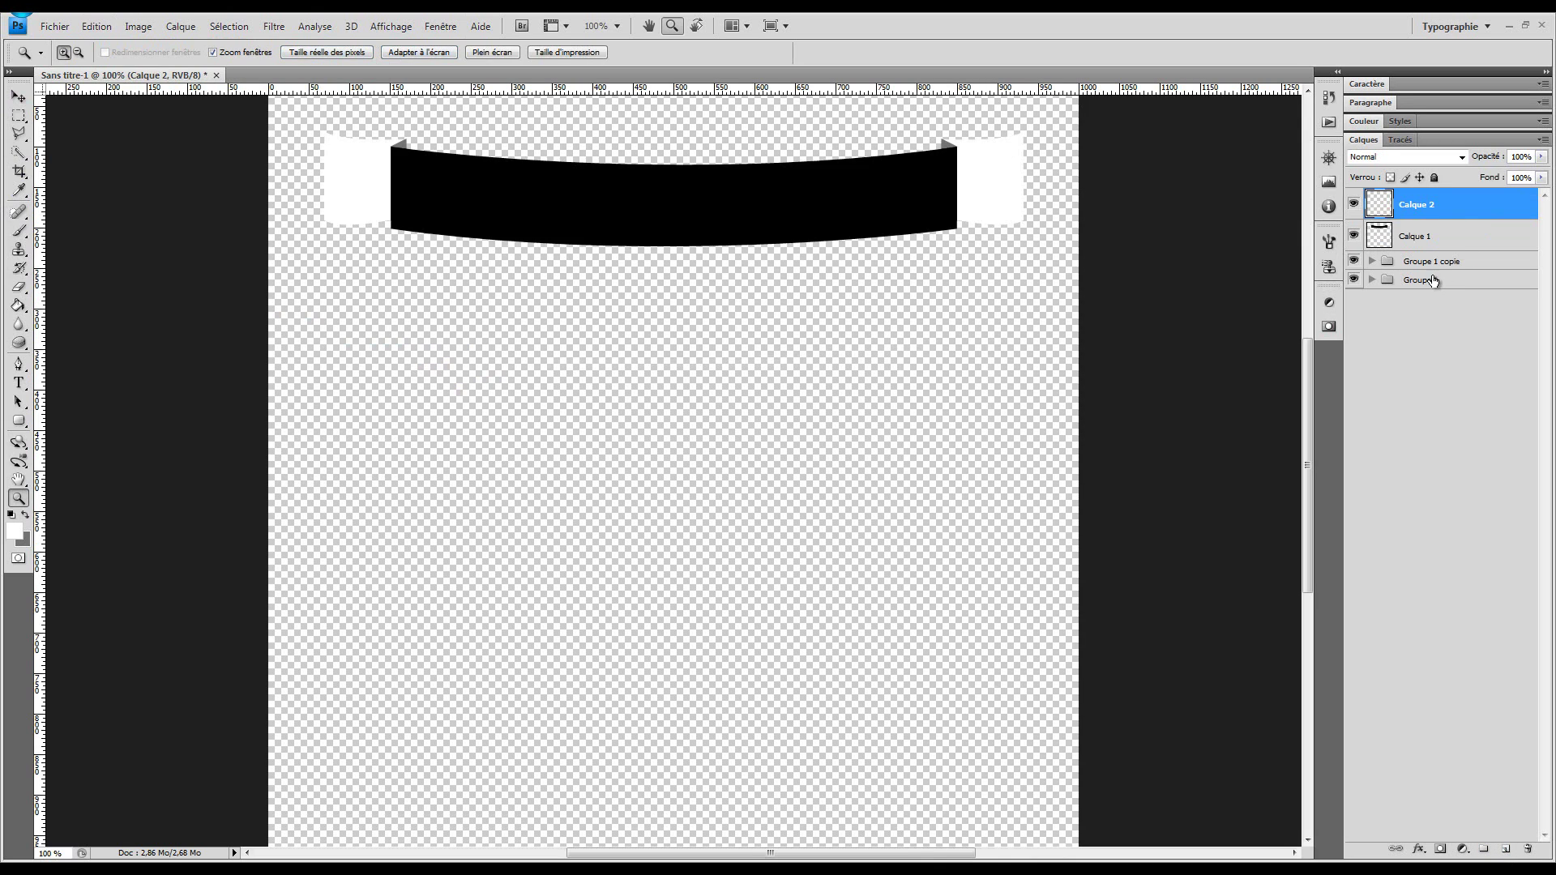
pyautogui.press('Delete')
pyautogui.hotkey('ctrl', 'g')
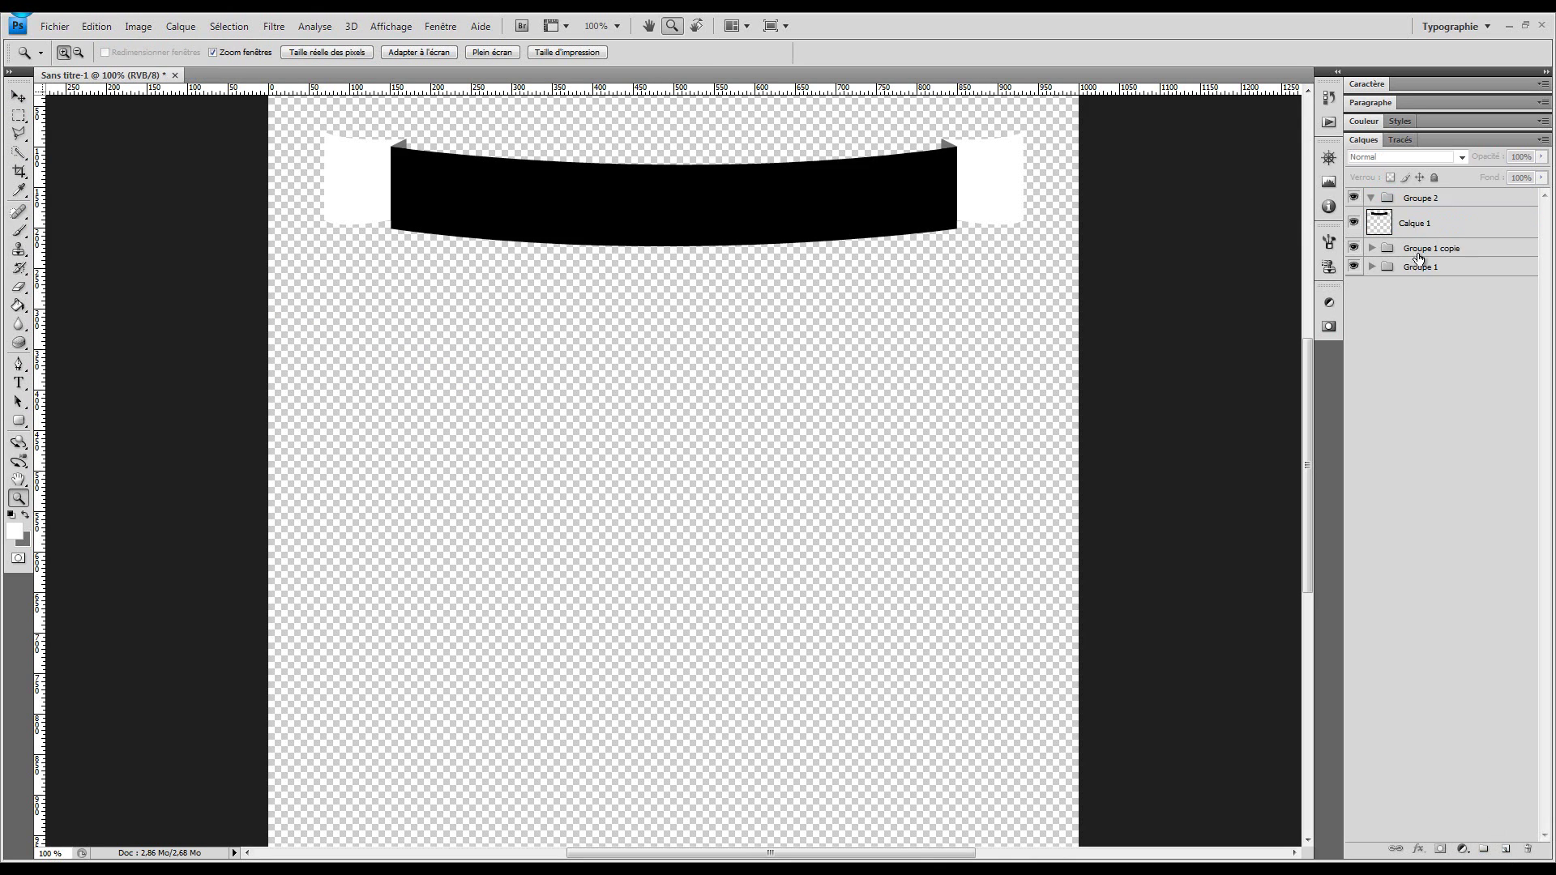
pyautogui.click(1445, 271)
pyautogui.keyDown('shift'); pyautogui.click(1426, 222); pyautogui.keyUp('shift')
pyautogui.moveTo(1426, 223); pyautogui.dragTo(1380, 200)
pyautogui.click(1410, 200)
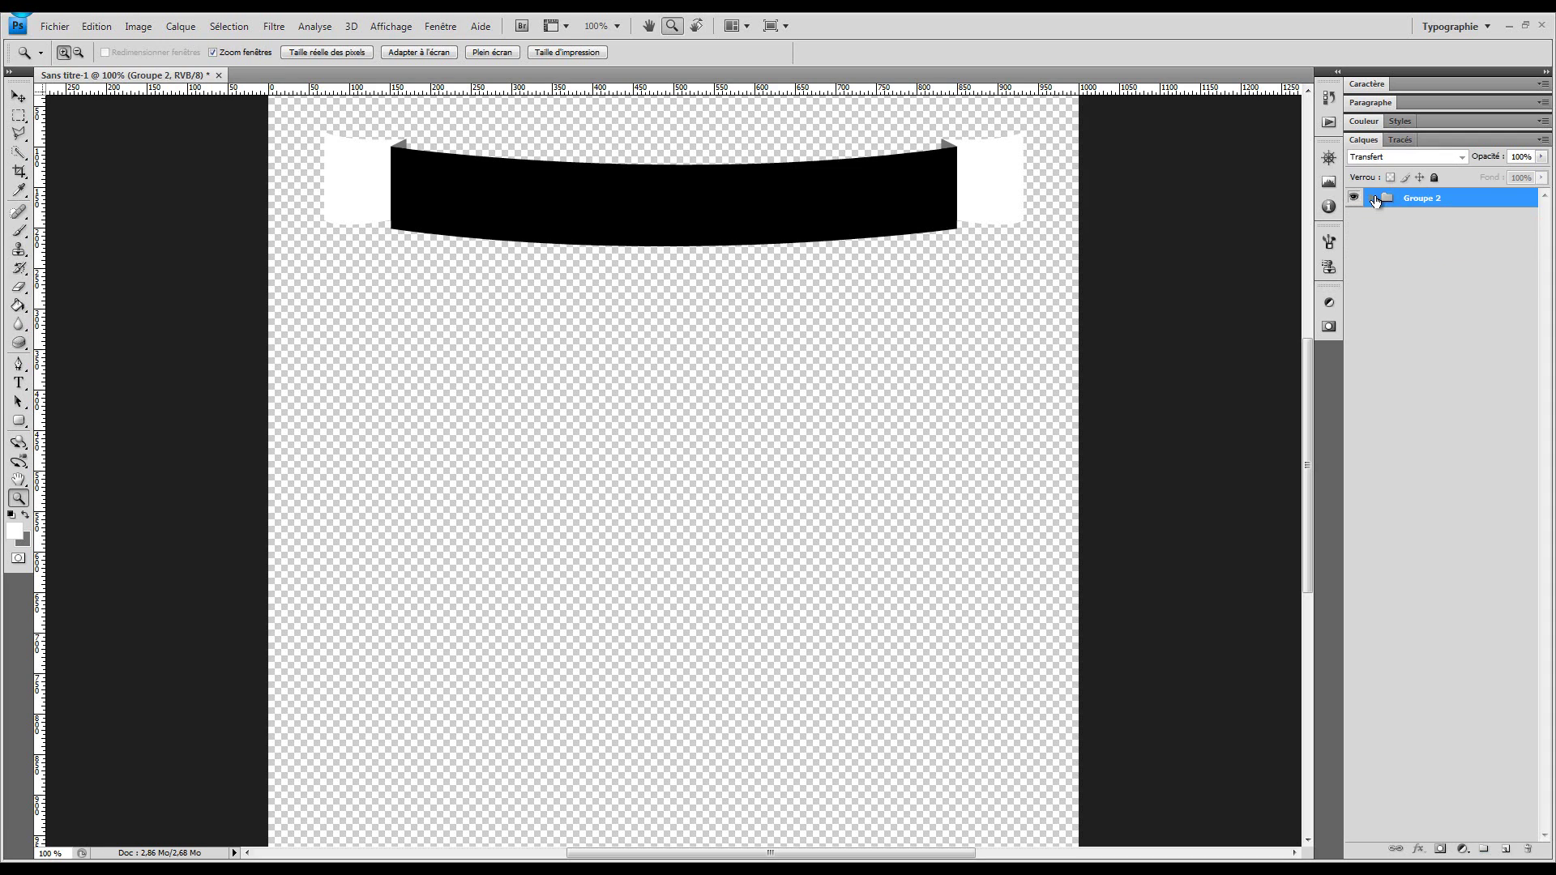
# Step: Rename the new enclosing group as Ruban 1 and the band layer Calque 1 as Ruban
pyautogui.doubleClick(1438, 208)
pyautogui.write('Ru')
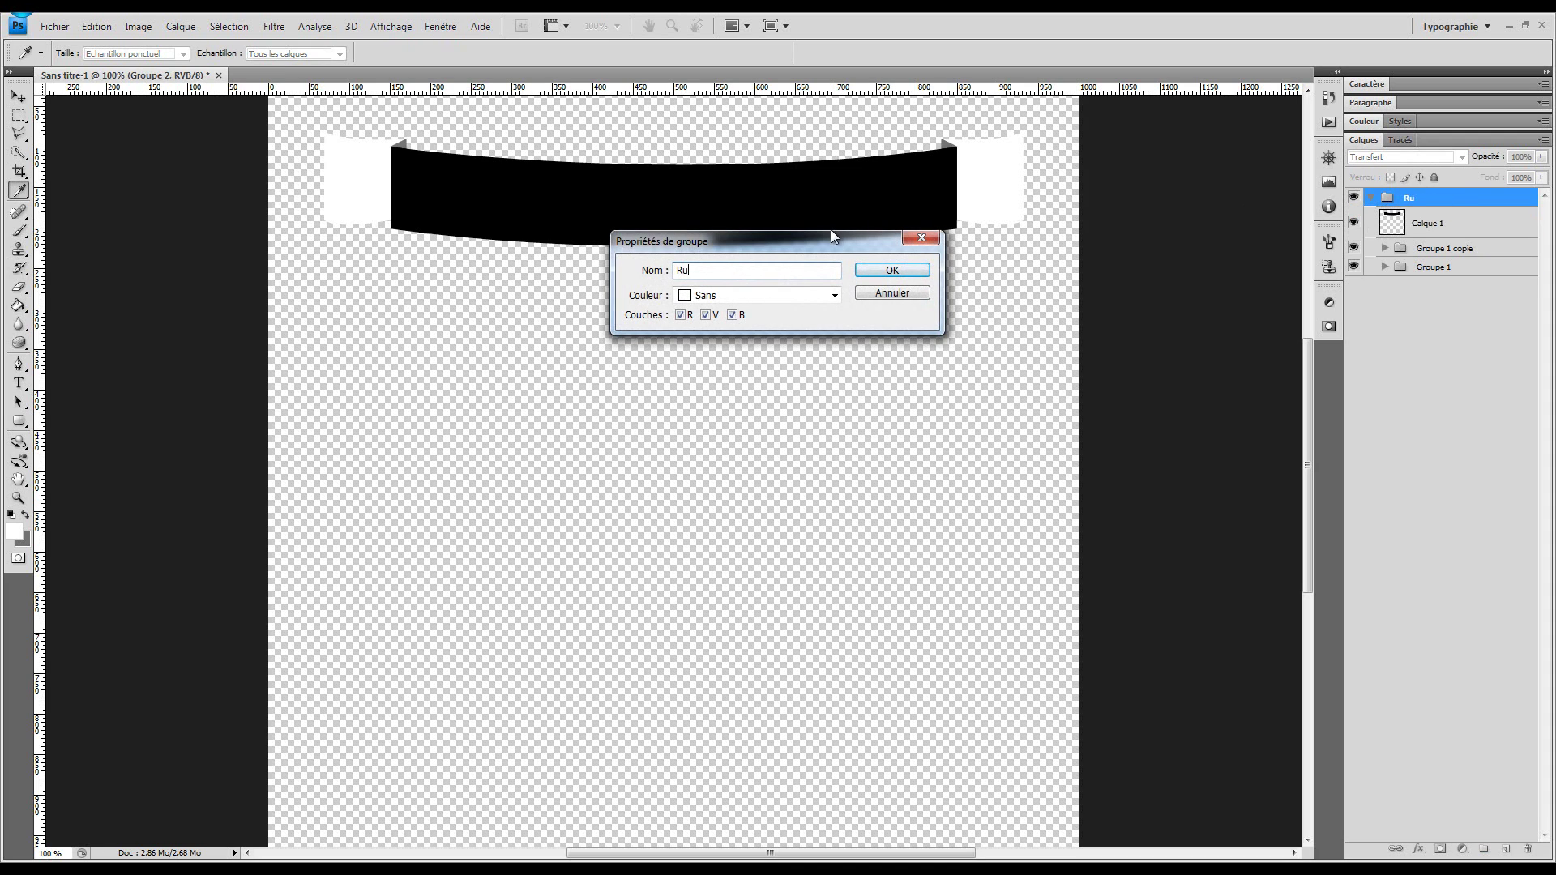
pyautogui.write('ban 1')
pyautogui.press('Return')
pyautogui.press('z')
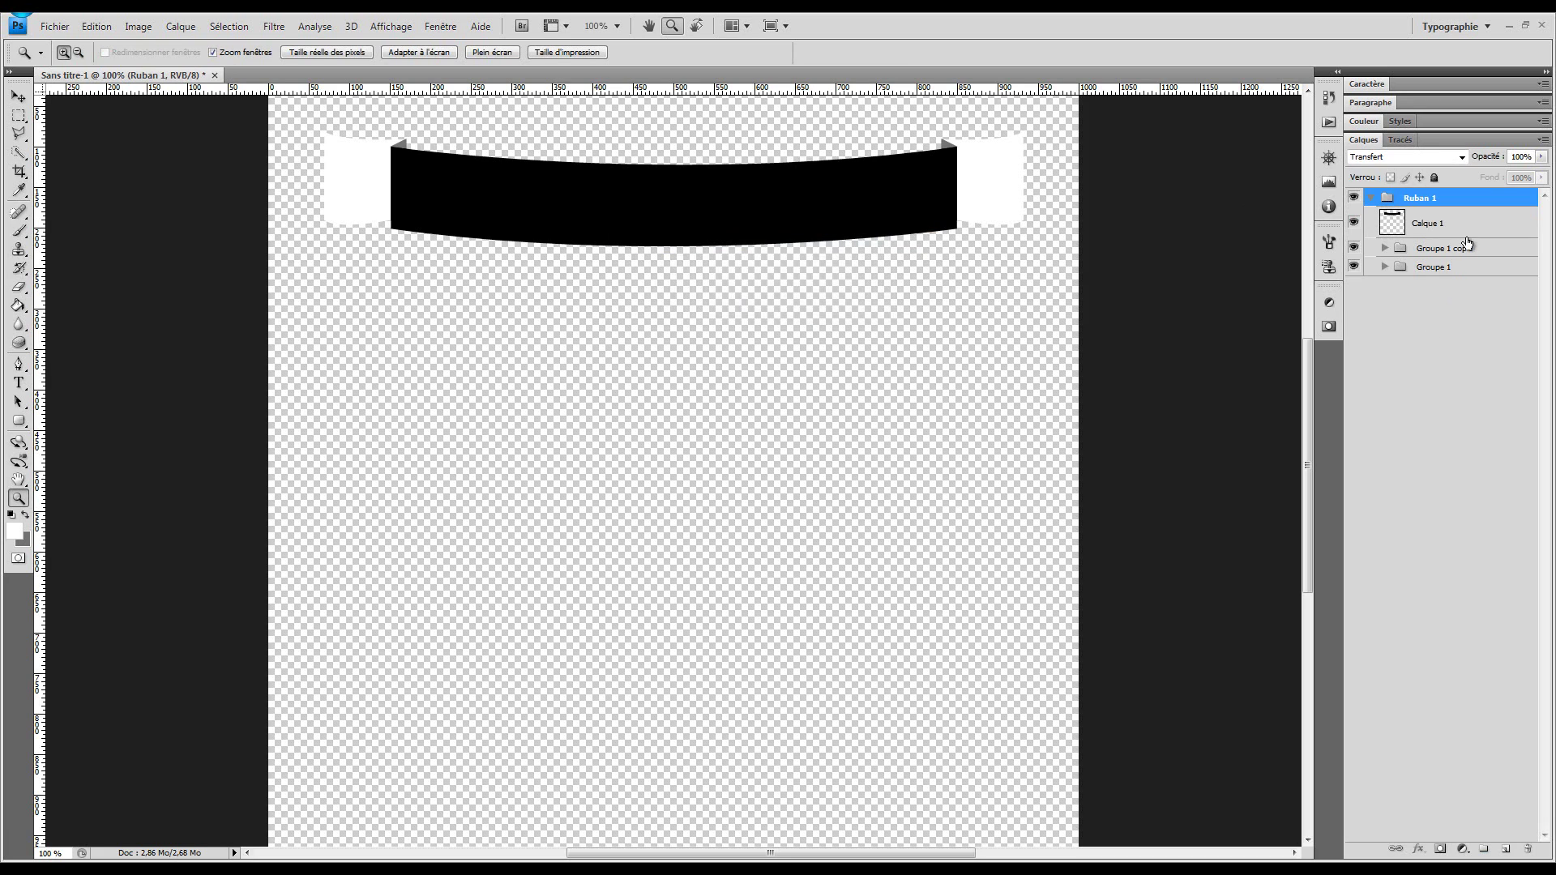
pyautogui.doubleClick(1435, 224)
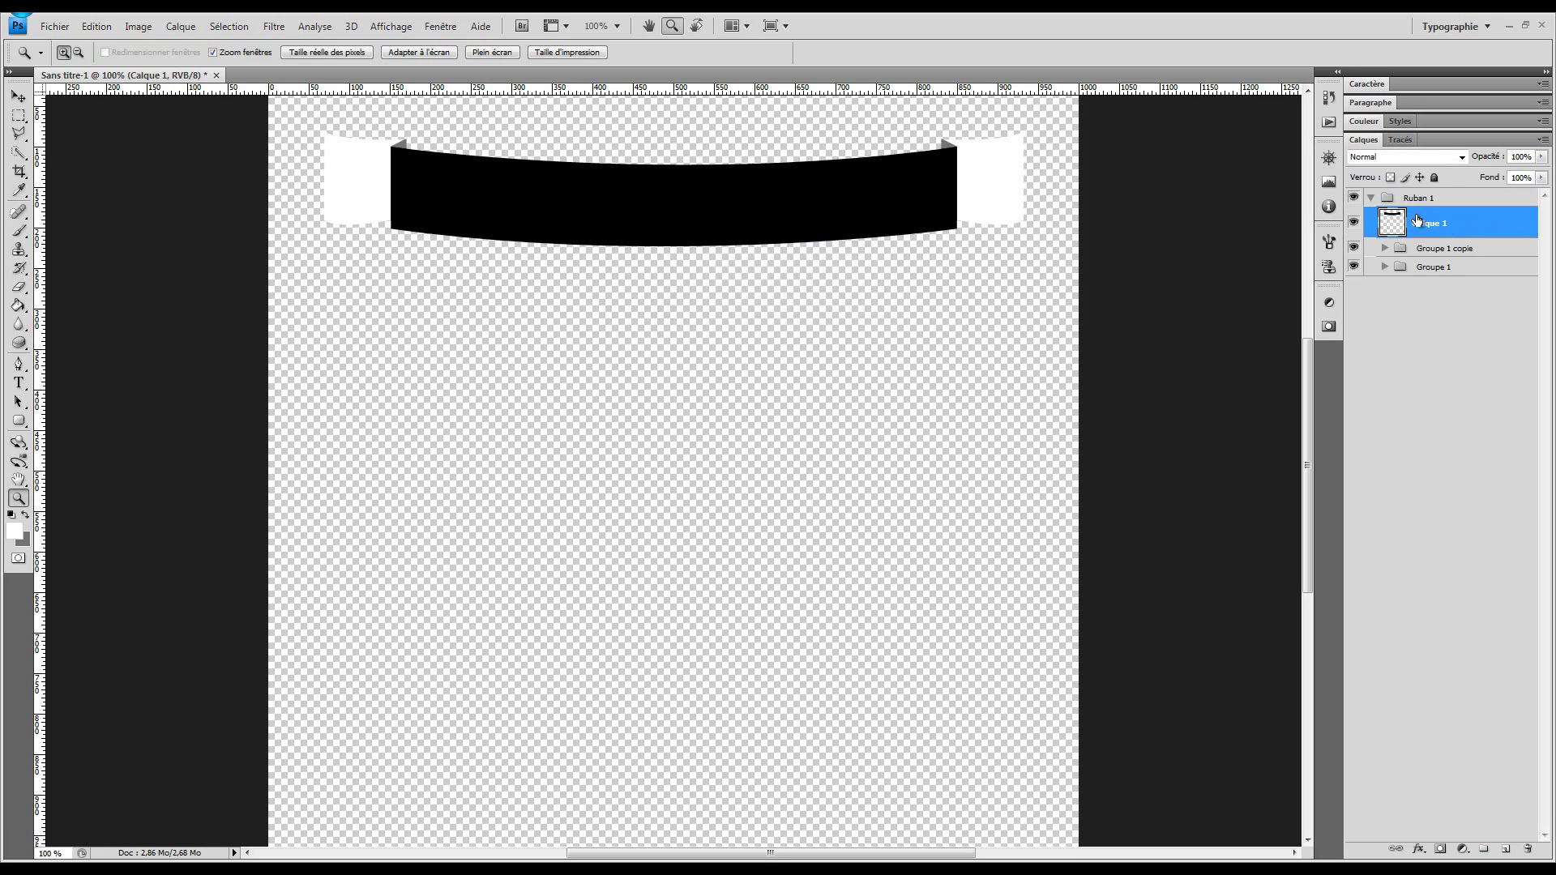
pyautogui.write('Ruban')
pyautogui.press('Return')
# Step: Move the whole Ruban 1 group straight down to about the vertical middle of the document
pyautogui.scroll(3, 667, 243)
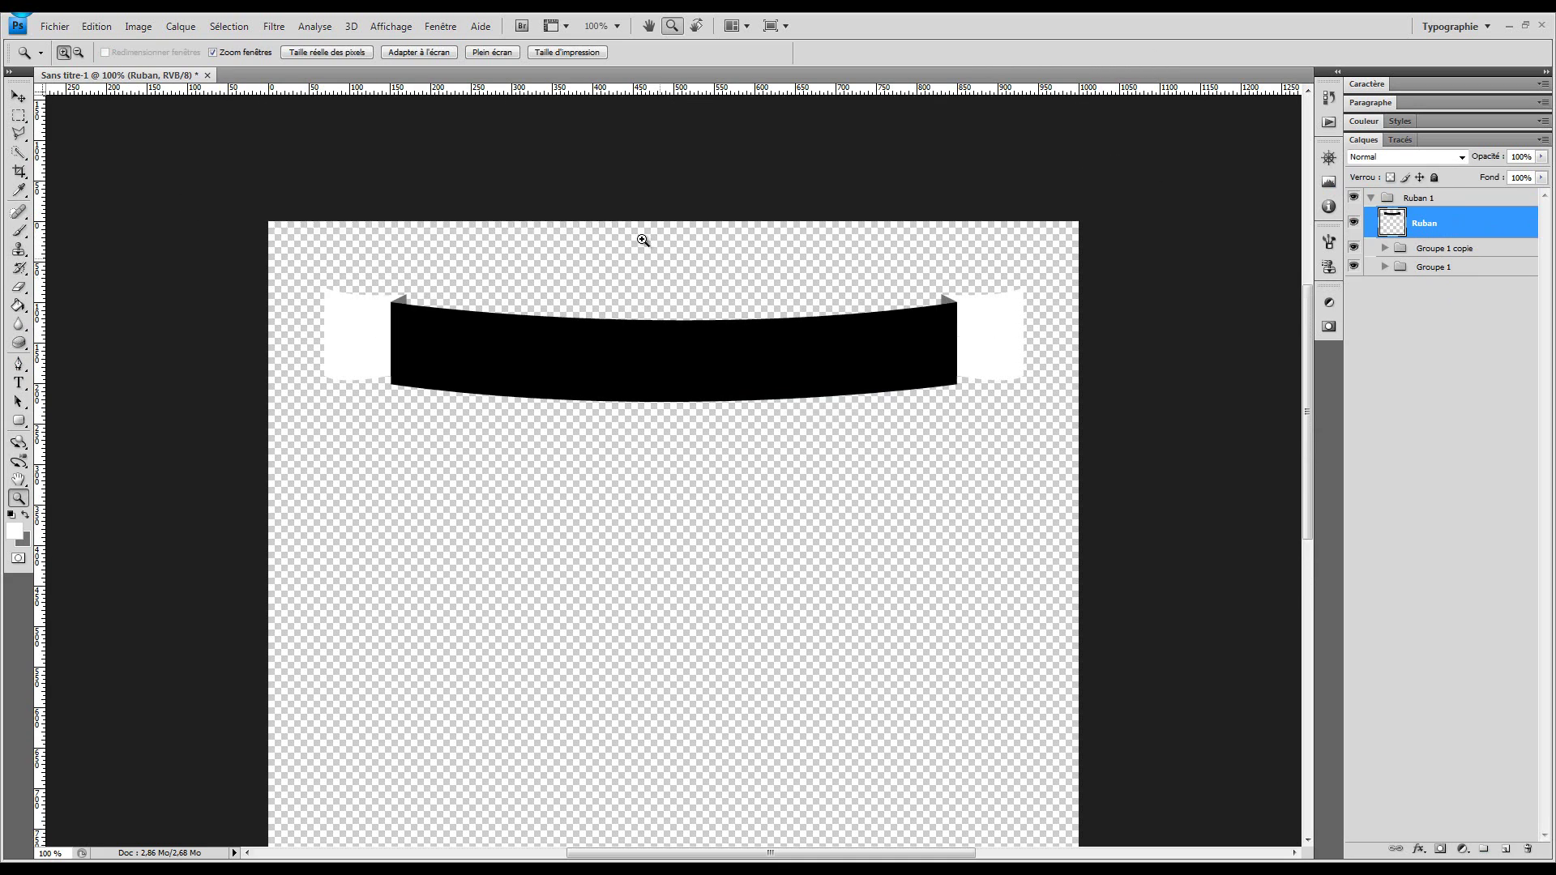
pyautogui.scroll(1, 994, 229)
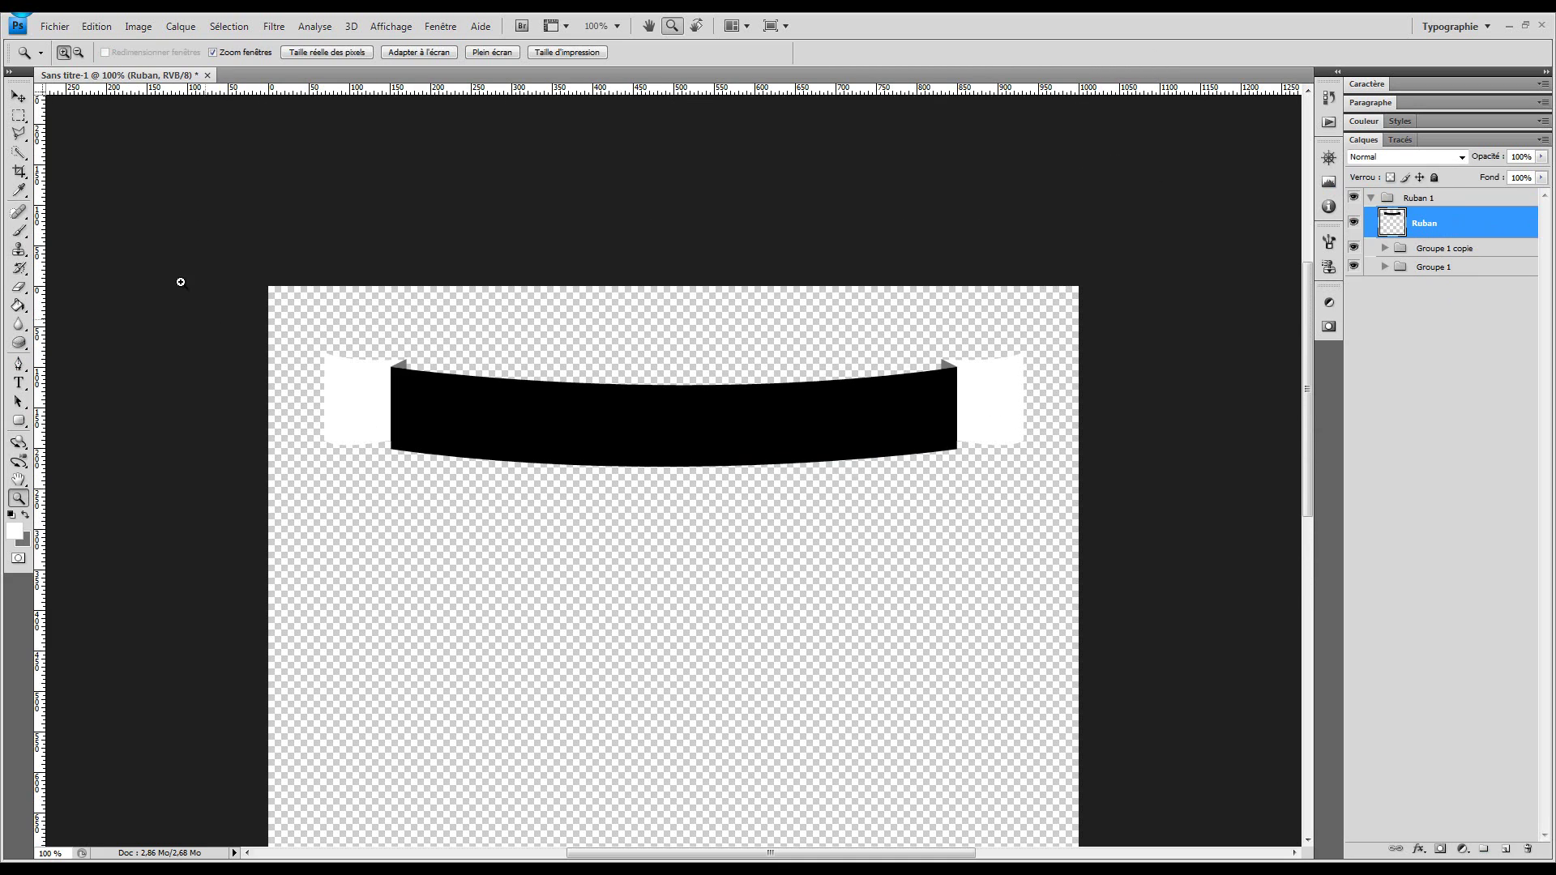
pyautogui.click(1412, 199)
pyautogui.click(18, 97)
pyautogui.moveTo(490, 390); pyautogui.dragTo(490, 666)
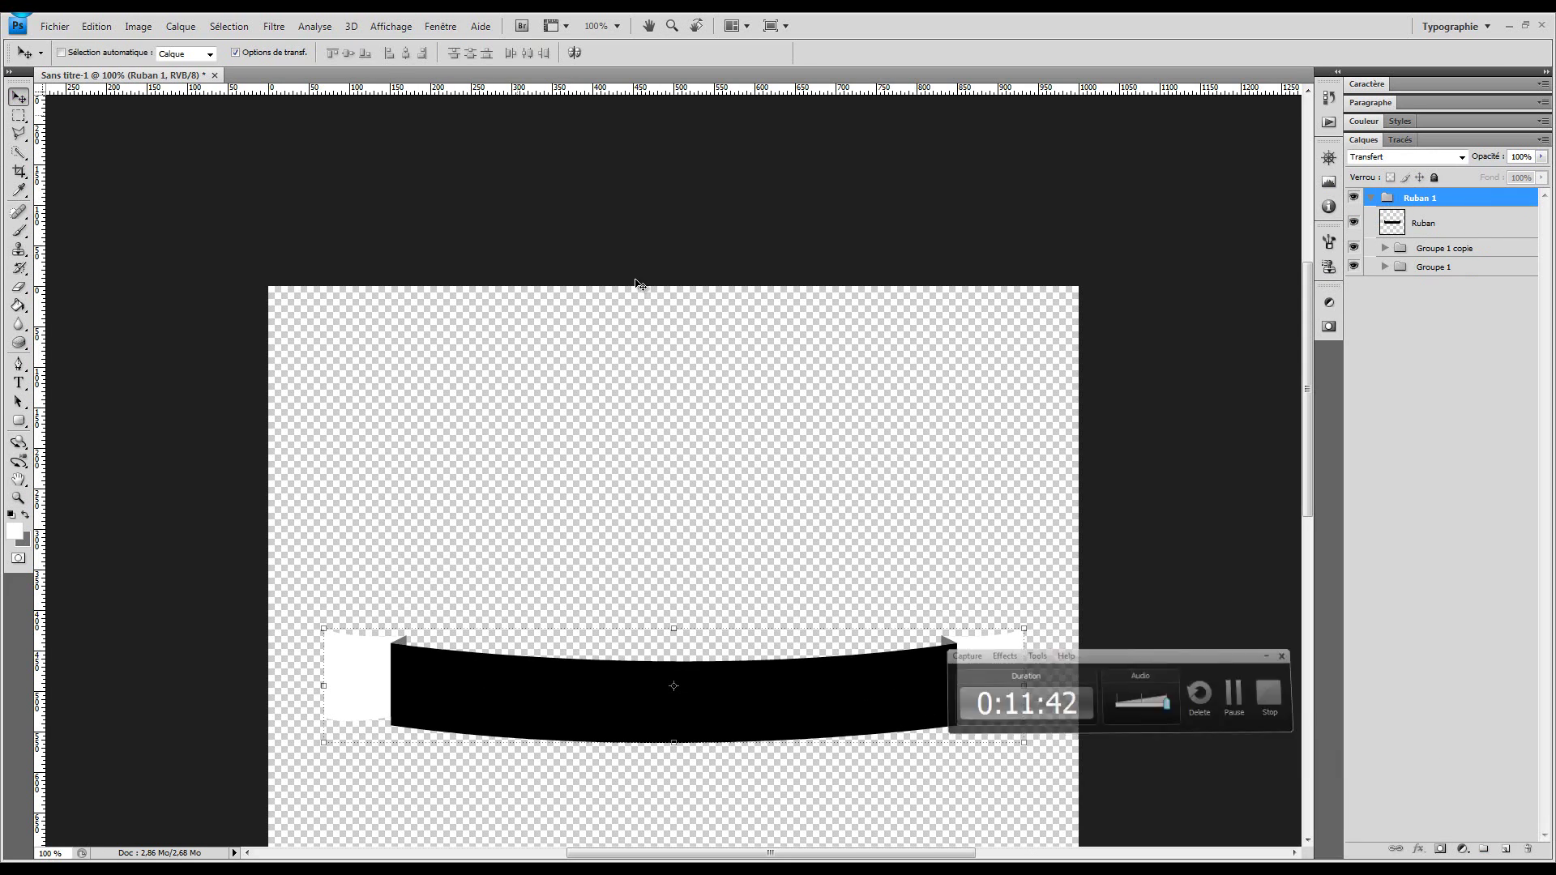
pyautogui.scroll(-5, 674, 487)
# Step: Add an Incrustation en dégradé layer style to the Ruban layer
pyautogui.doubleClick(1462, 232)
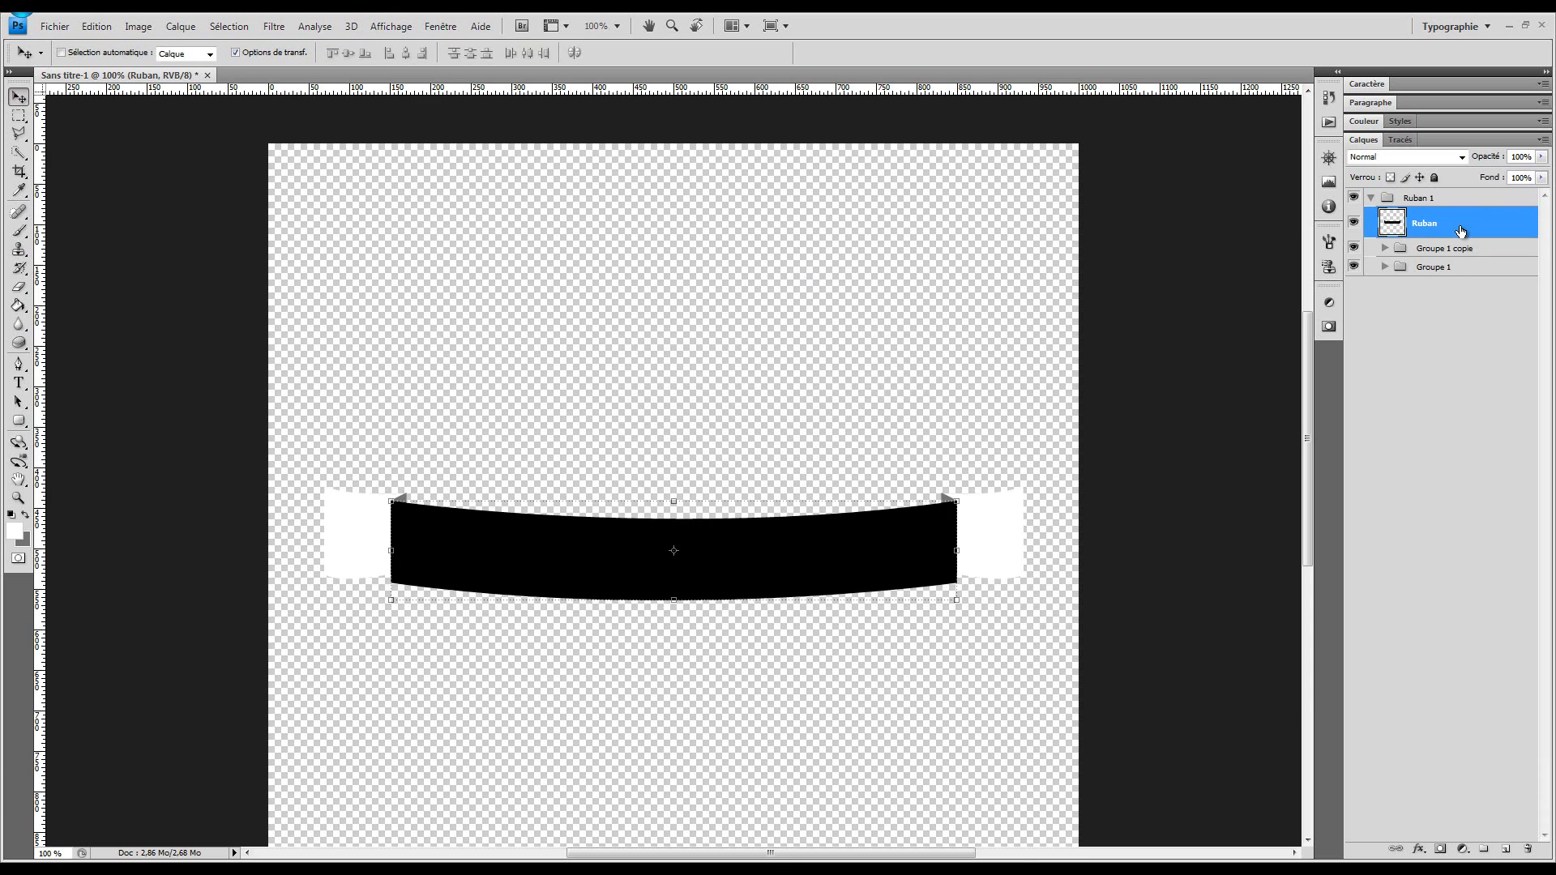
pyautogui.moveTo(718, 513); pyautogui.dragTo(1222, 94)
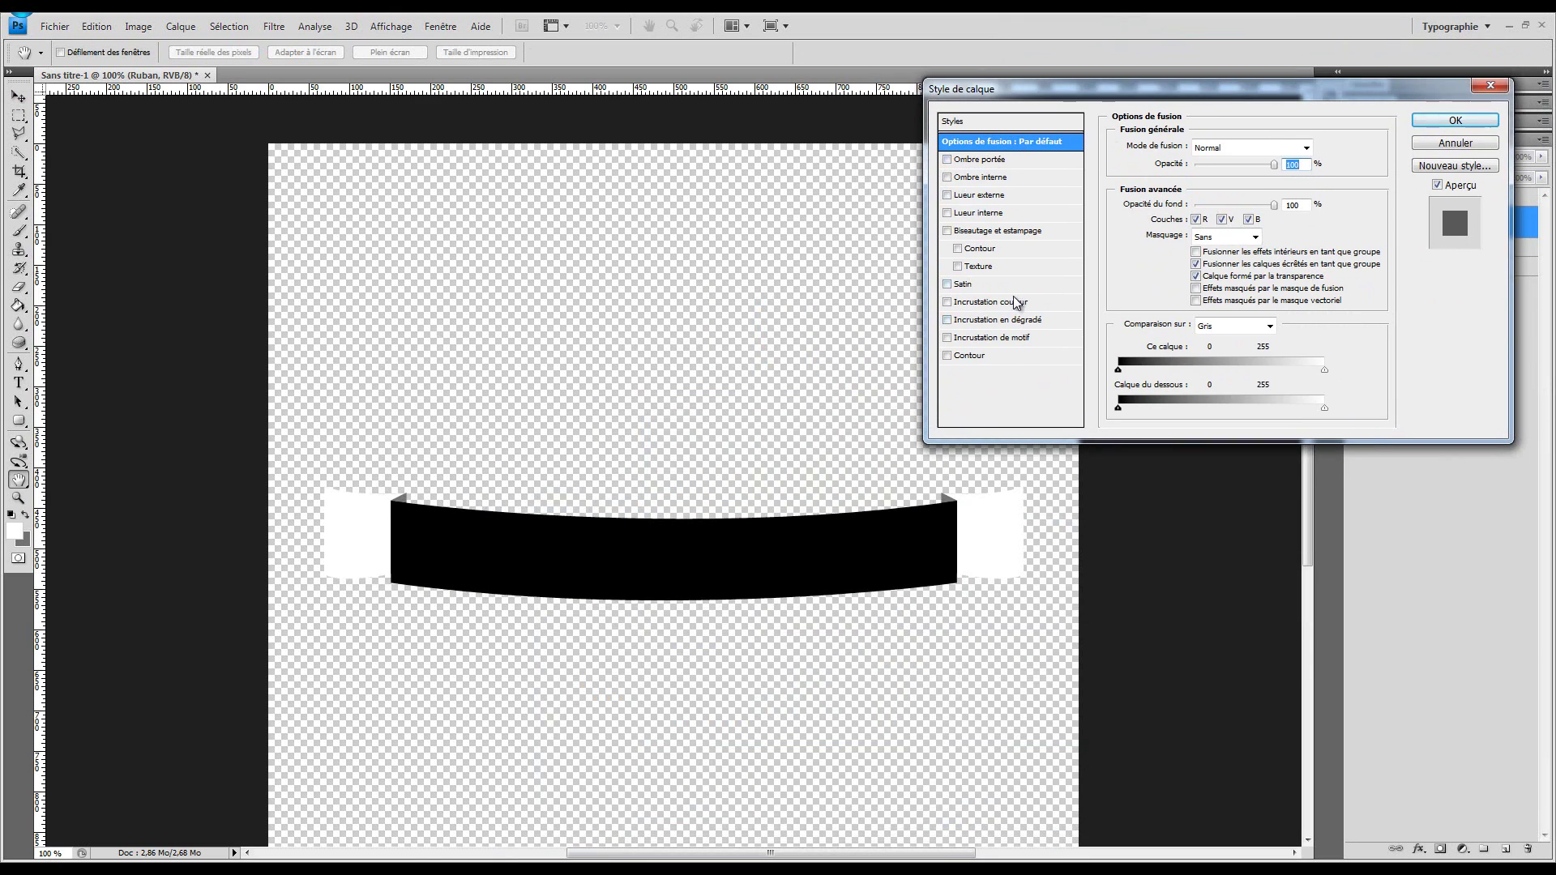
pyautogui.click(1008, 321)
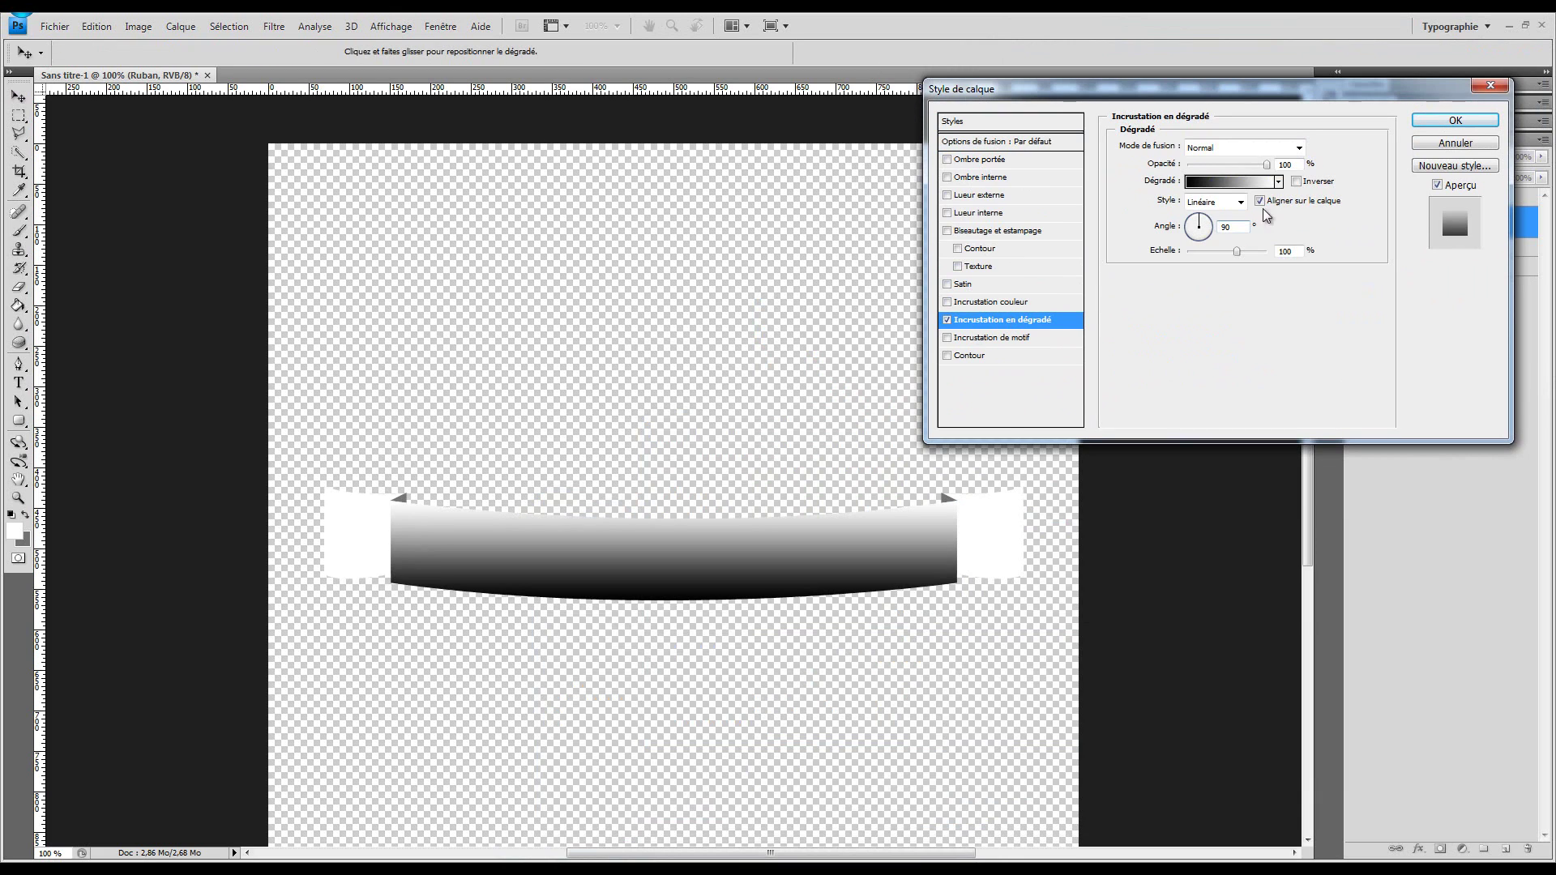
# Step: Compare several preset gradients on the Ruban layer's gradient overlay and apply the blue preset Gradient 016
pyautogui.click(1232, 181)
pyautogui.click(1193, 354)
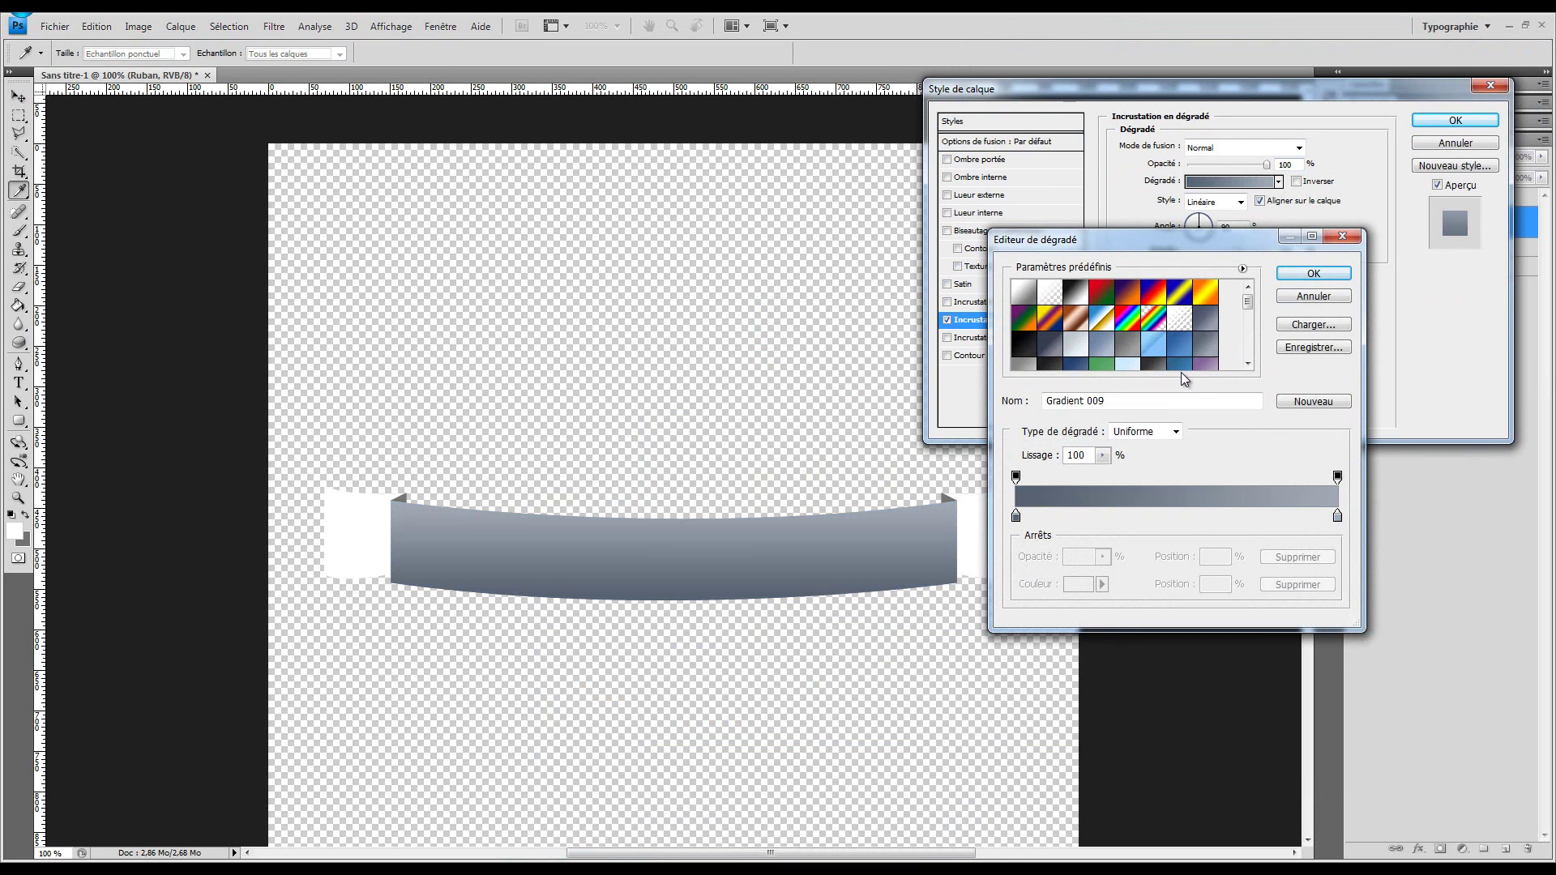
pyautogui.scroll(-3, 1183, 364)
pyautogui.click(1173, 289)
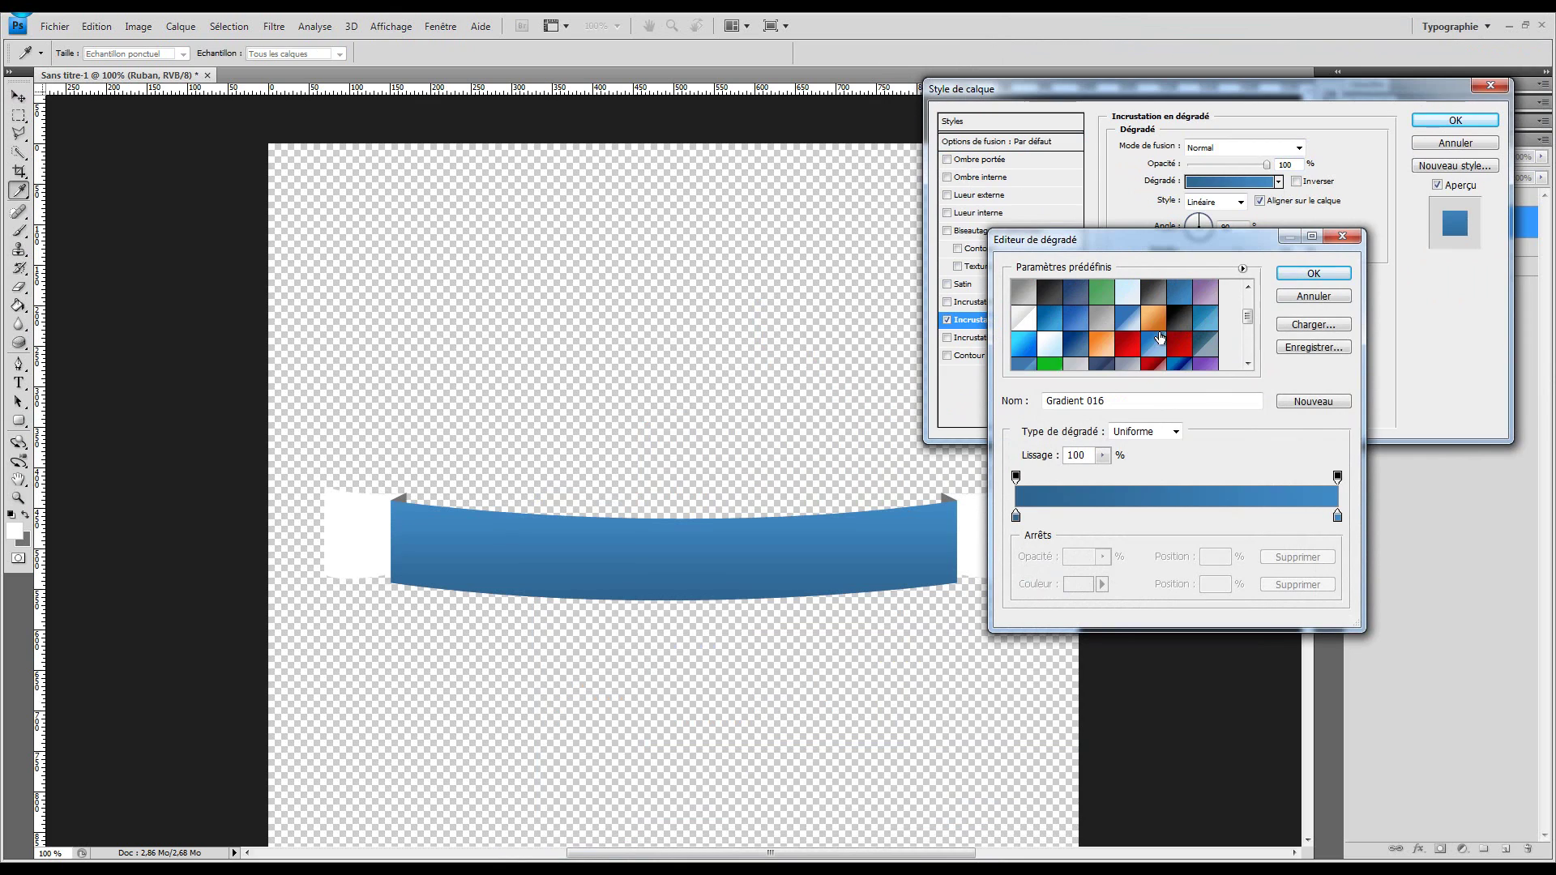
pyautogui.scroll(2, 1160, 339)
pyautogui.click(1178, 341)
pyautogui.click(1183, 345)
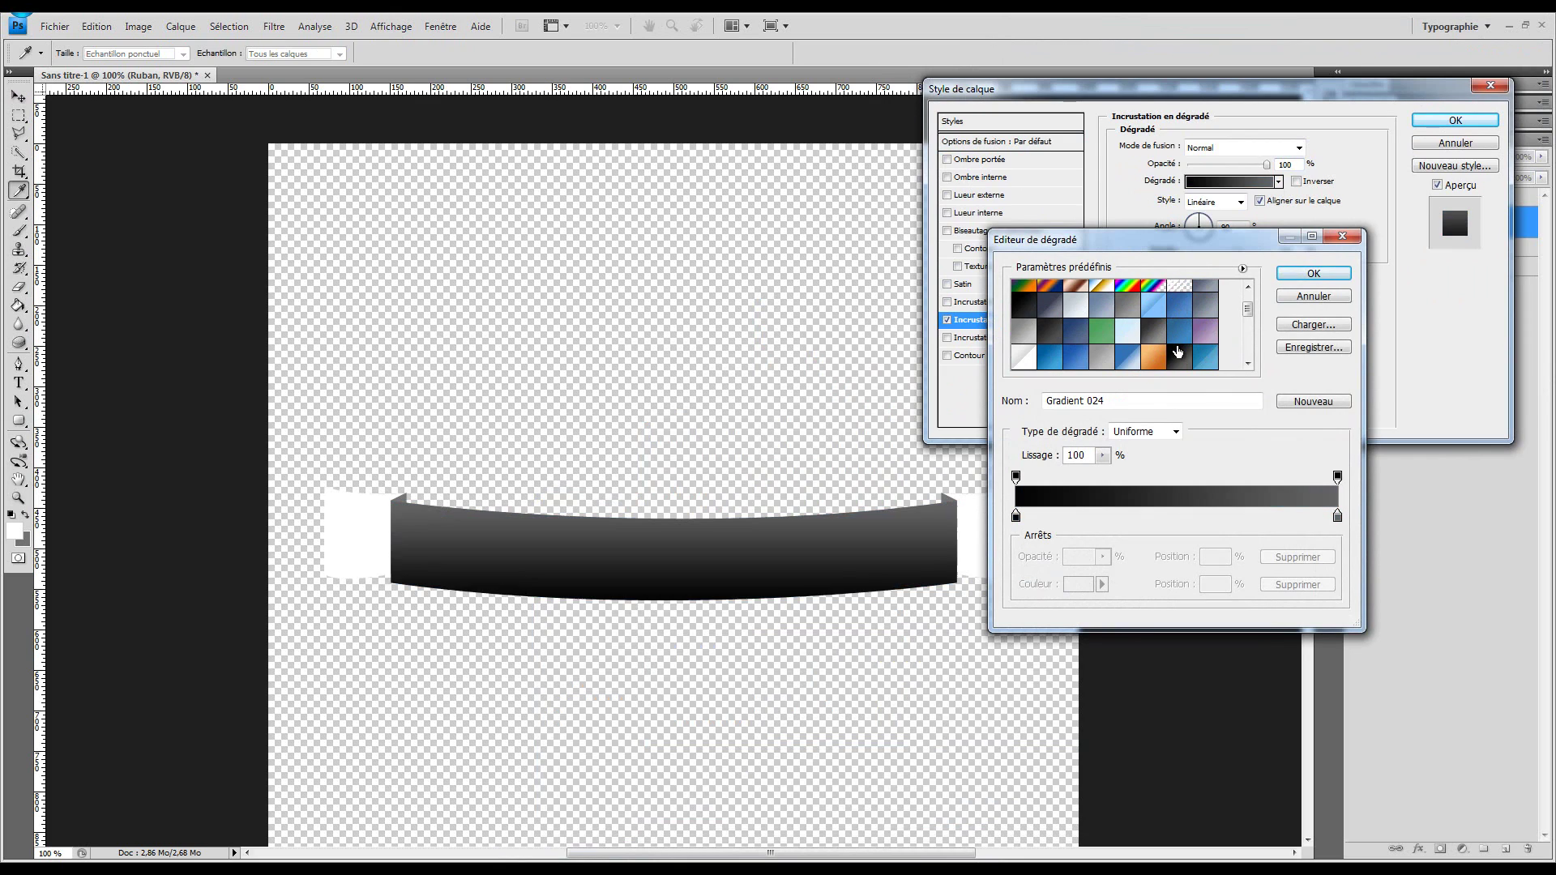
pyautogui.click(1208, 356)
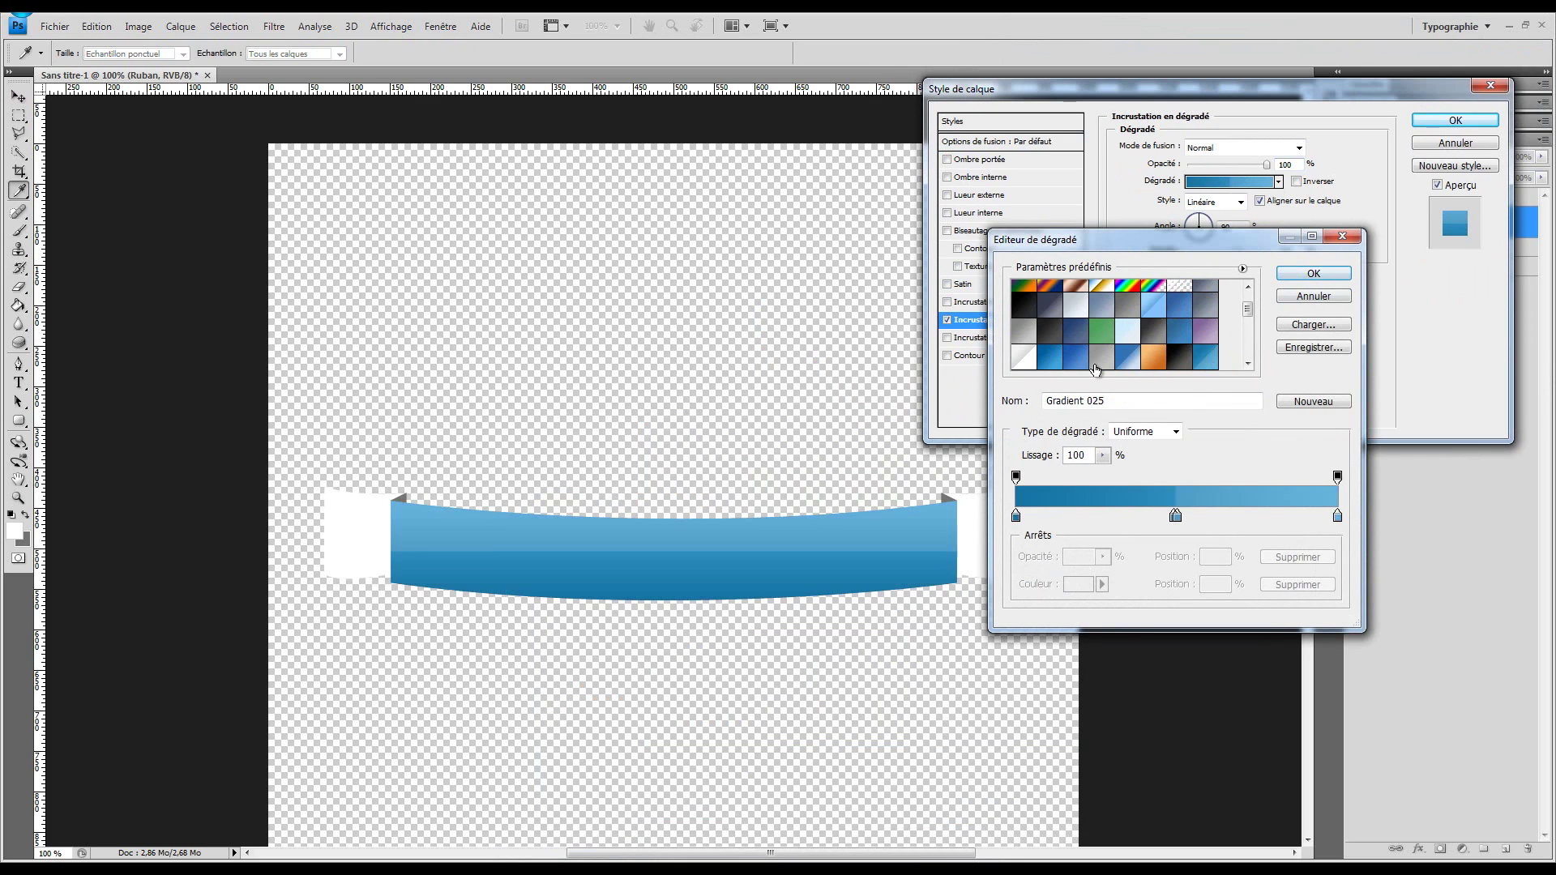
pyautogui.click(1071, 365)
pyautogui.click(1048, 367)
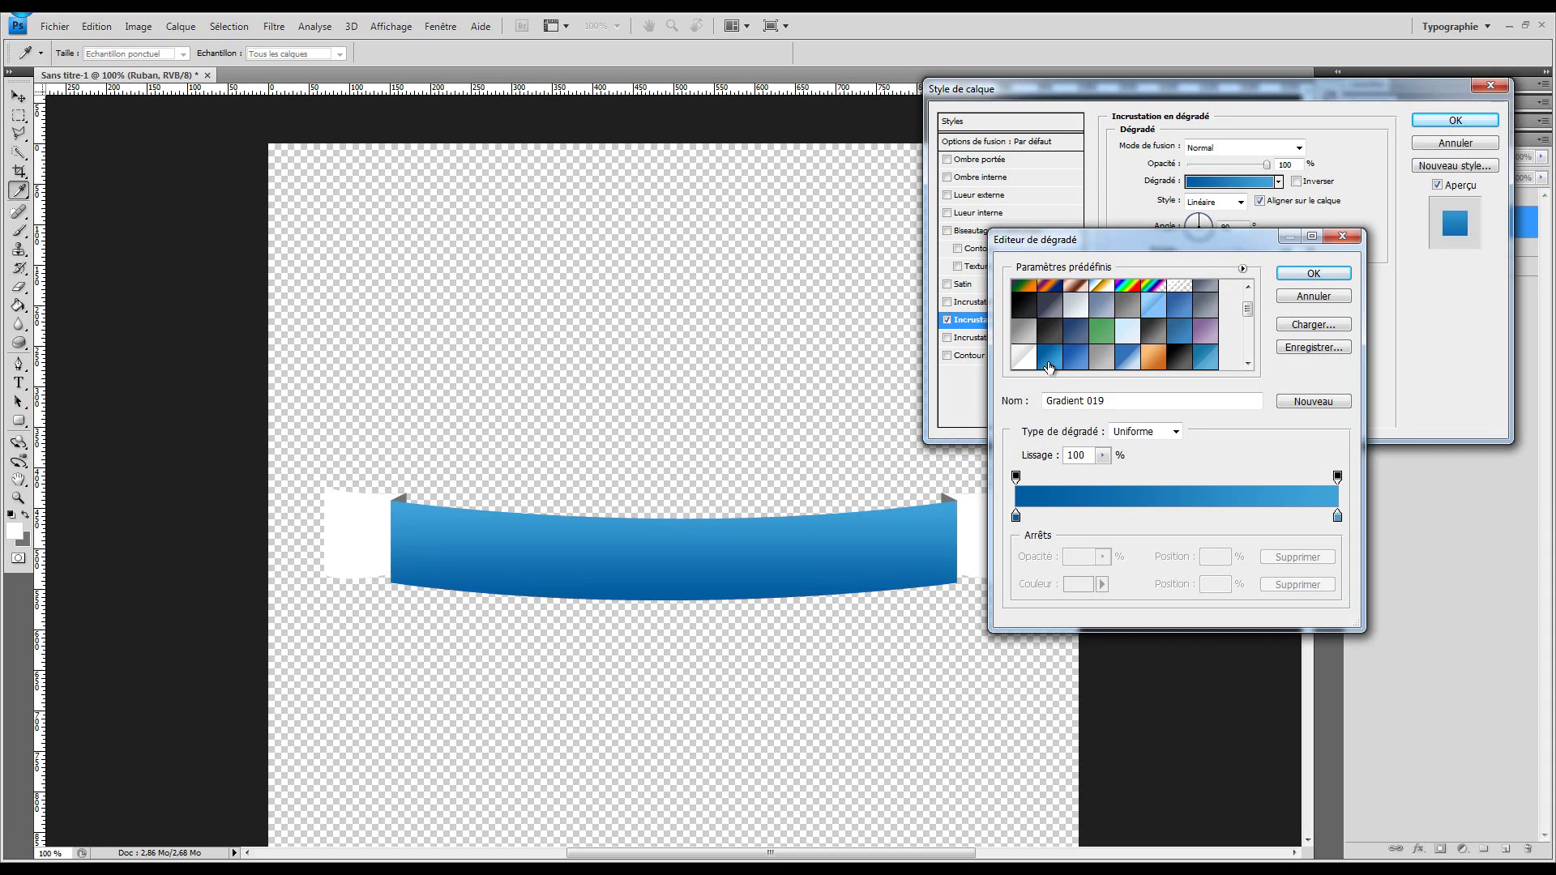
pyautogui.click(1181, 332)
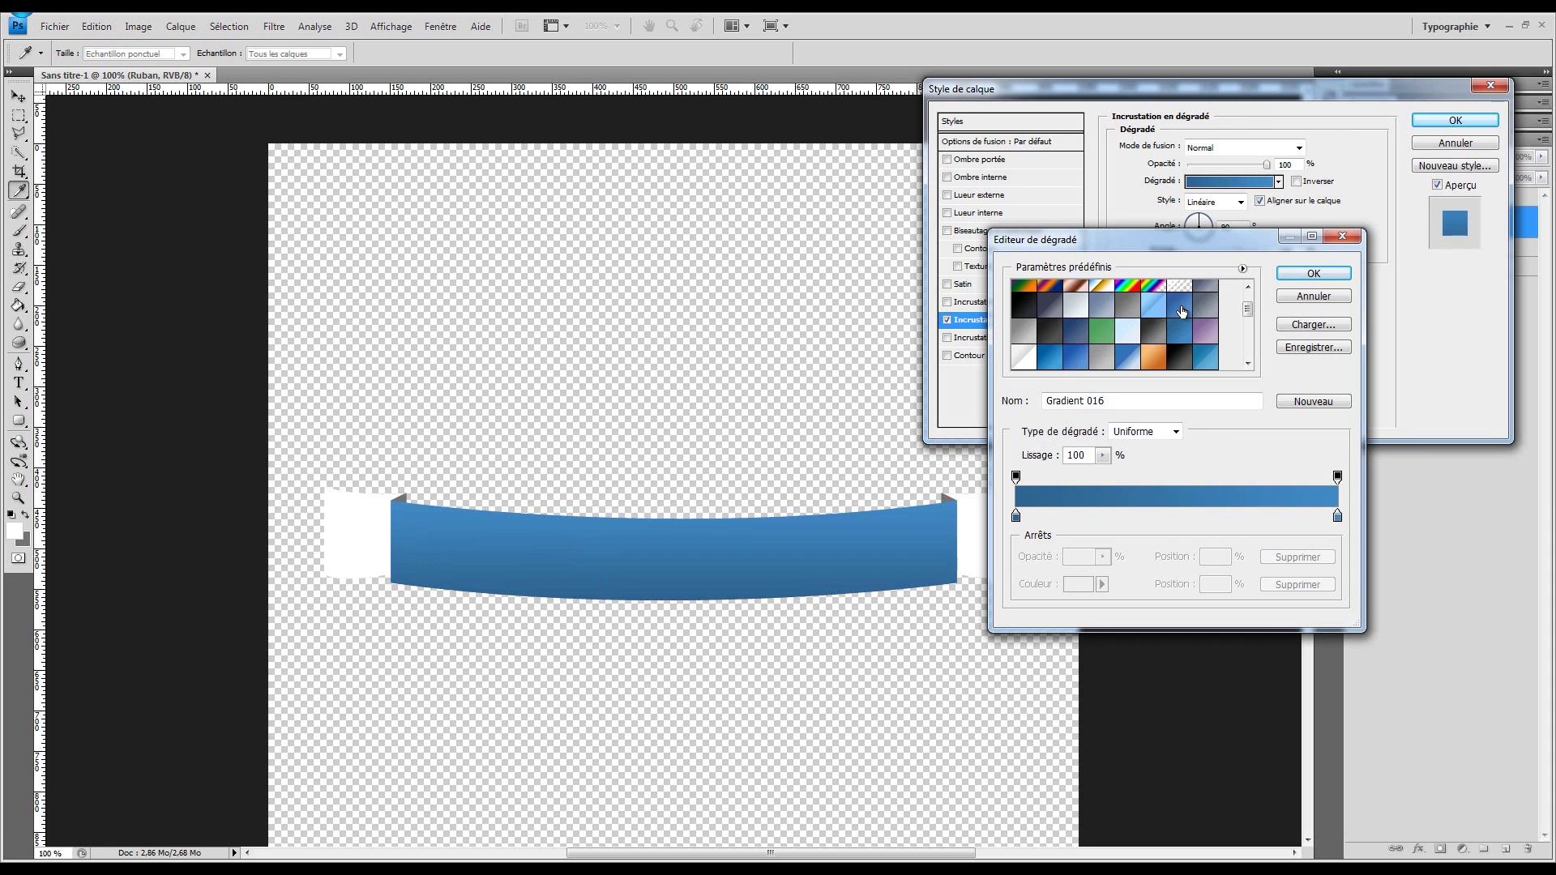
pyautogui.click(1308, 277)
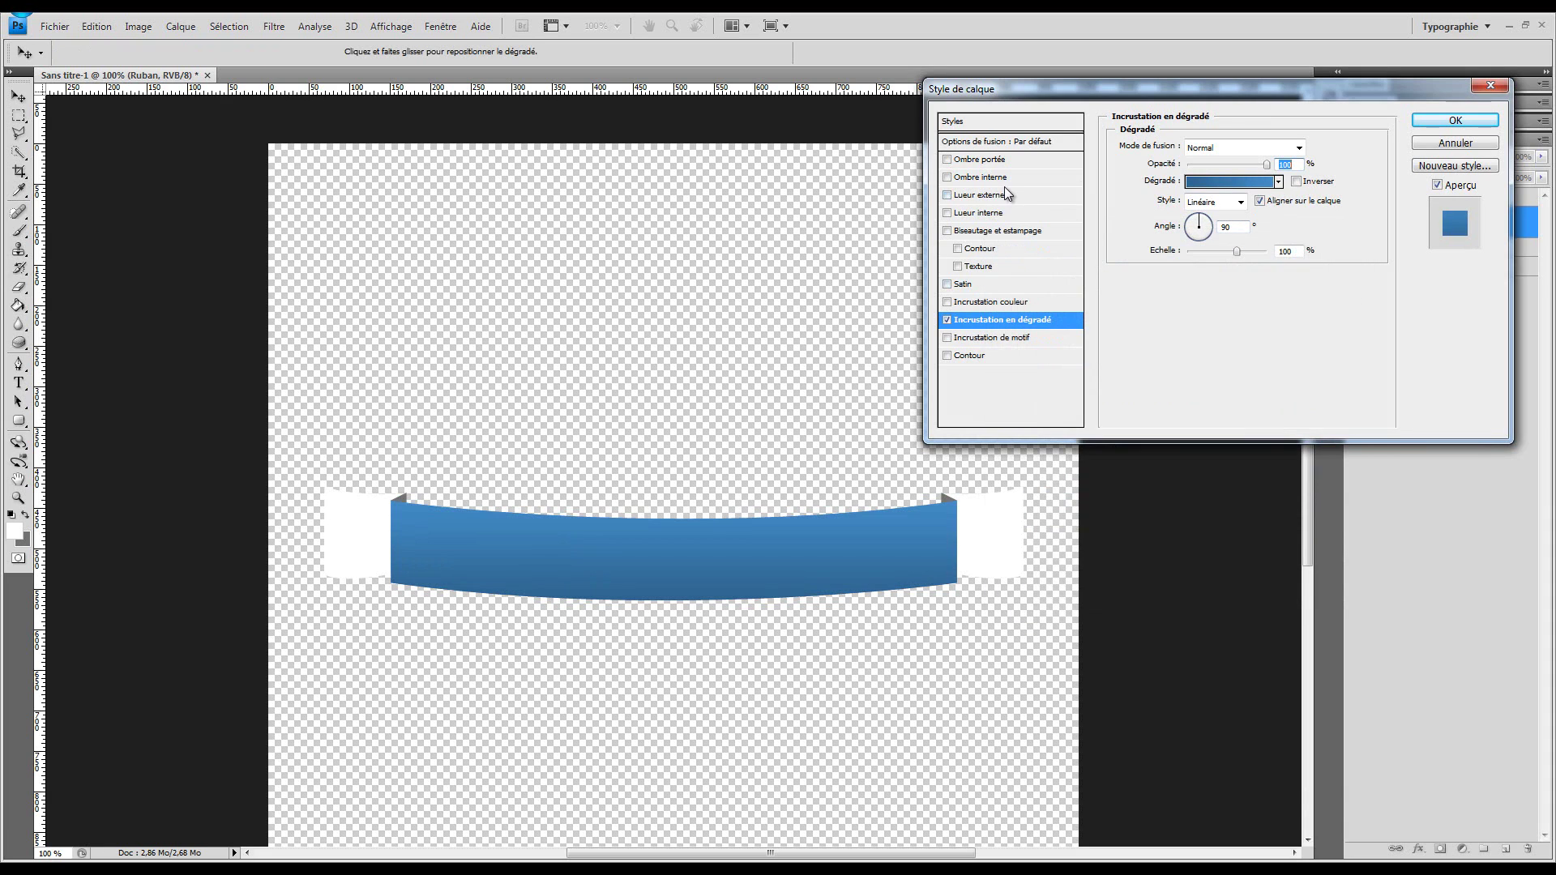
# Step: Try a black Contour stroke on the Ruban layer with the Intérieur position and a size of 5 px
pyautogui.click(982, 355)
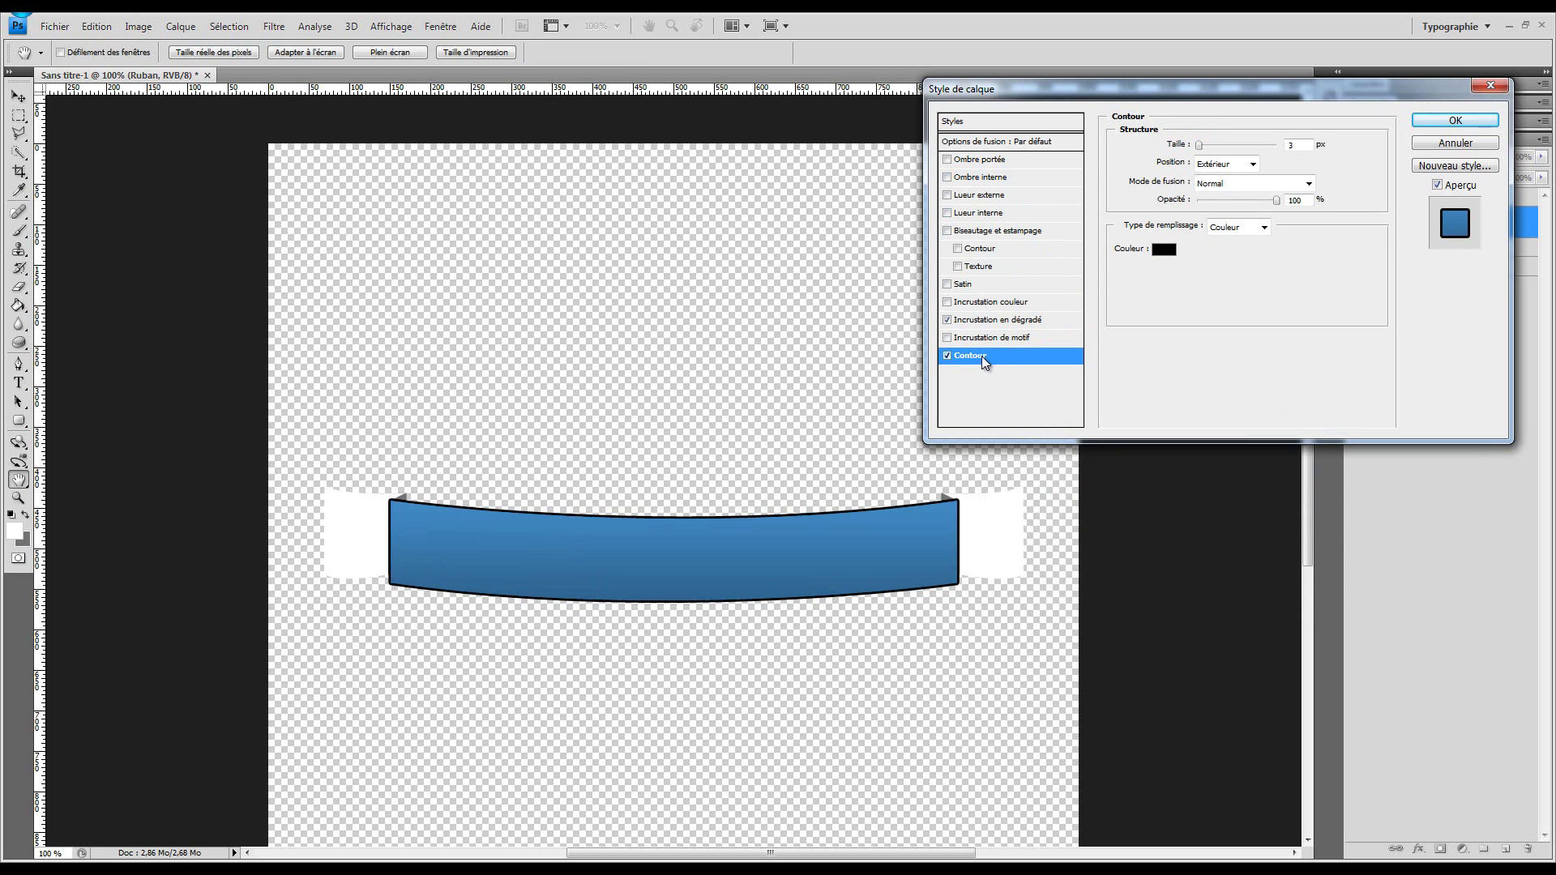
pyautogui.click(1216, 166)
pyautogui.click(1212, 187)
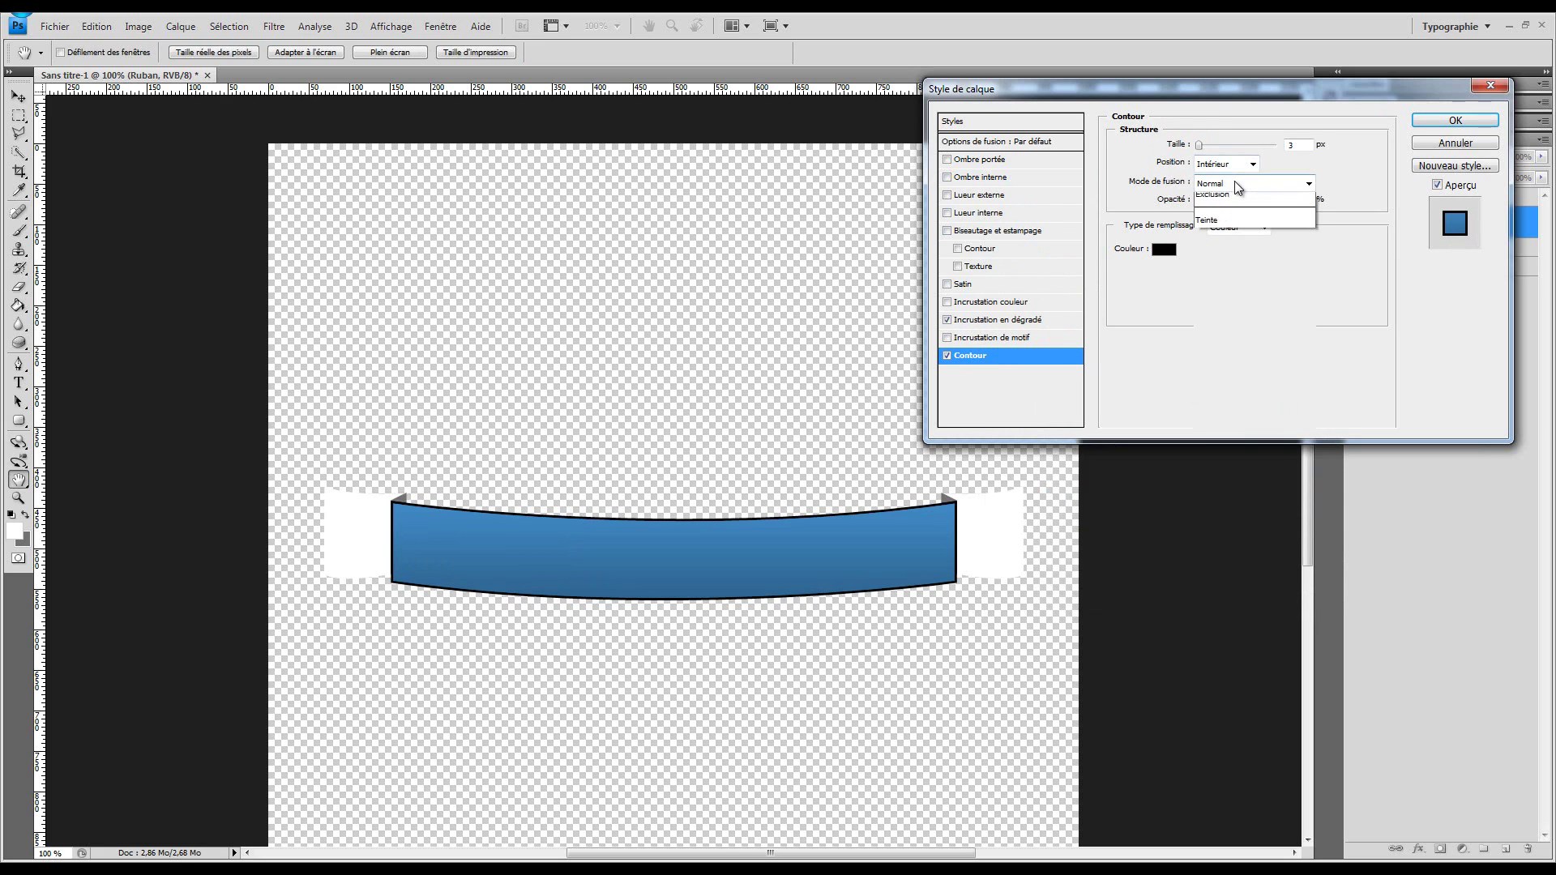
pyautogui.click(1236, 184)
pyautogui.click(1236, 184)
pyautogui.moveTo(1278, 200)
pyautogui.mouseDown()
pyautogui.moveTo(1240, 201)
pyautogui.moveTo(1319, 201)
pyautogui.mouseUp()
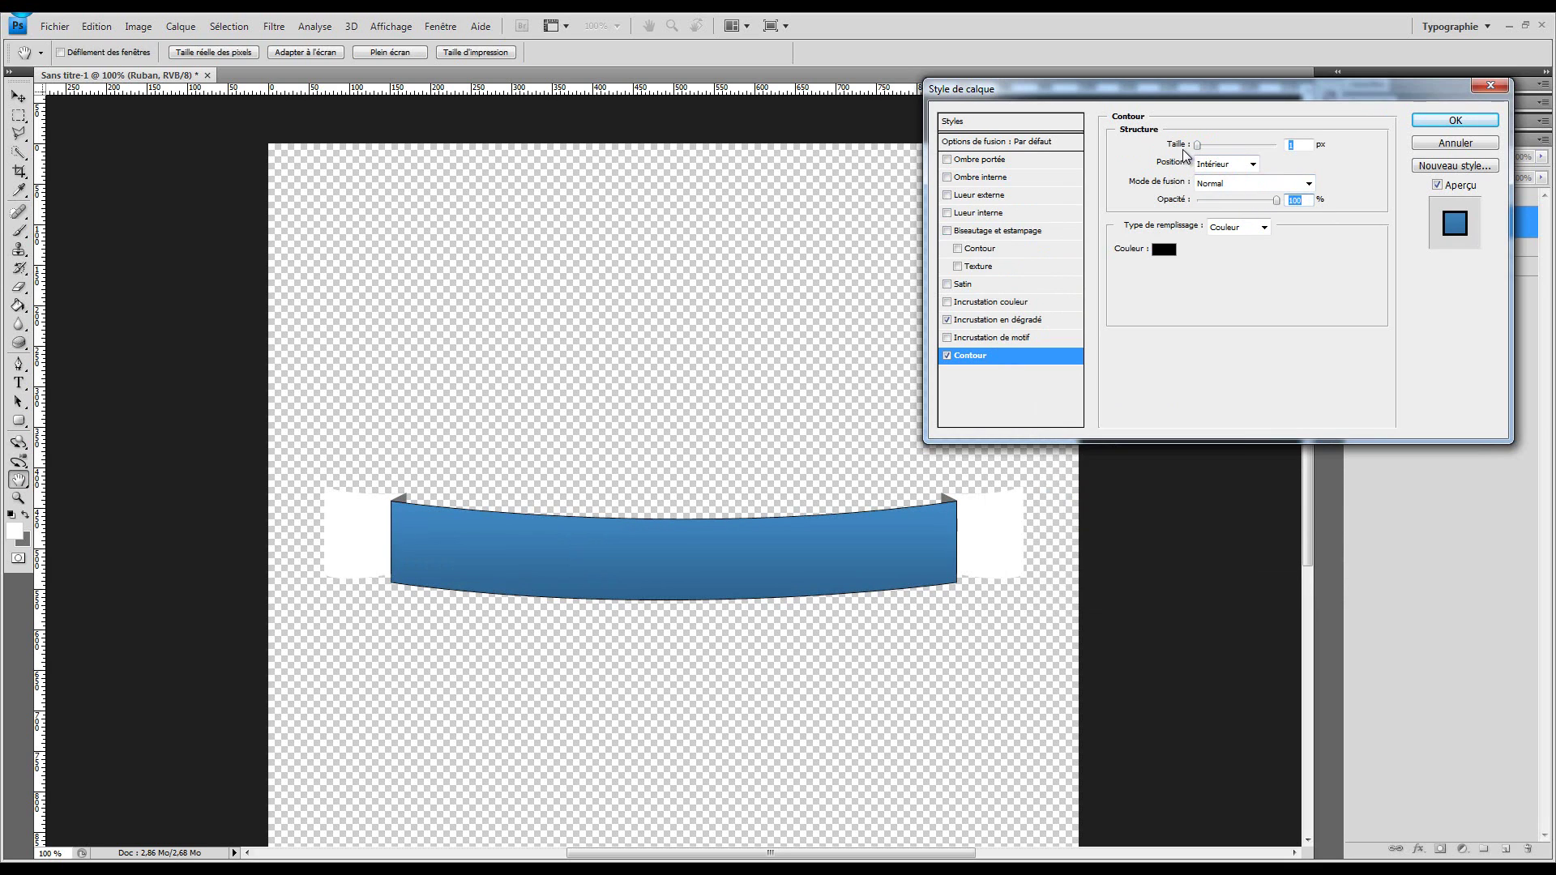
pyautogui.moveTo(1196, 148)
pyautogui.mouseDown()
pyautogui.moveTo(1255, 166)
pyautogui.moveTo(1202, 166)
pyautogui.mouseUp()
# Step: Try out blend modes for the ribbon's stroke, then test it in Normal mode with the Centre position and a size of 1 px
pyautogui.click(1248, 183)
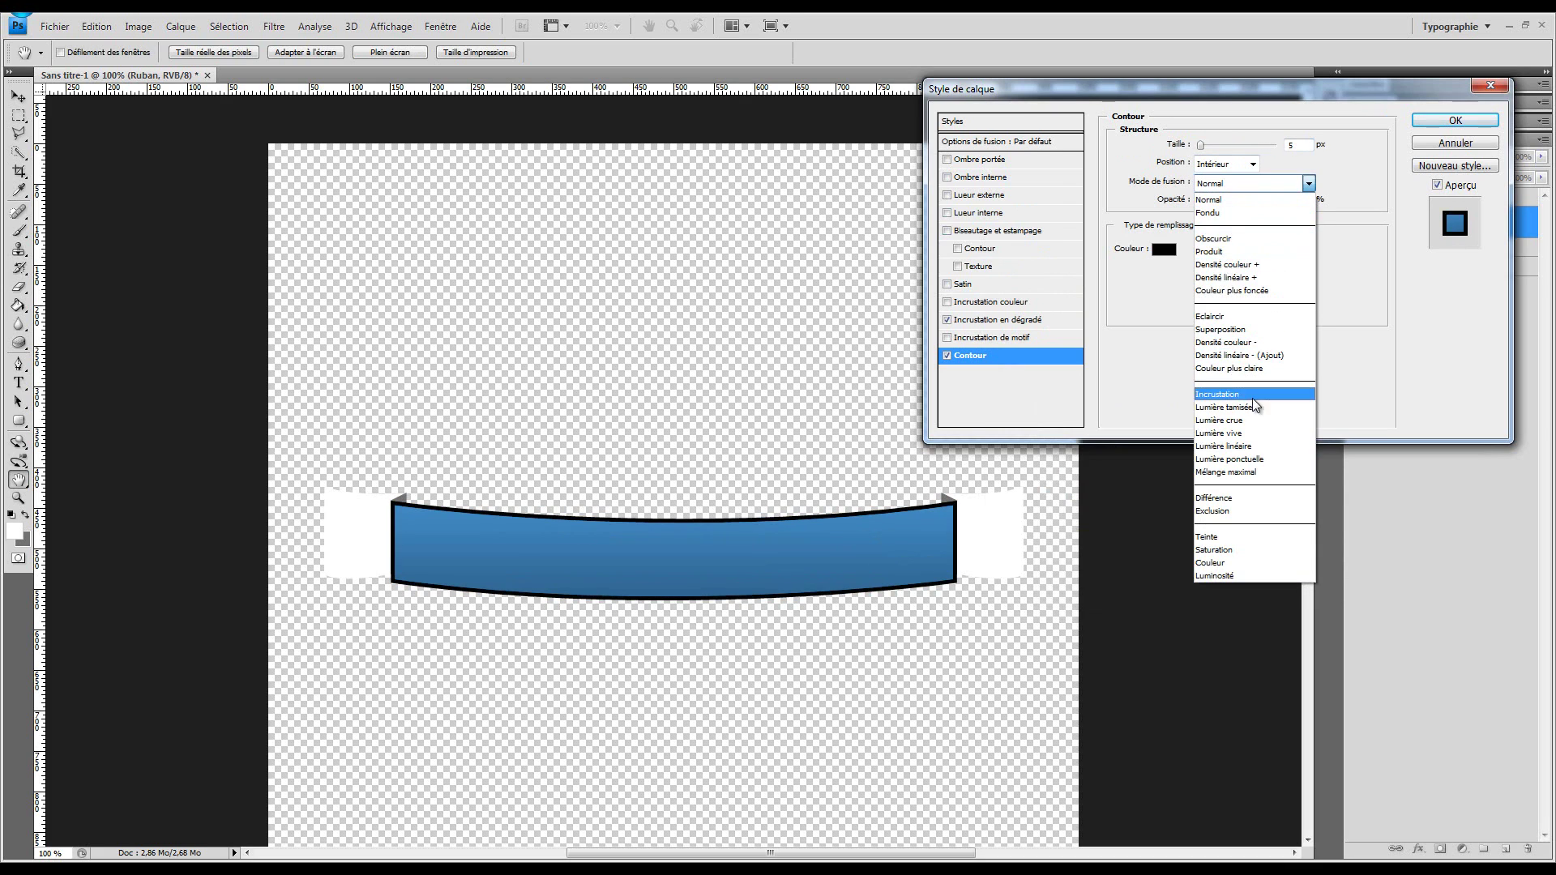
pyautogui.click(1248, 401)
pyautogui.press('Down')
pyautogui.press('Down')
pyautogui.press('Down')
pyautogui.press('Down')
pyautogui.press('Down')
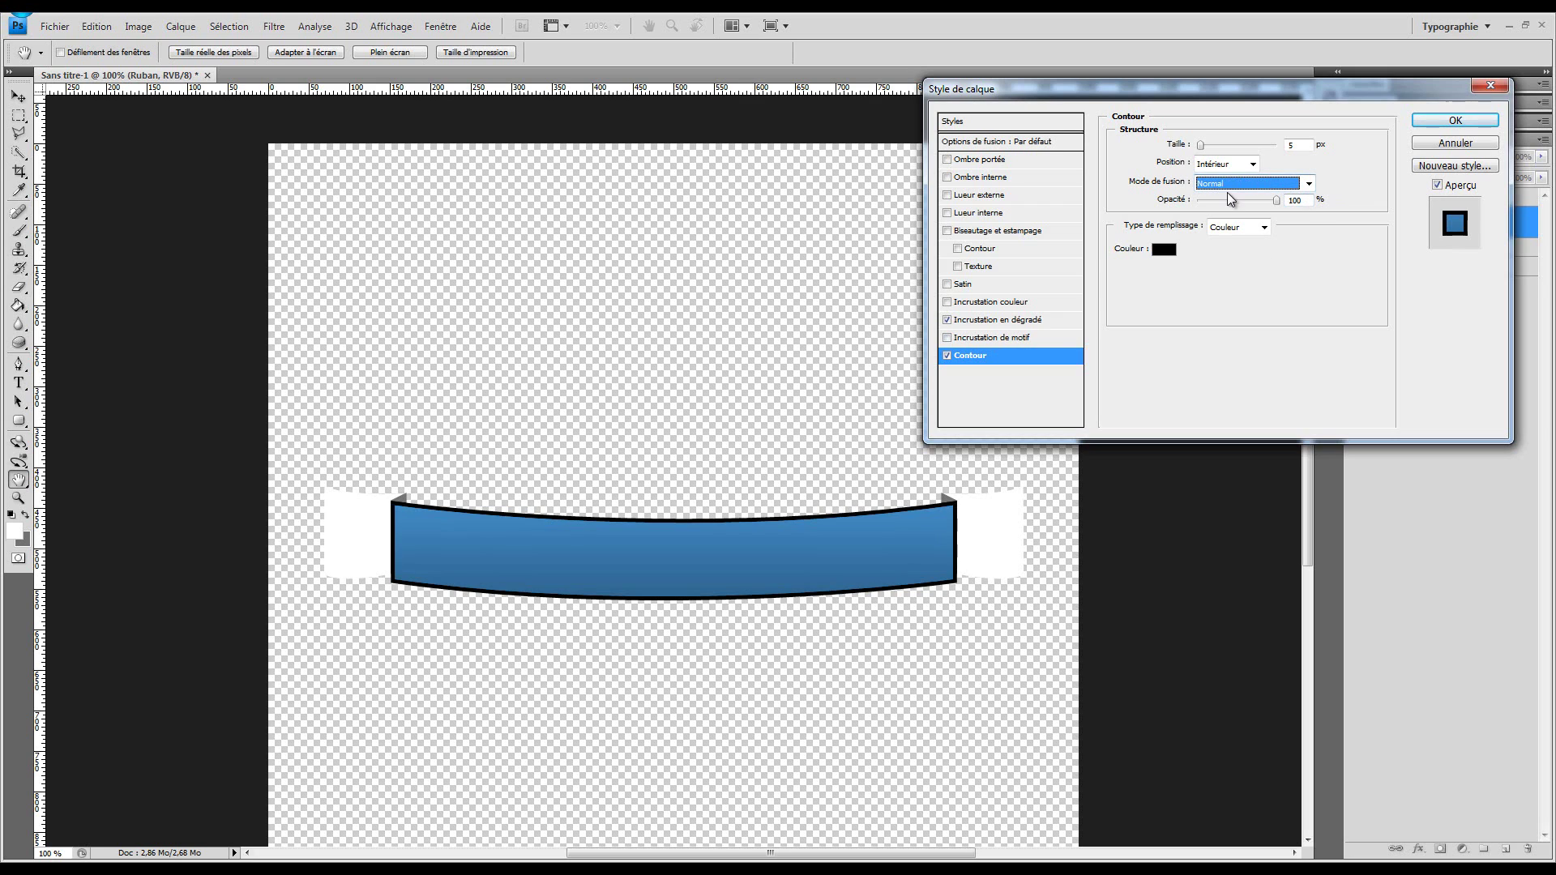
pyautogui.click(1229, 165)
pyautogui.click(1209, 206)
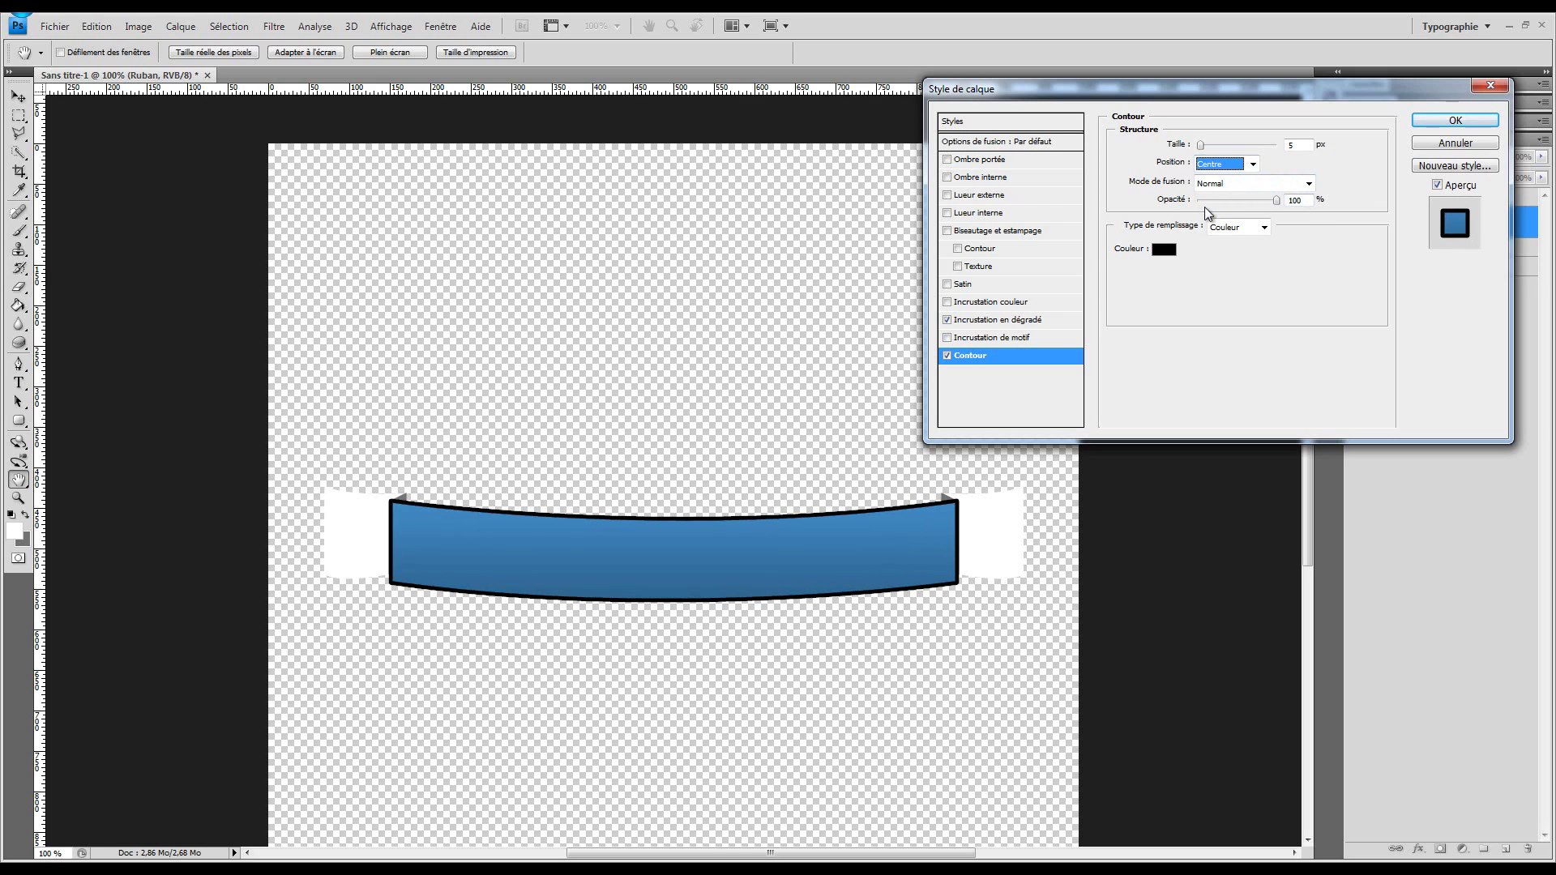
pyautogui.moveTo(1200, 145); pyautogui.dragTo(1175, 151)
# Step: Disable the ribbon's Contour effect, and try Biseautage et estampage before disabling it too
pyautogui.click(947, 355)
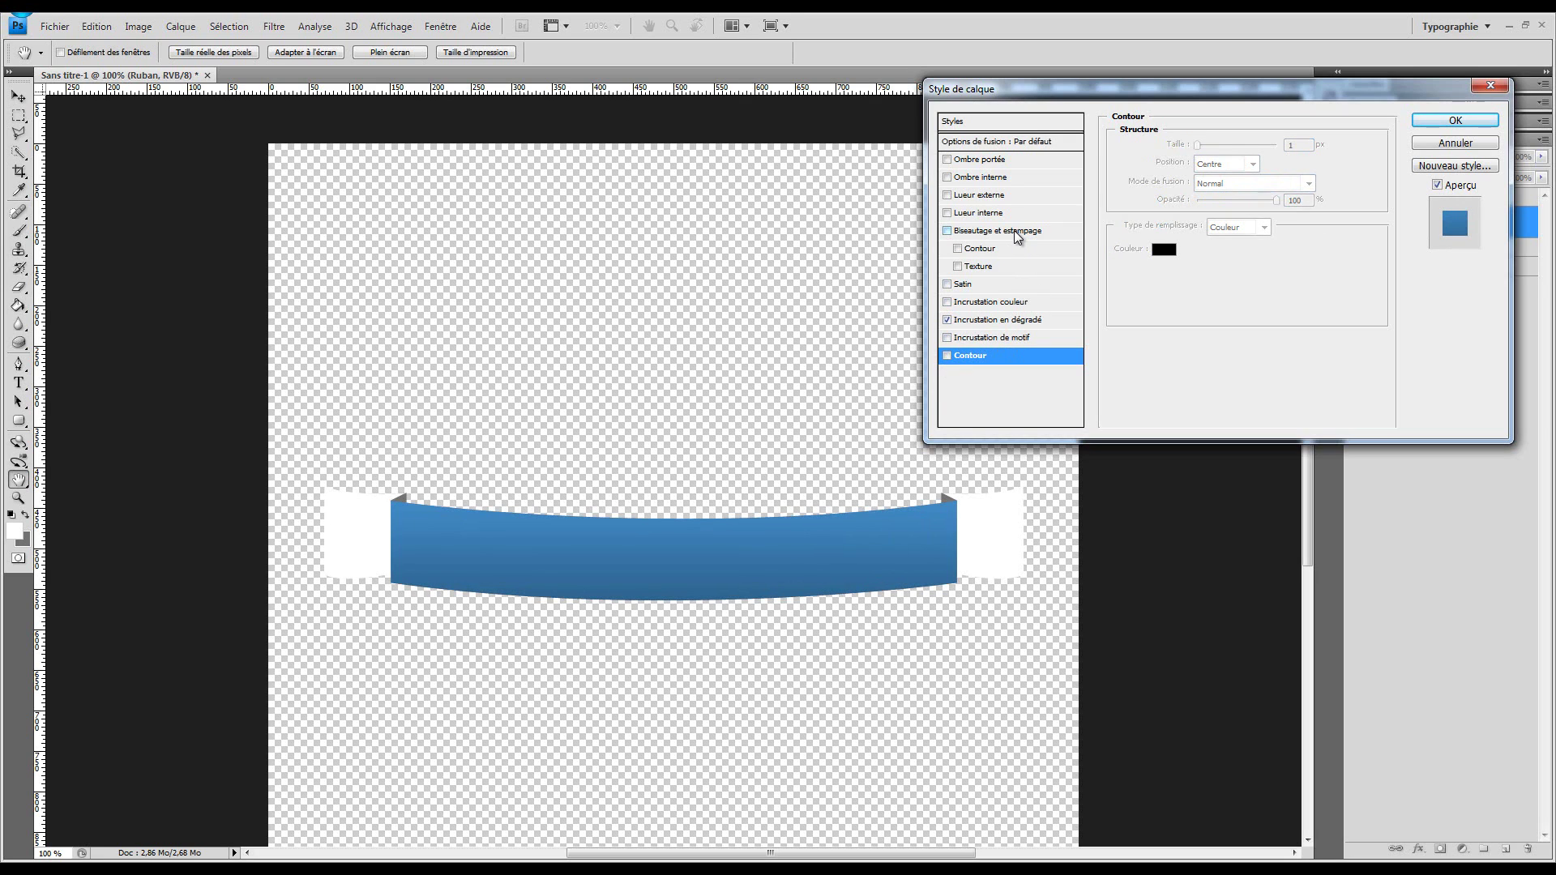
pyautogui.click(1002, 233)
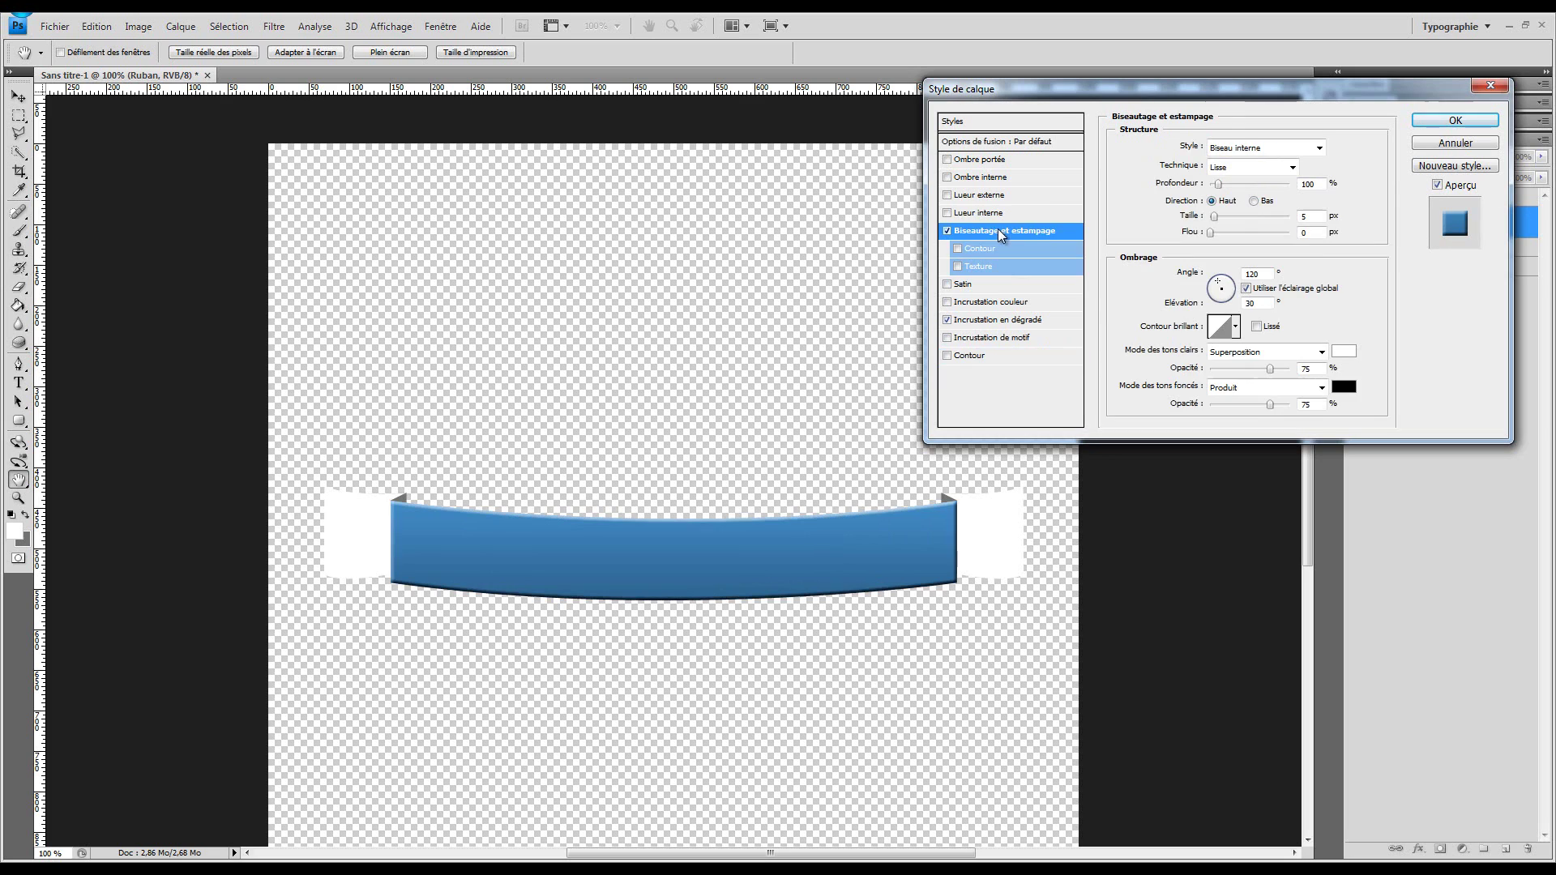
pyautogui.click(946, 230)
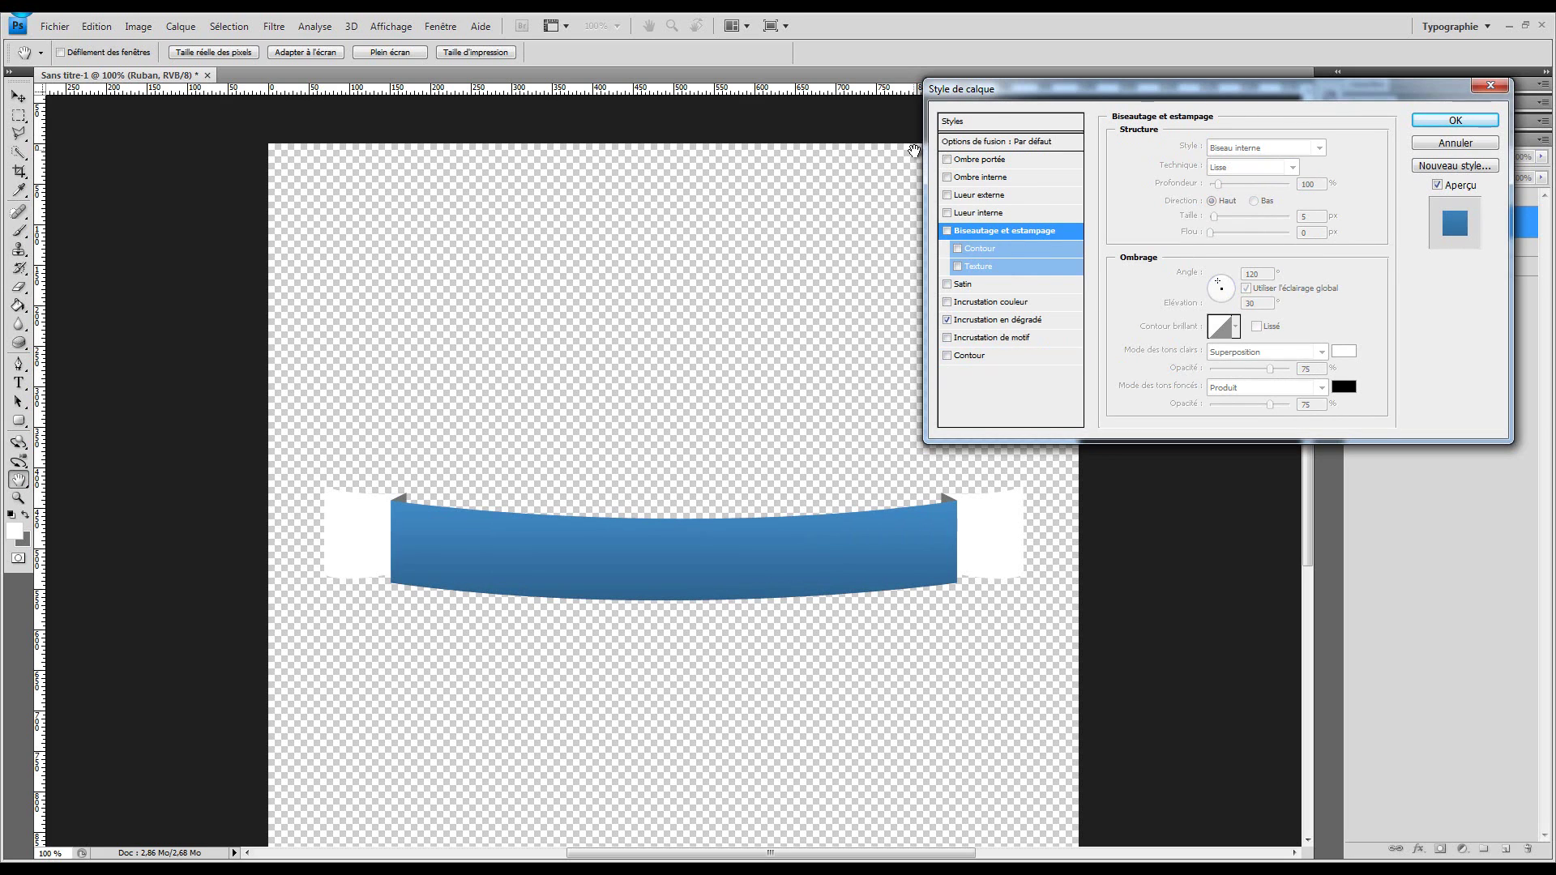
# Step: Add an Ombre interne effect to the Ruban layer with a distance of 0 px and a reduced size
pyautogui.click(987, 177)
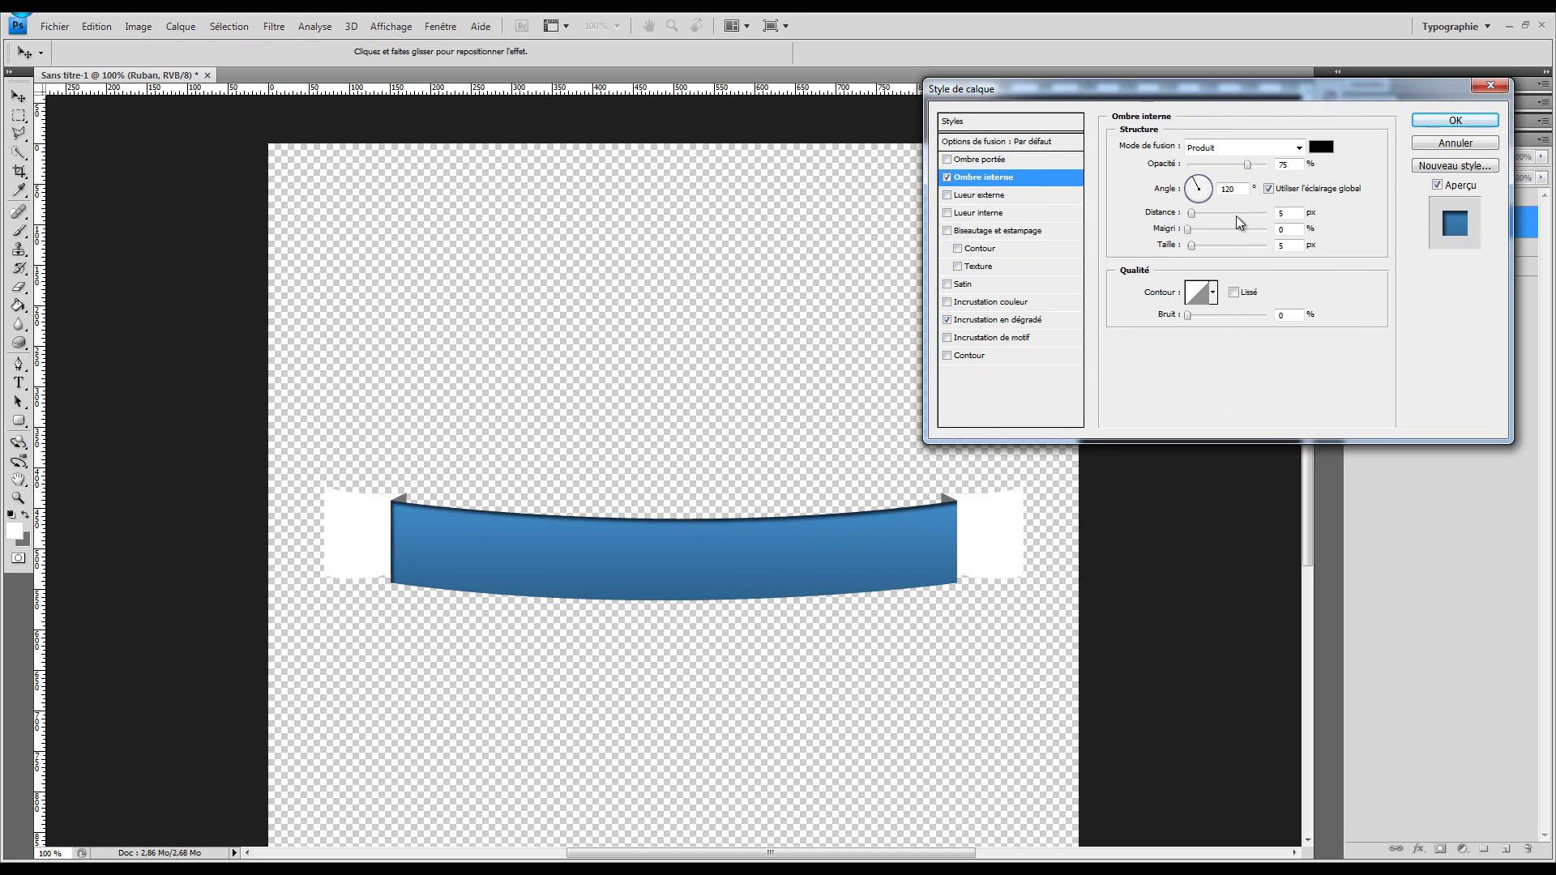
pyautogui.moveTo(1193, 214); pyautogui.dragTo(1090, 226)
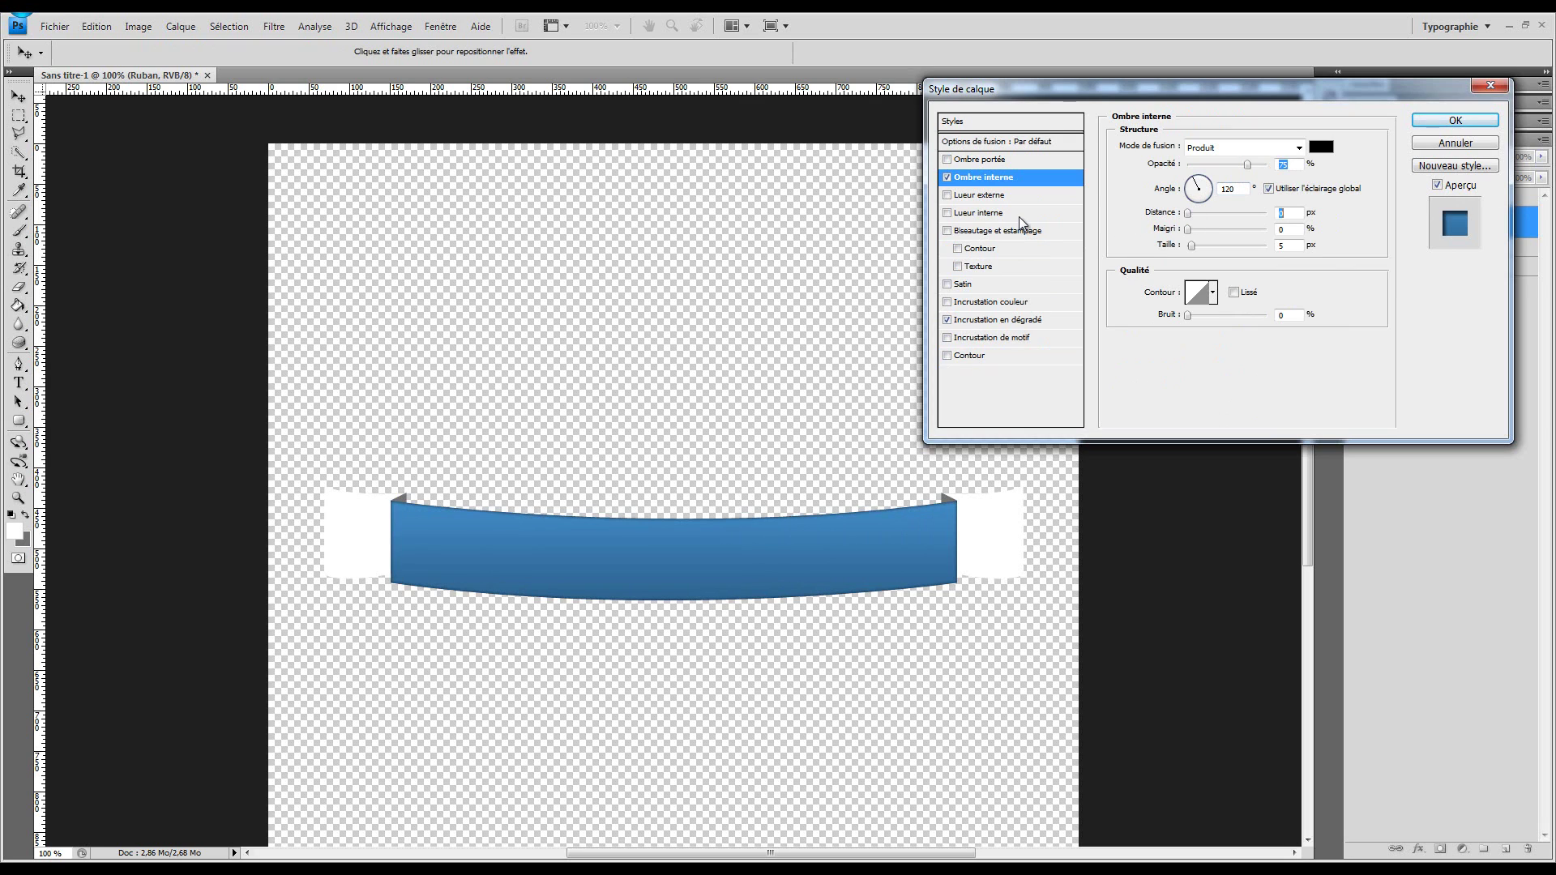
pyautogui.moveTo(1192, 246); pyautogui.dragTo(1190, 249)
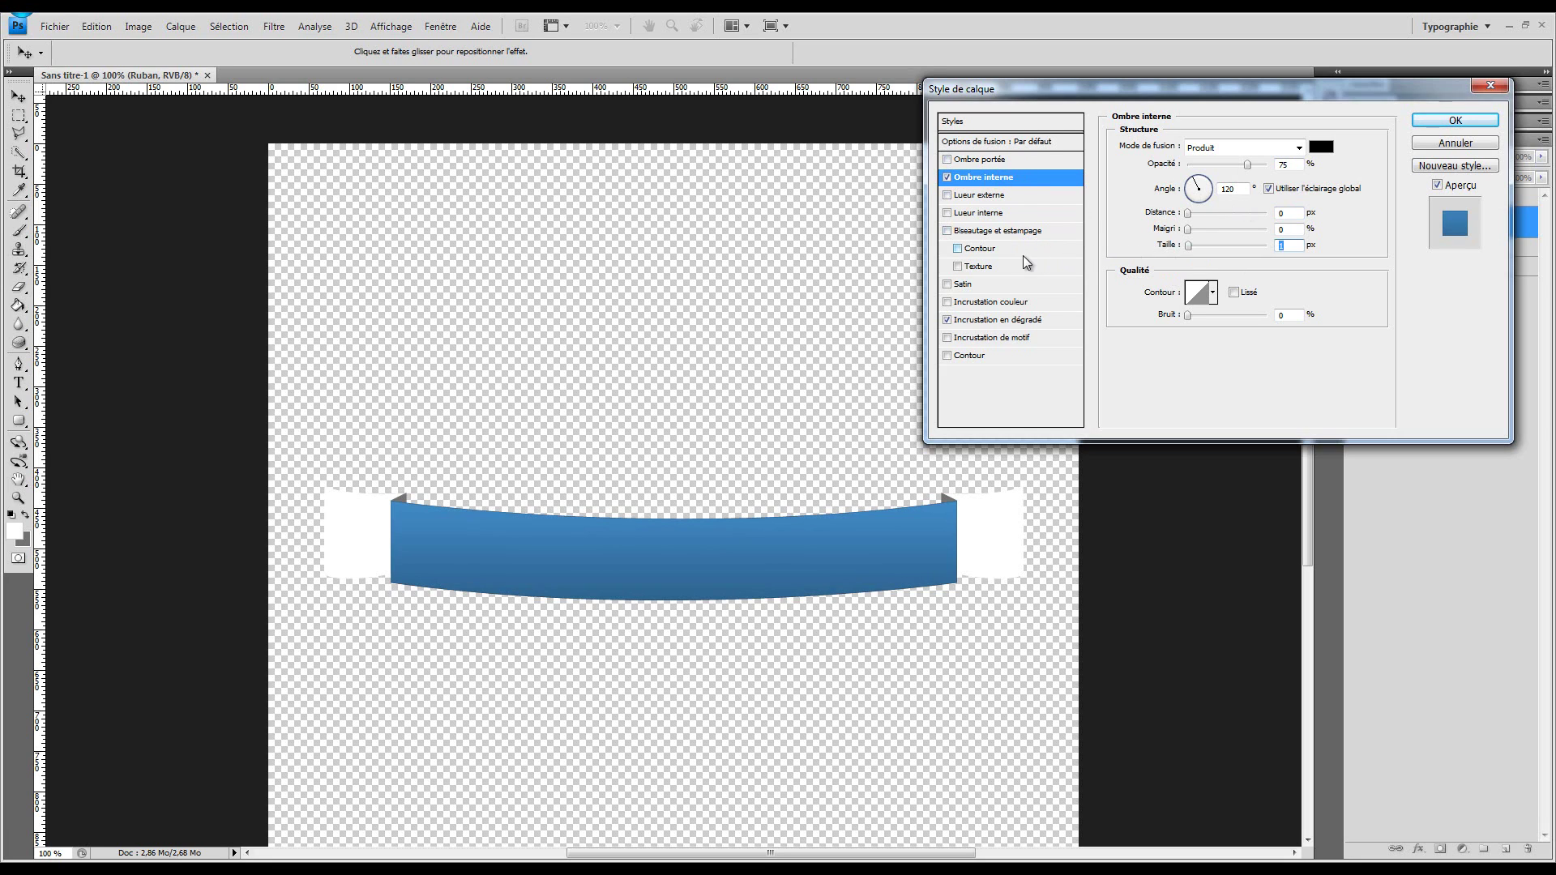
# Step: Add a Lueur interne effect to the Ruban layer and set its colour to light blue a3d0ff
pyautogui.click(1013, 213)
pyautogui.click(1161, 201)
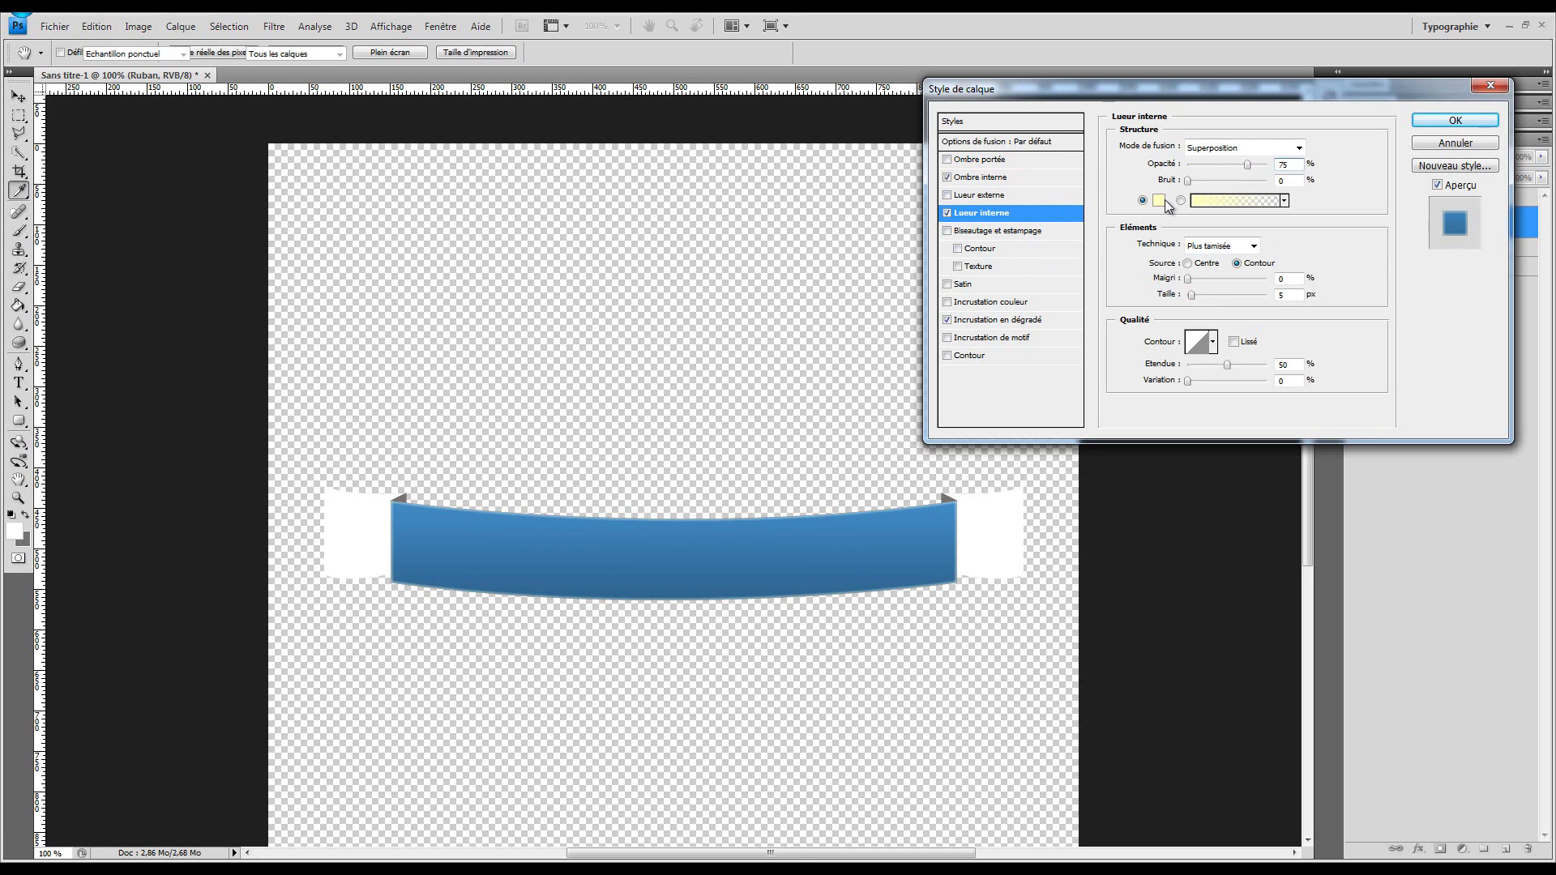
pyautogui.moveTo(469, 649)
pyautogui.mouseDown()
pyautogui.moveTo(590, 695)
pyautogui.moveTo(275, 628)
pyautogui.moveTo(364, 707)
pyautogui.moveTo(350, 687)
pyautogui.mouseUp()
pyautogui.click(587, 707)
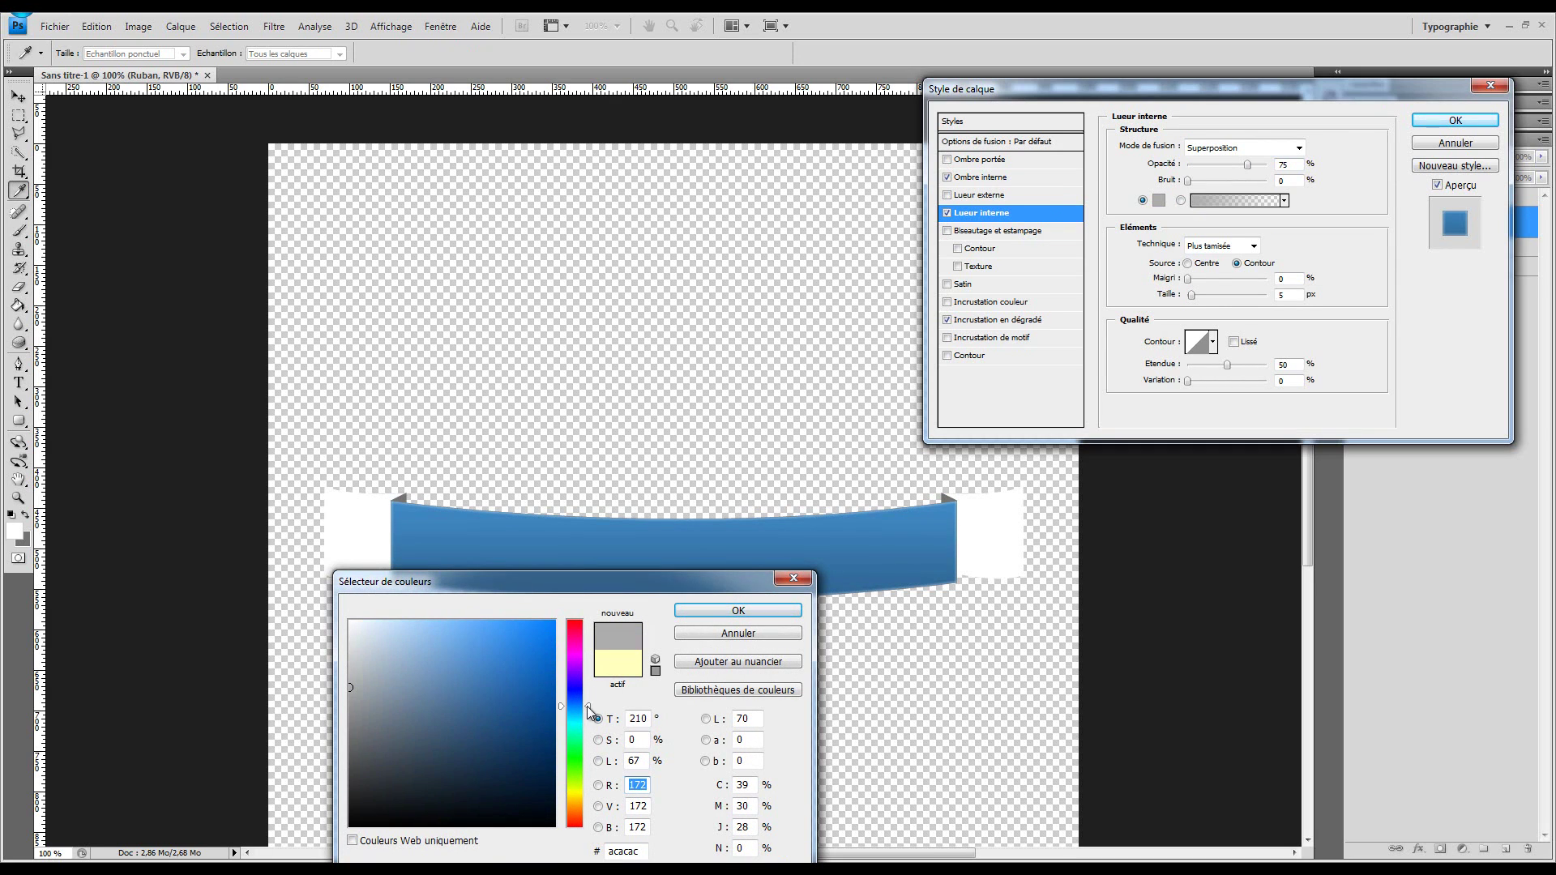
pyautogui.moveTo(551, 705)
pyautogui.mouseDown()
pyautogui.moveTo(423, 652)
pyautogui.moveTo(443, 604)
pyautogui.moveTo(423, 602)
pyautogui.mouseUp()
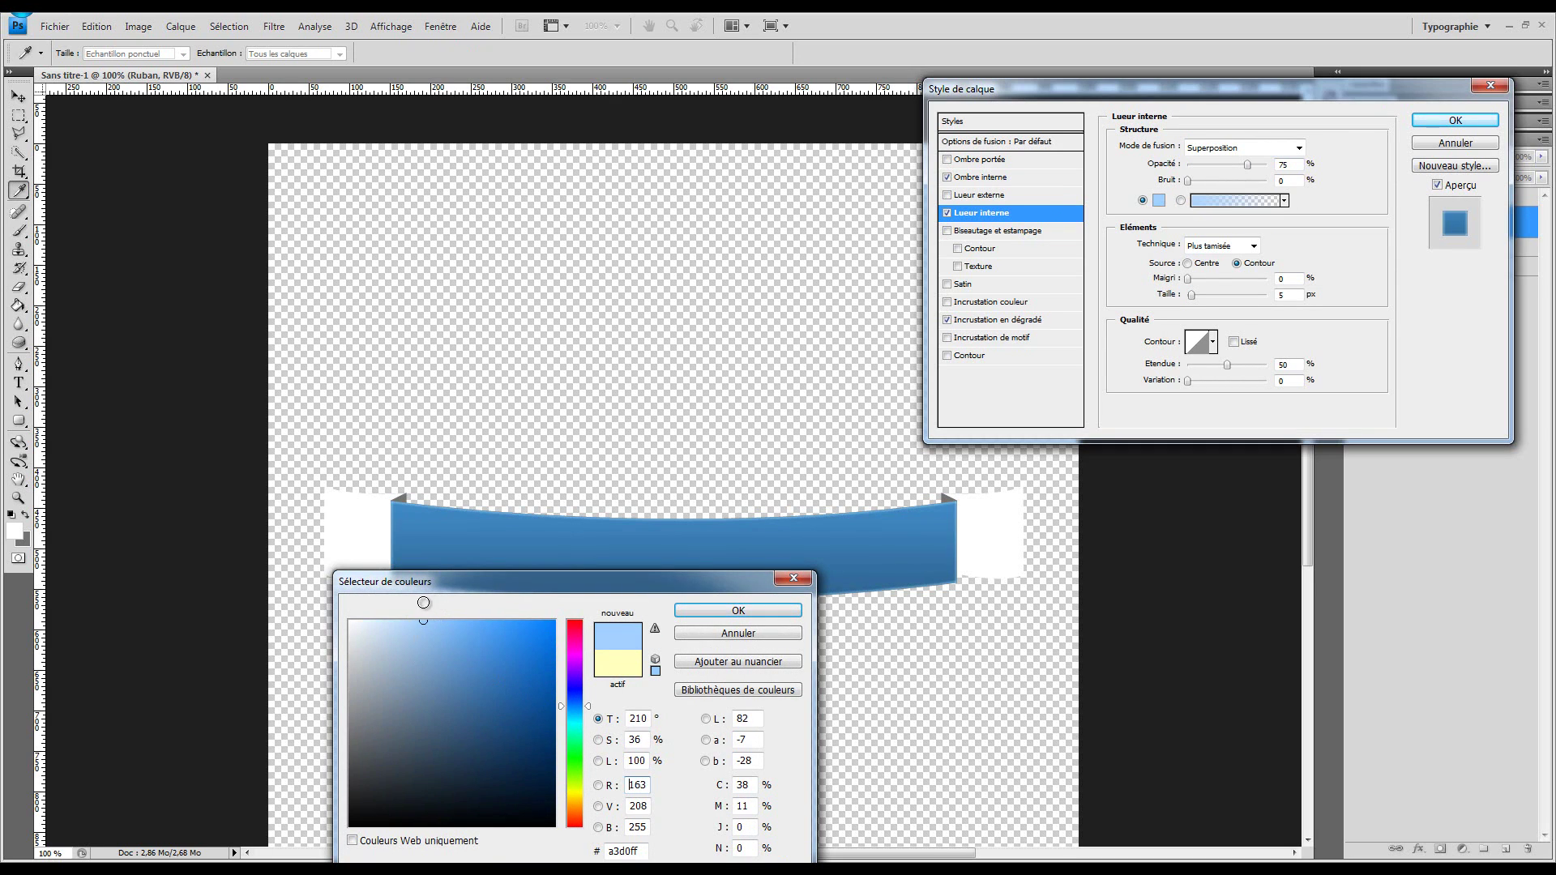
pyautogui.click(739, 610)
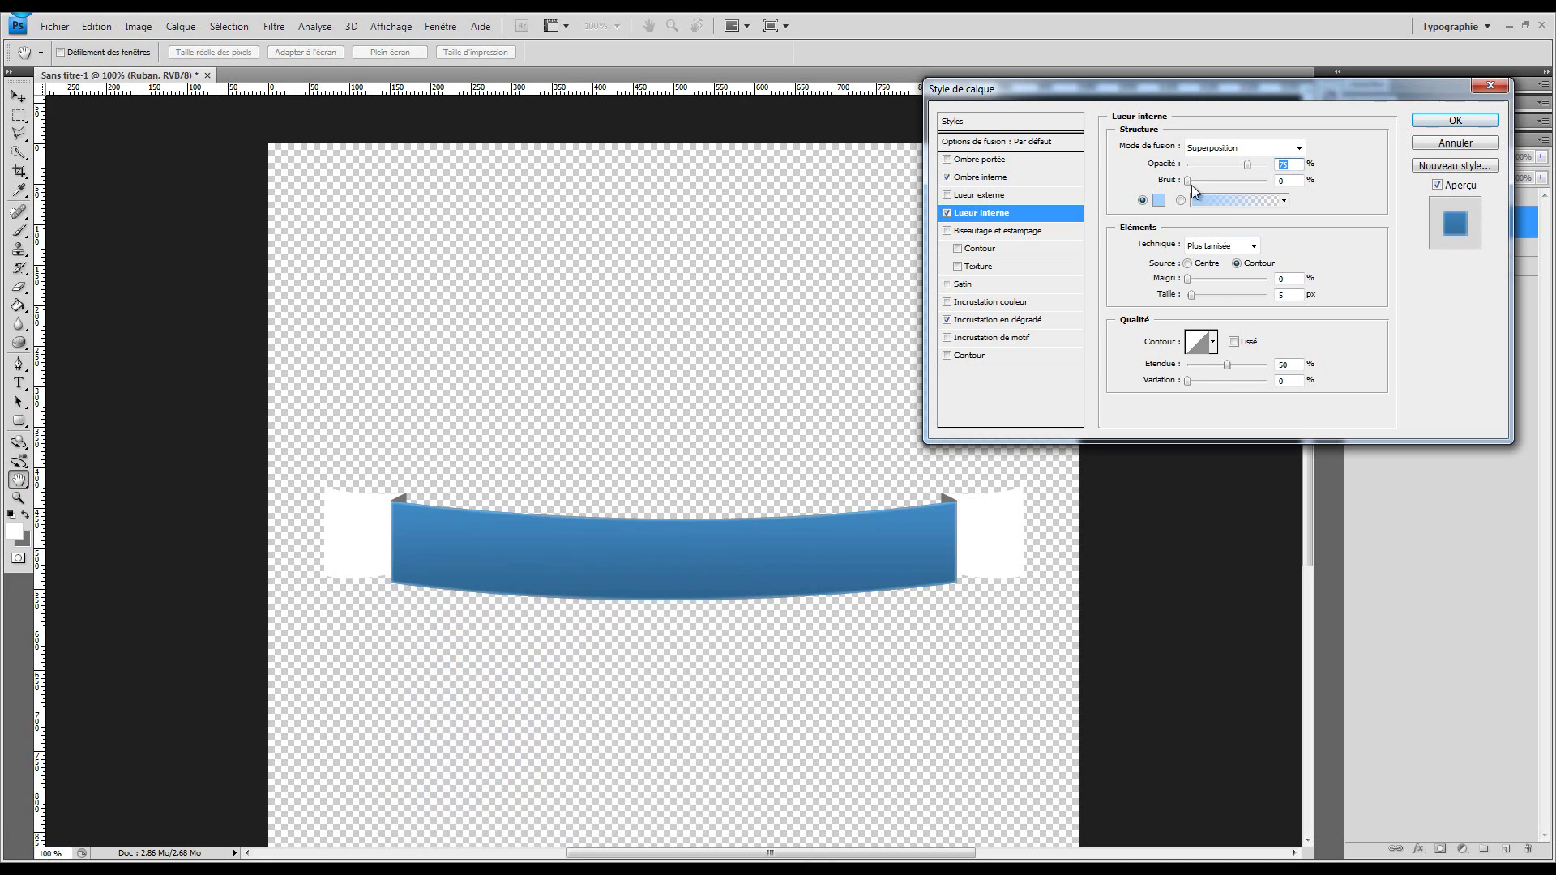
# Step: Set the inner glow's size to 16 px and apply the layer style to the ribbon
pyautogui.moveTo(1191, 299)
pyautogui.mouseDown()
pyautogui.moveTo(1201, 277)
pyautogui.moveTo(1188, 278)
pyautogui.mouseUp()
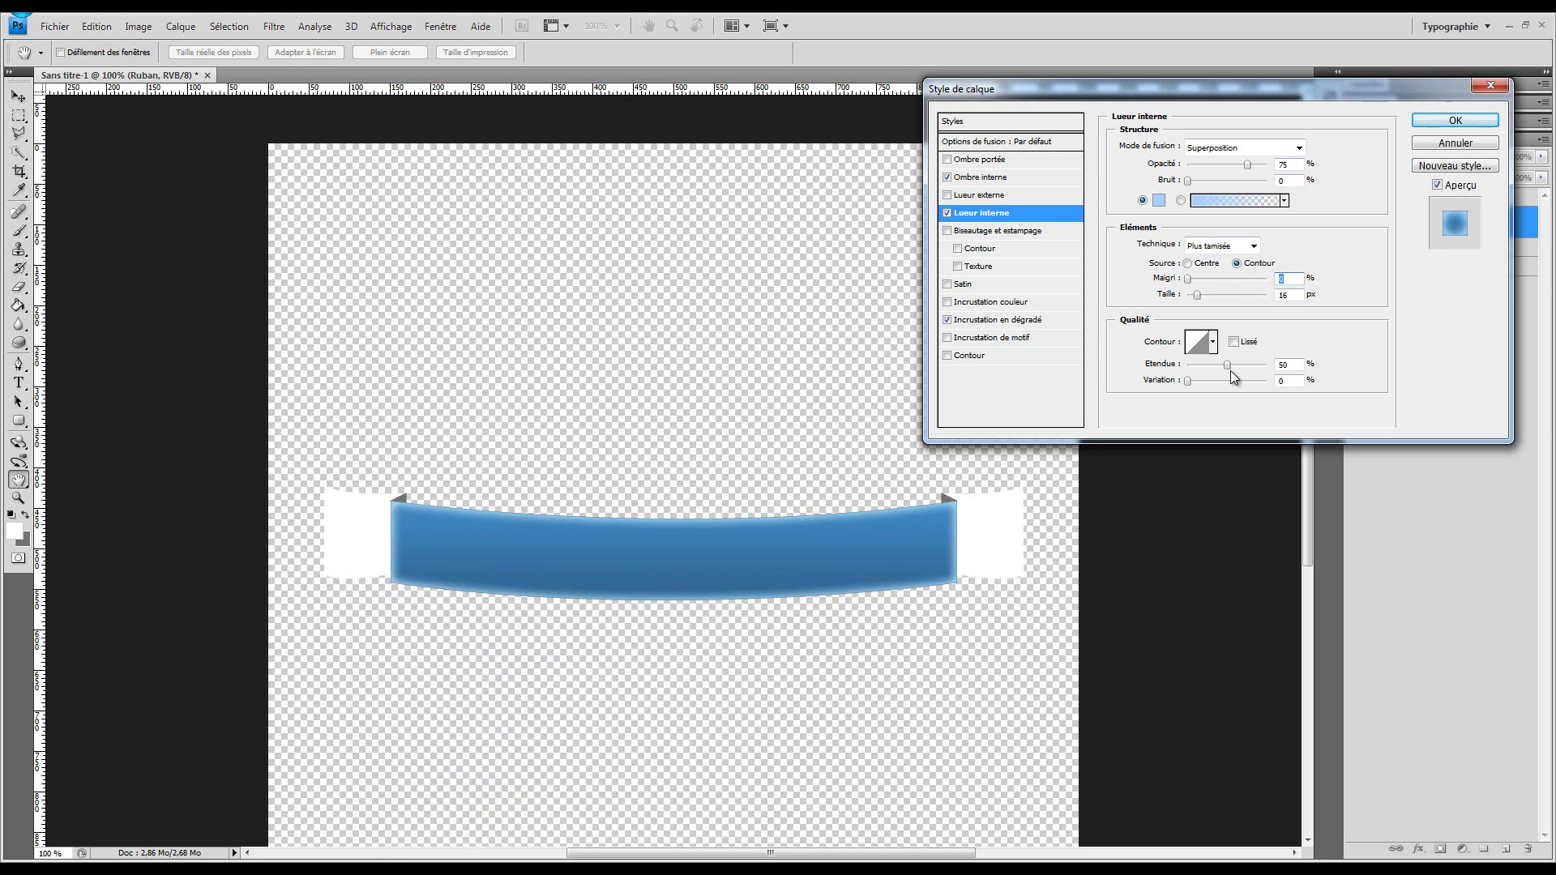
pyautogui.moveTo(1224, 366); pyautogui.dragTo(1224, 363)
pyautogui.click(1462, 128)
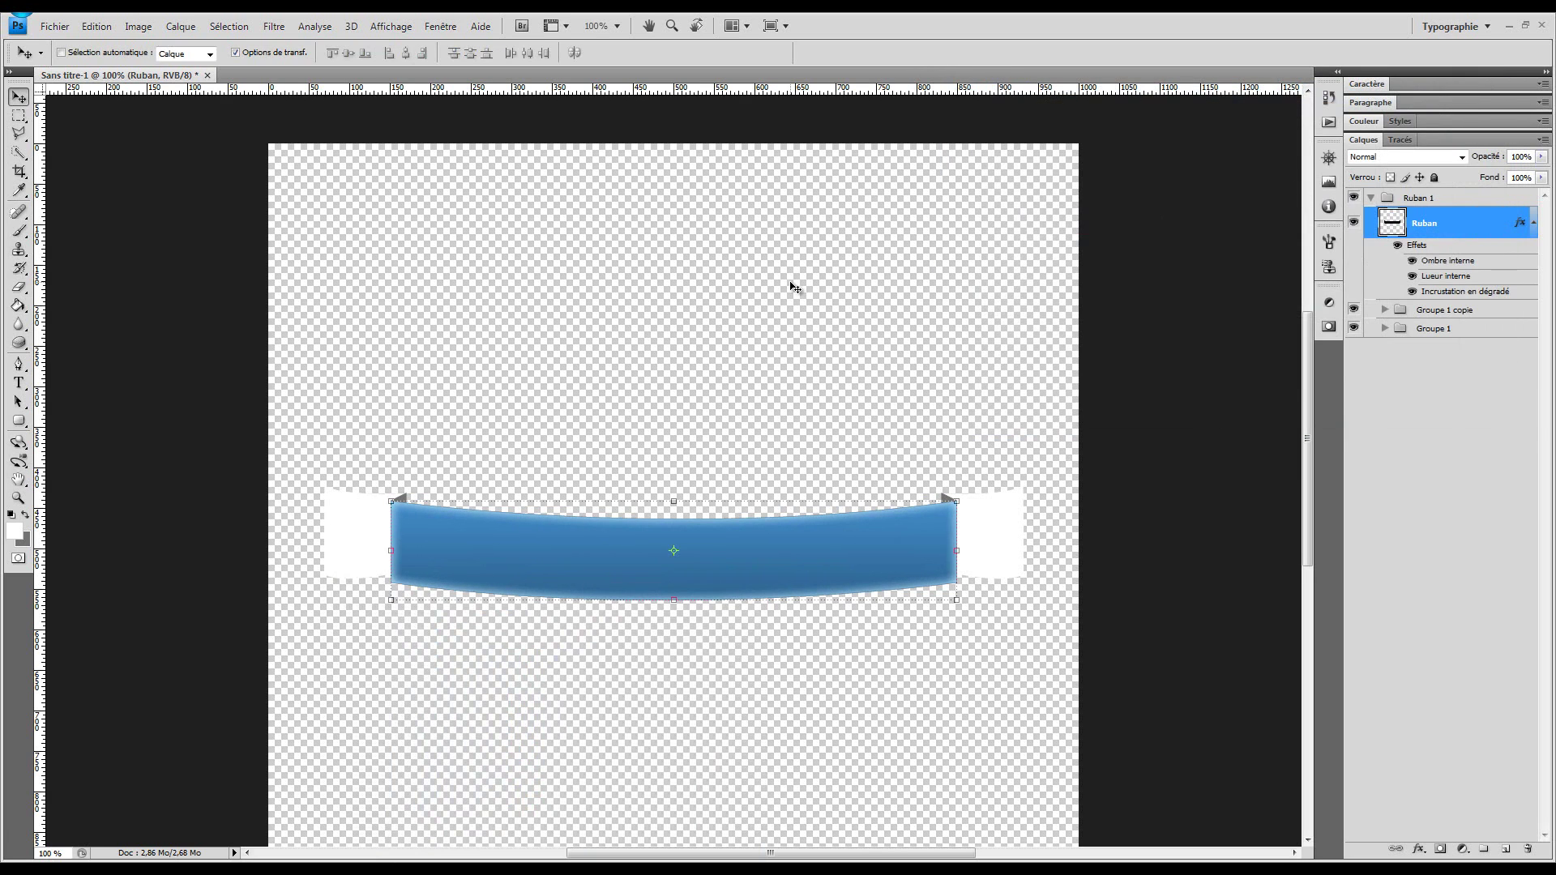
# Step: Copy the layer style of the Ruban layer
pyautogui.press('z')
pyautogui.click(409, 52)
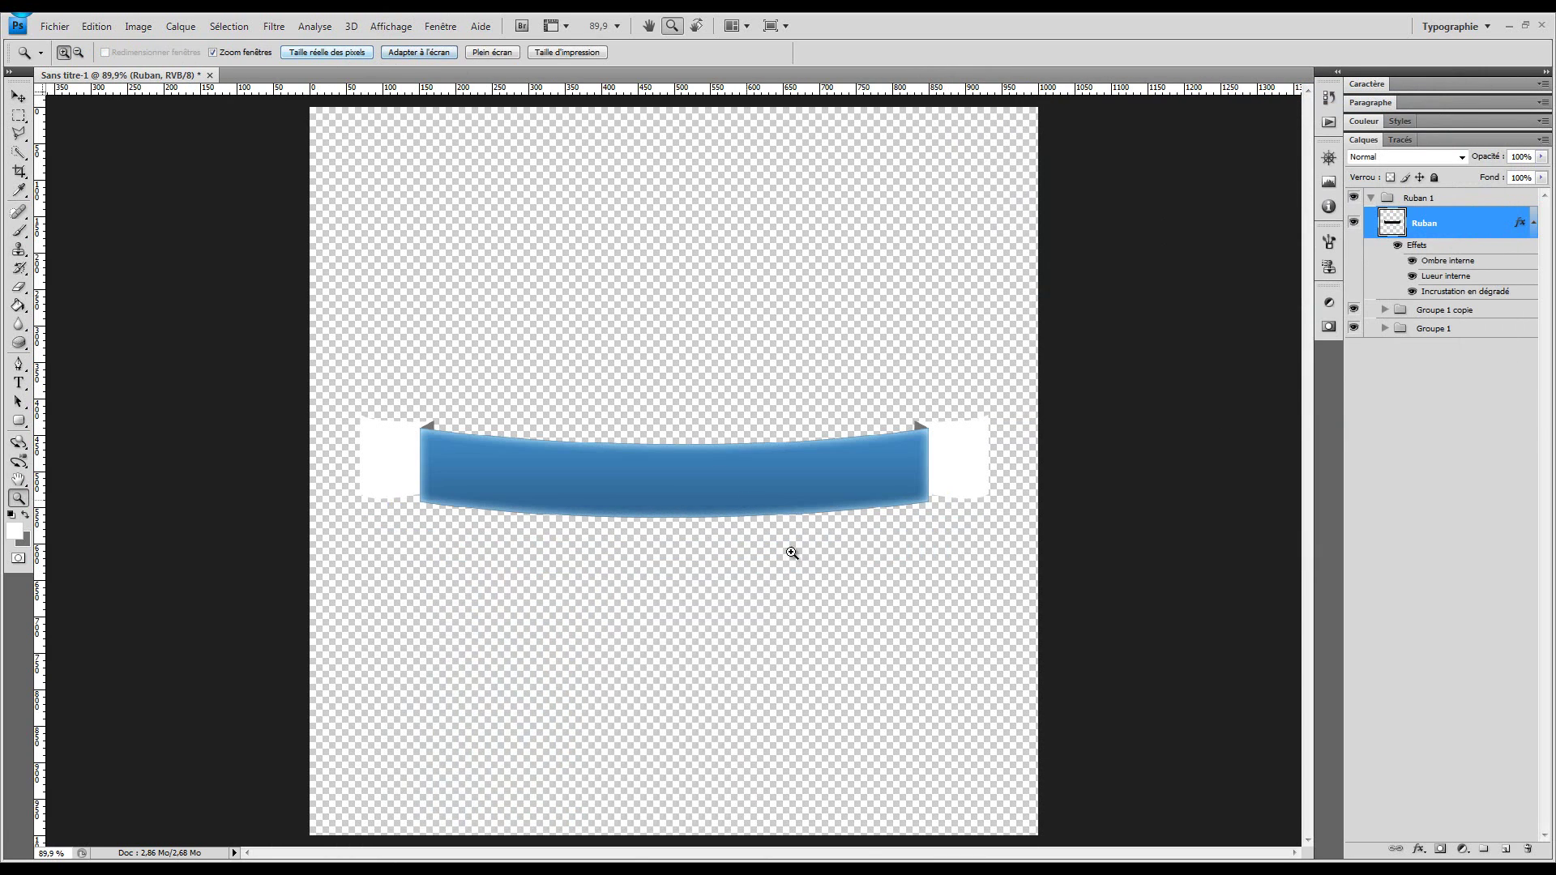
pyautogui.click(18, 97)
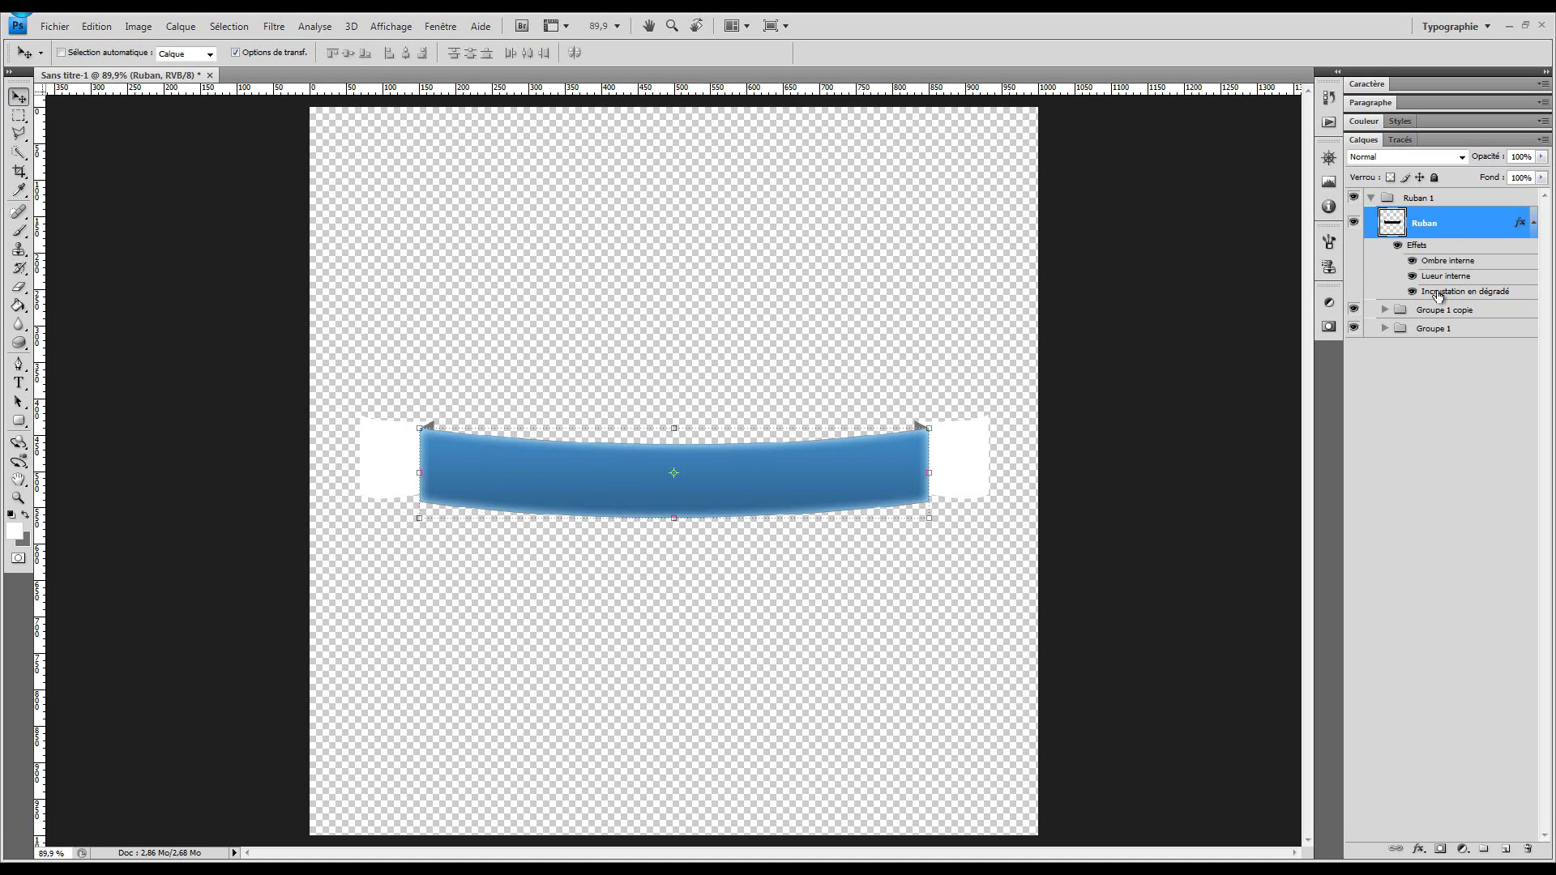
pyautogui.rightClick(1456, 262)
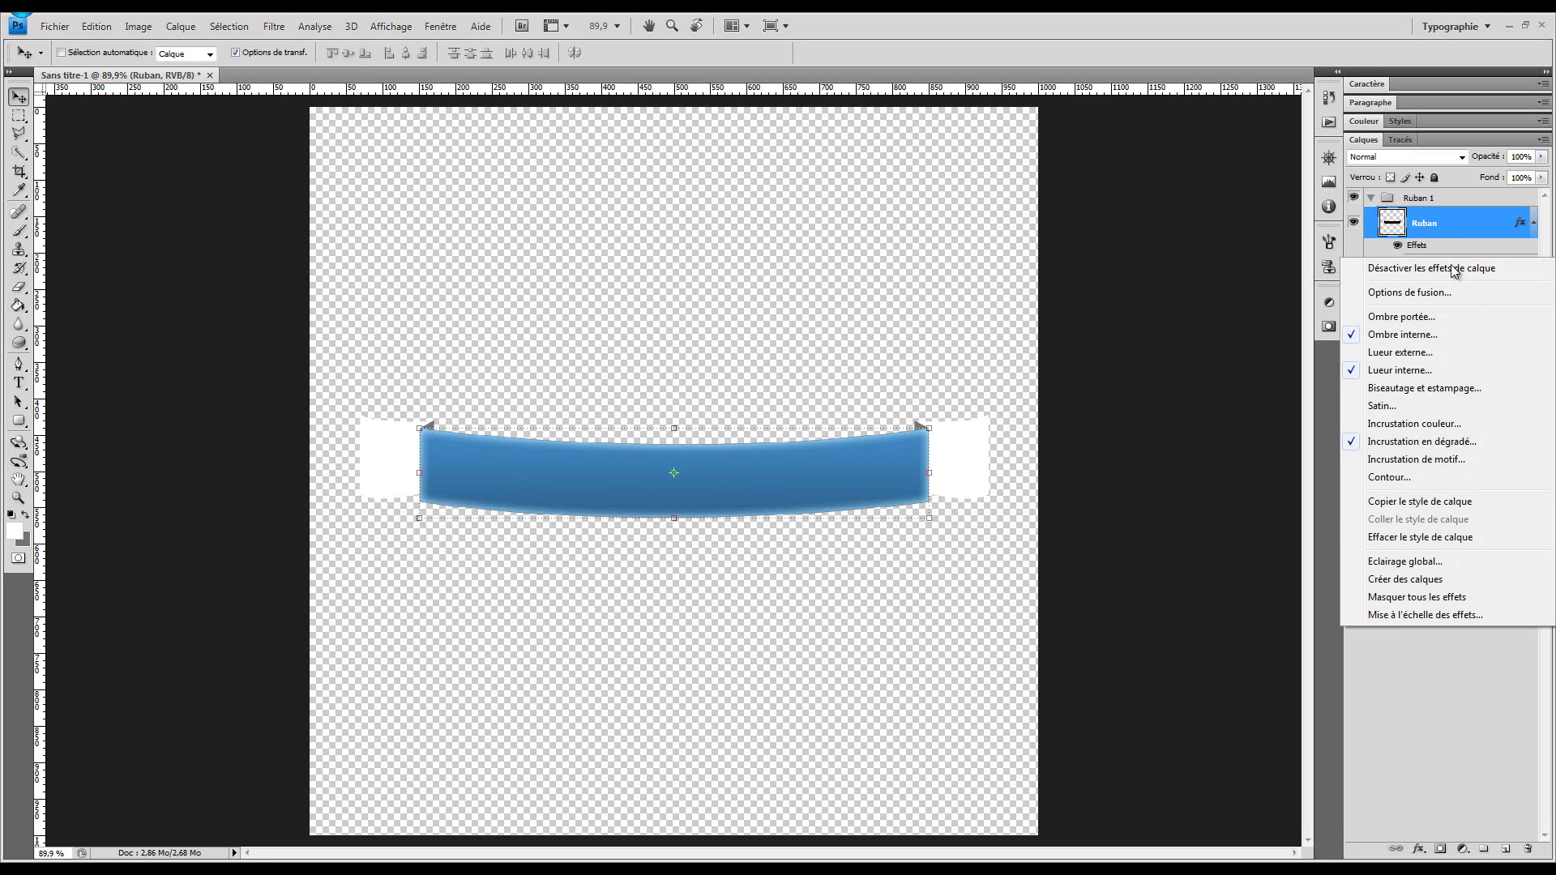
pyautogui.click(1397, 501)
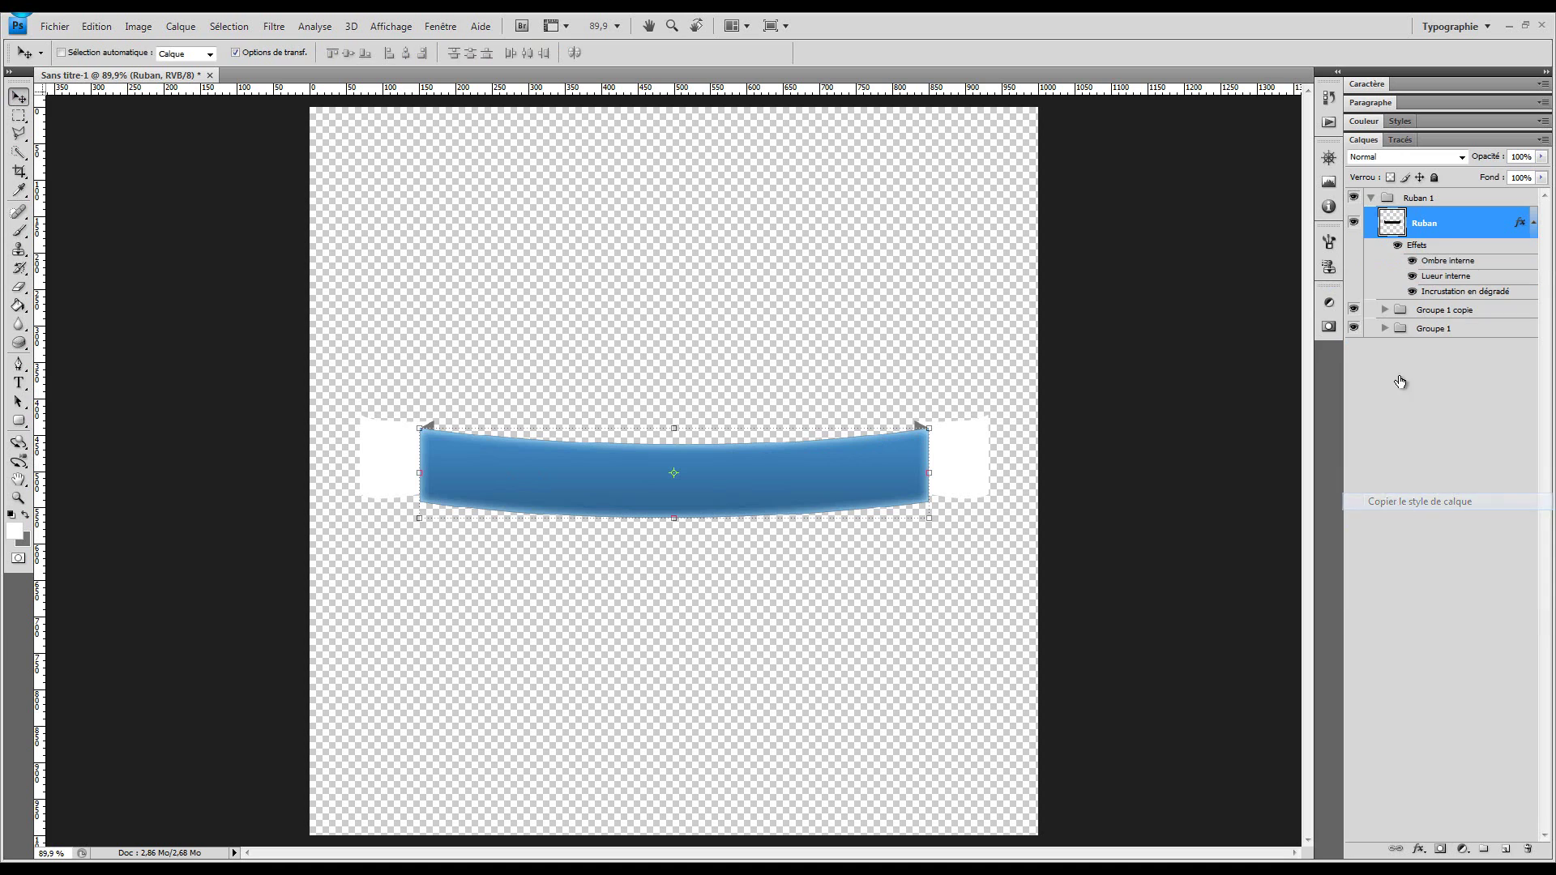
# Step: Paste the copied layer style onto the Retour 1 copie layer inside Groupe 1 copie
pyautogui.click(1385, 310)
pyautogui.click(1475, 337)
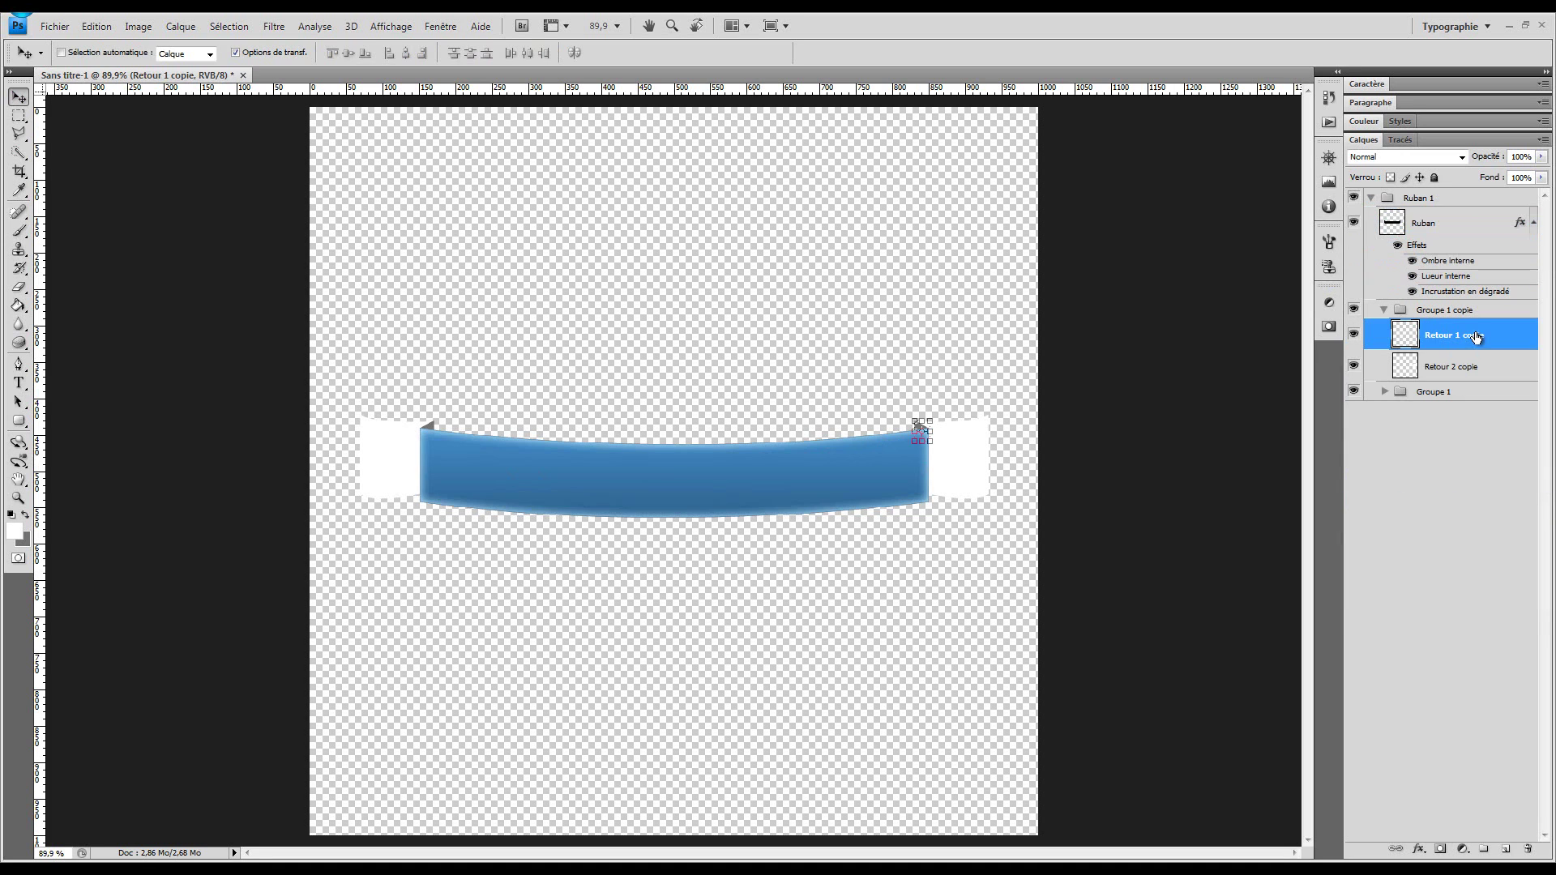
pyautogui.rightClick(1528, 337)
pyautogui.click(1515, 331)
pyautogui.rightClick(1505, 342)
pyautogui.click(1420, 645)
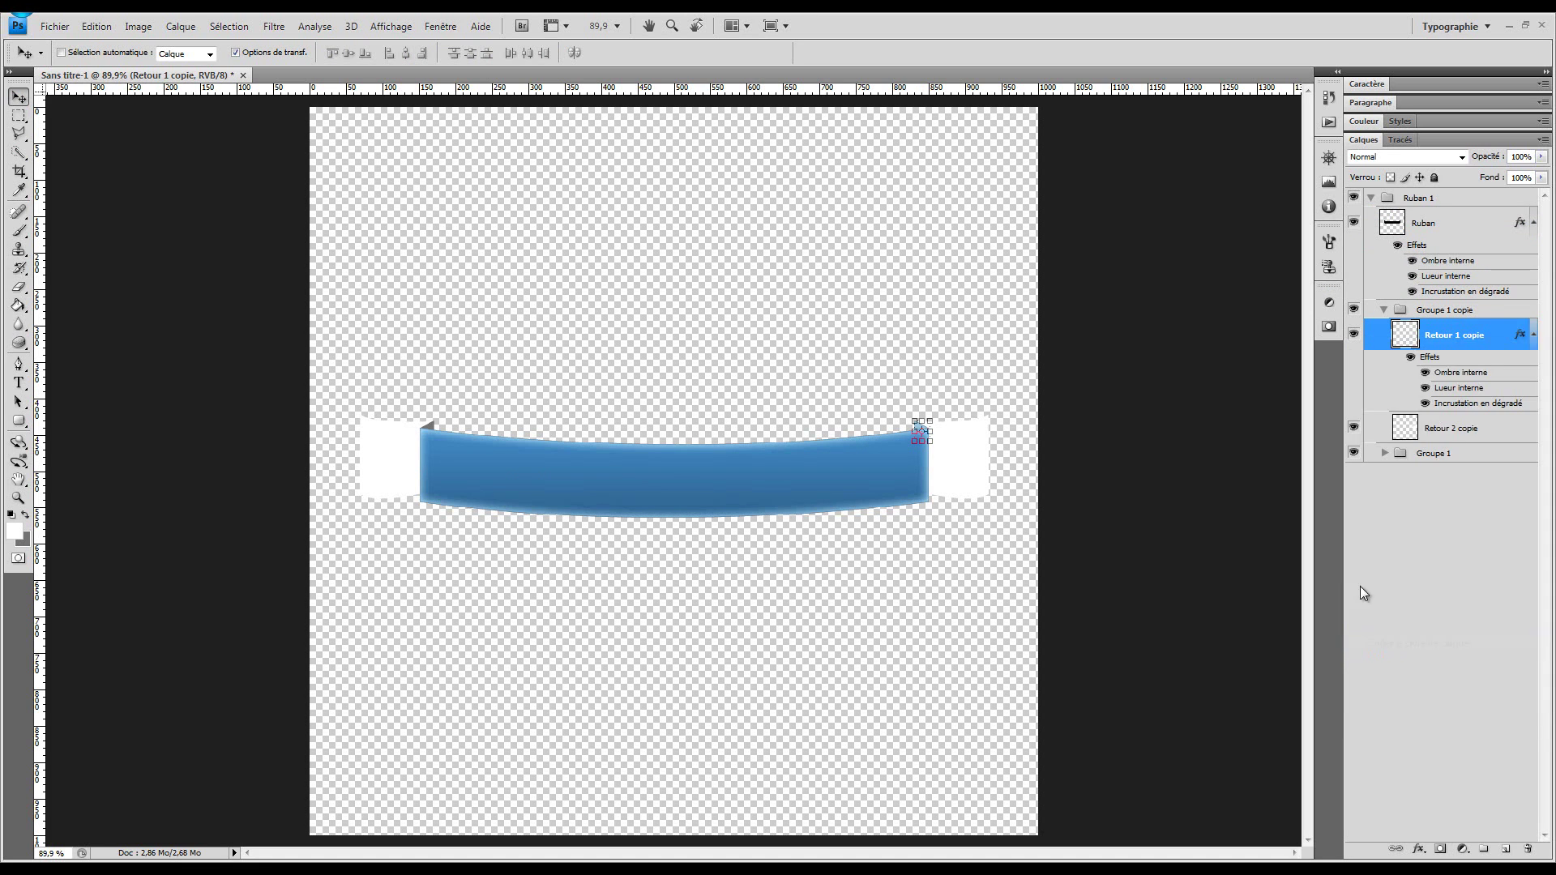
# Step: Open the Incrustation en dégradé settings of Retour 1 copie and set the gradient's starting colour stop to a dark blue
pyautogui.press('z')
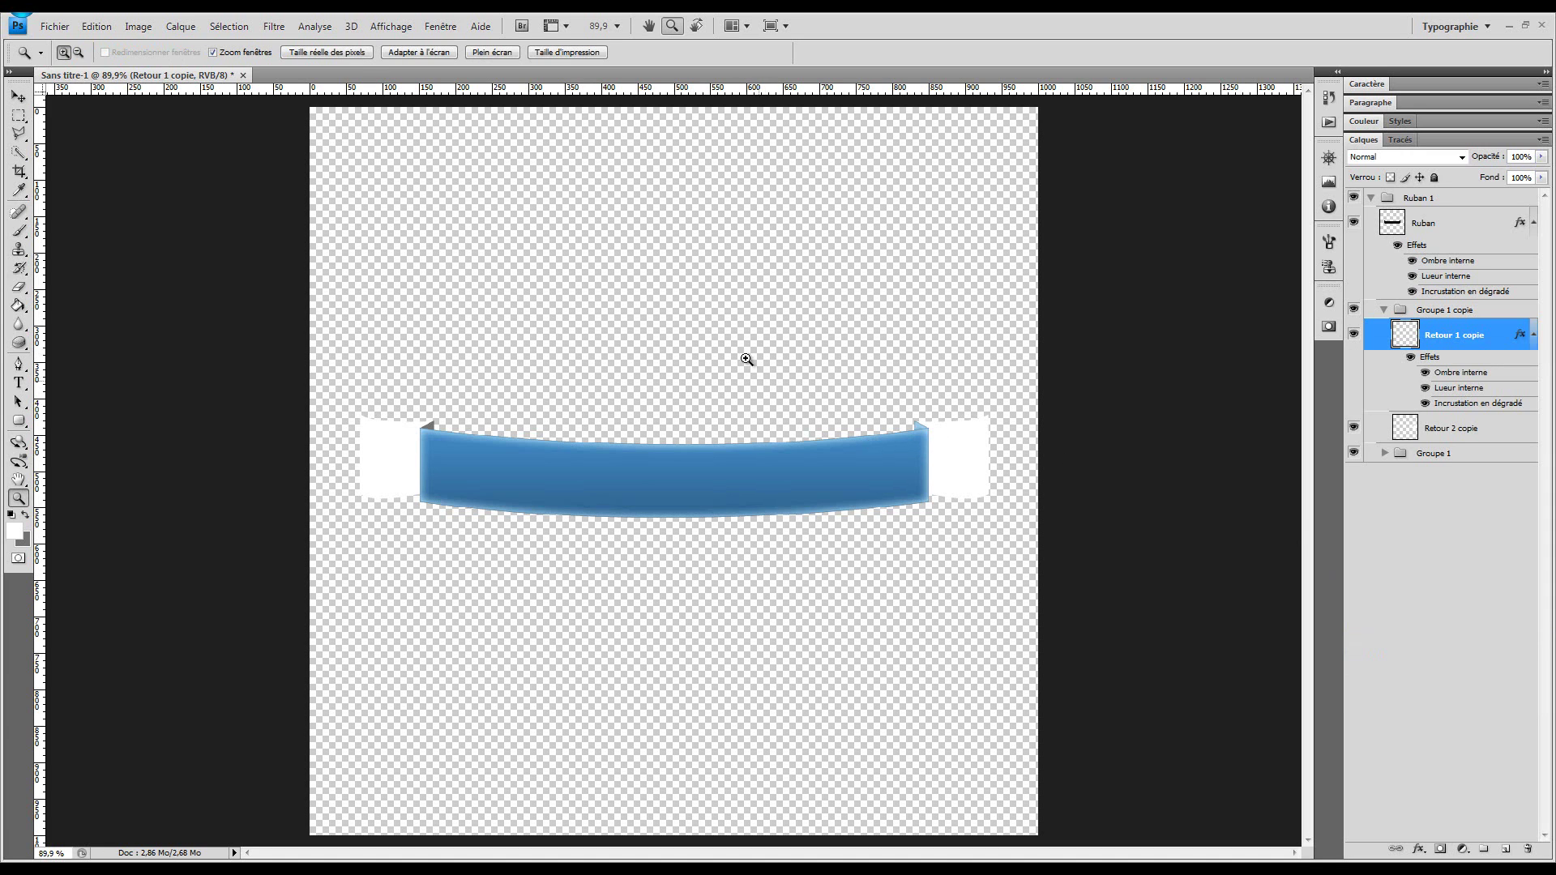
pyautogui.moveTo(745, 359); pyautogui.dragTo(999, 538)
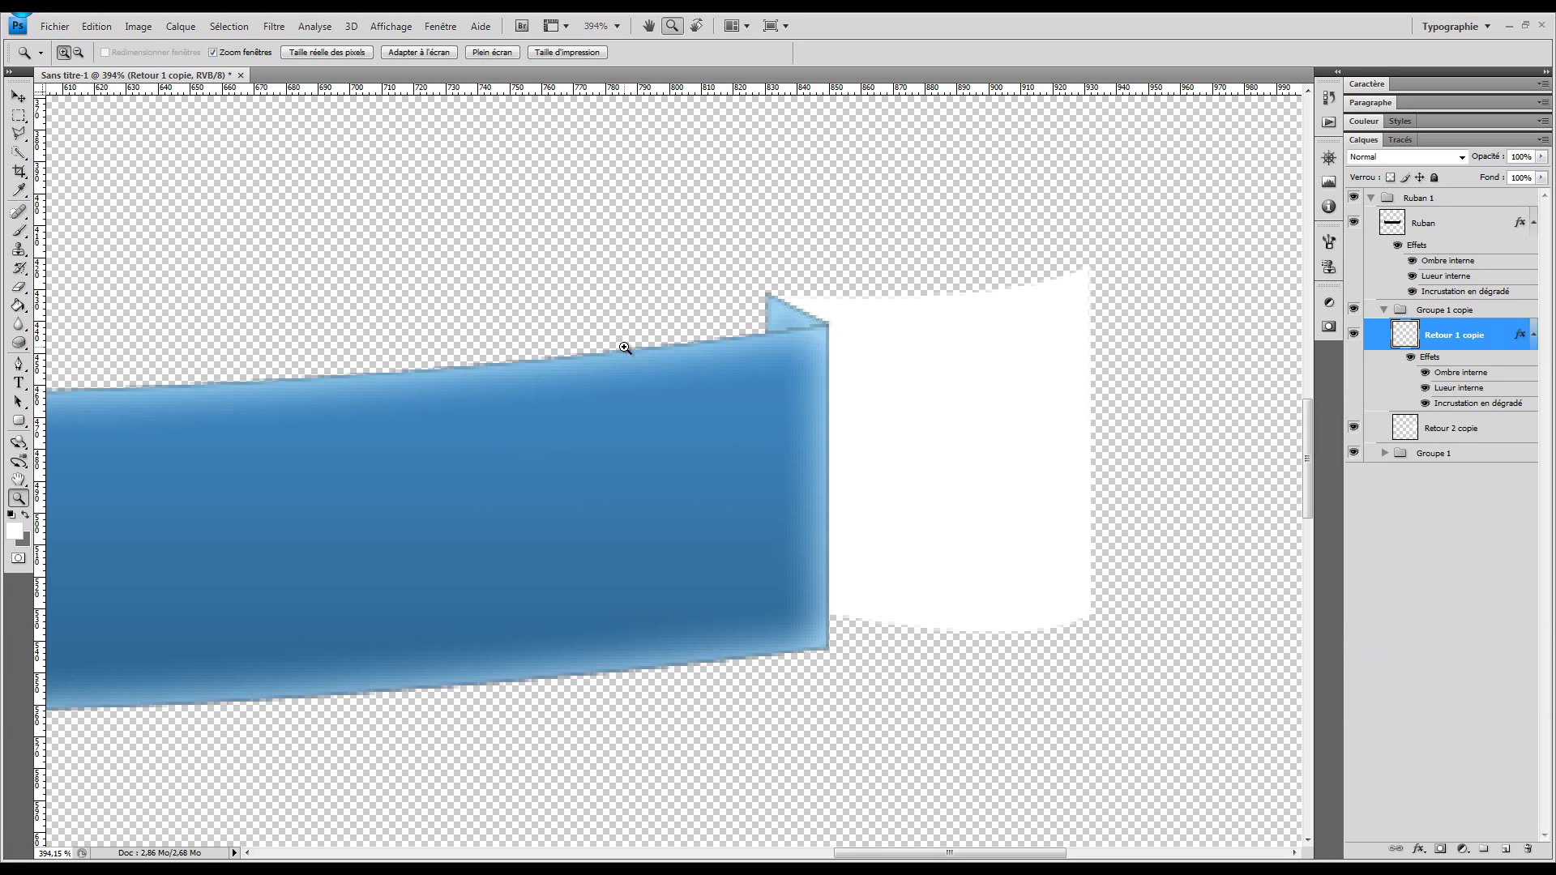
pyautogui.doubleClick(1485, 375)
pyautogui.click(1037, 321)
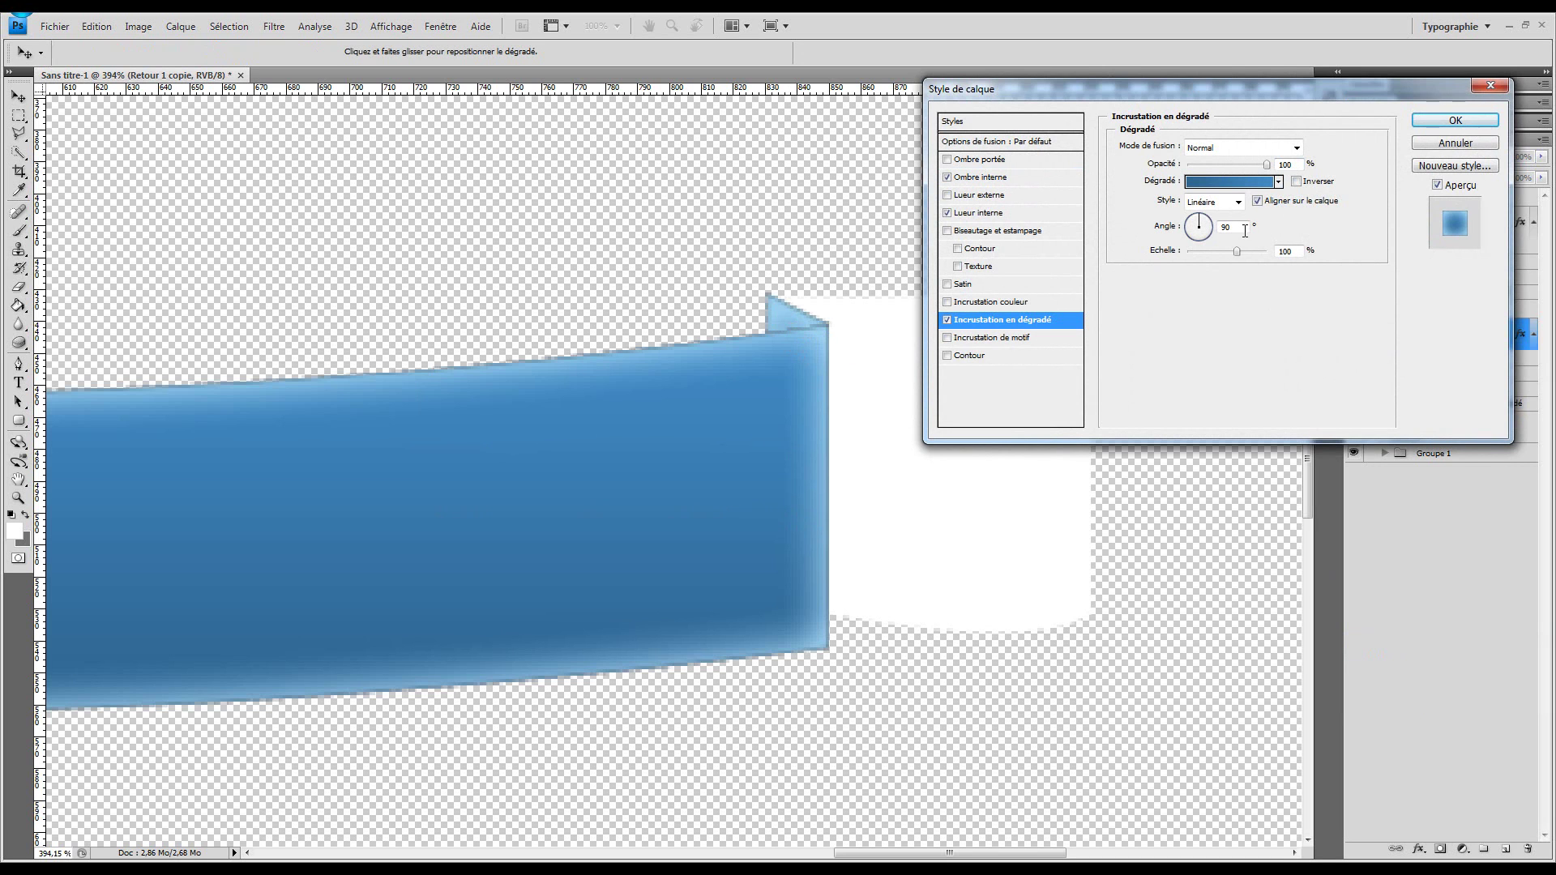
pyautogui.click(1232, 182)
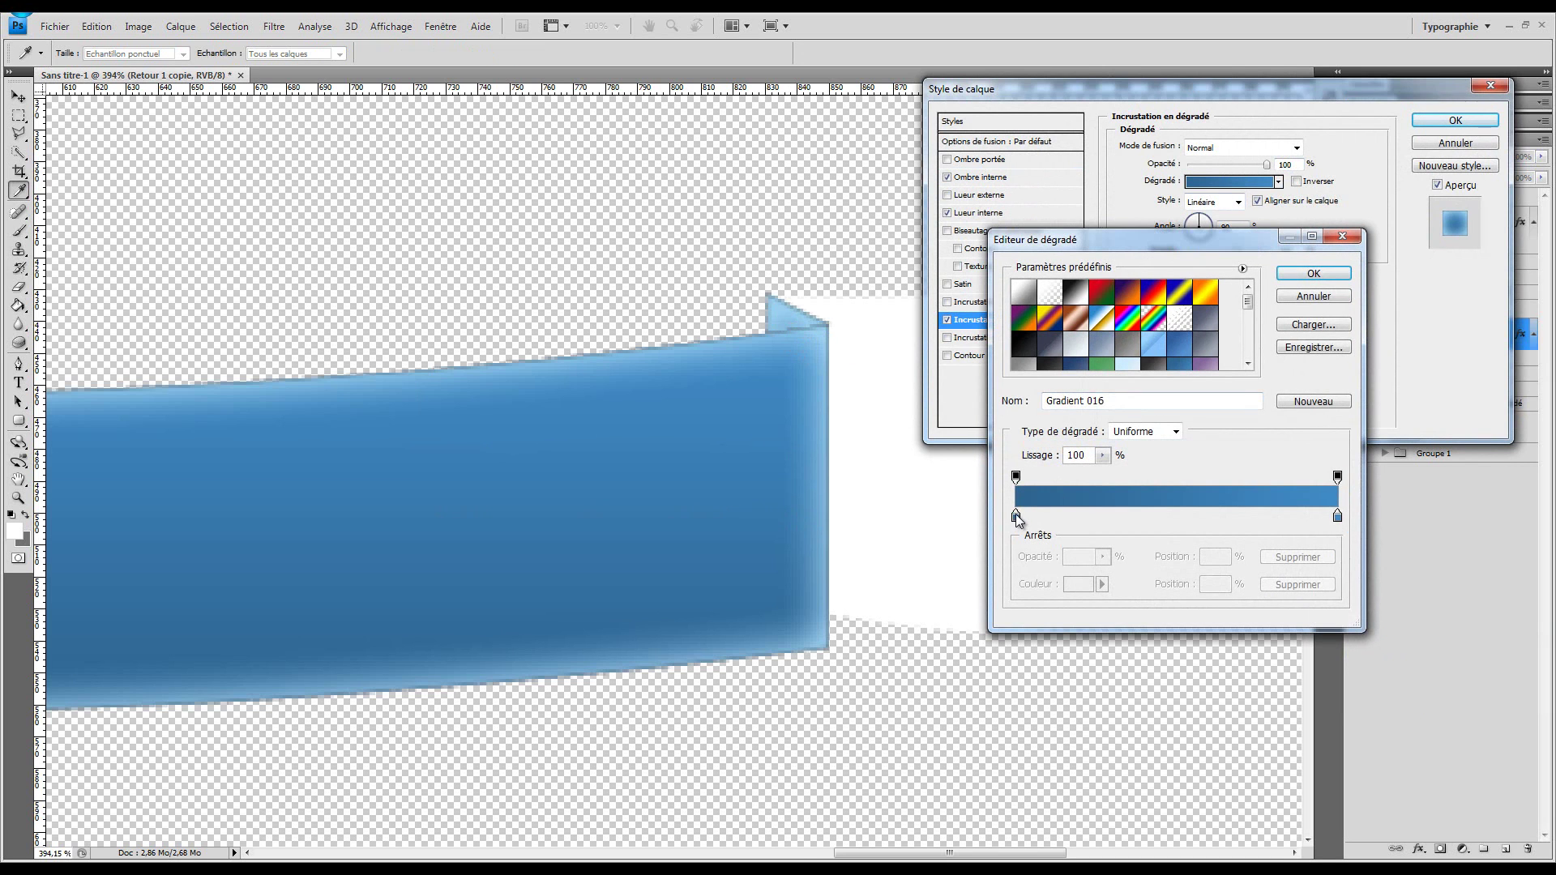
pyautogui.doubleClick(1016, 517)
pyautogui.click(473, 750)
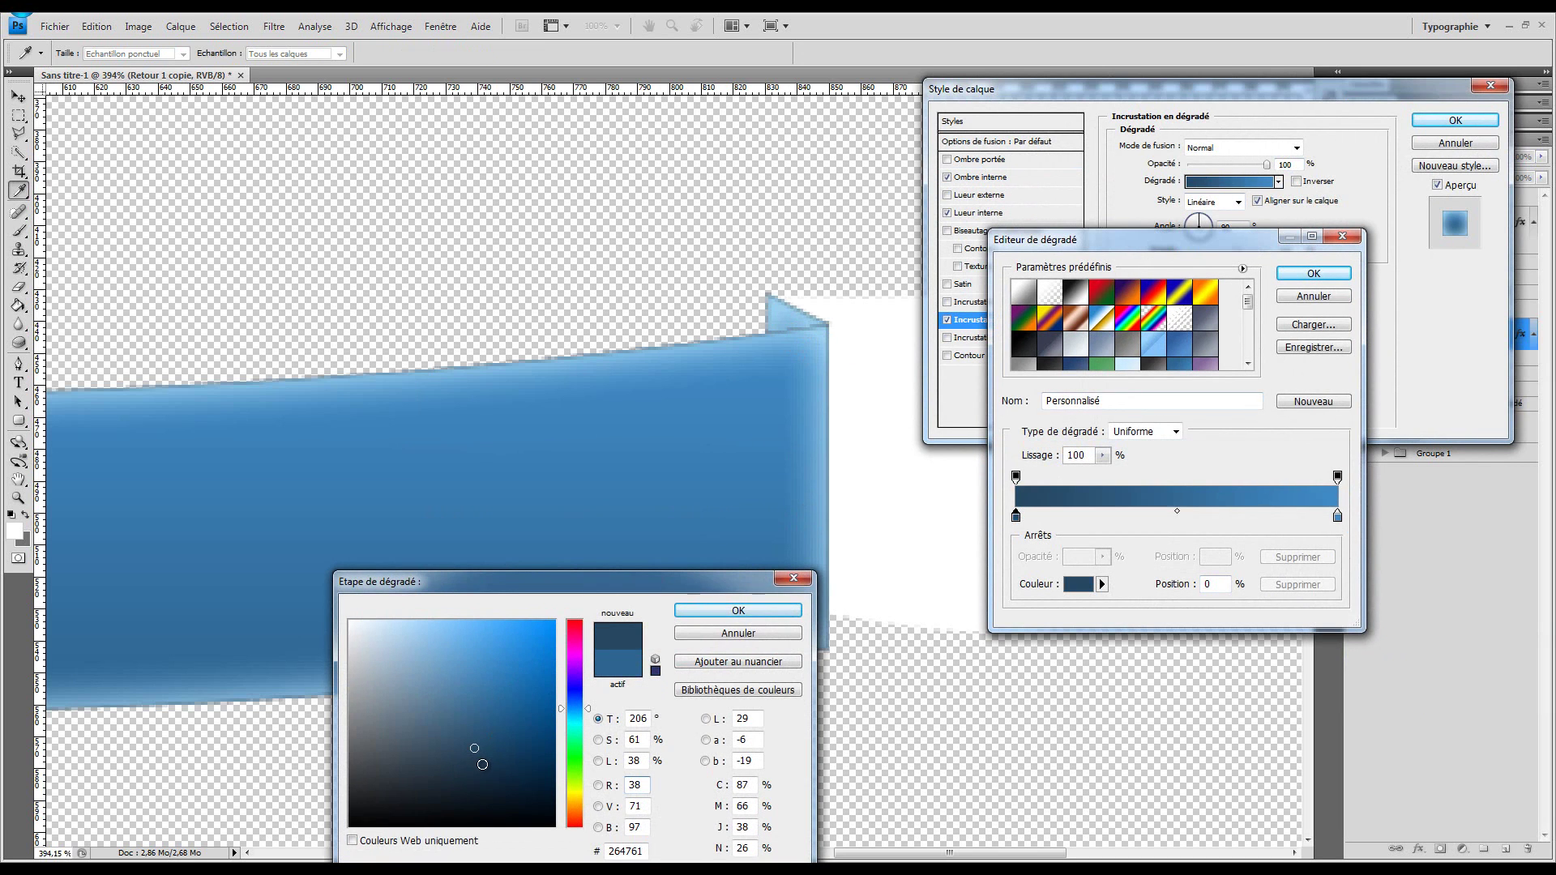
pyautogui.click(777, 611)
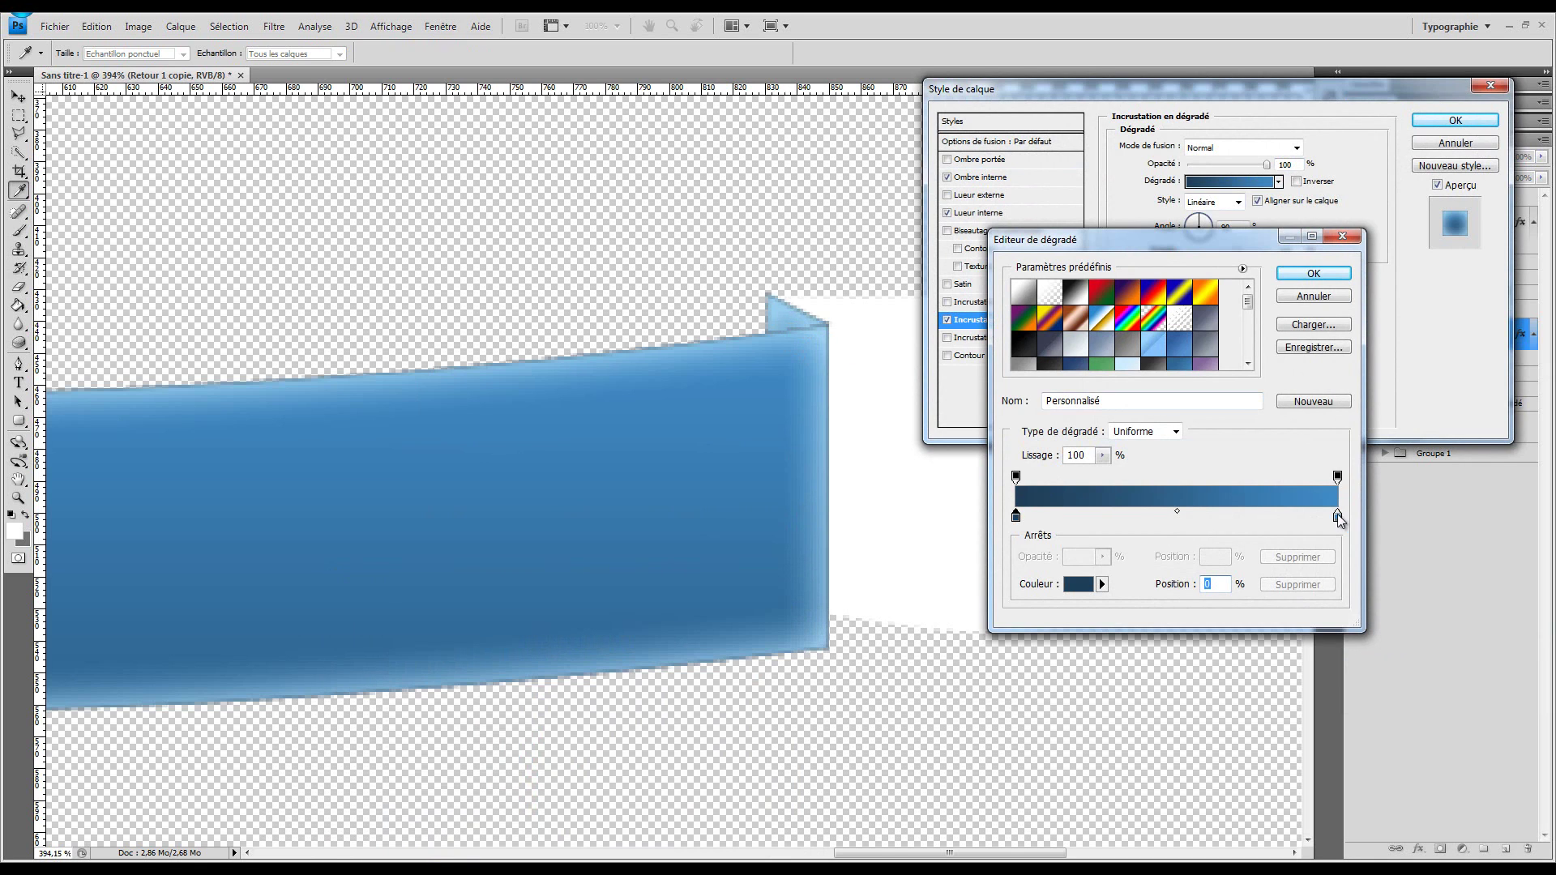
# Step: Set the gradient's end colour stop to a very dark blue, about 0e1f2d, and apply the edited gradient
pyautogui.click(1336, 515)
pyautogui.moveTo(1339, 519); pyautogui.dragTo(1299, 549)
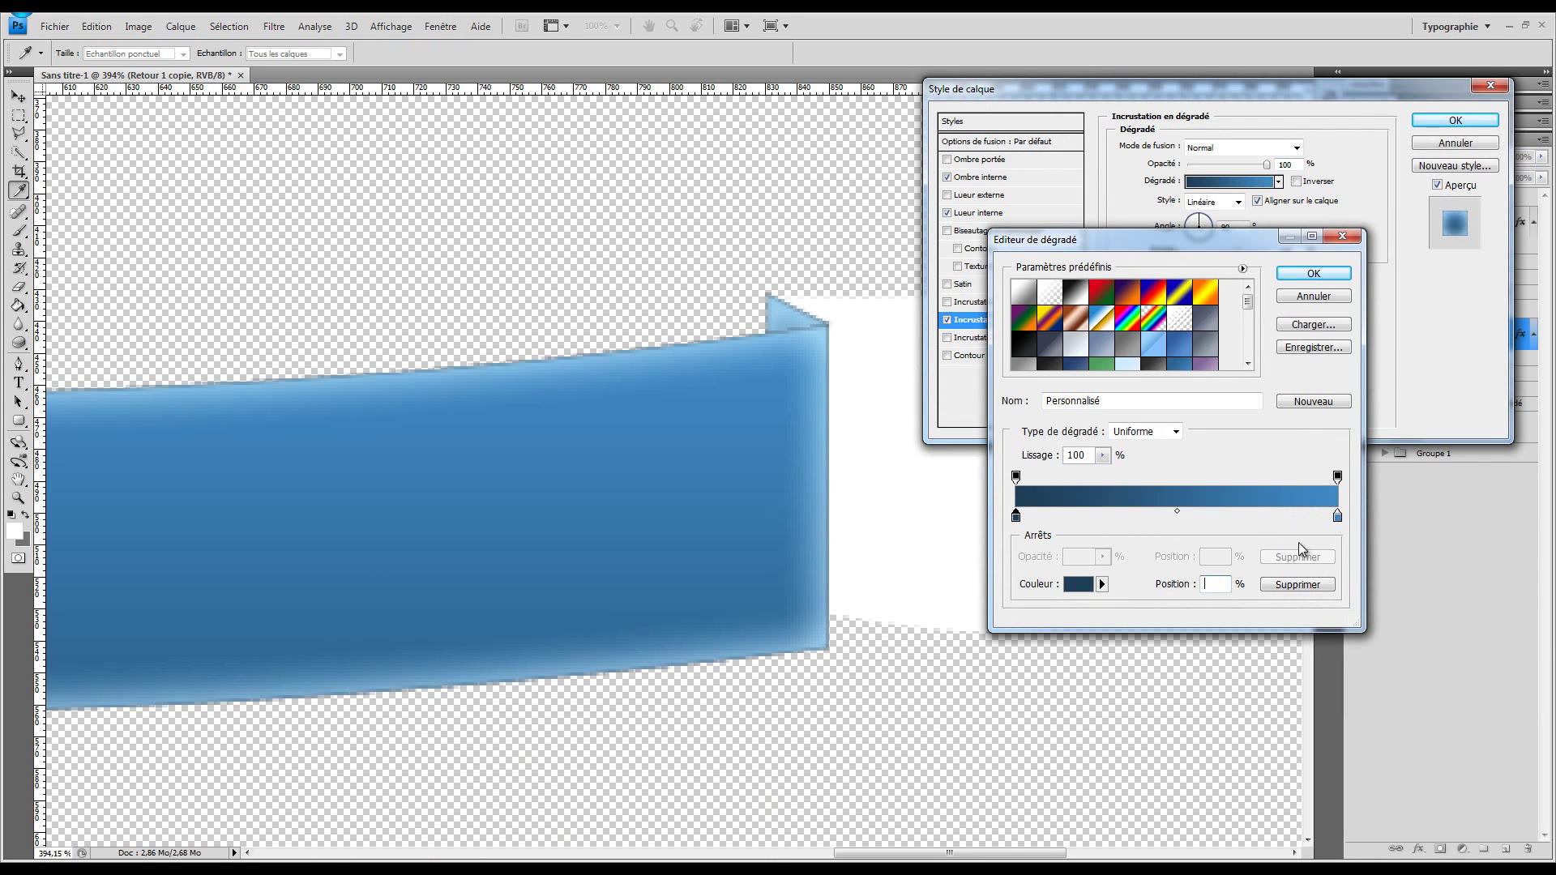
pyautogui.doubleClick(1337, 516)
pyautogui.click(530, 705)
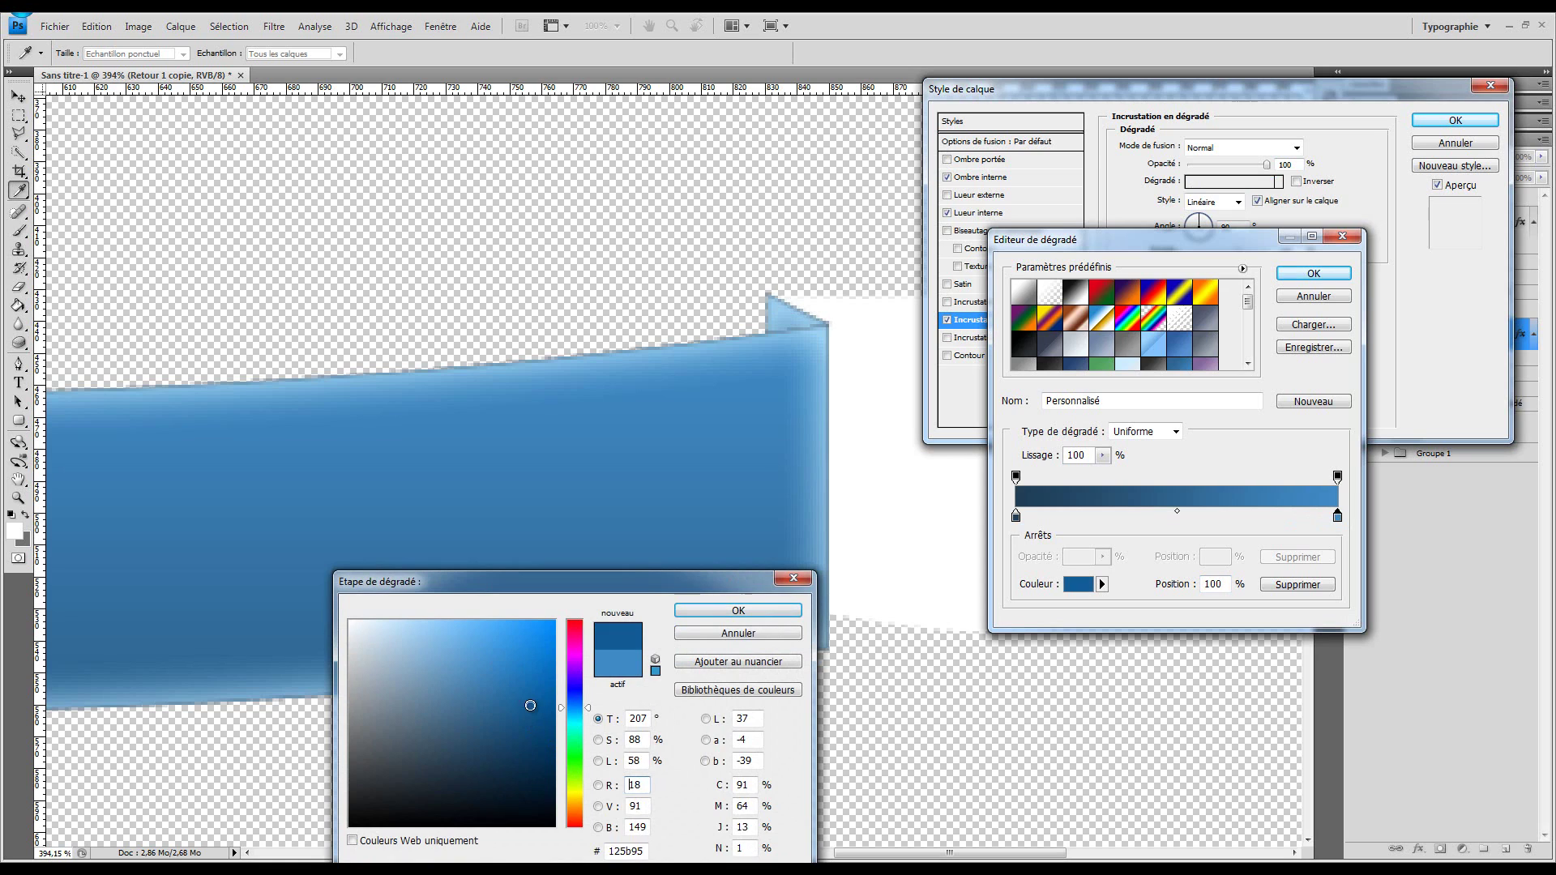
pyautogui.moveTo(531, 705)
pyautogui.mouseDown()
pyautogui.moveTo(506, 785)
pyautogui.moveTo(487, 792)
pyautogui.mouseUp()
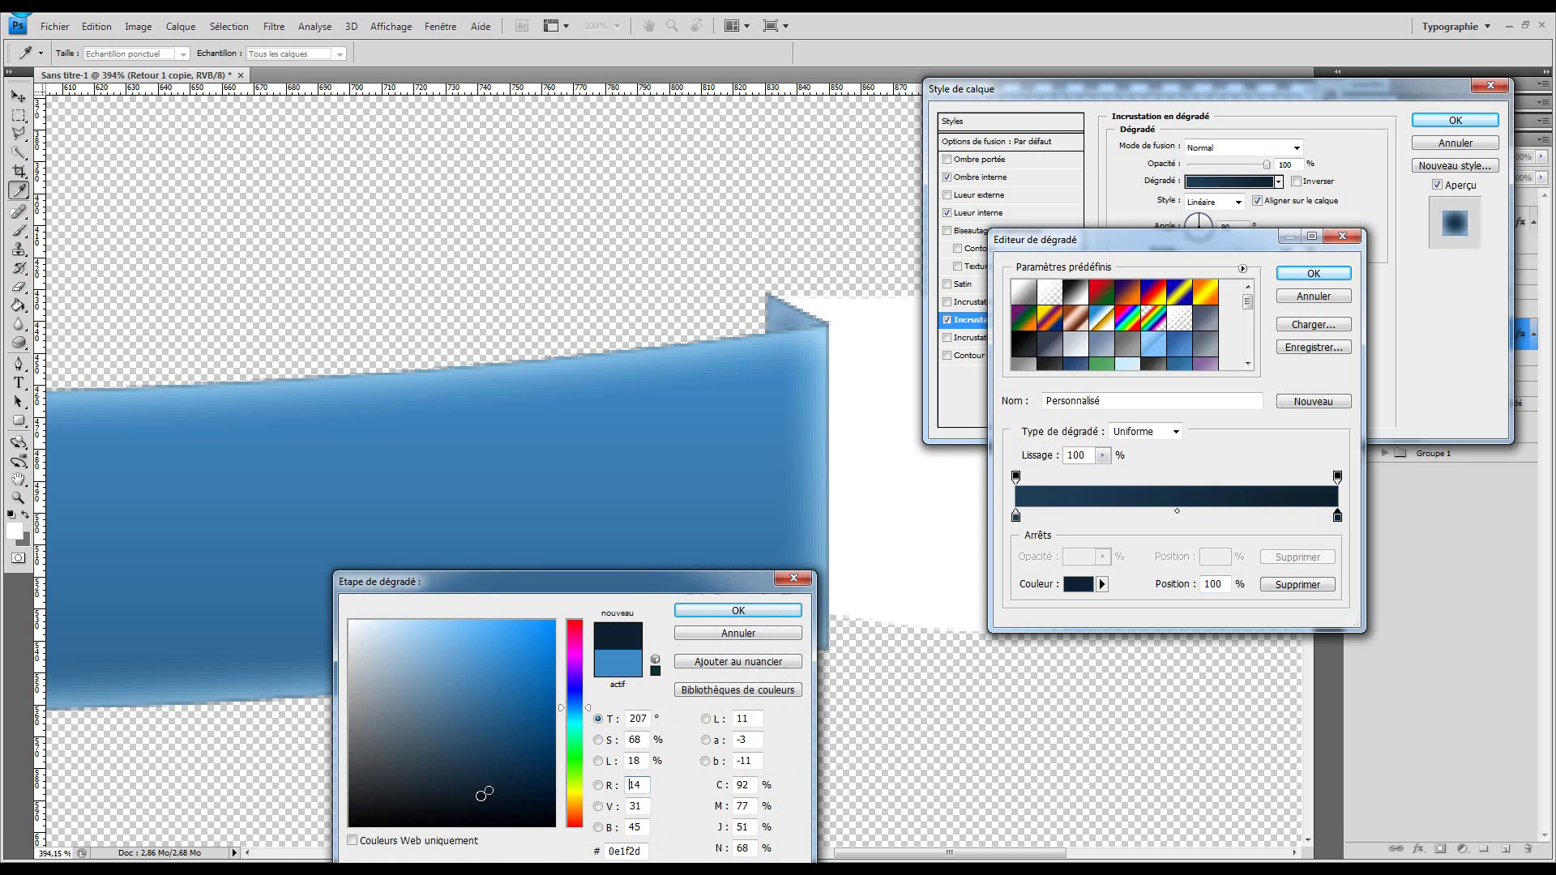
pyautogui.click(738, 611)
pyautogui.click(1314, 273)
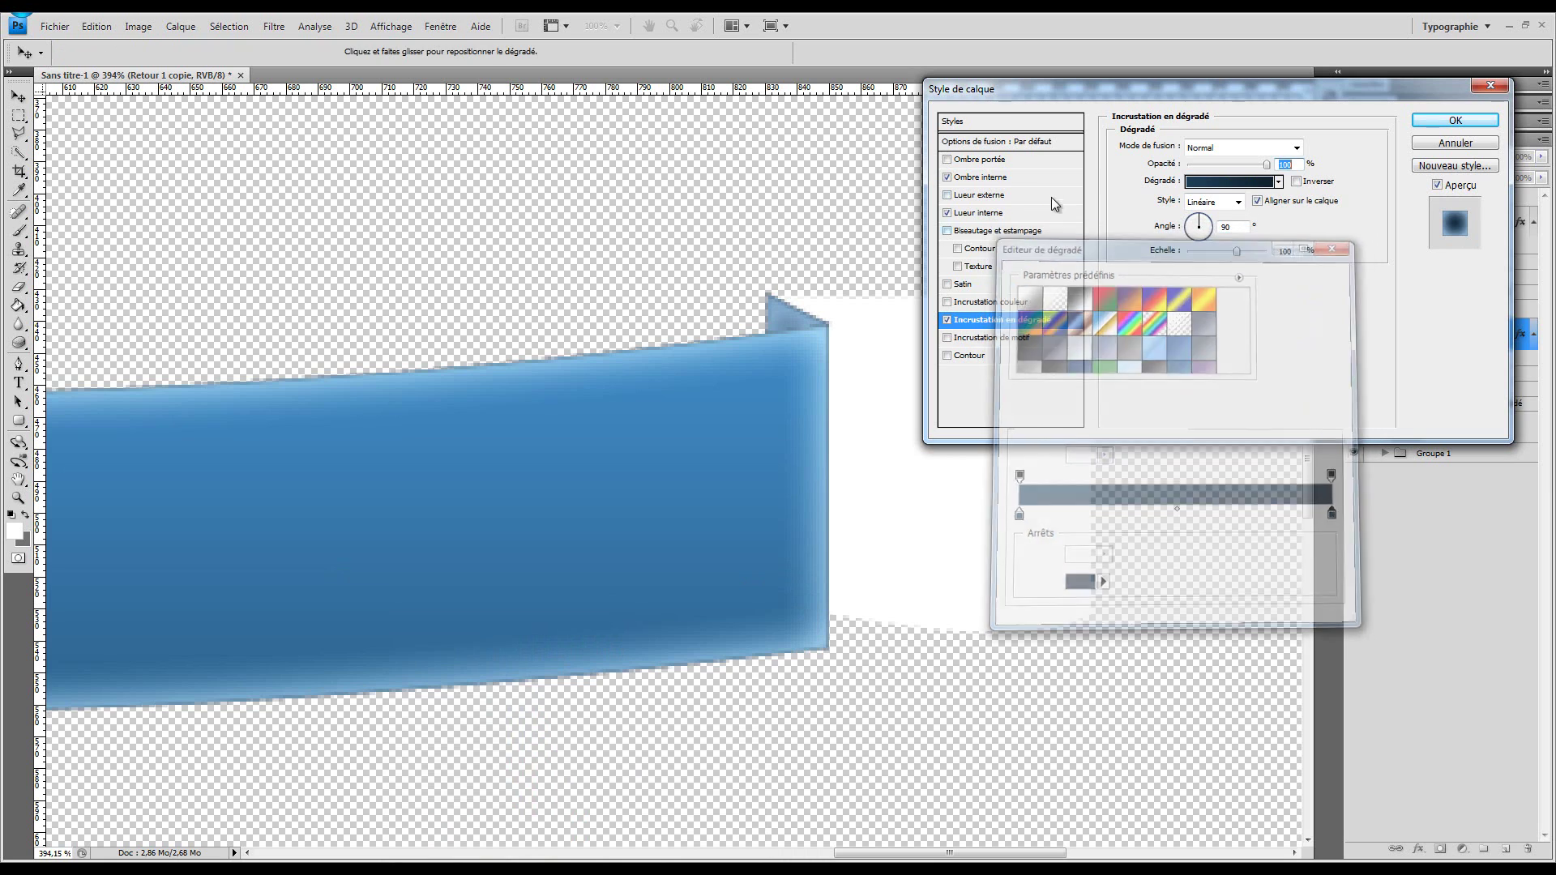
# Step: Set the Lueur interne colour to slate blue 445d76, increase its size slightly and apply the layer style
pyautogui.click(992, 214)
pyautogui.click(1159, 200)
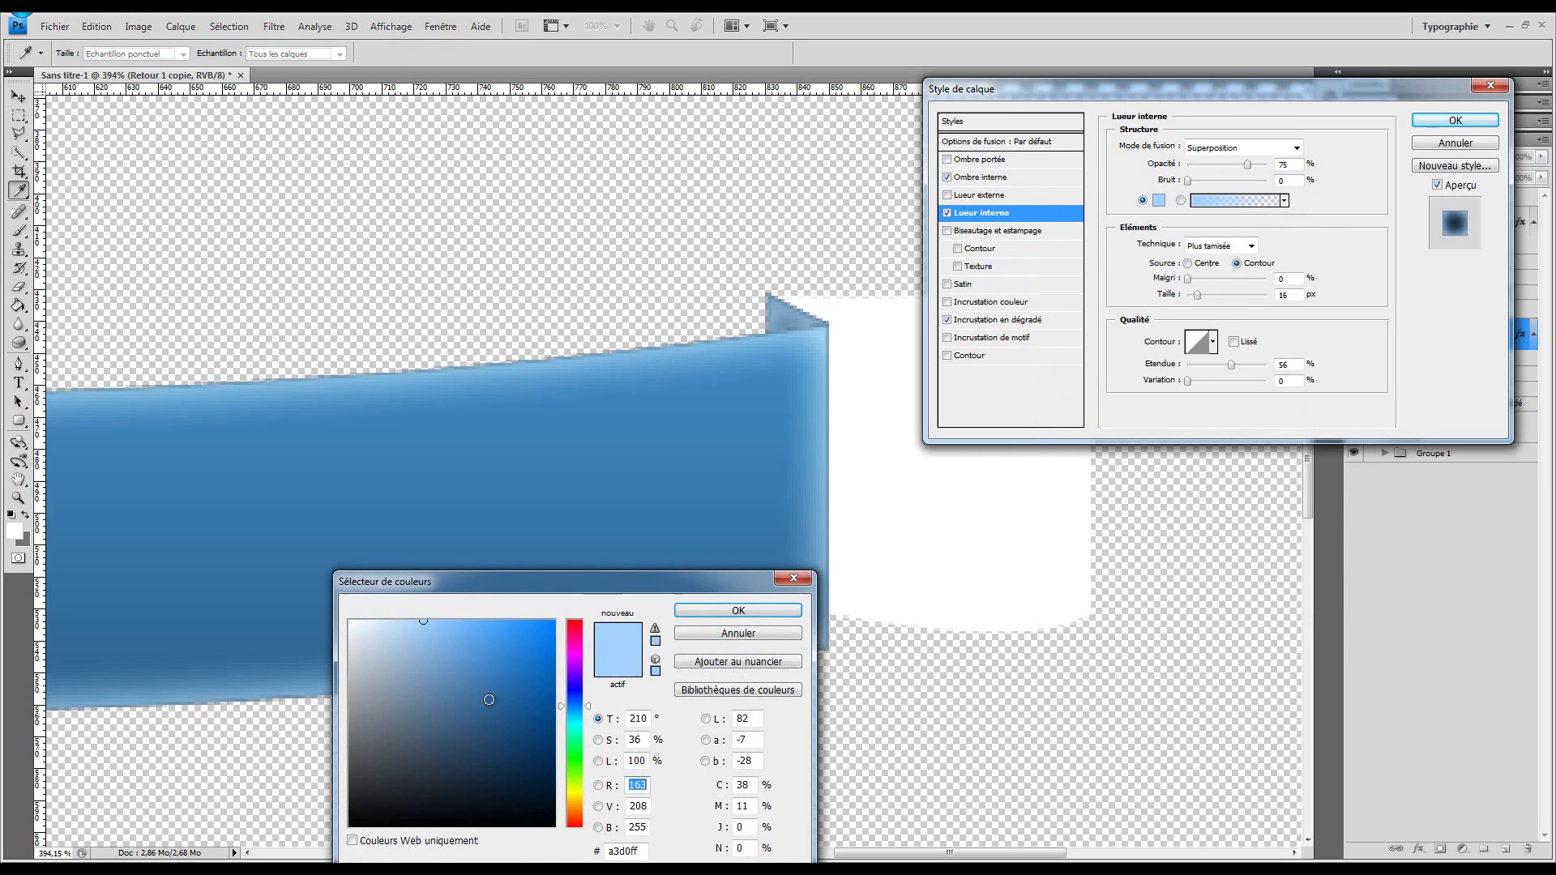
pyautogui.moveTo(501, 734)
pyautogui.mouseDown()
pyautogui.moveTo(507, 786)
pyautogui.moveTo(487, 746)
pyautogui.moveTo(469, 792)
pyautogui.moveTo(416, 732)
pyautogui.moveTo(491, 700)
pyautogui.moveTo(432, 716)
pyautogui.moveTo(443, 731)
pyautogui.mouseUp()
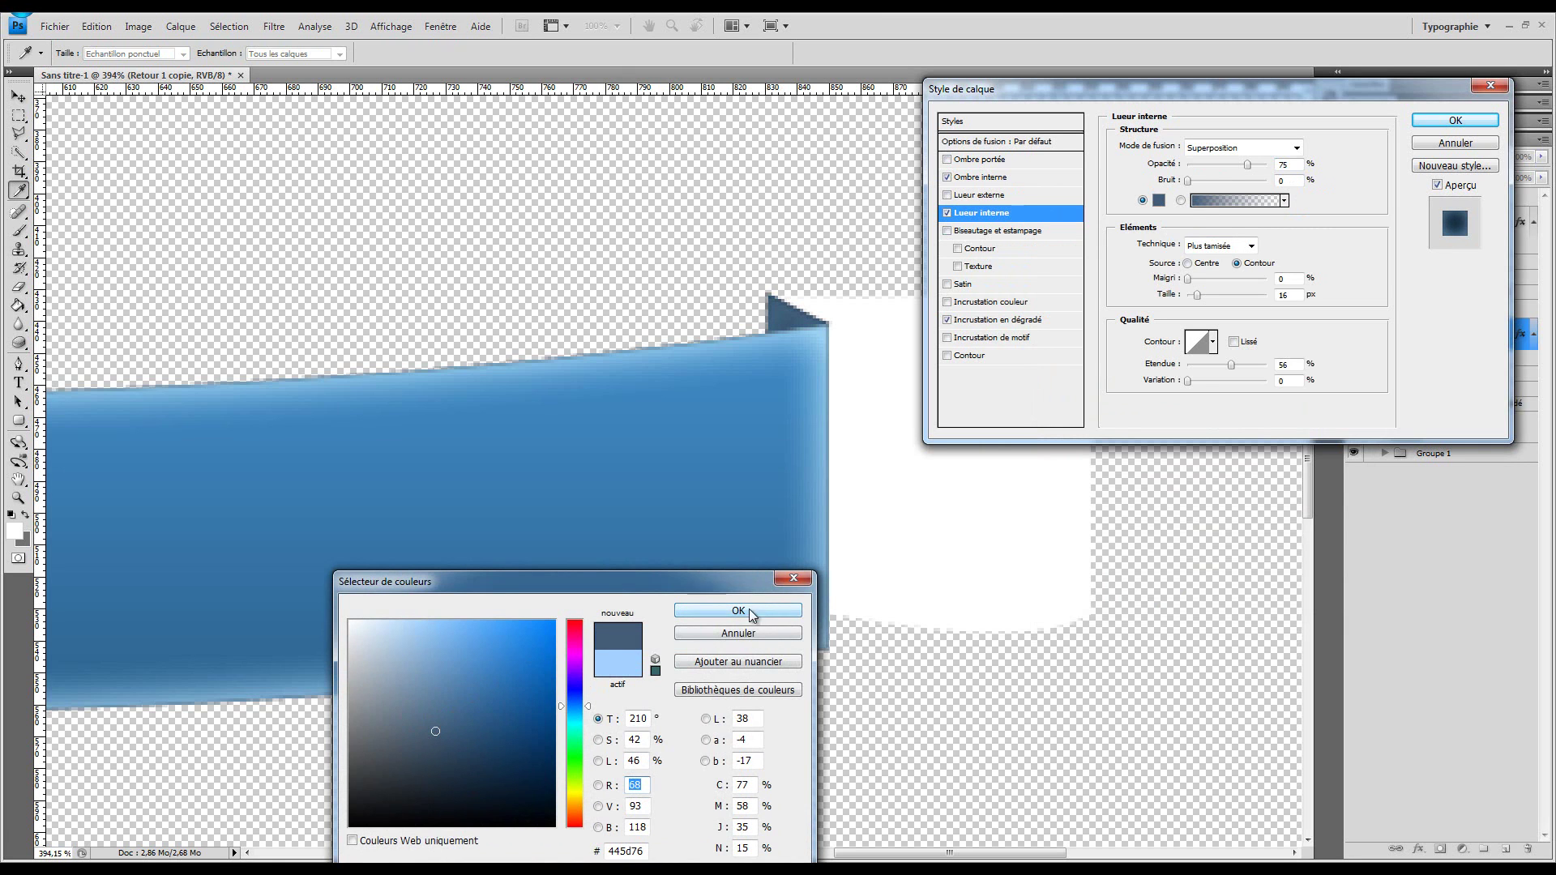
pyautogui.click(737, 610)
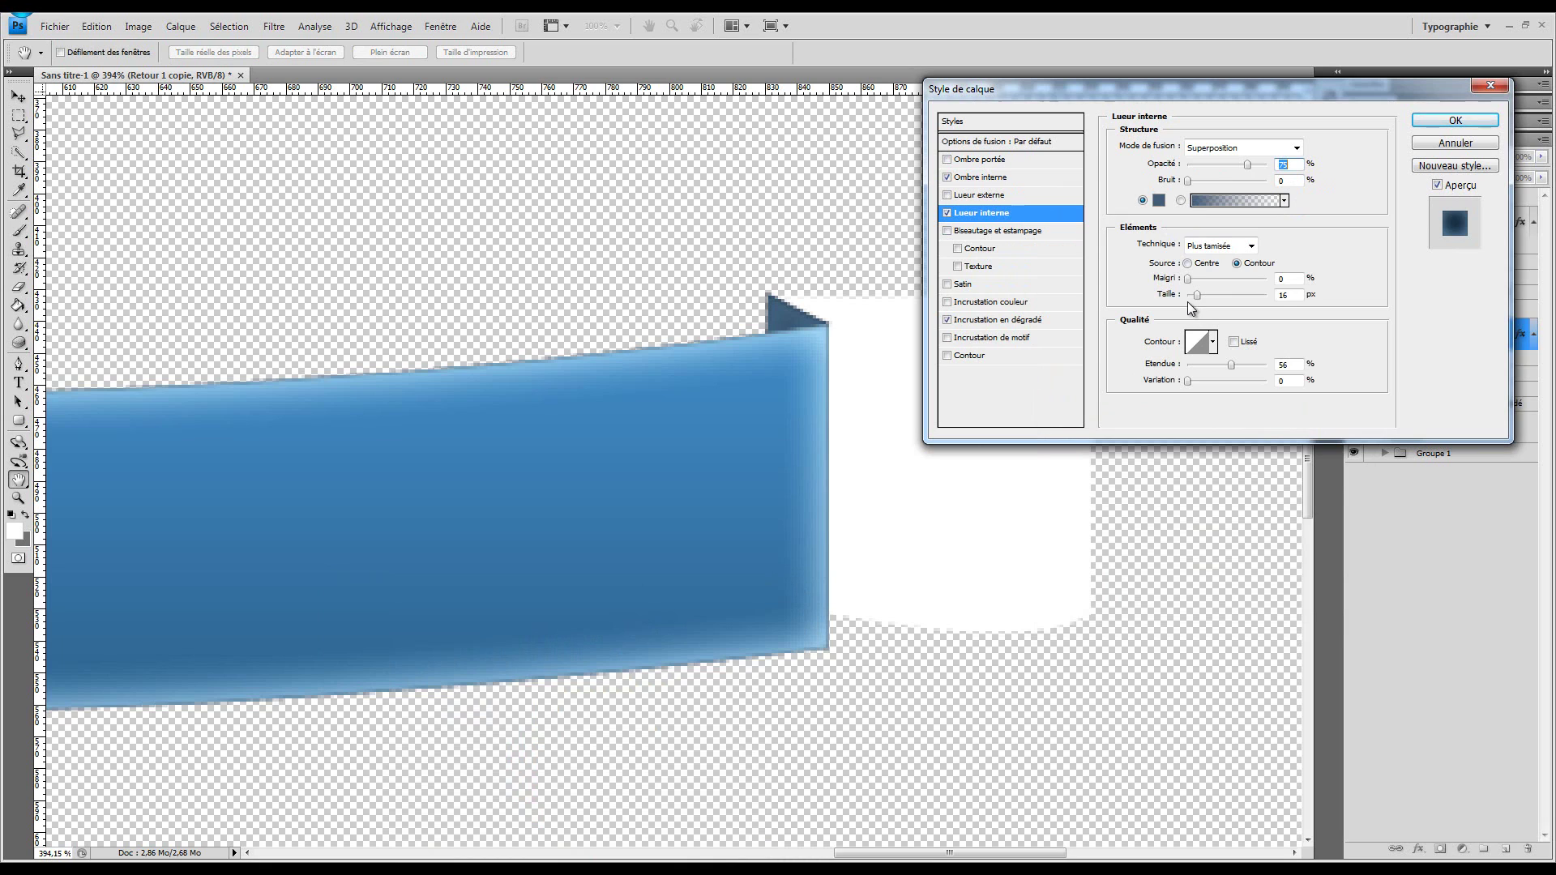
pyautogui.moveTo(1194, 298); pyautogui.dragTo(1209, 297)
pyautogui.click(1455, 120)
# Step: Copy the layer style of Retour 1 copie and paste it onto the Retour 1 layer inside Groupe 1
pyautogui.press('z')
pyautogui.click(367, 54)
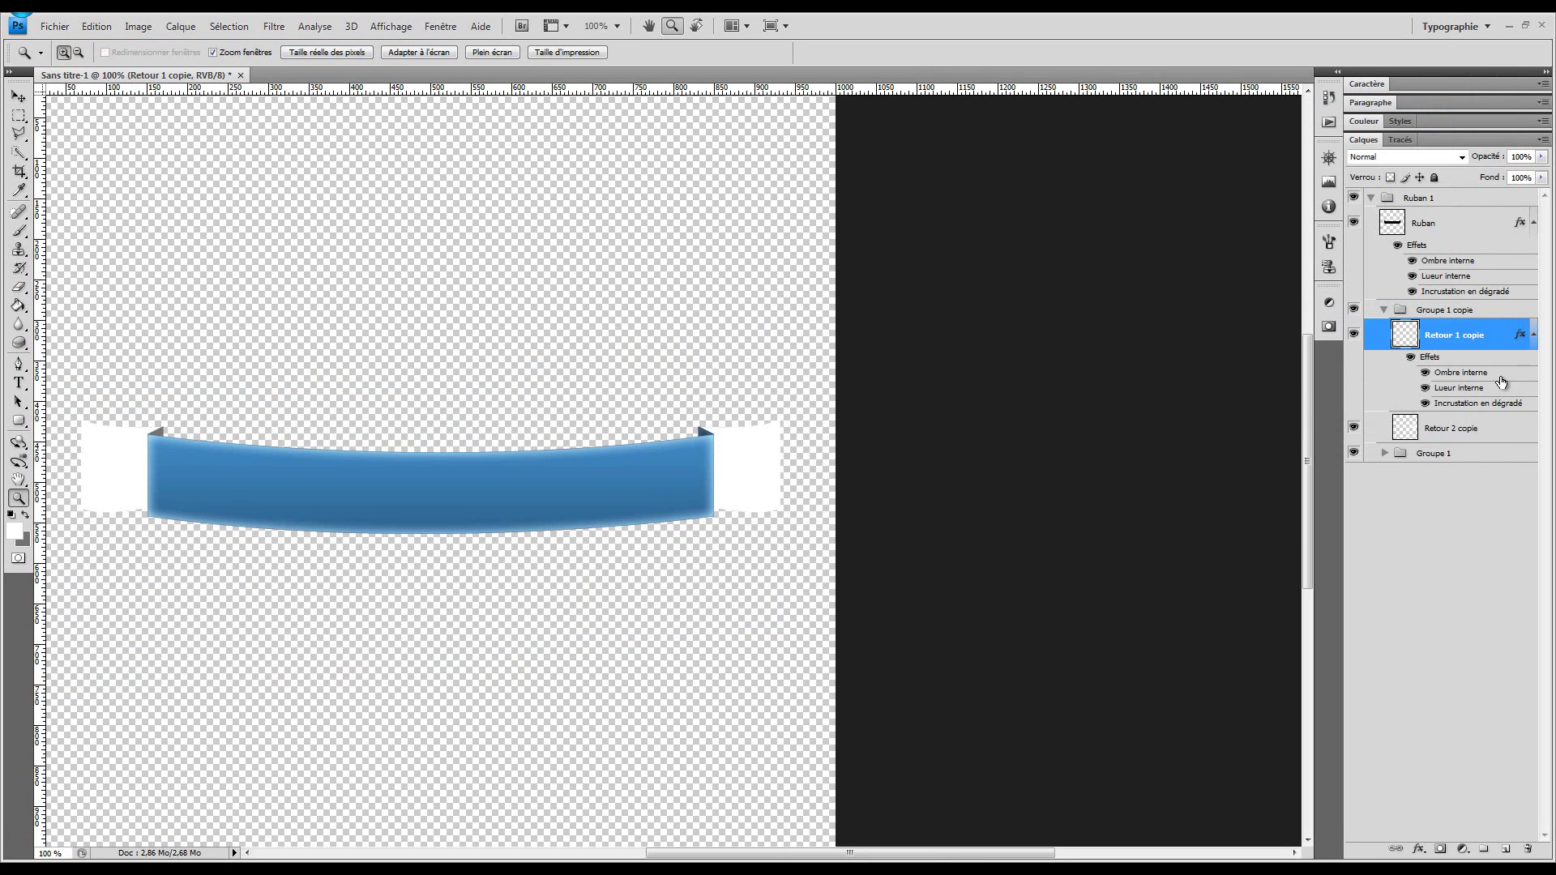
pyautogui.rightClick(1467, 355)
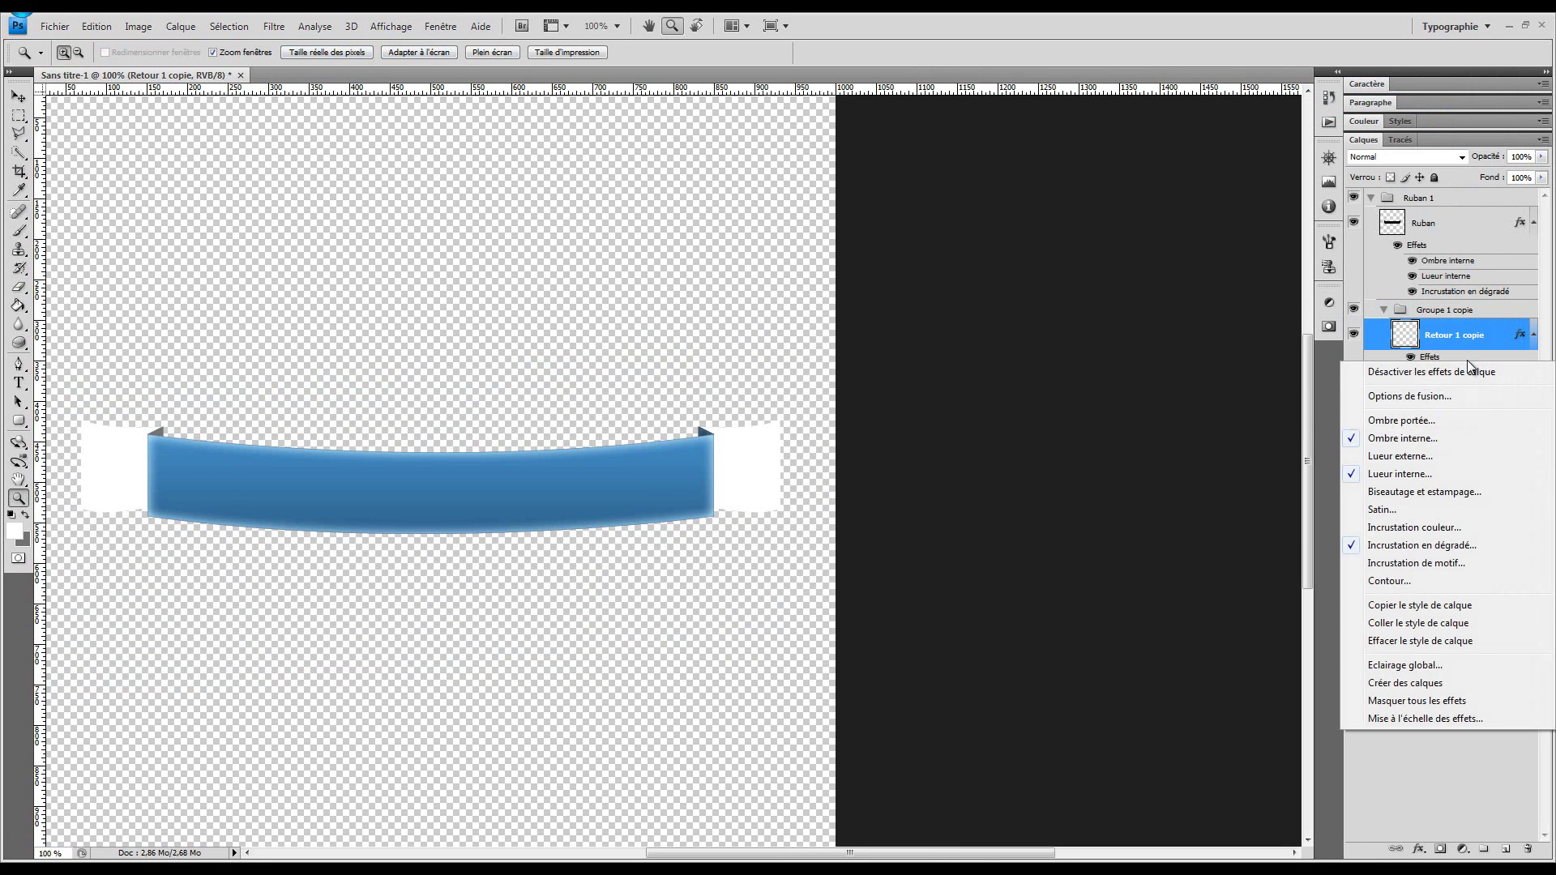
pyautogui.click(1467, 356)
pyautogui.rightClick(1453, 364)
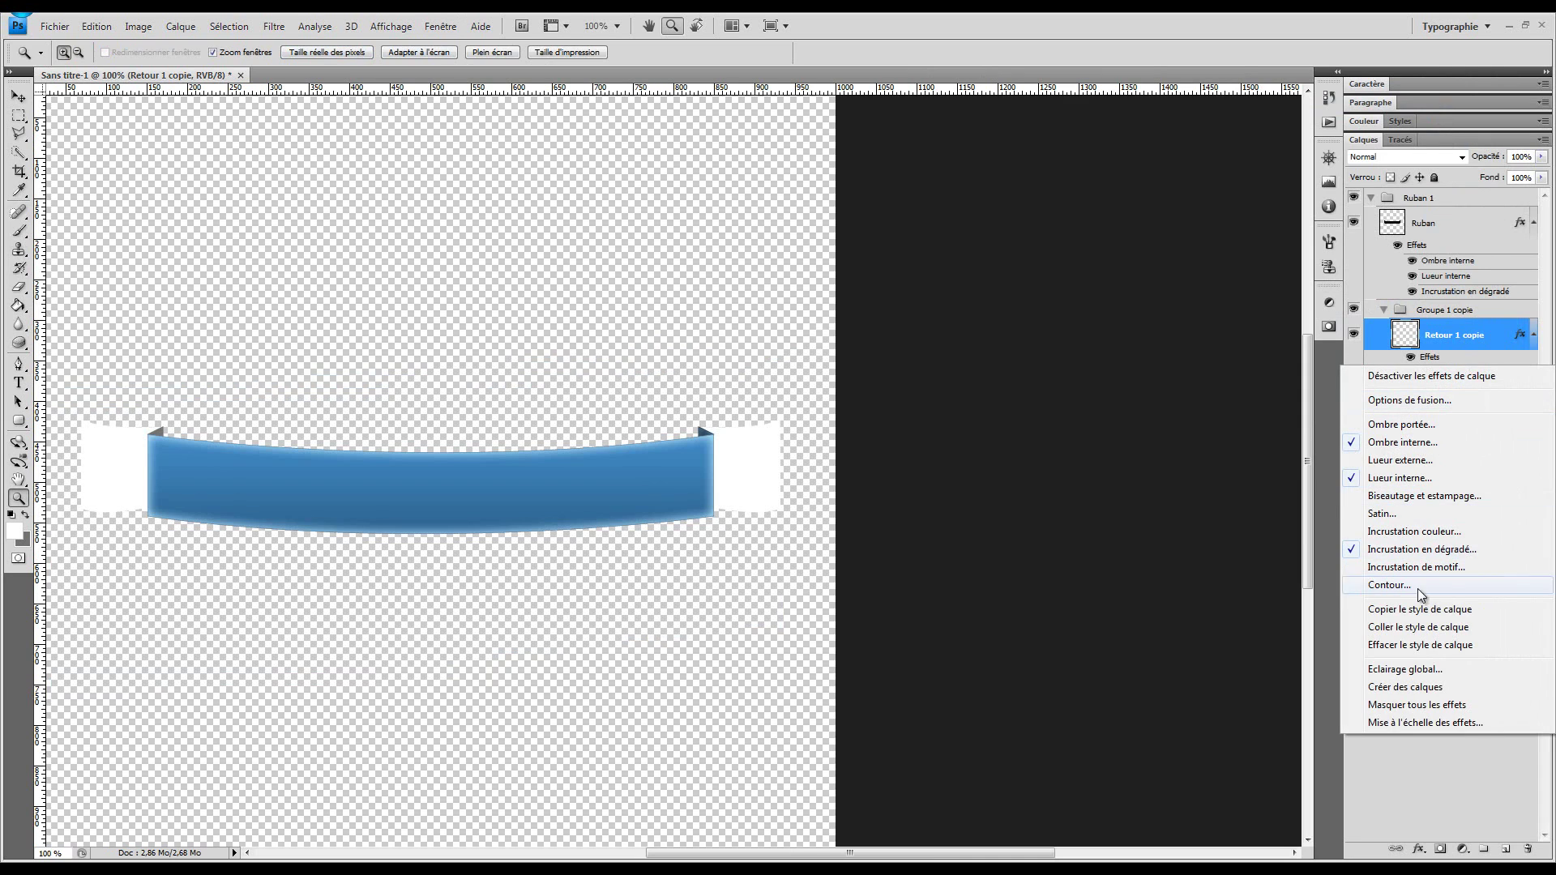
pyautogui.click(1427, 609)
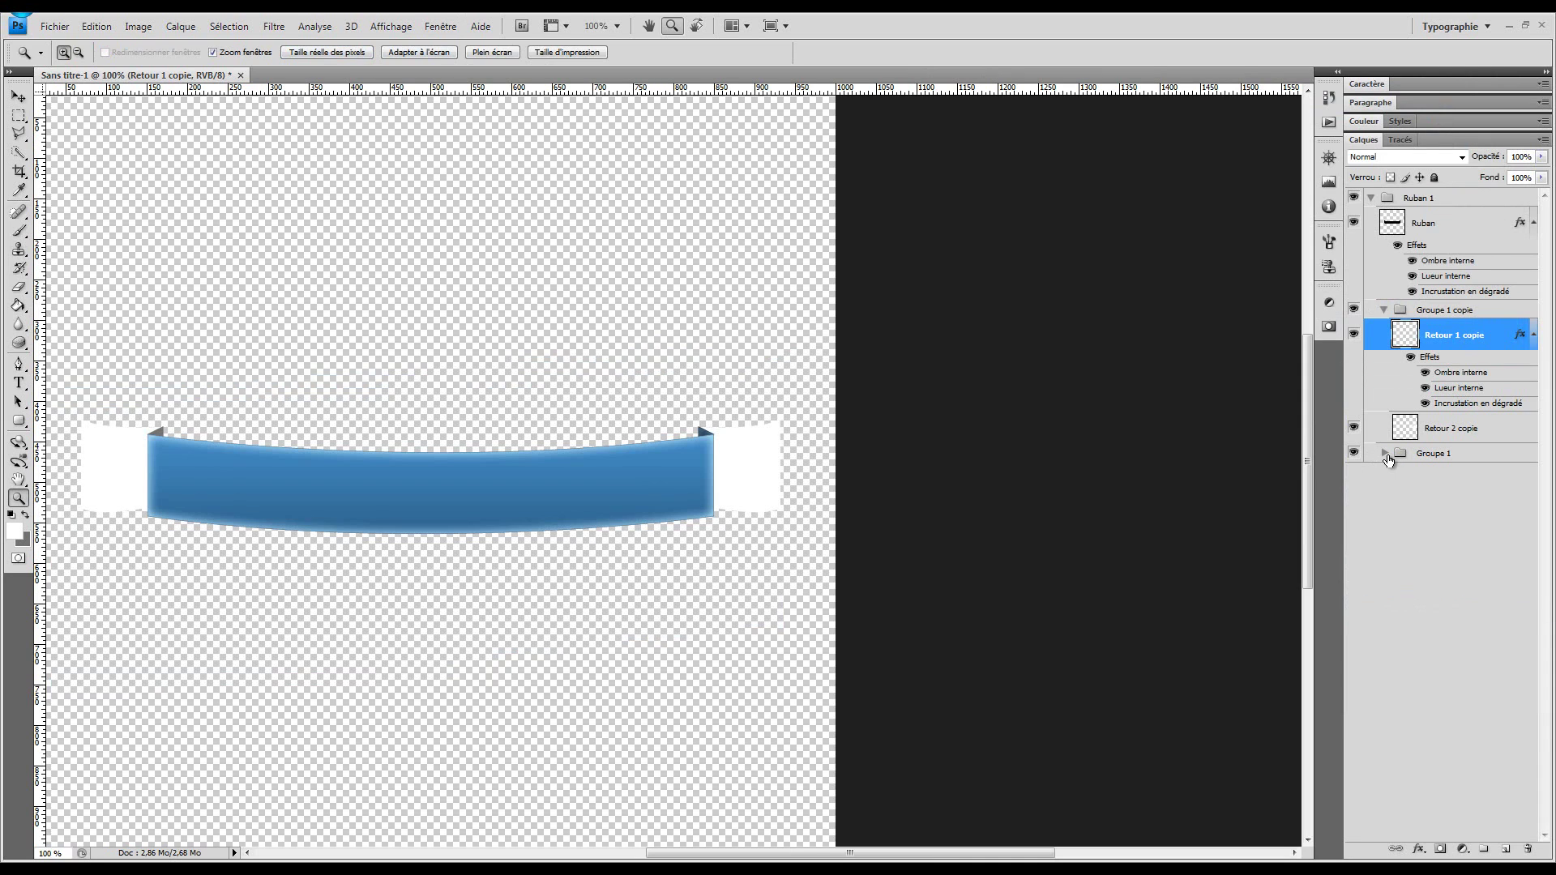
pyautogui.click(1385, 455)
pyautogui.click(1465, 491)
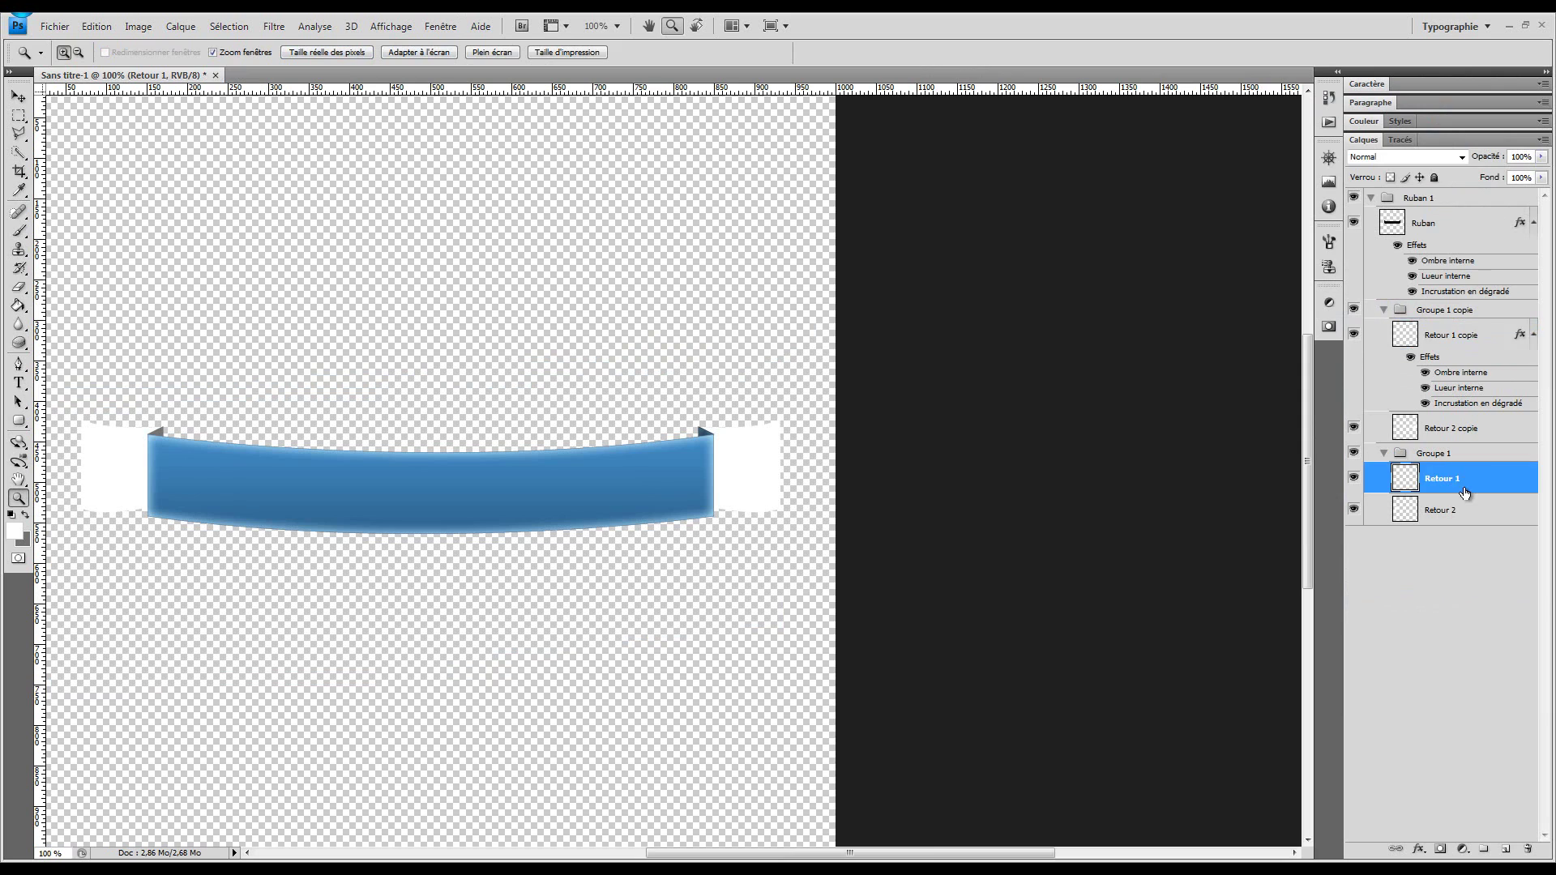
pyautogui.rightClick(1486, 476)
pyautogui.click(1411, 382)
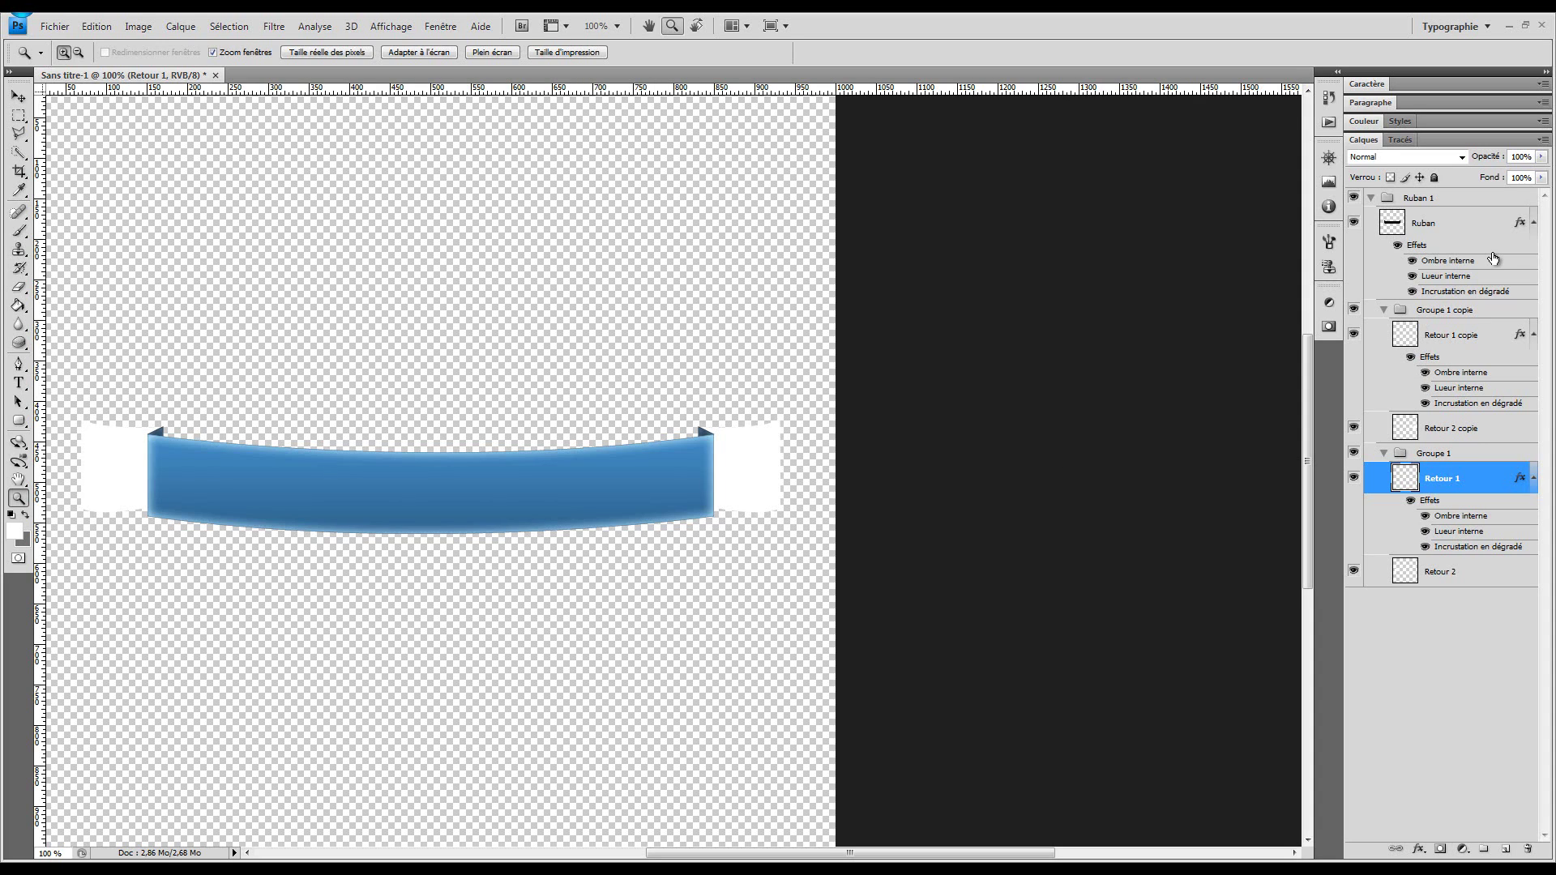
# Step: Copy the Ruban layer's style and paste it onto the Retour 2 copie and Retour 2 layers
pyautogui.click(1455, 228)
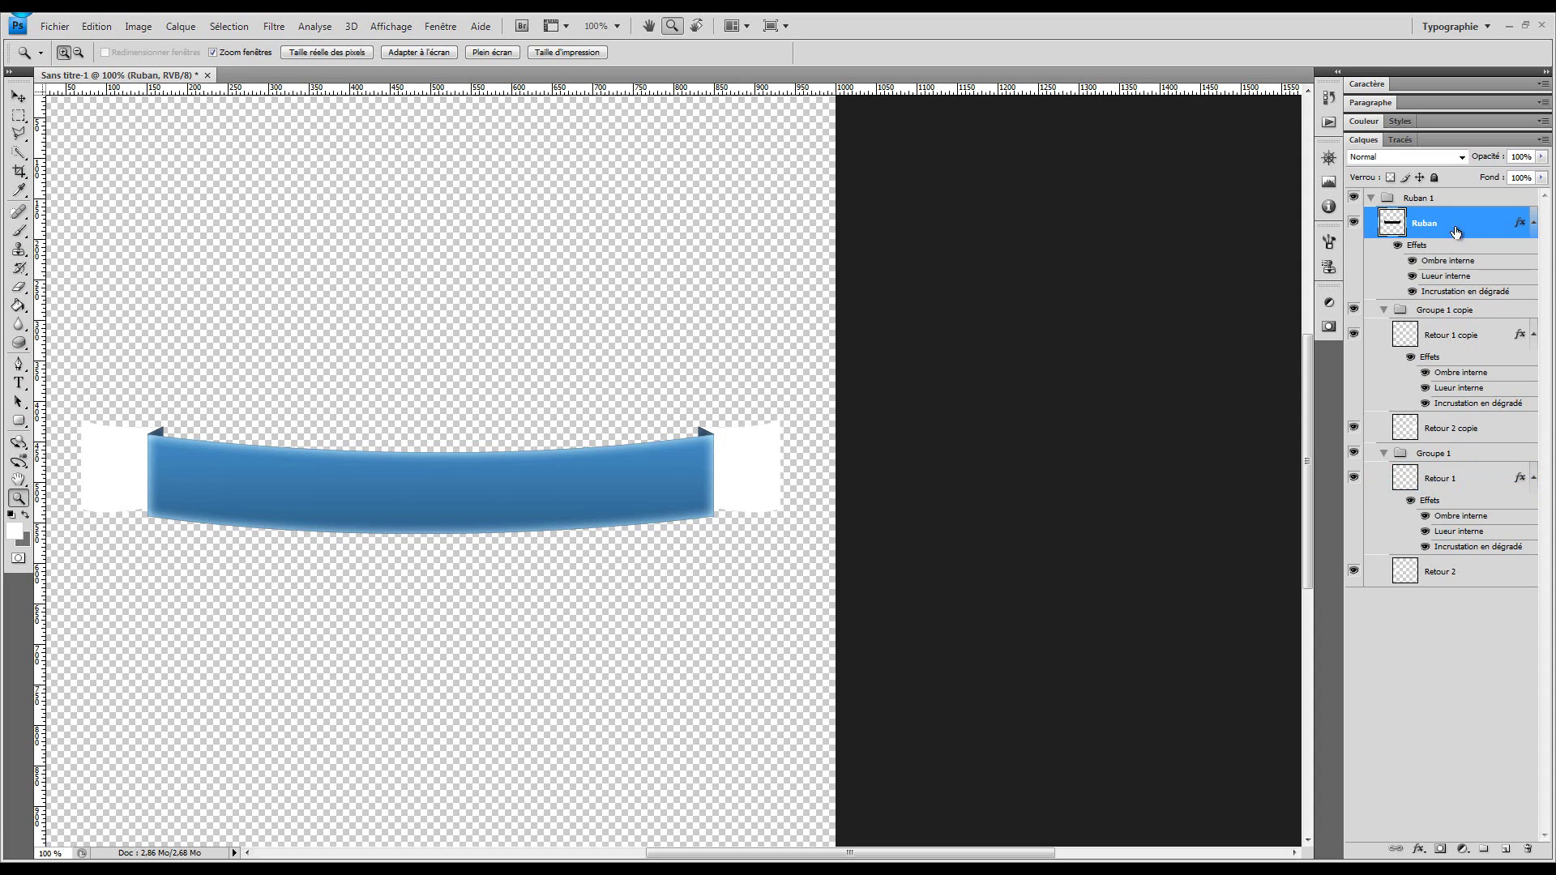
pyautogui.rightClick(1449, 261)
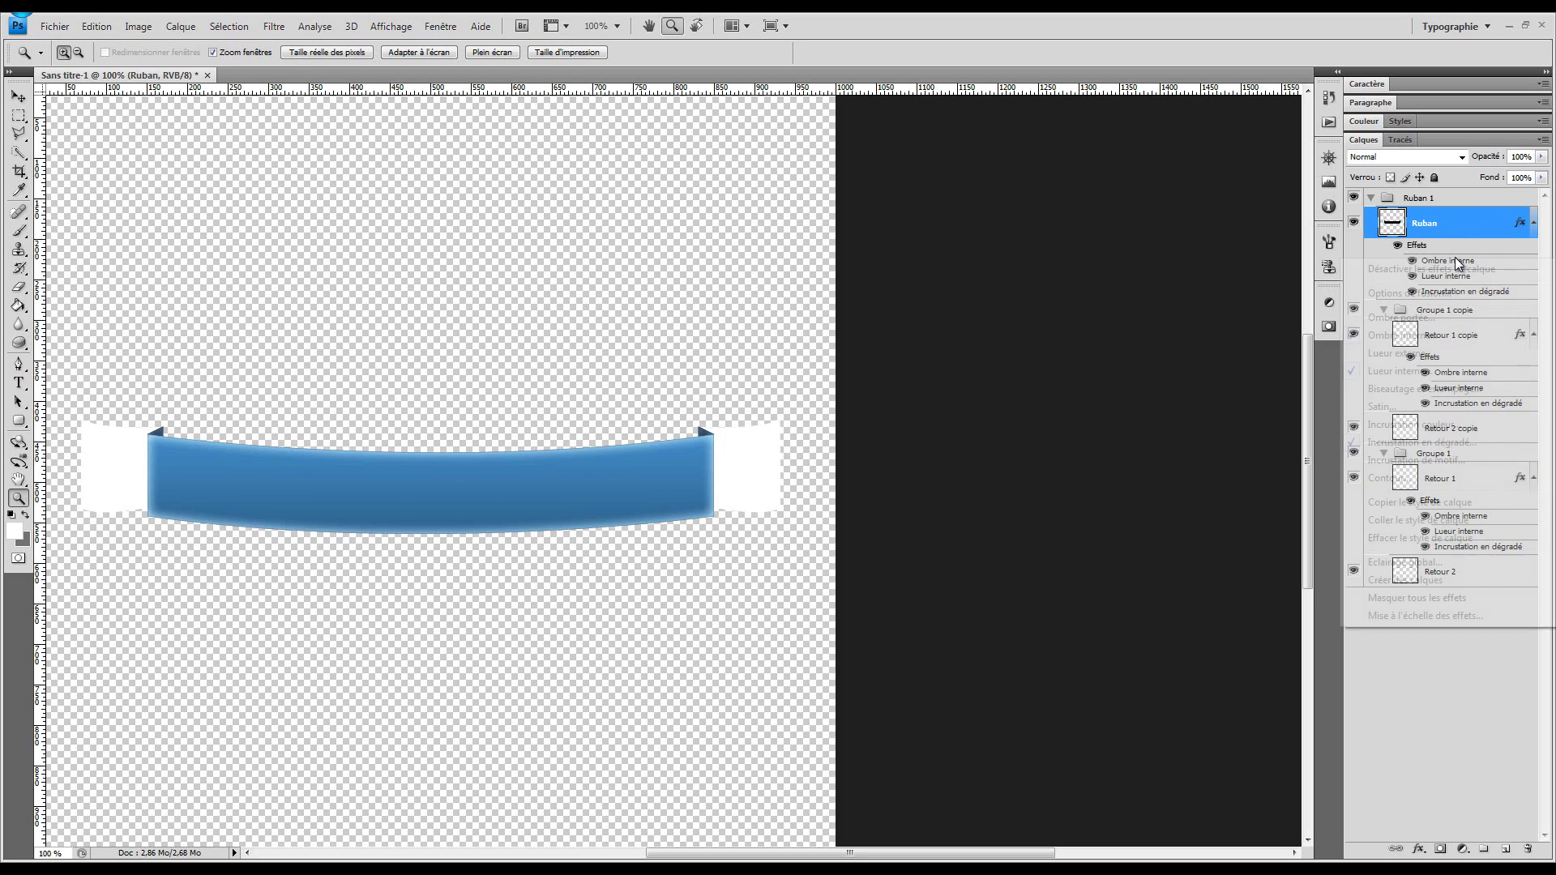
pyautogui.click(1421, 503)
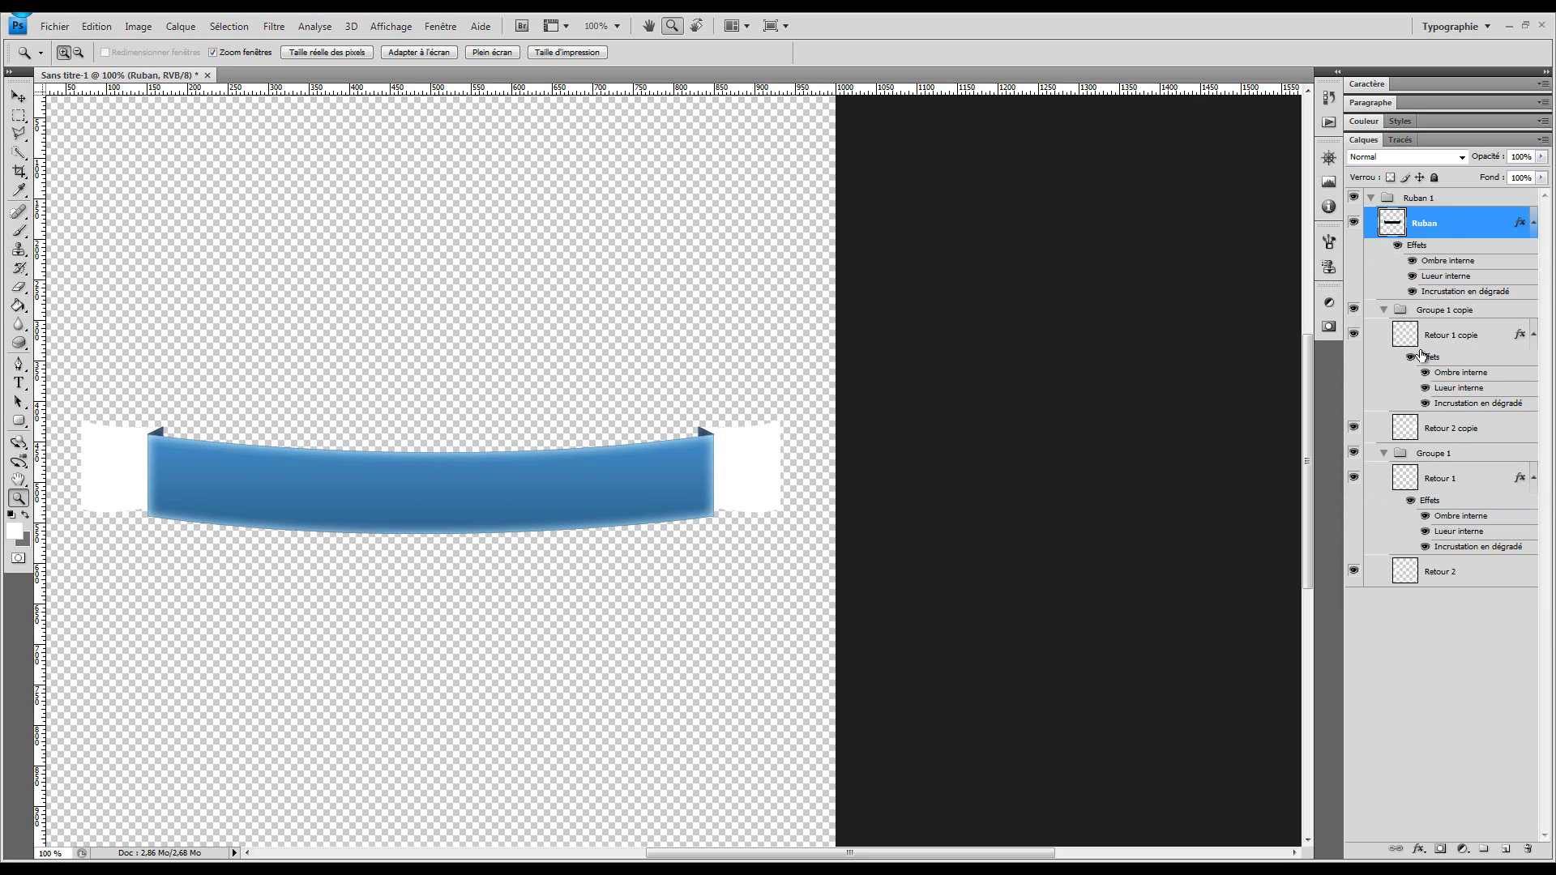
pyautogui.click(1450, 430)
pyautogui.rightClick(1481, 423)
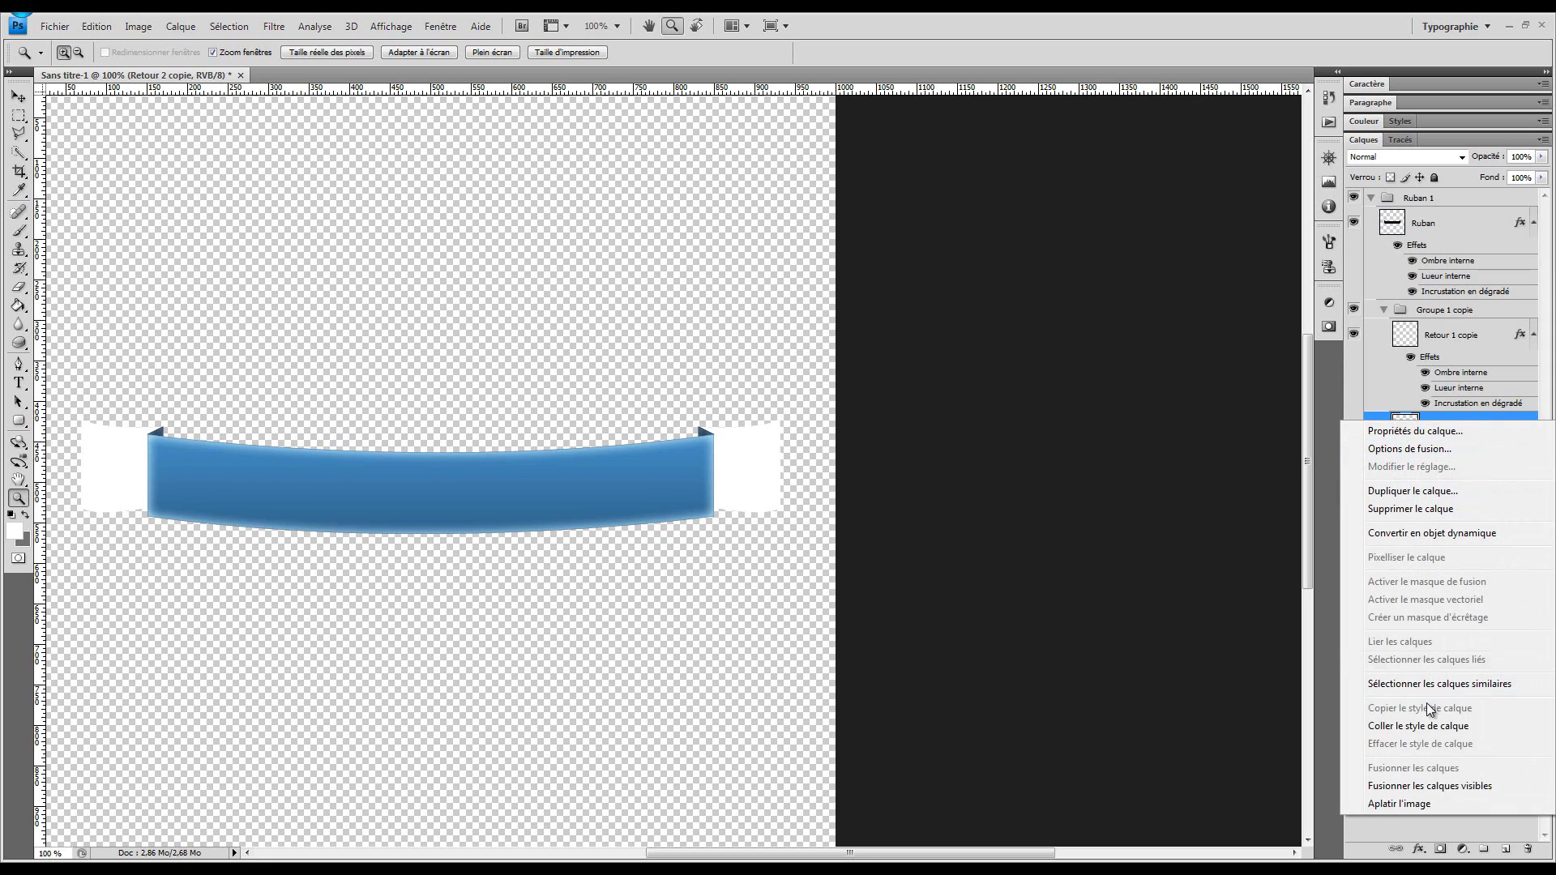
pyautogui.click(1428, 728)
pyautogui.rightClick(1455, 634)
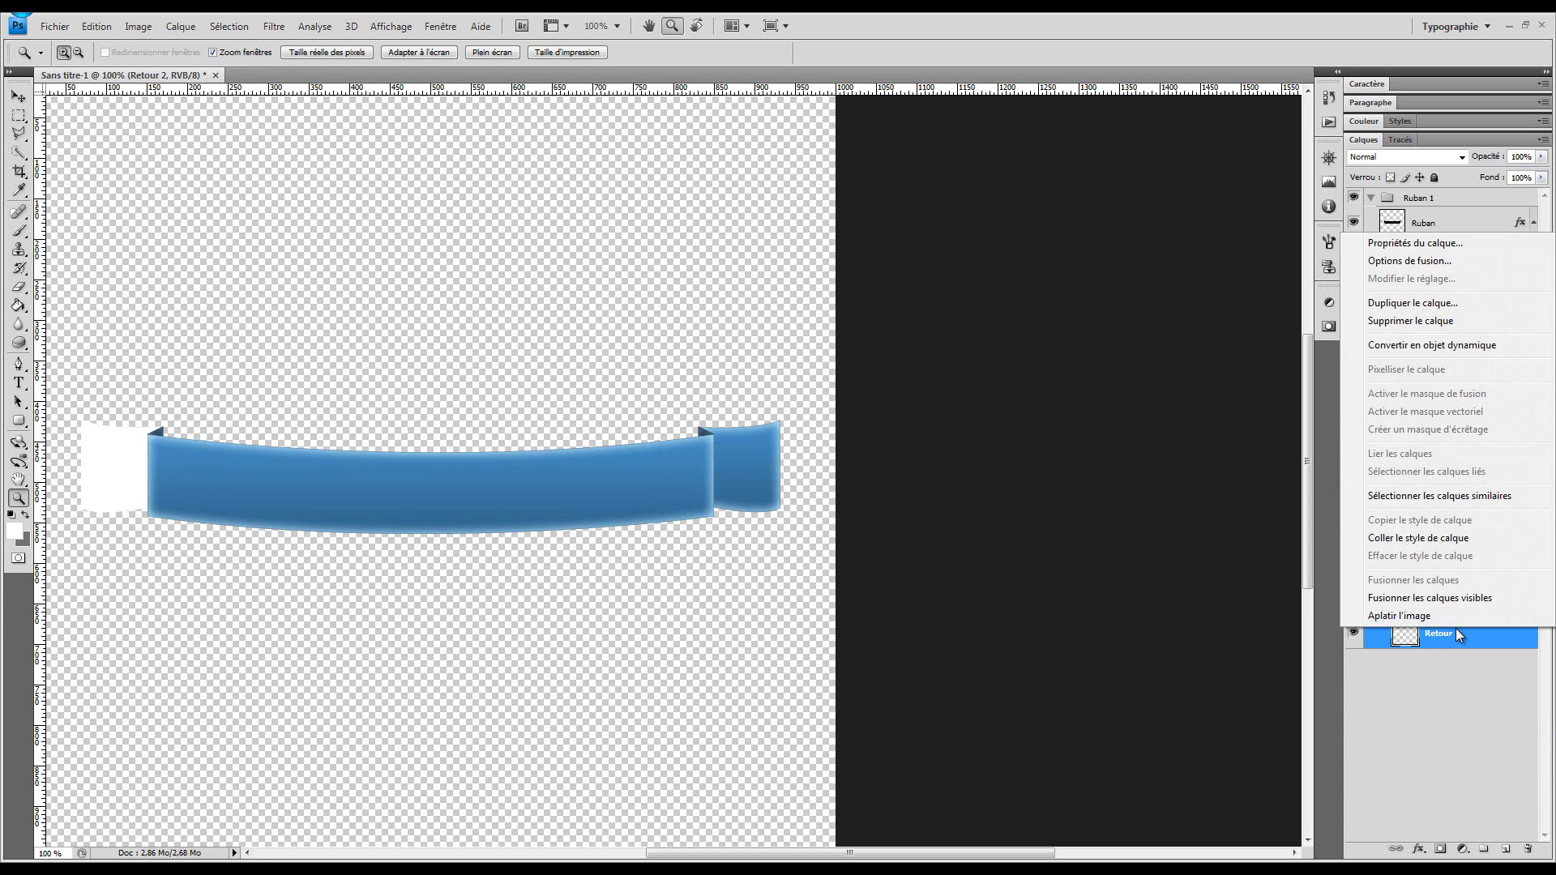
pyautogui.click(1439, 546)
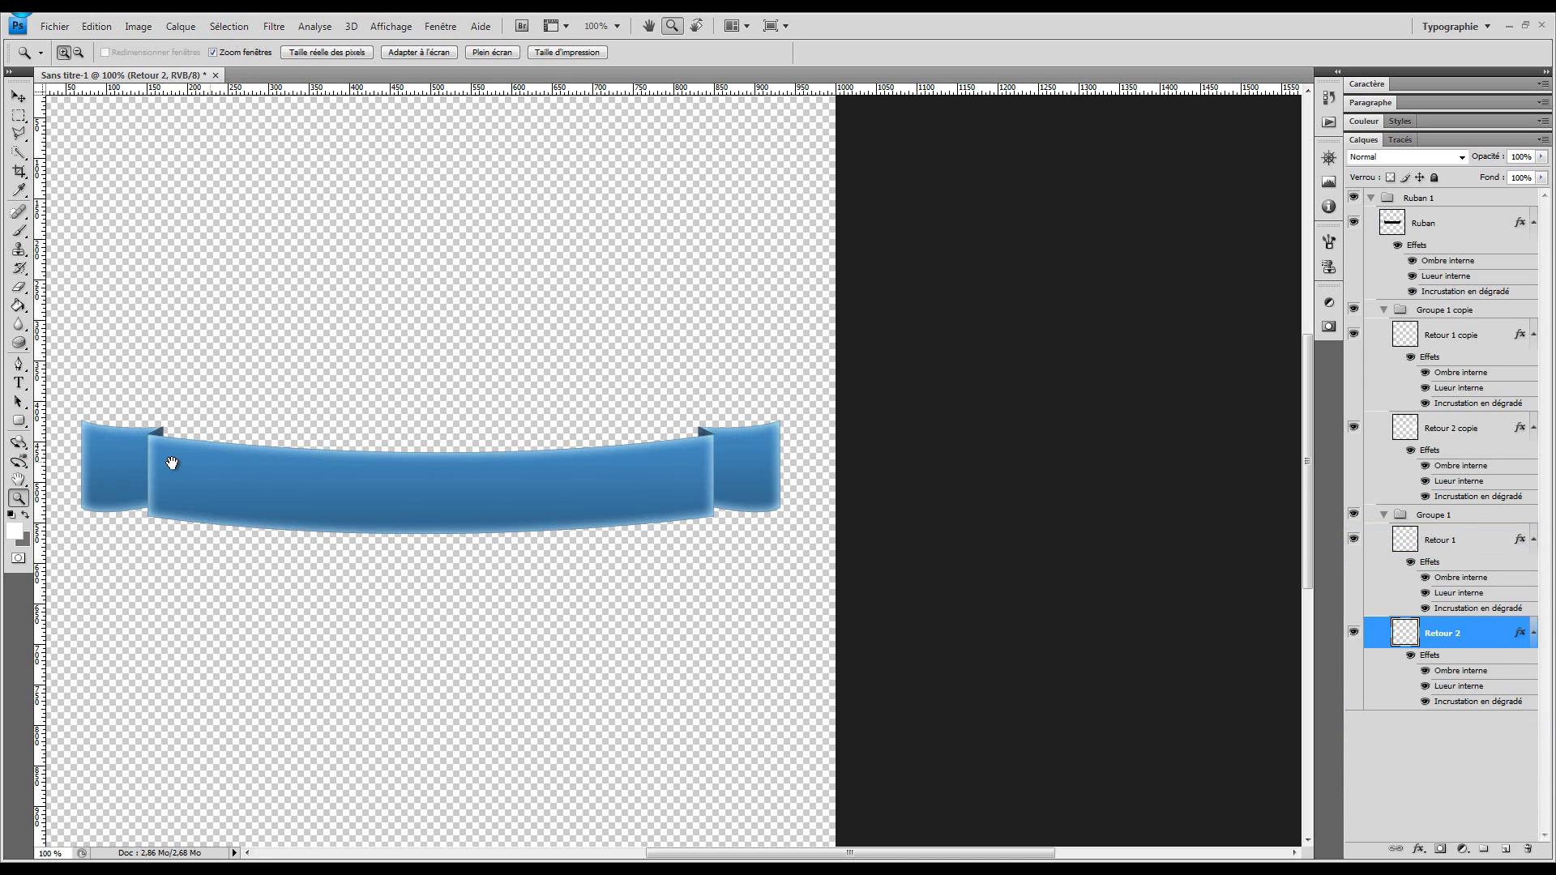
# Step: Add a new layer directly above Retour 2 in Groupe 1 and name it Ombre
pyautogui.moveTo(118, 441); pyautogui.dragTo(470, 468)
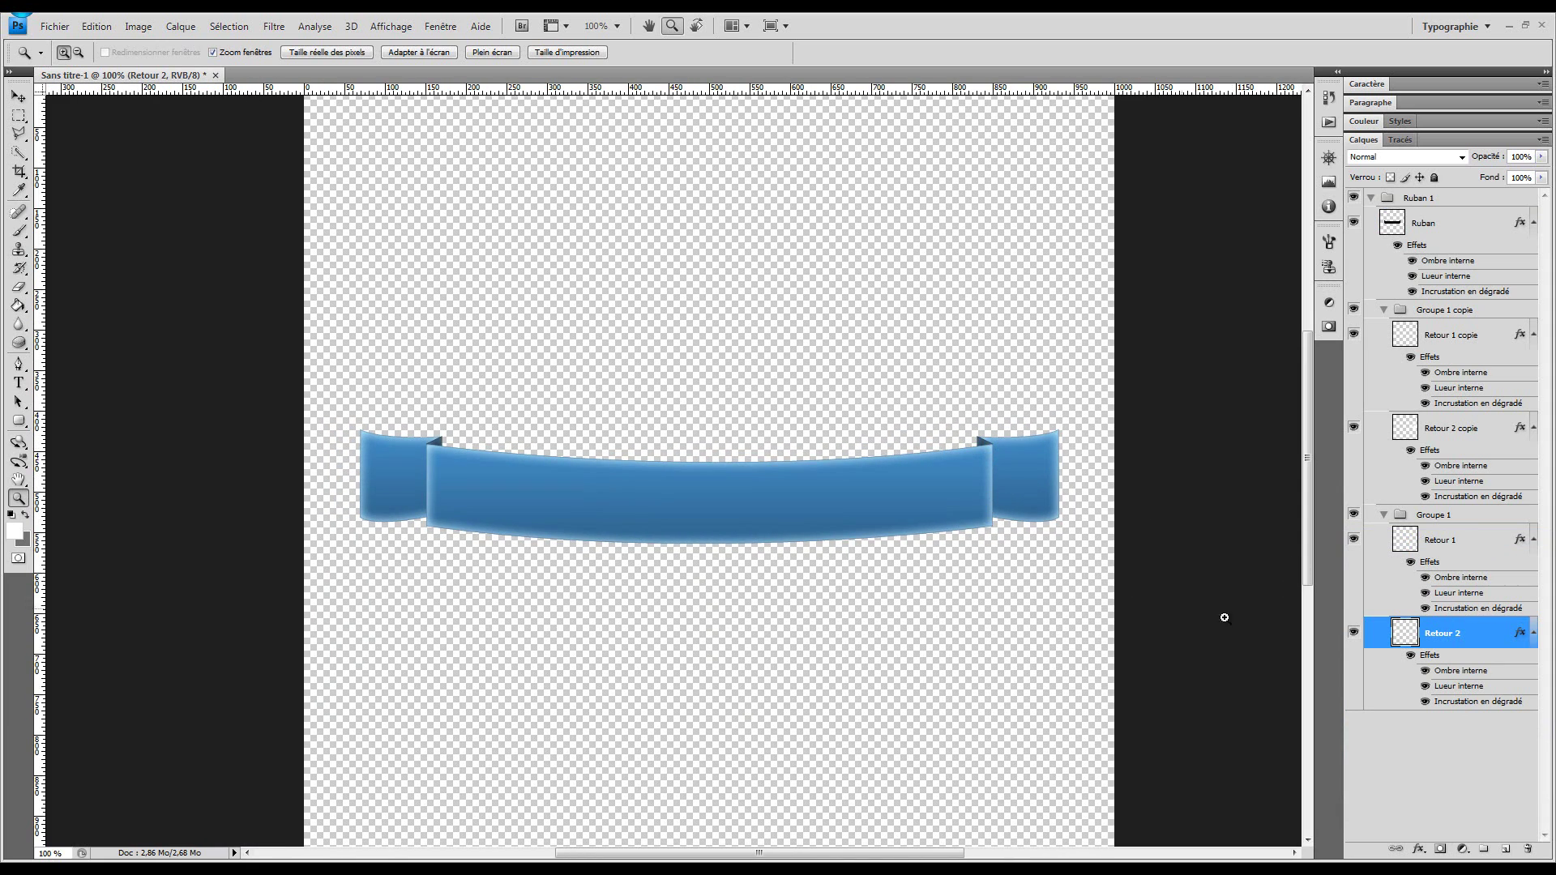
pyautogui.click(1440, 317)
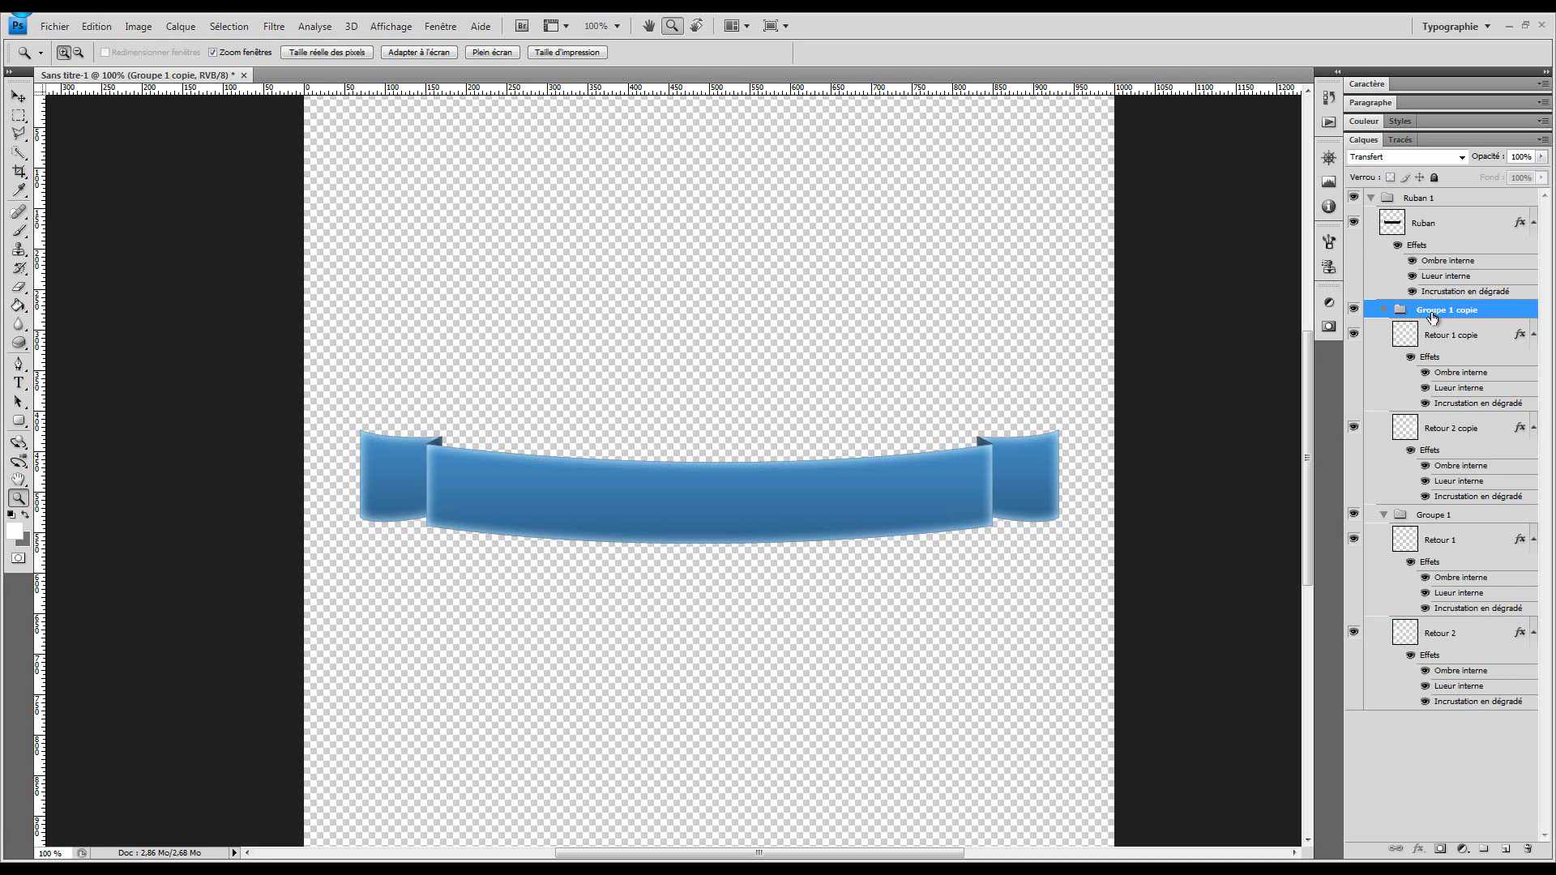
pyautogui.click(1443, 420)
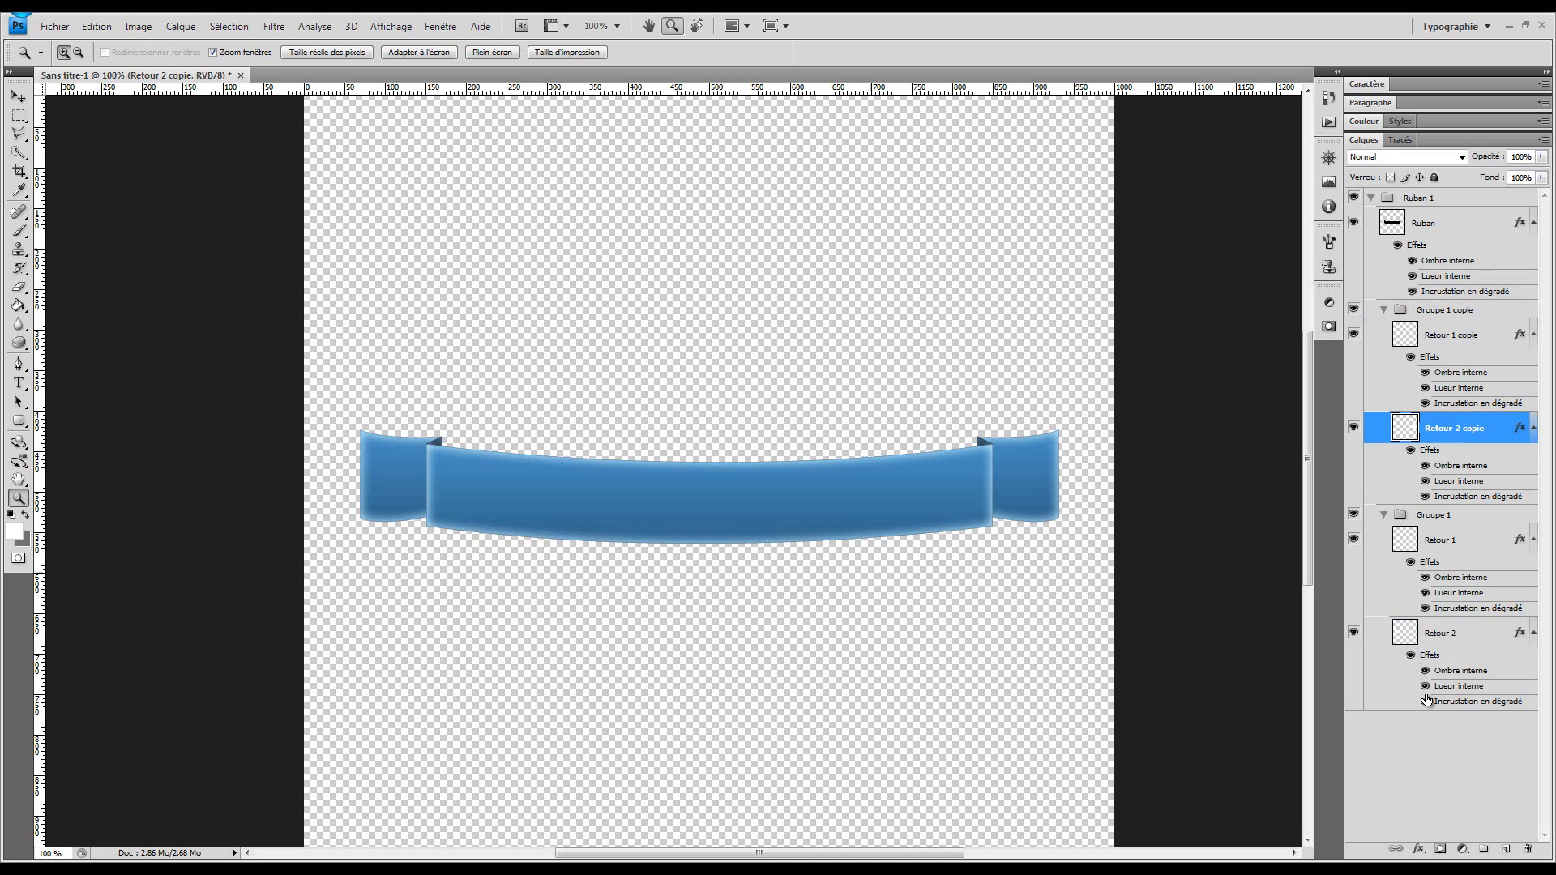
pyautogui.click(1463, 639)
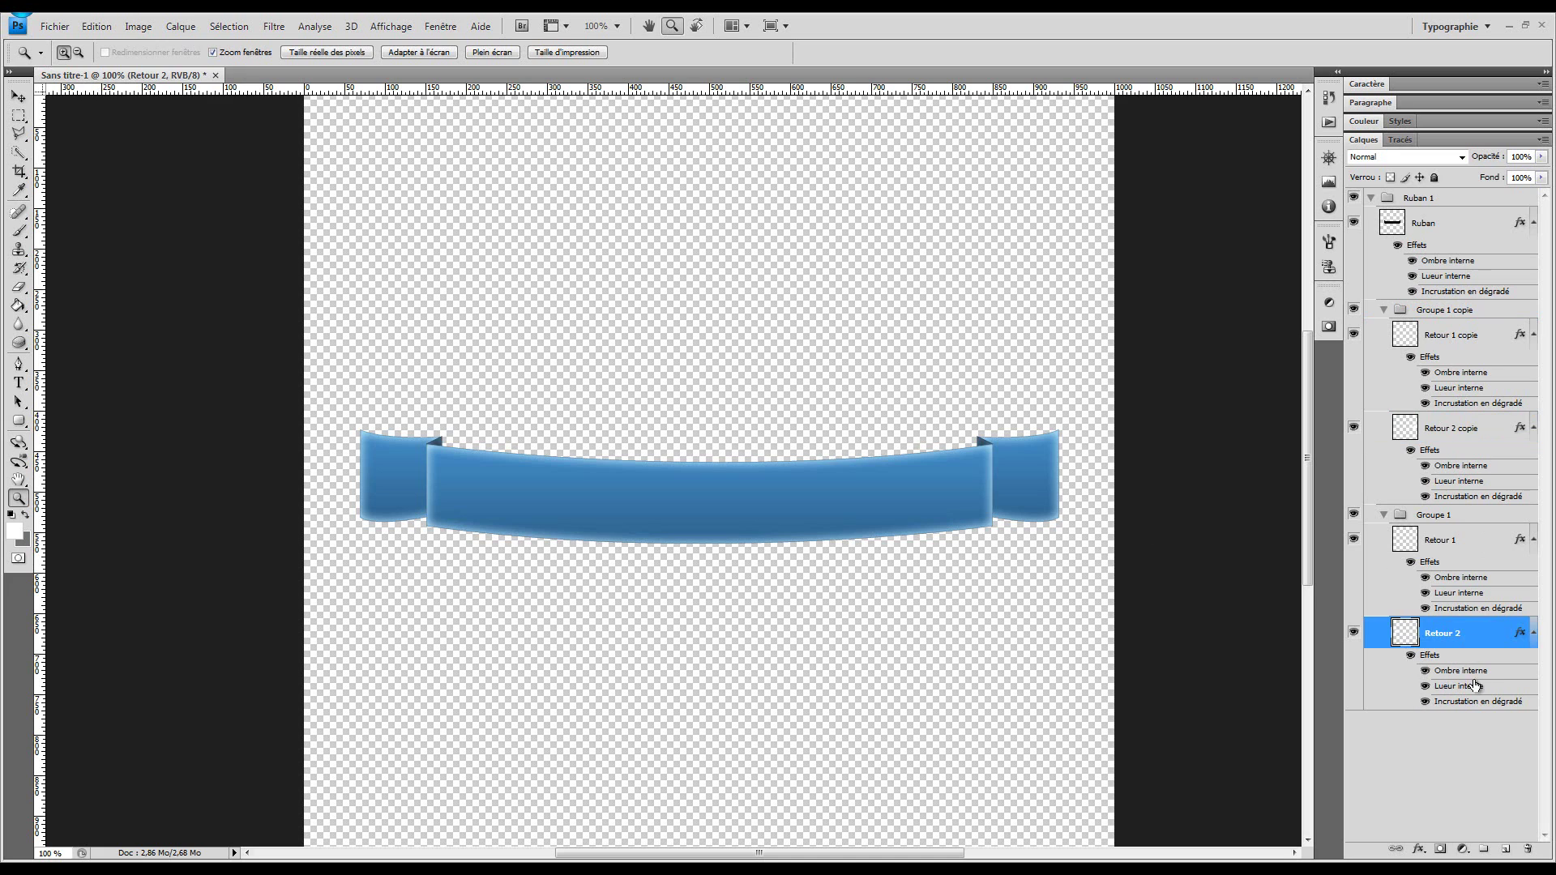
pyautogui.click(1506, 849)
pyautogui.doubleClick(1434, 641)
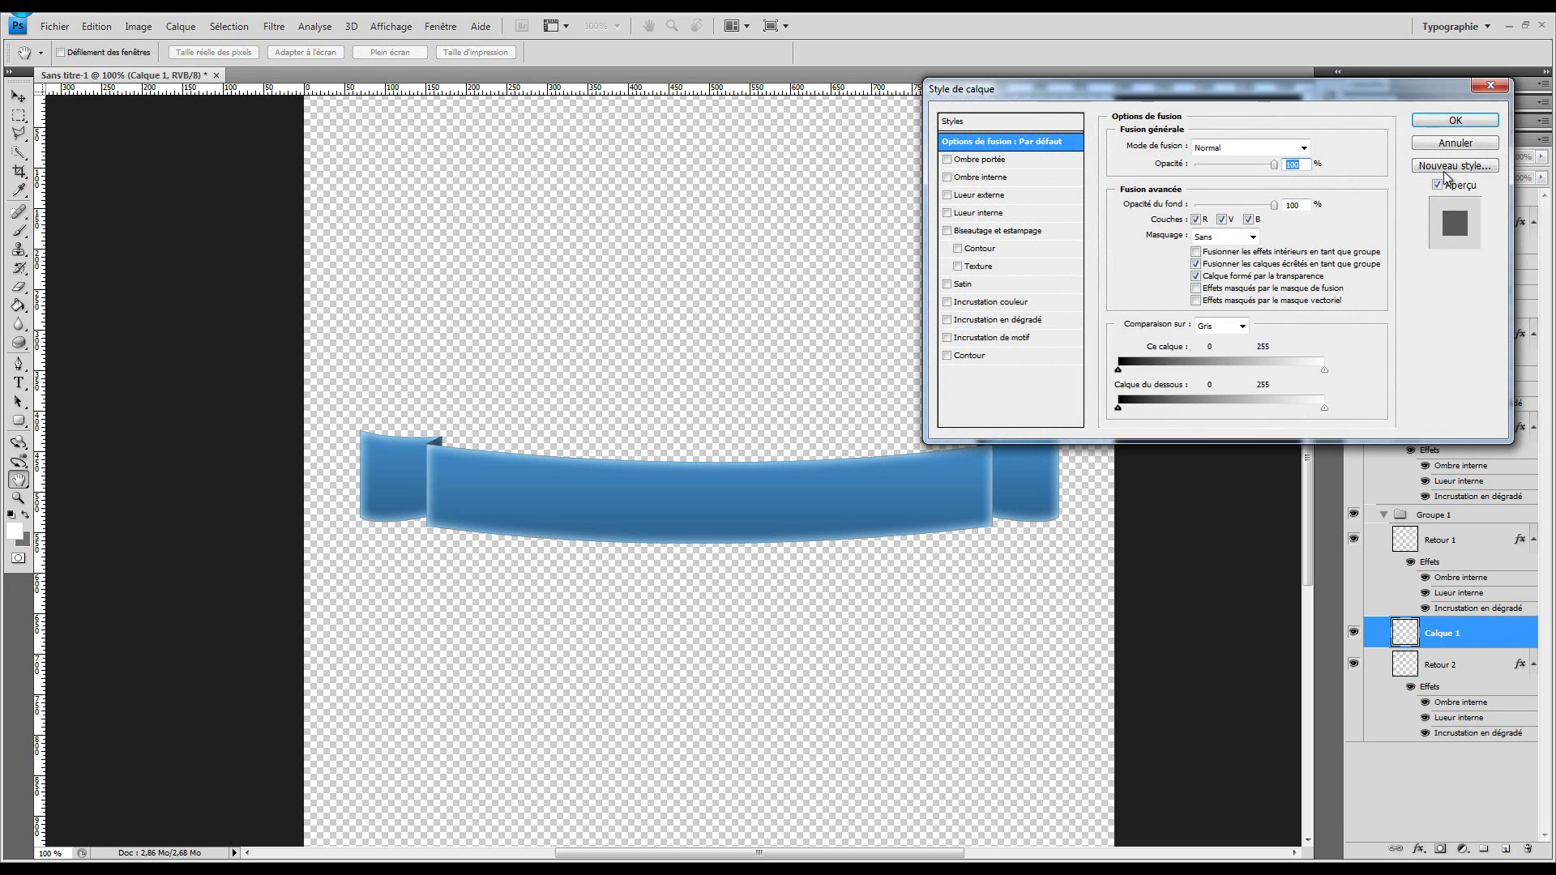
pyautogui.click(1458, 141)
pyautogui.doubleClick(1438, 633)
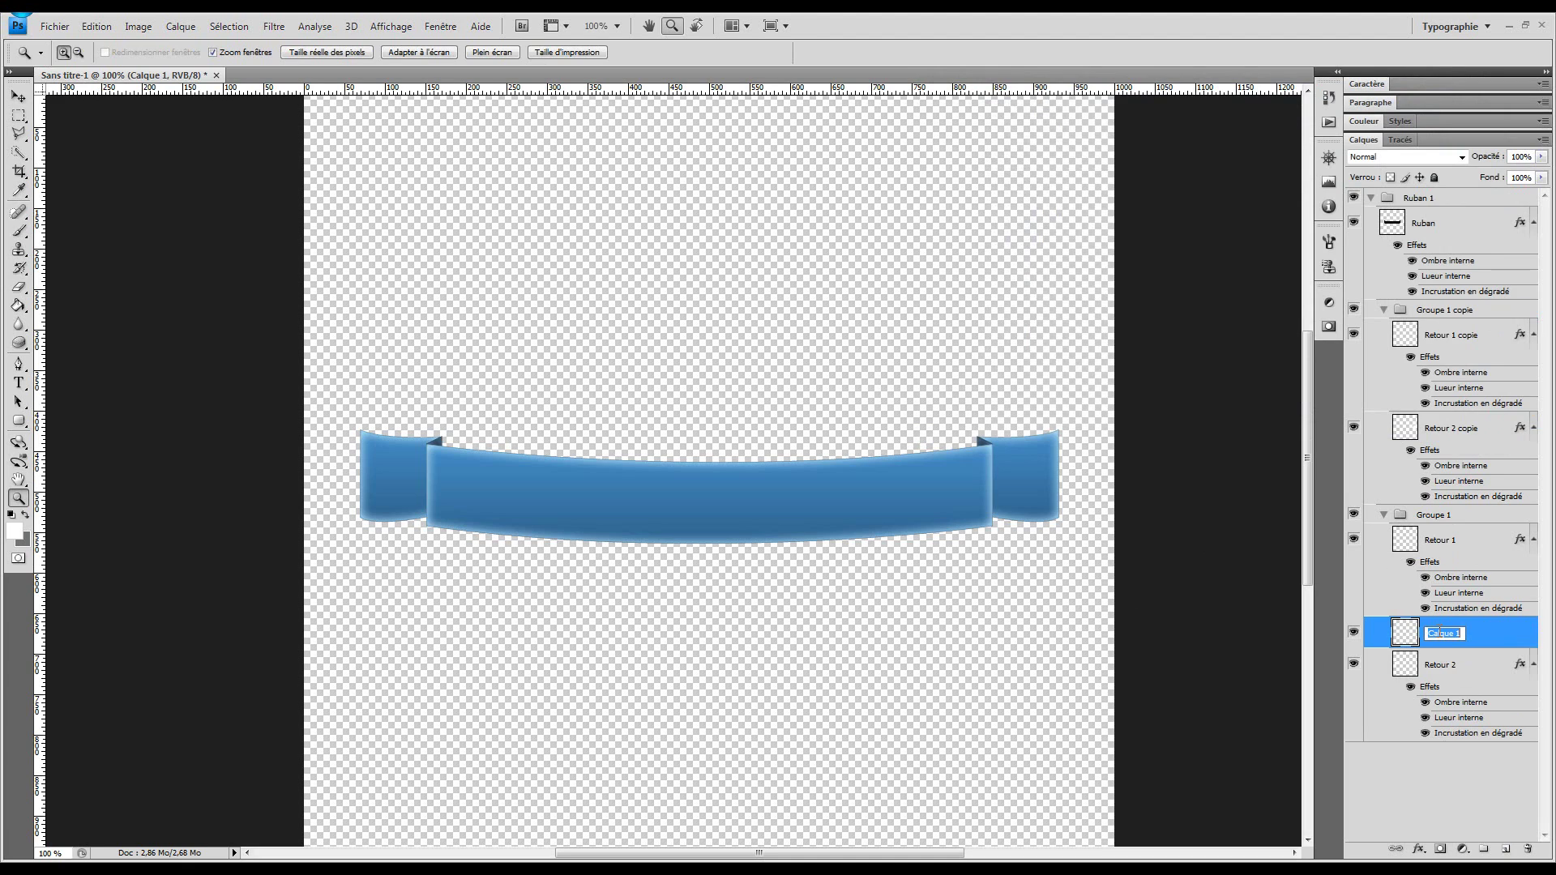
pyautogui.write('ombre')
pyautogui.press('Return')
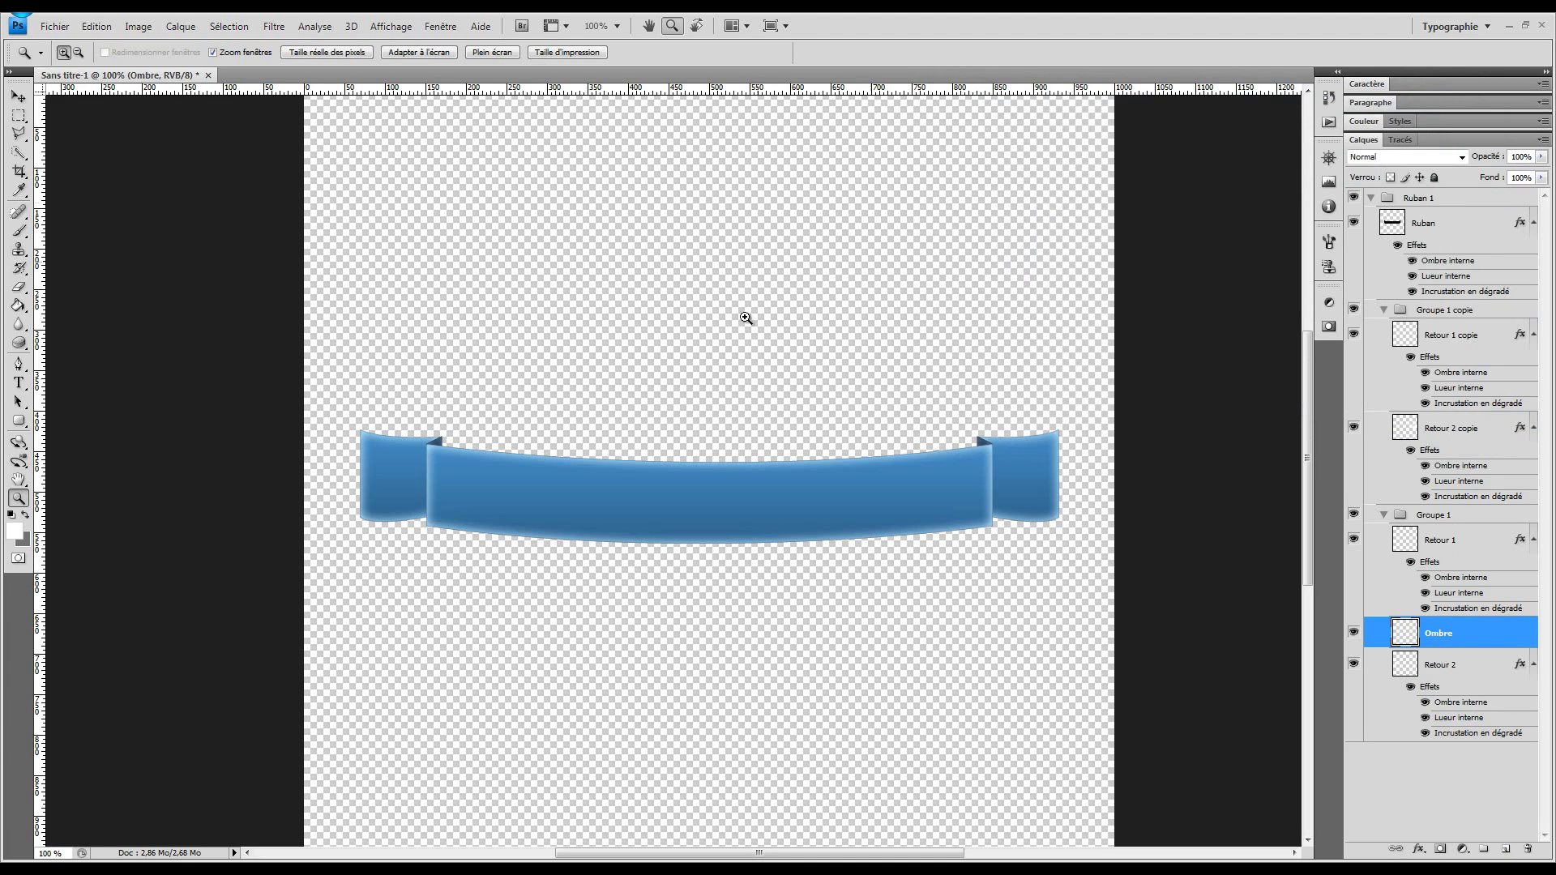
# Step: Activate the Brush tool and set it to a soft round tip with a 20 px diameter
pyautogui.click(20, 232)
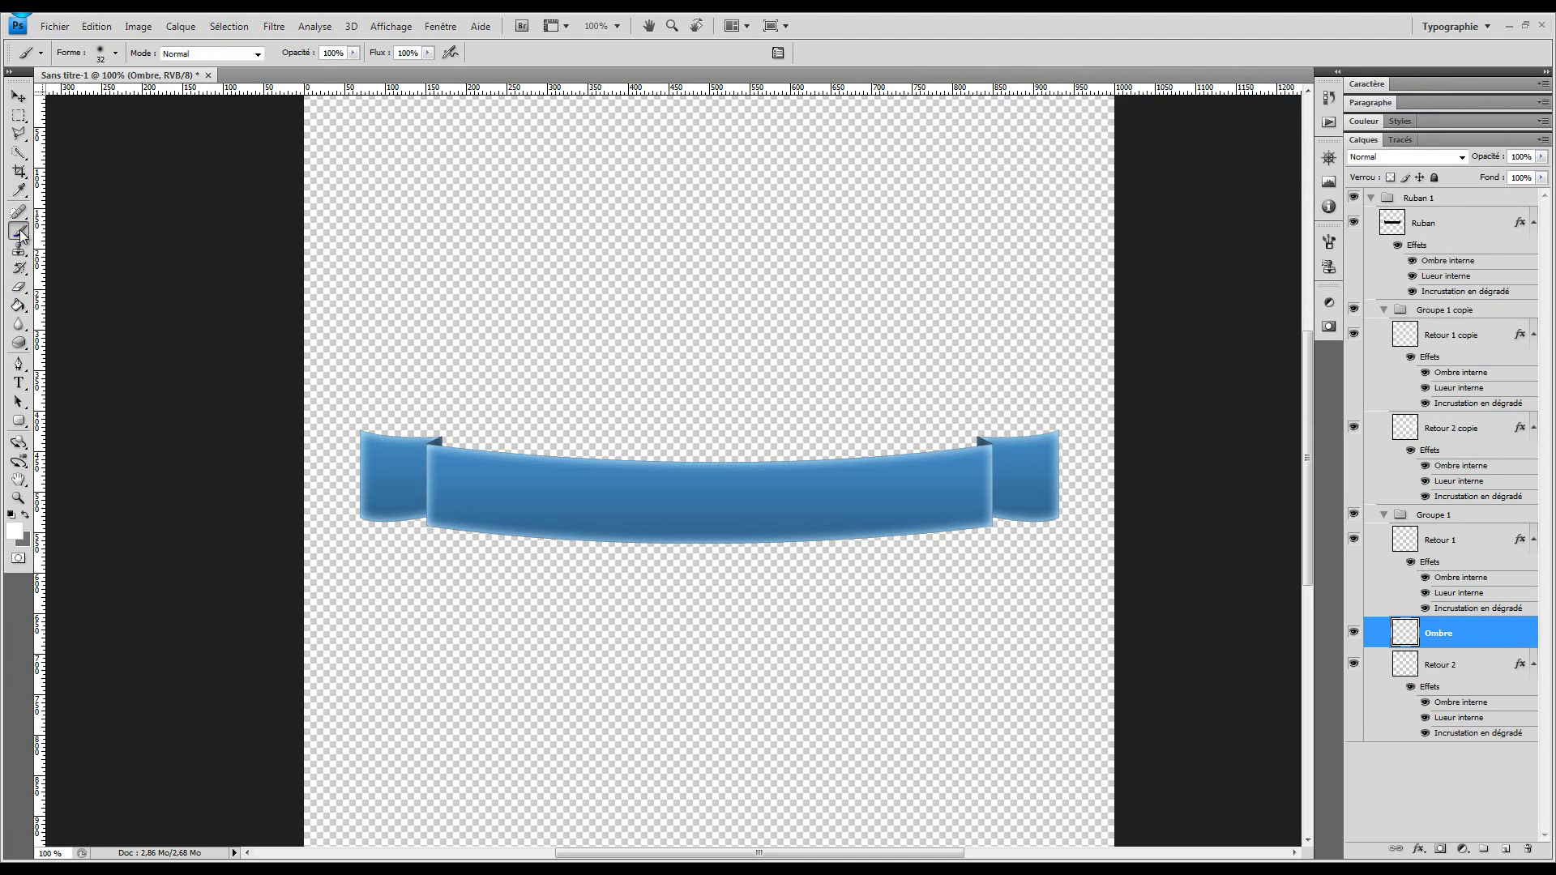
pyautogui.click(116, 52)
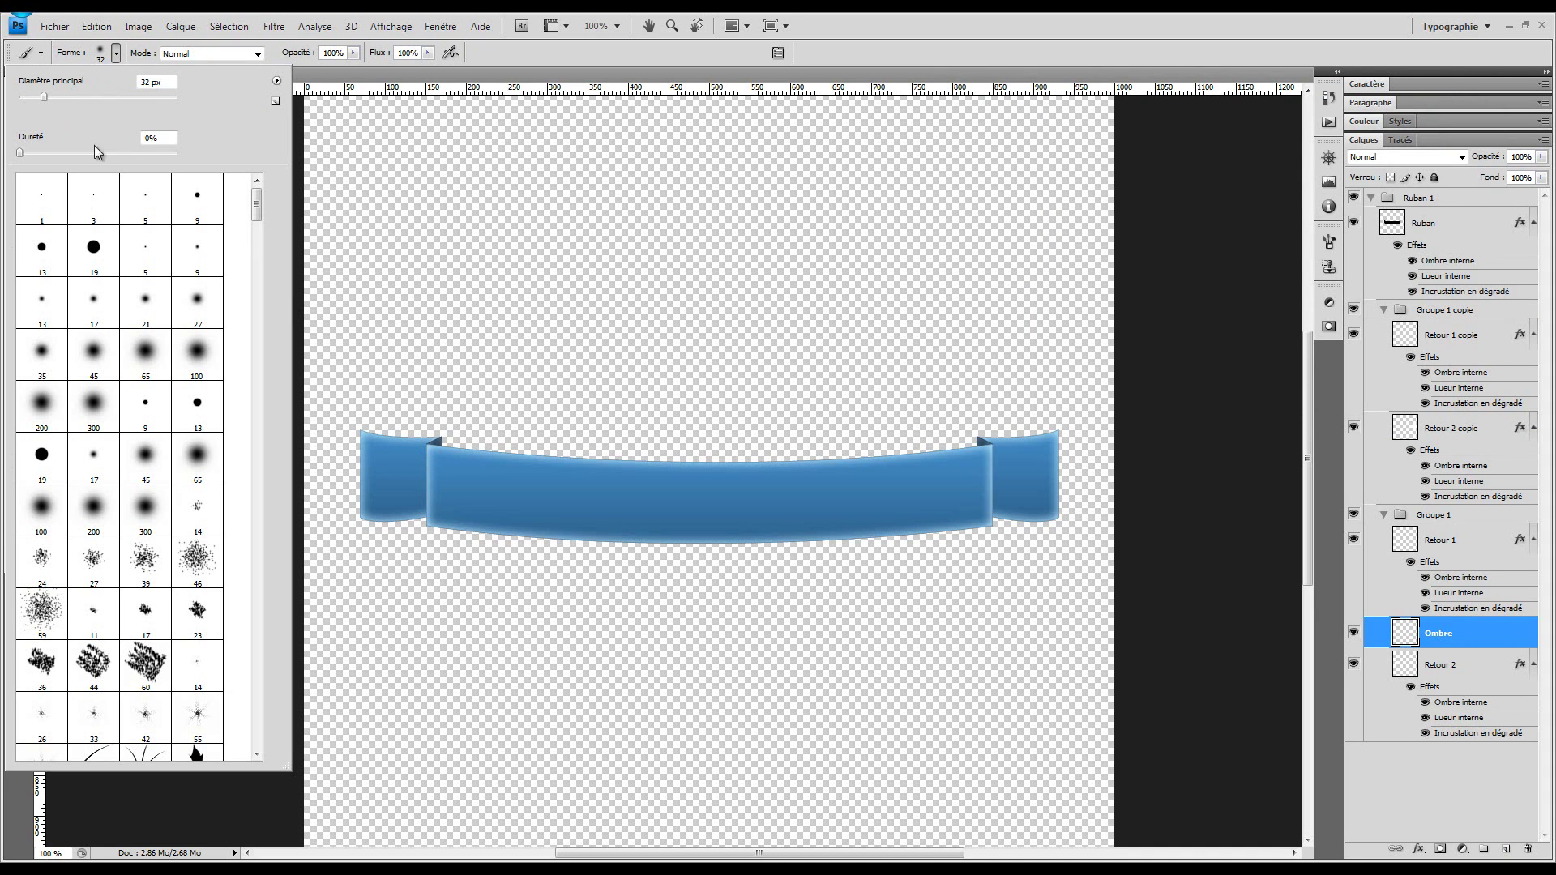
pyautogui.click(113, 306)
pyautogui.click(137, 266)
pyautogui.click(62, 318)
pyautogui.click(112, 316)
pyautogui.write('20')
pyautogui.click(534, 325)
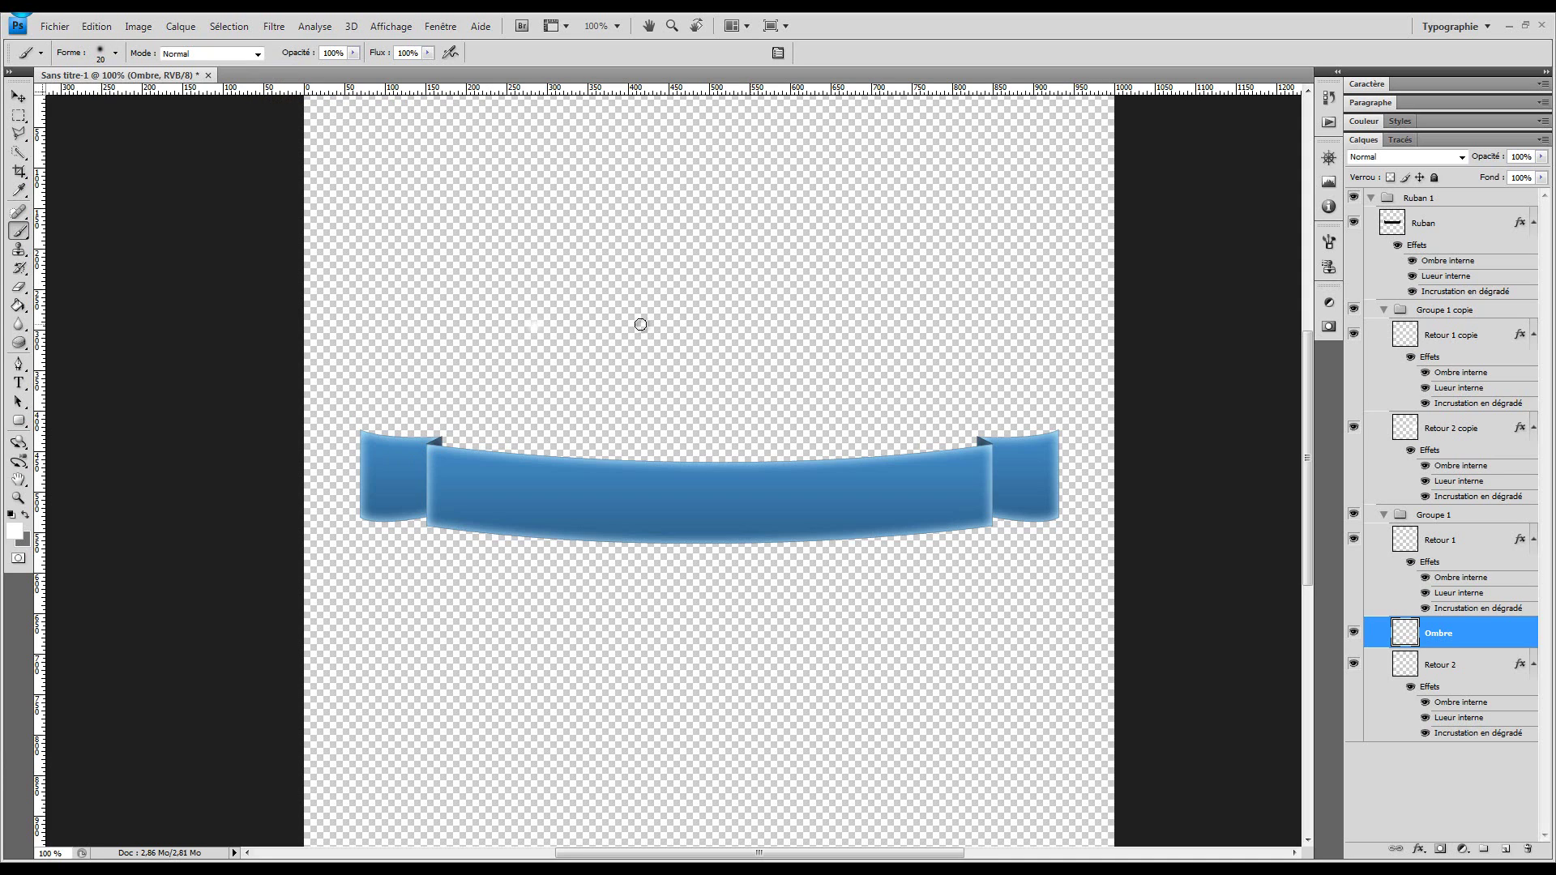
# Step: Reset the brush colours to the defaults so that black is the foreground colour
pyautogui.click(12, 515)
pyautogui.press('z')
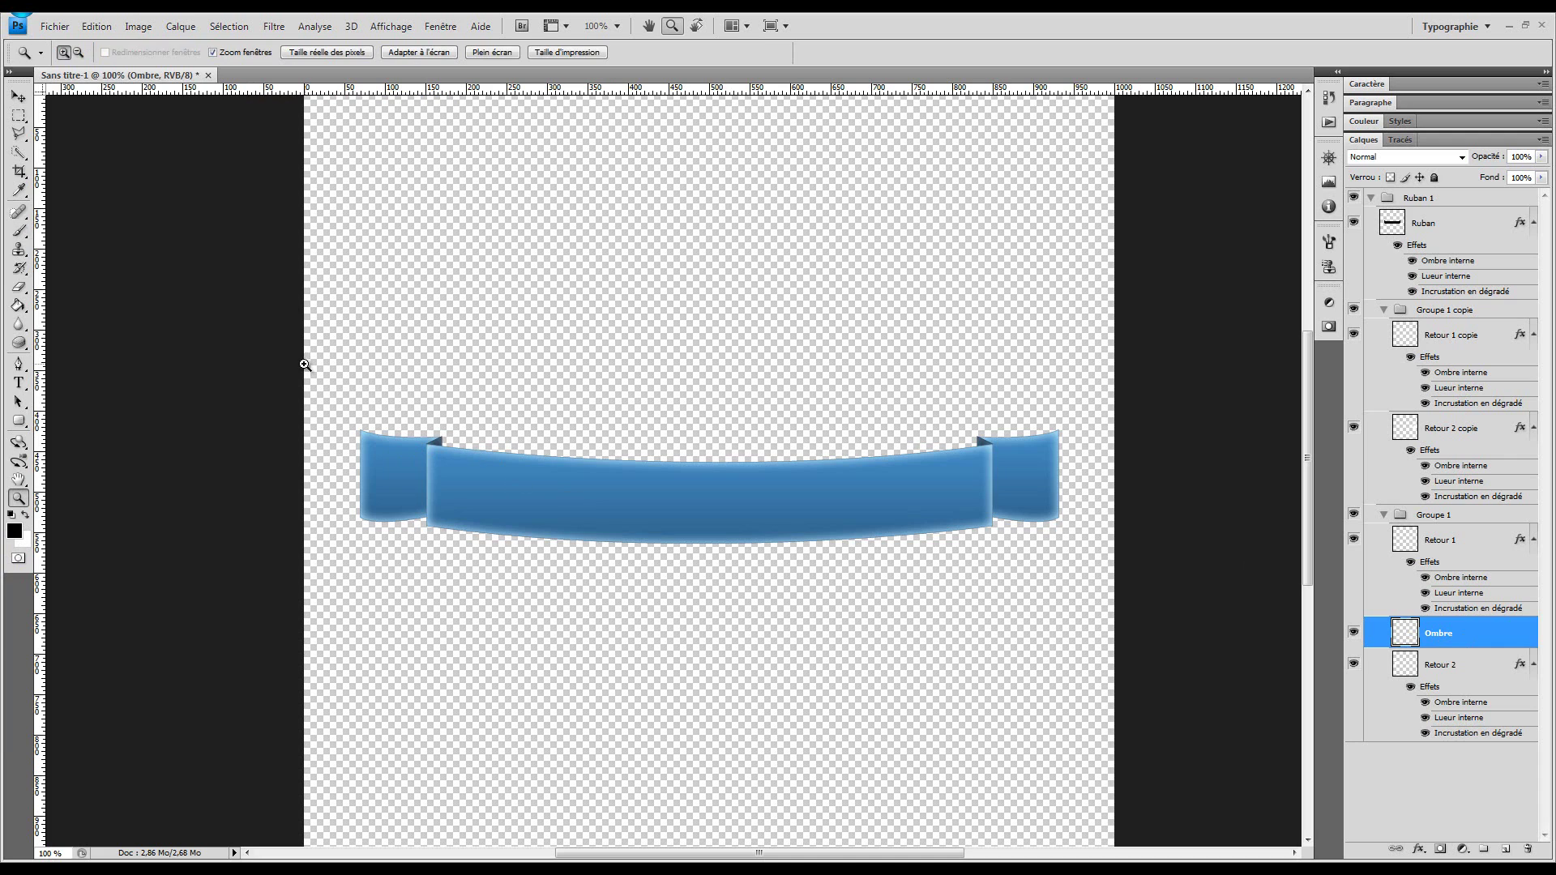
pyautogui.moveTo(305, 363); pyautogui.dragTo(593, 636)
pyautogui.moveTo(333, 329); pyautogui.dragTo(1238, 593)
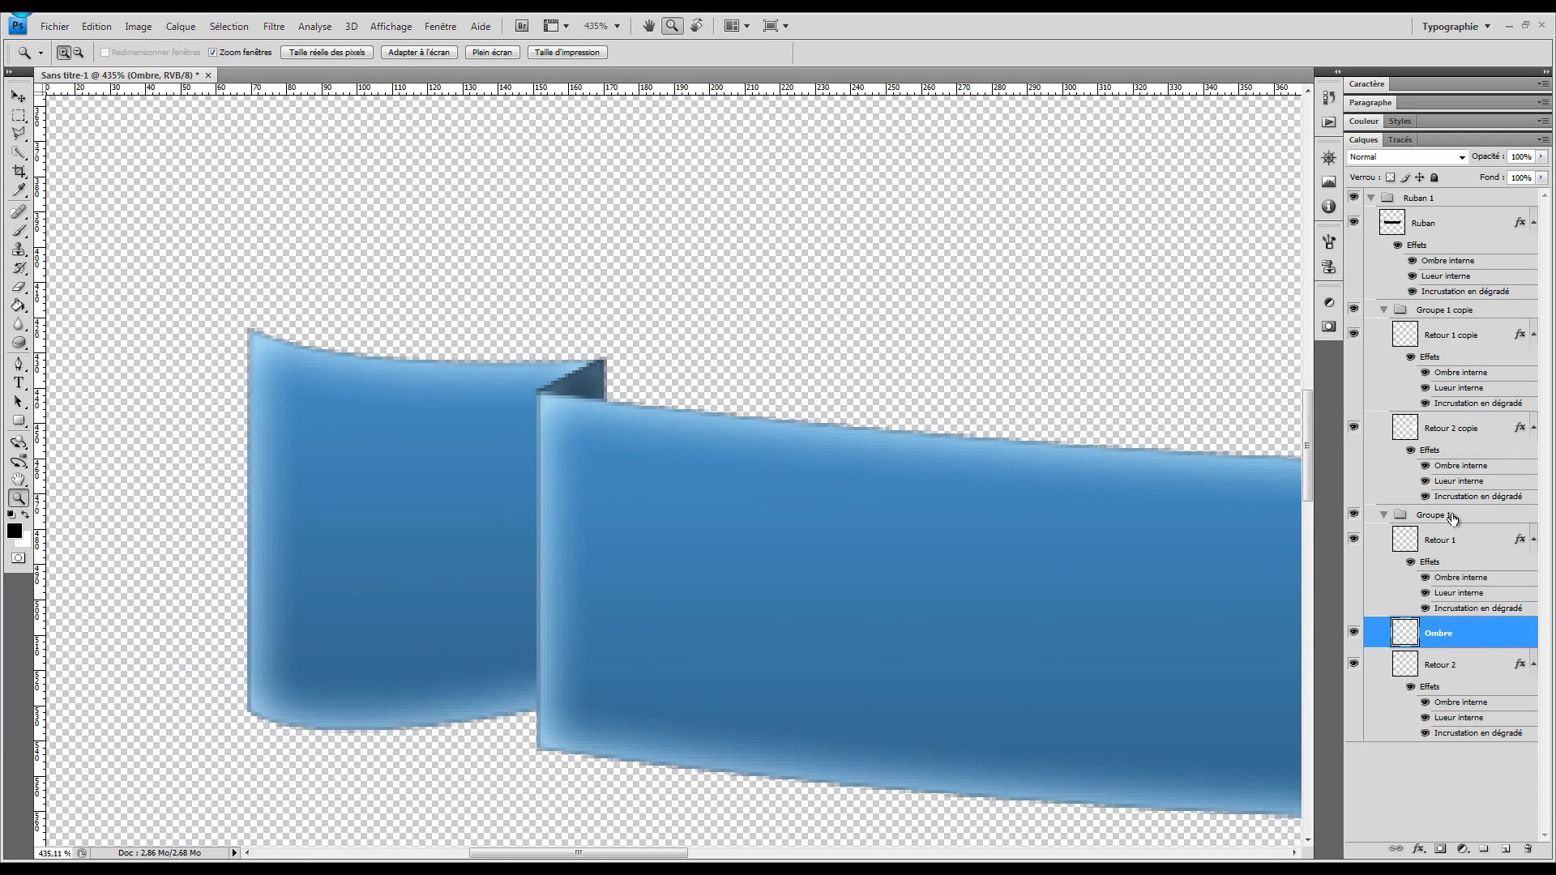
# Step: Toggle the visibility of Groupe 1 to check which ribbon pieces it contains
pyautogui.click(1354, 514)
pyautogui.click(1353, 515)
pyautogui.click(1353, 514)
pyautogui.click(1353, 514)
pyautogui.click(1354, 515)
pyautogui.click(1353, 515)
# Step: Brush a soft black shadow on the Ombre layer along the left fold's full height and the slanted edge of its dark triangle
pyautogui.click(16, 233)
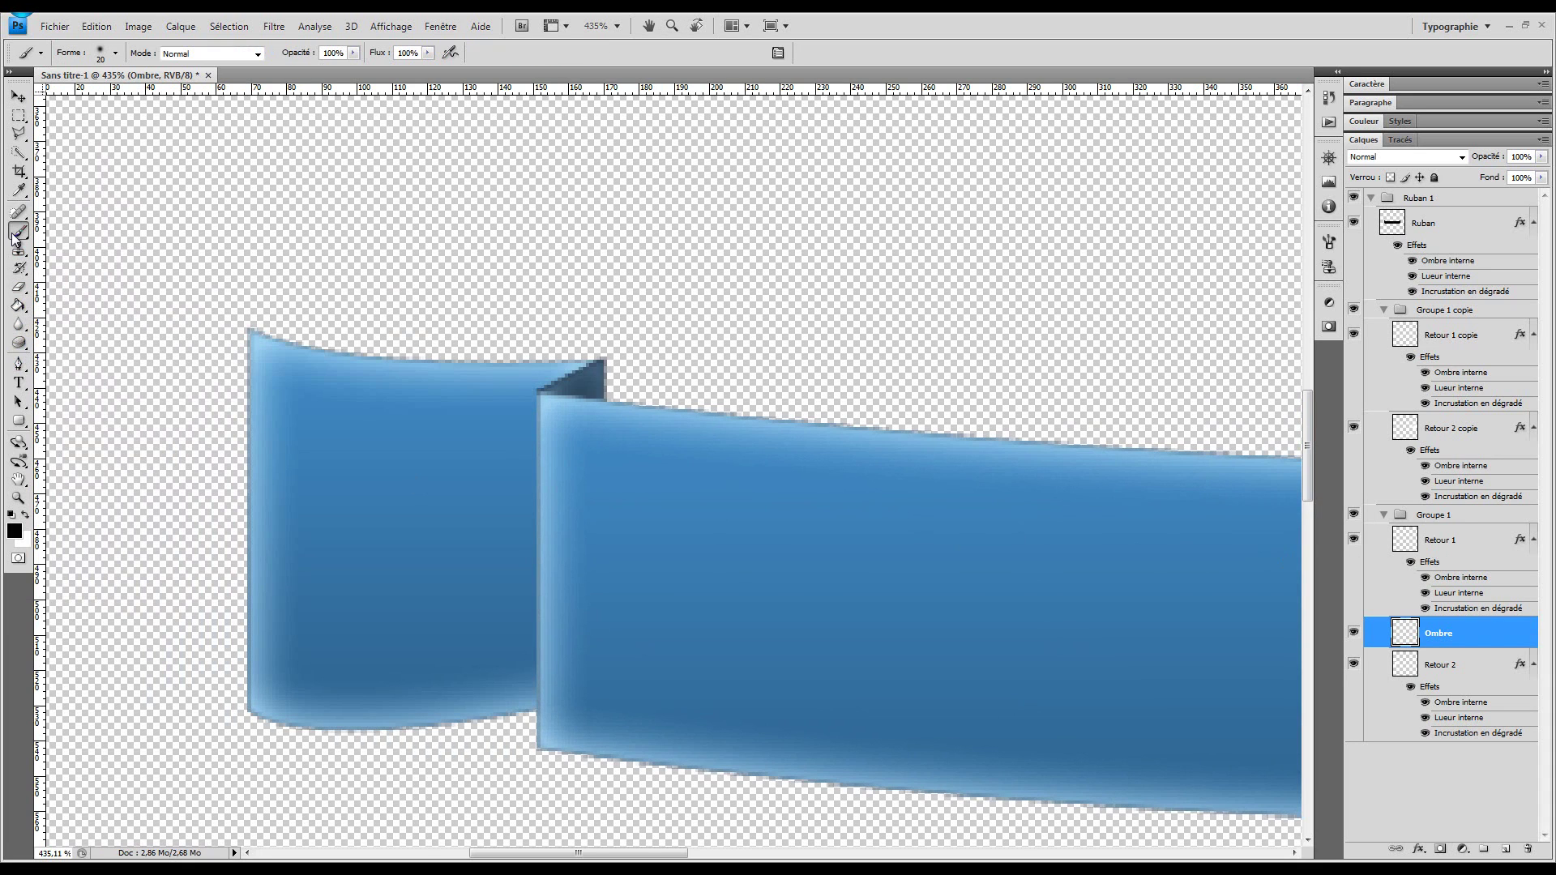
pyautogui.moveTo(570, 397)
pyautogui.mouseDown()
pyautogui.moveTo(587, 385)
pyautogui.moveTo(560, 383)
pyautogui.moveTo(541, 405)
pyautogui.moveTo(541, 810)
pyautogui.mouseUp()
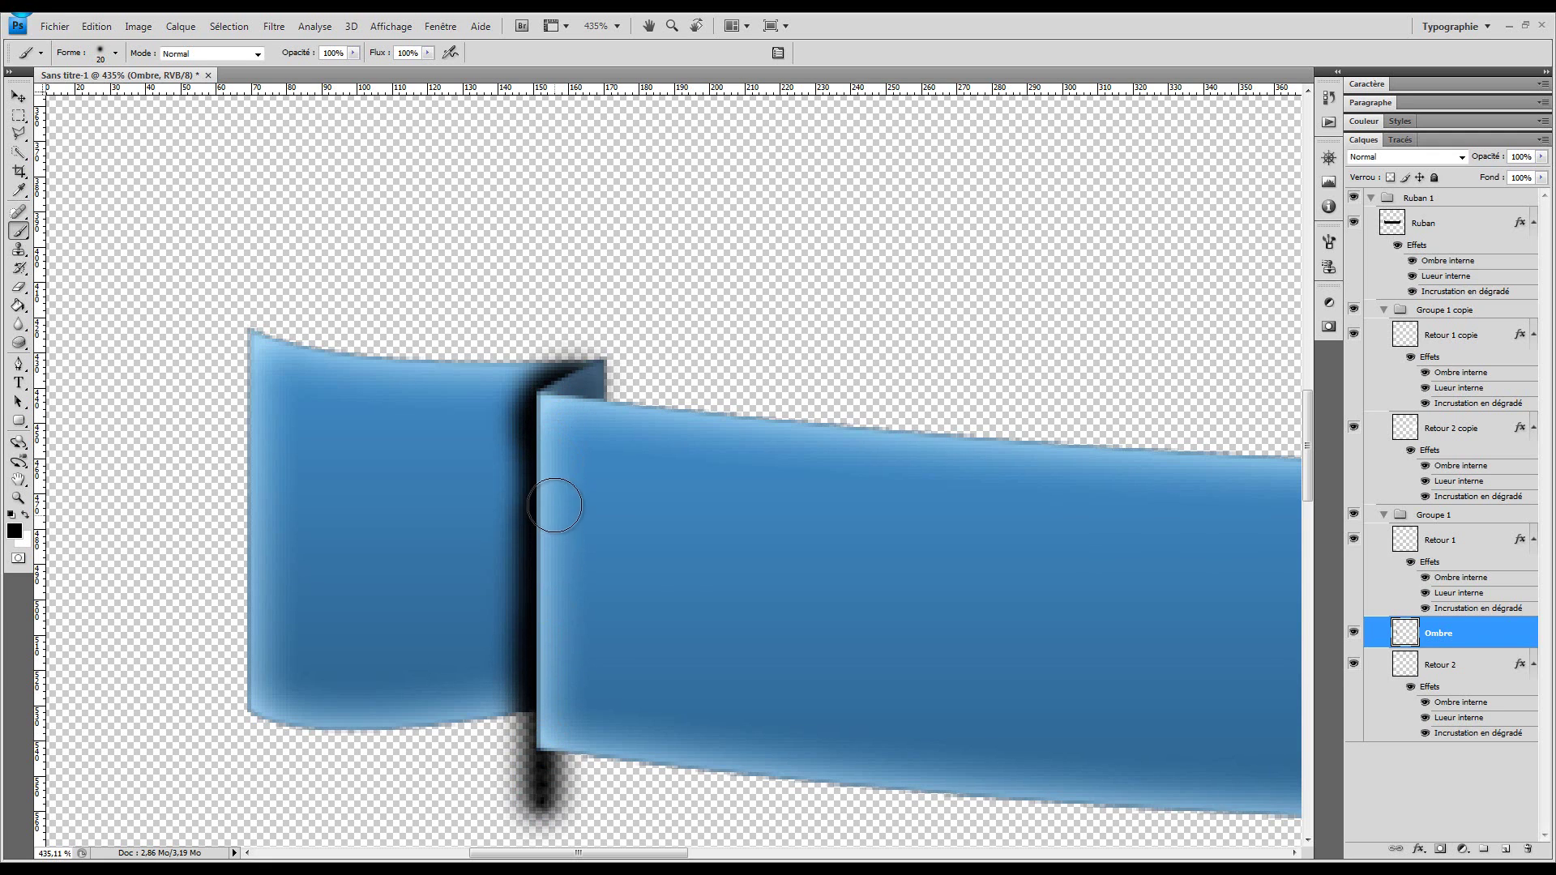
pyautogui.moveTo(604, 356); pyautogui.dragTo(615, 375)
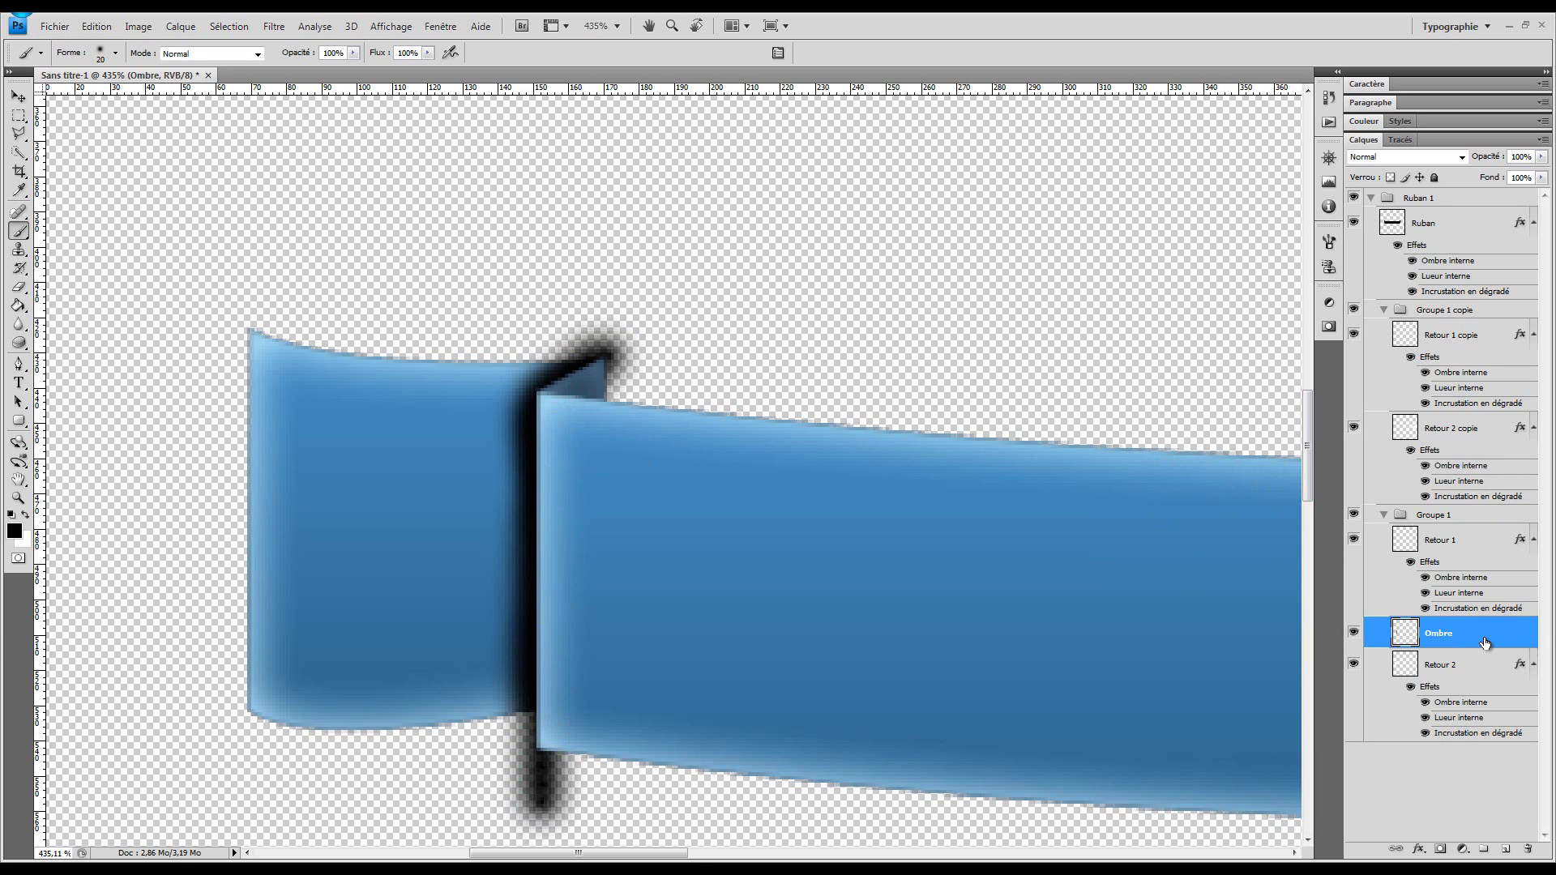
# Step: Try other blending modes on the Ombre layer and return it to Normal
pyautogui.rightClick(1458, 634)
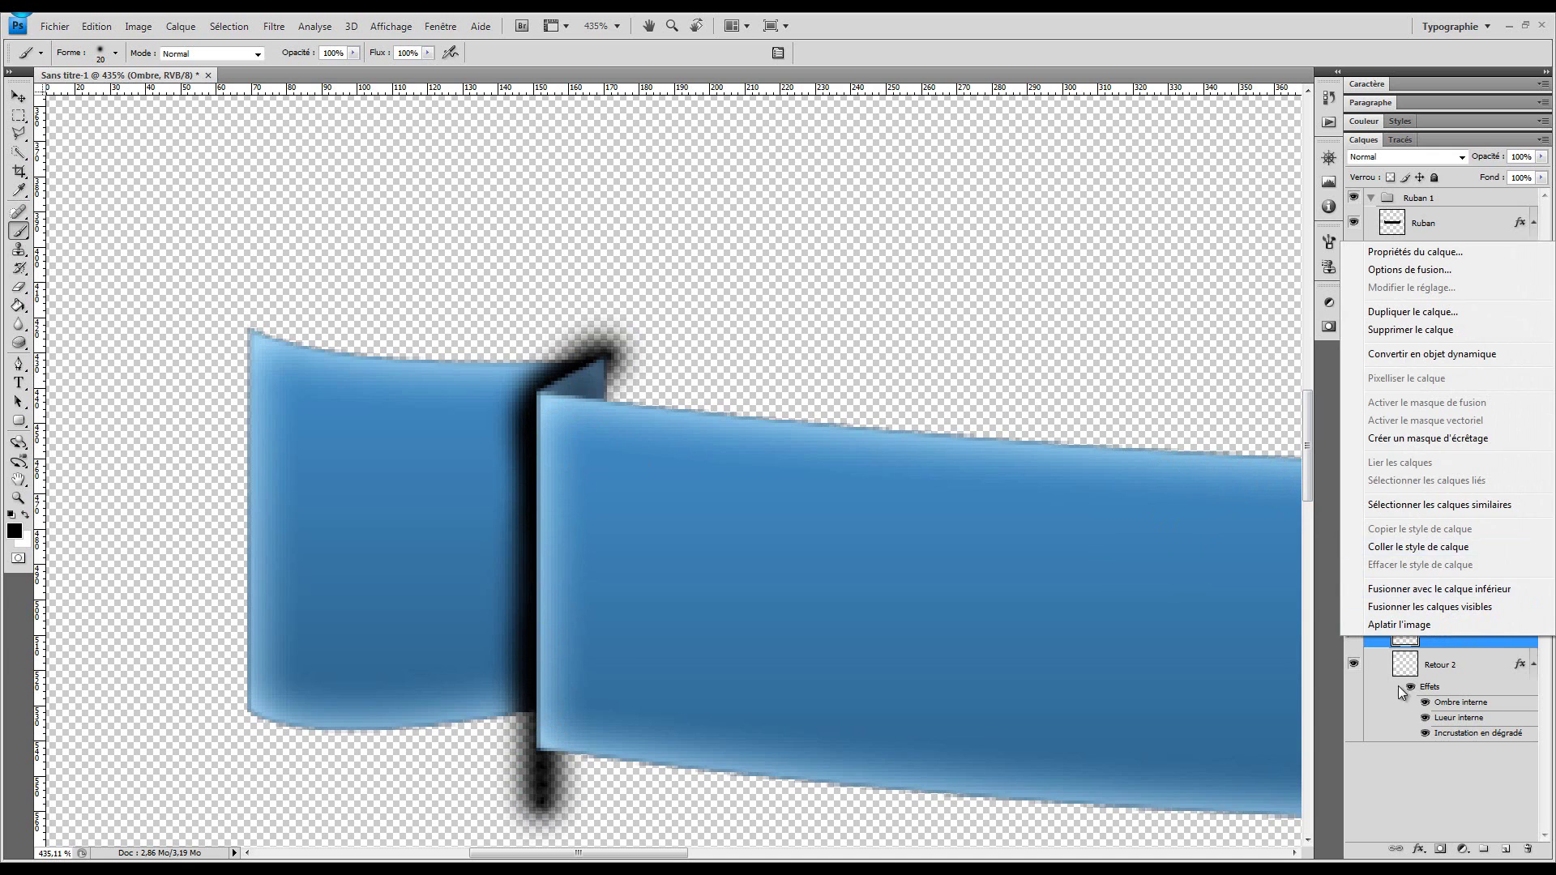
pyautogui.press('Escape')
pyautogui.click(1427, 157)
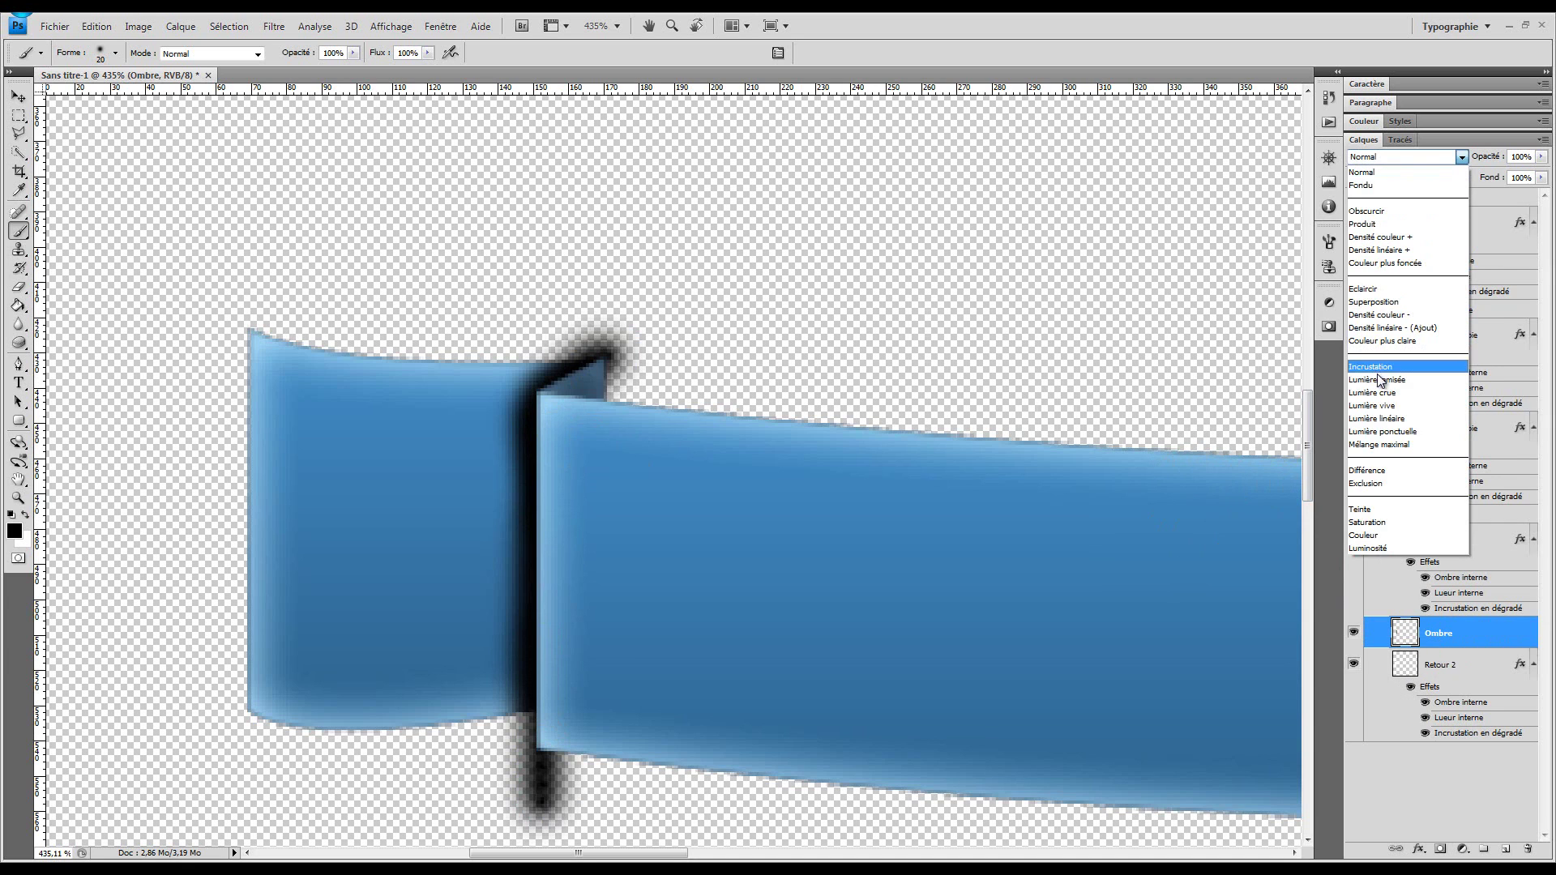
pyautogui.click(1371, 405)
pyautogui.press('Up')
pyautogui.press('Up')
pyautogui.press('Up')
pyautogui.press('Up')
pyautogui.press('Up')
pyautogui.press('Up')
pyautogui.press('Up')
pyautogui.press('Up')
pyautogui.press('Up')
pyautogui.press('Up')
pyautogui.press('Up')
pyautogui.press('Up')
pyautogui.press('Up')
pyautogui.press('Up')
pyautogui.press('Up')
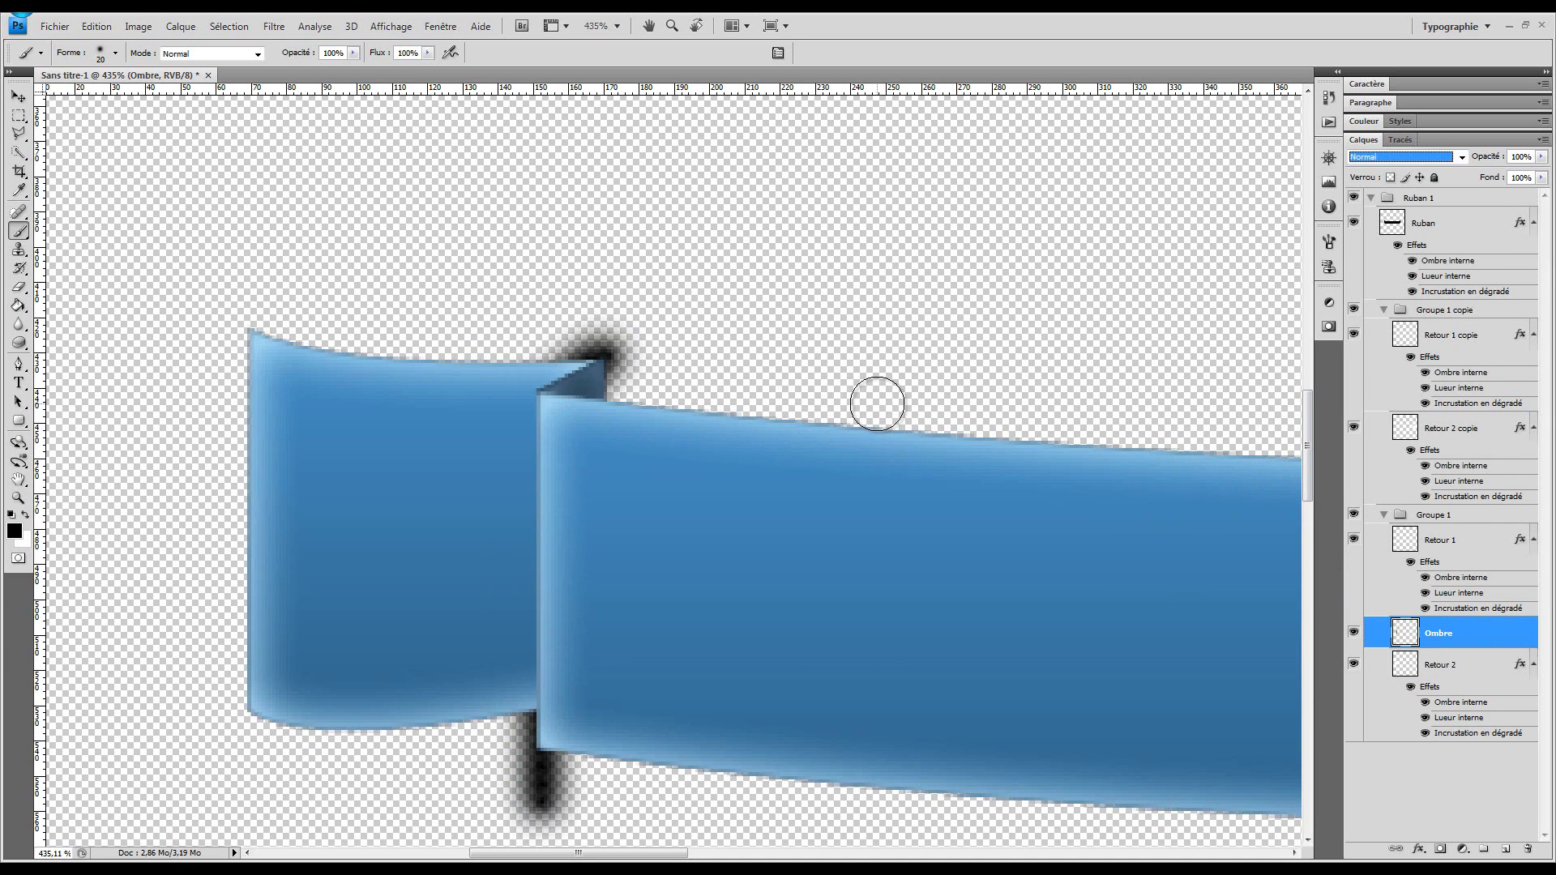
# Step: Lower the Ombre layer's opacity to 50% and activate the Move tool
pyautogui.moveTo(1491, 163)
pyautogui.mouseDown()
pyautogui.moveTo(1476, 169)
pyautogui.moveTo(1488, 158)
pyautogui.mouseUp()
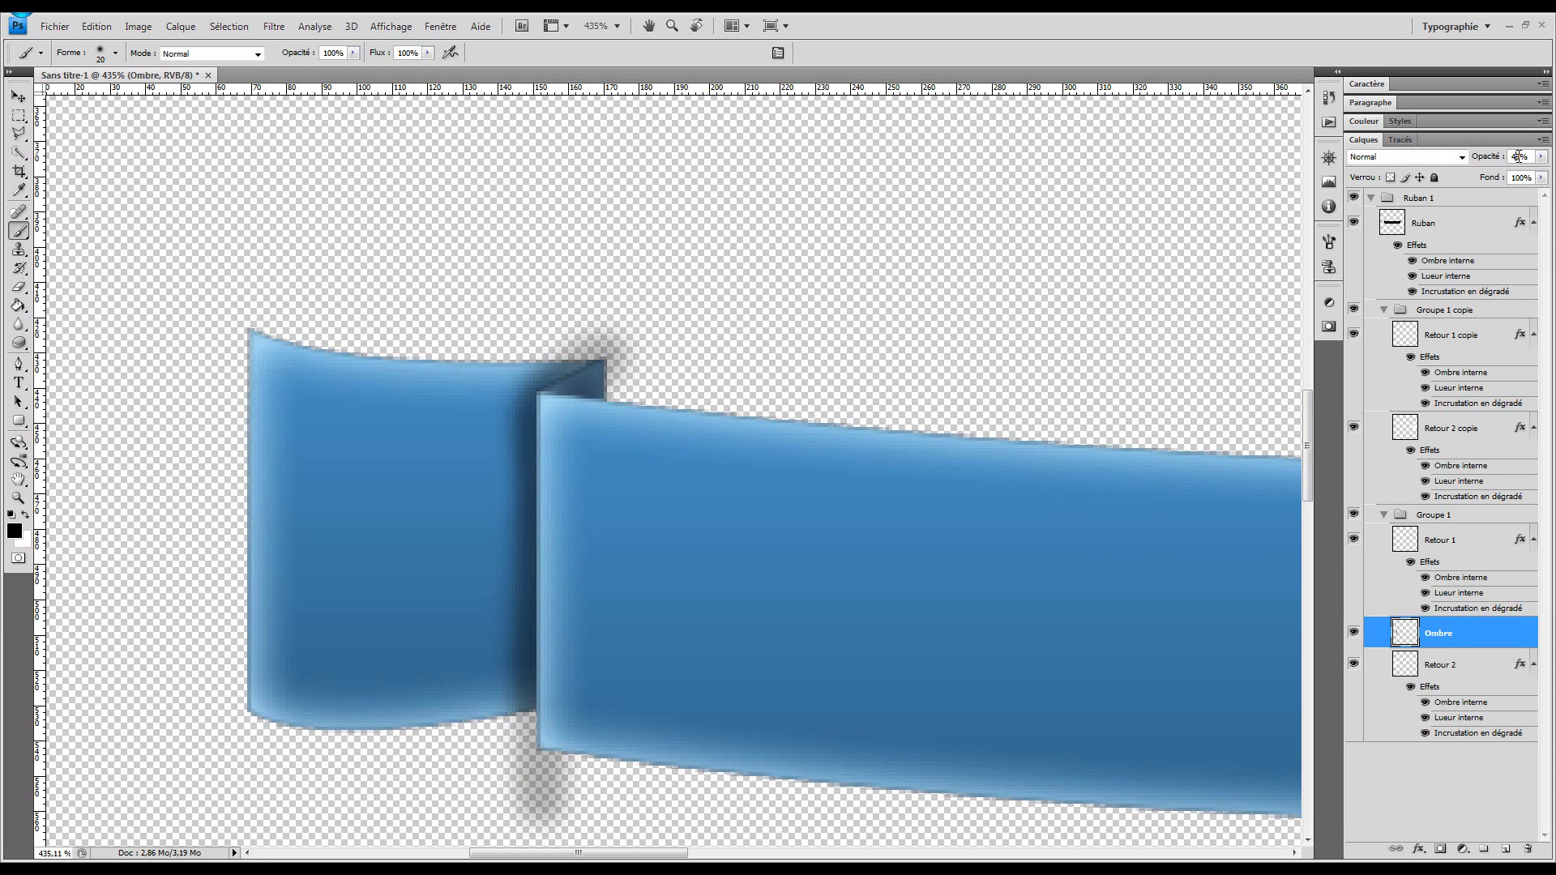
pyautogui.press('Return')
pyautogui.click(19, 103)
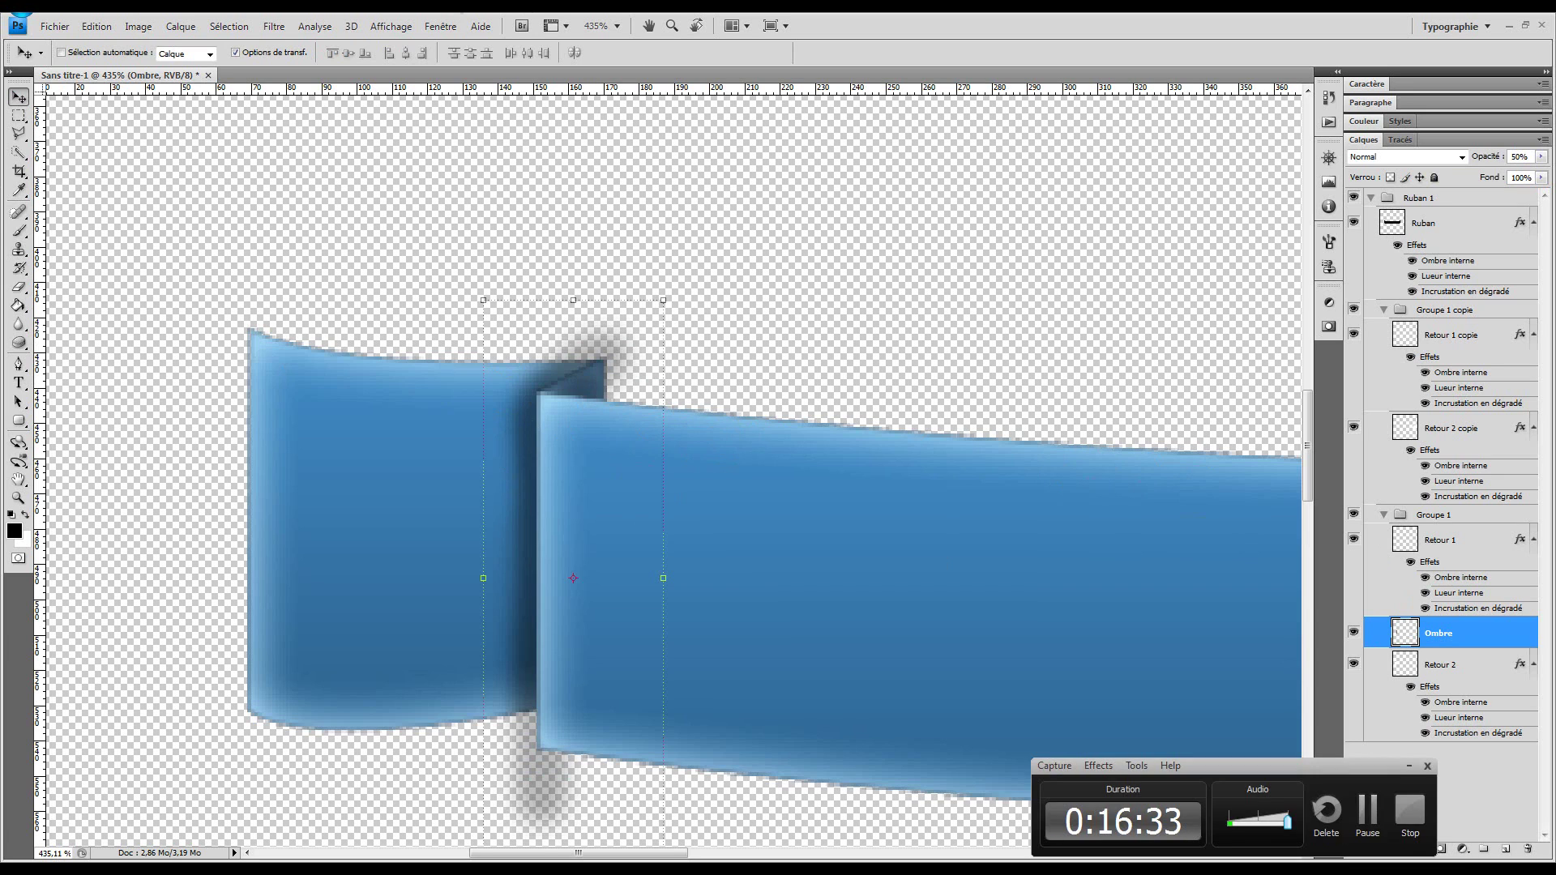
pyautogui.keyDown('ctrl'); pyautogui.click(1406, 539); pyautogui.keyUp('ctrl')
pyautogui.click(17, 119)
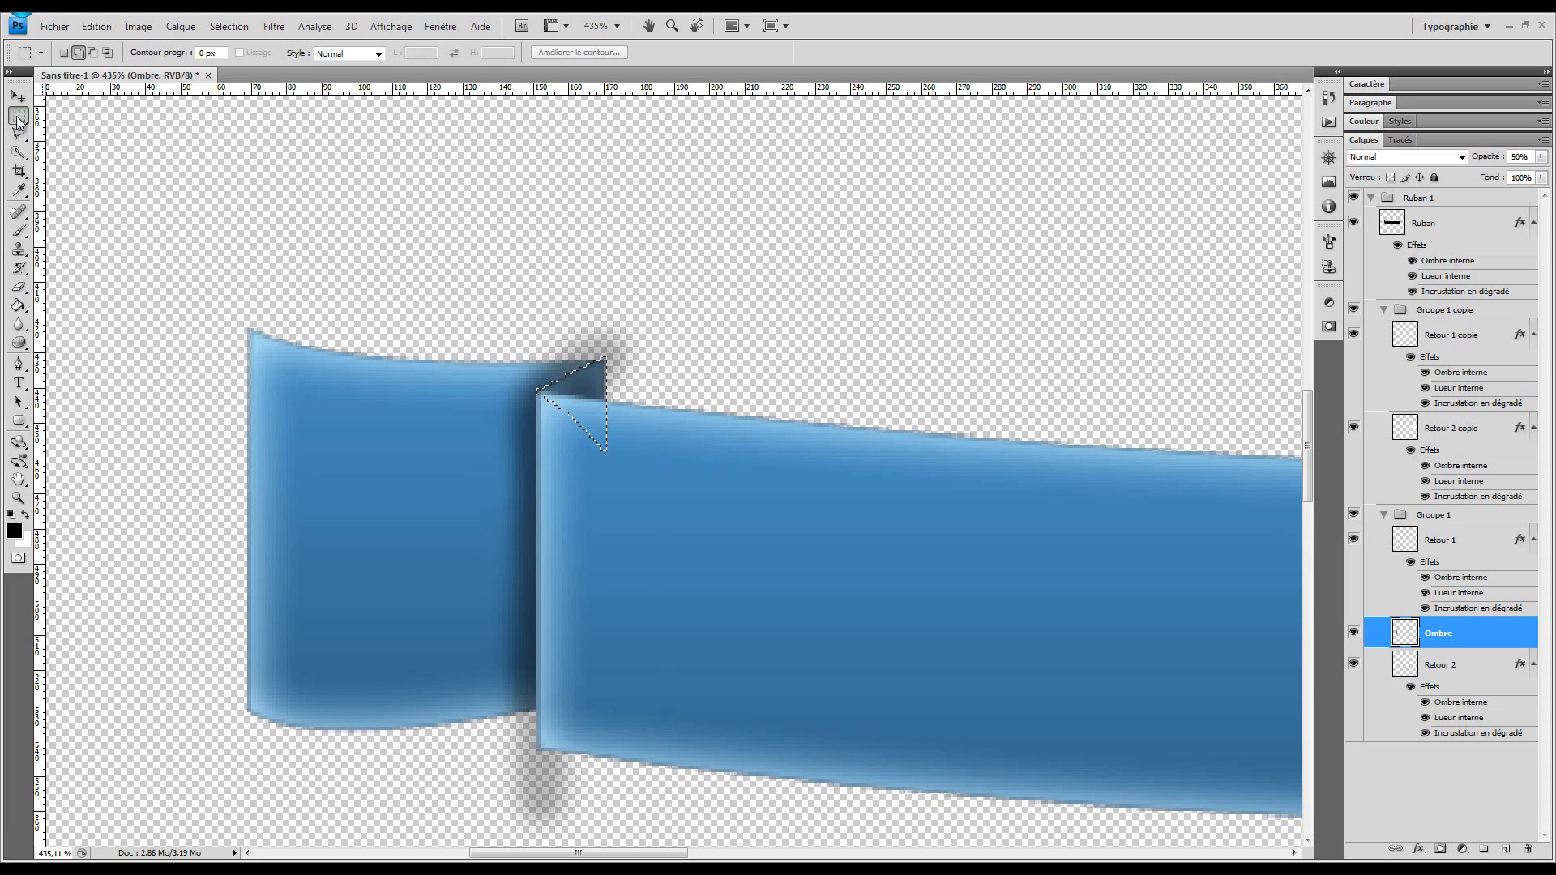
pyautogui.rightClick(540, 374)
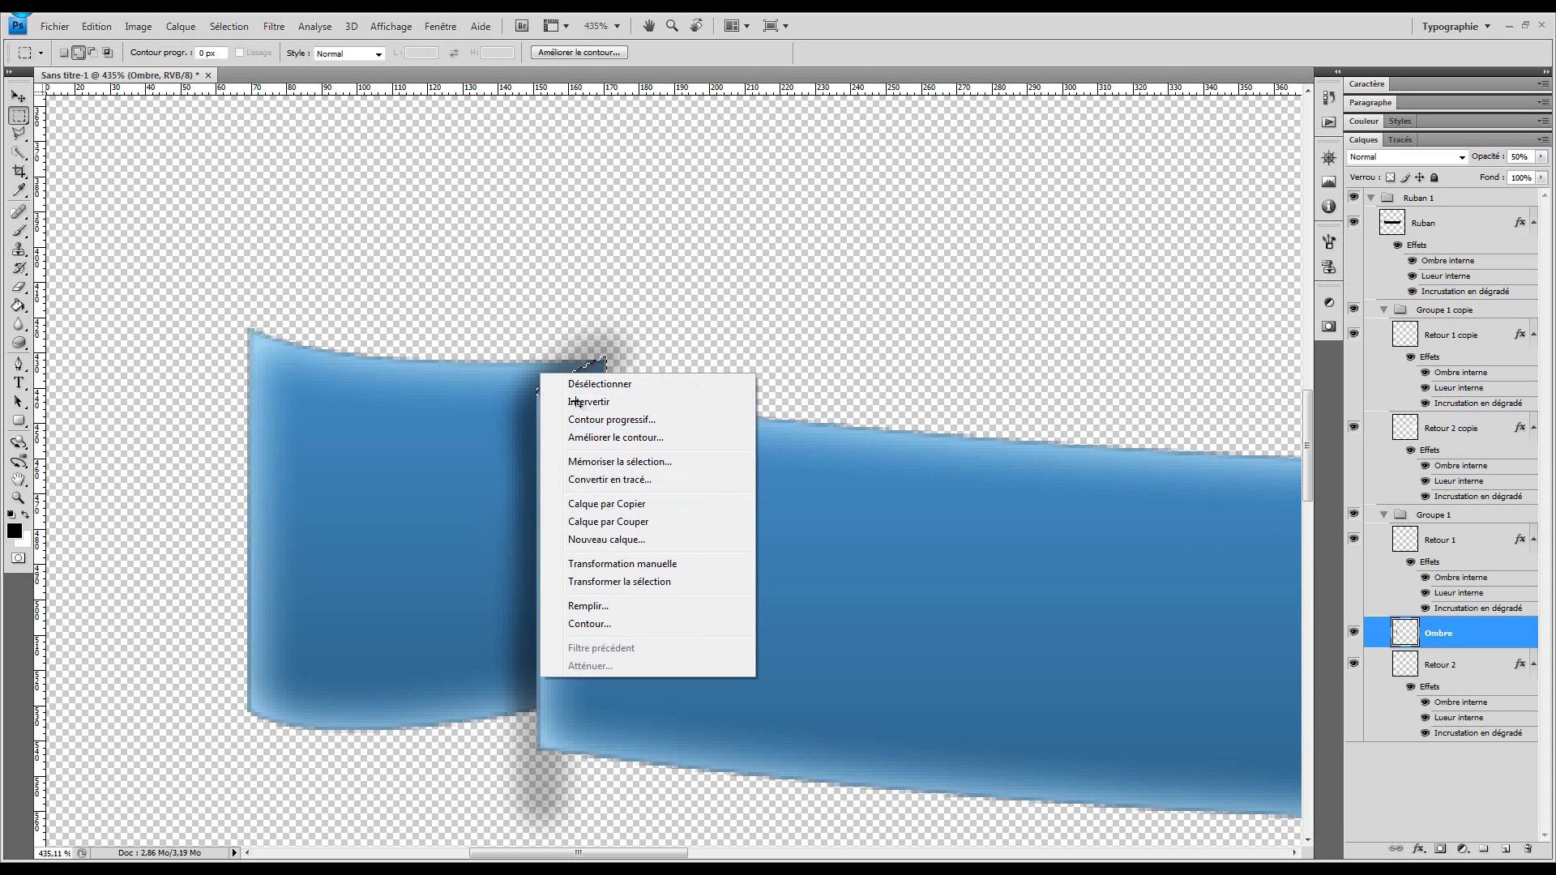
pyautogui.click(586, 402)
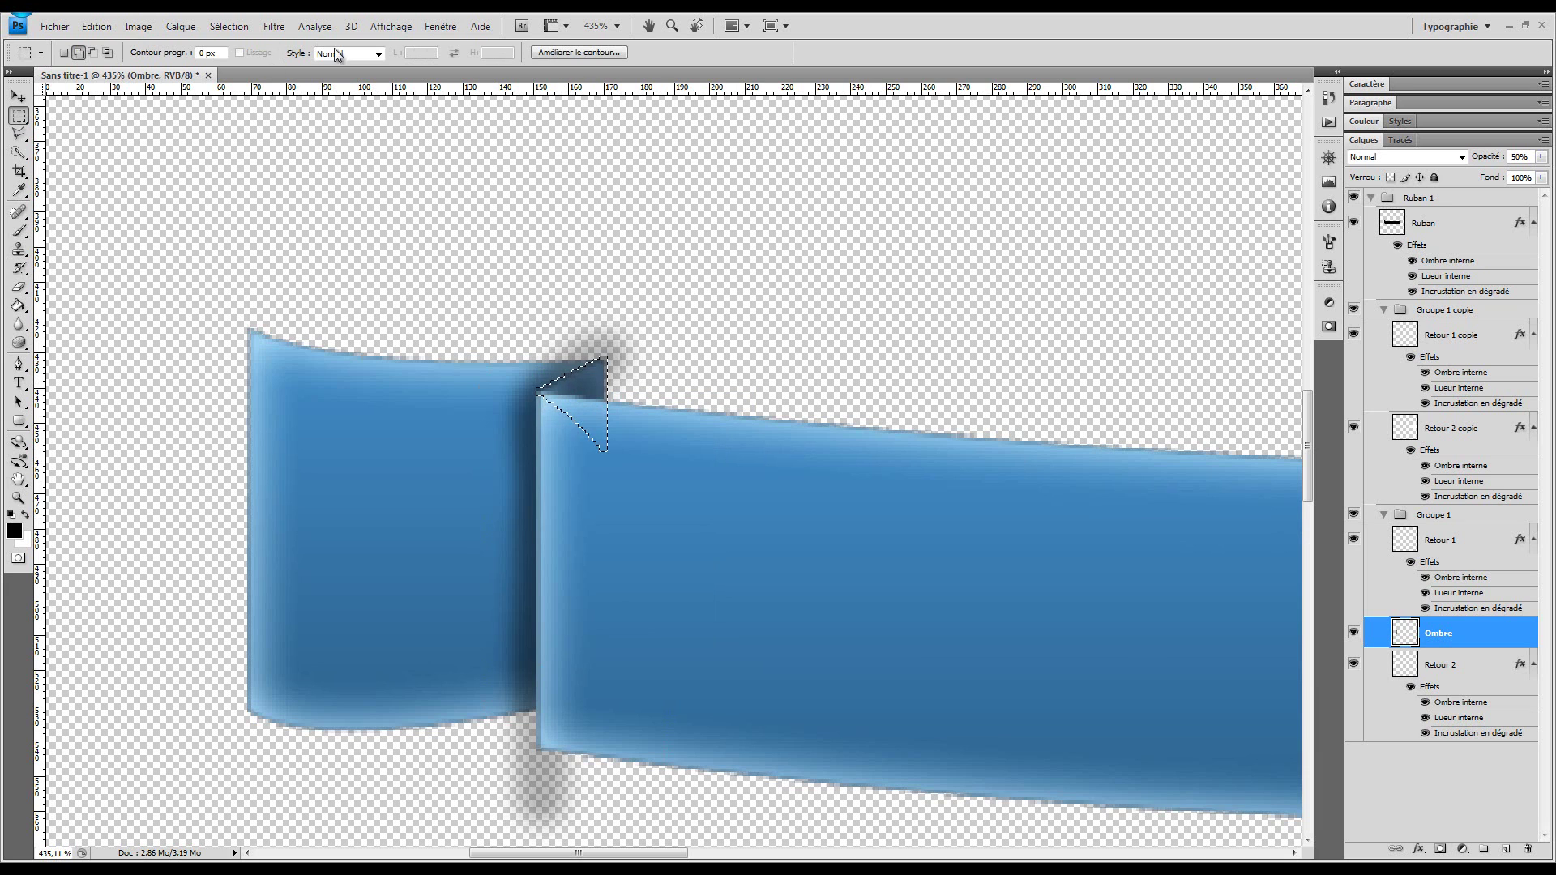
pyautogui.press('z')
pyautogui.click(419, 52)
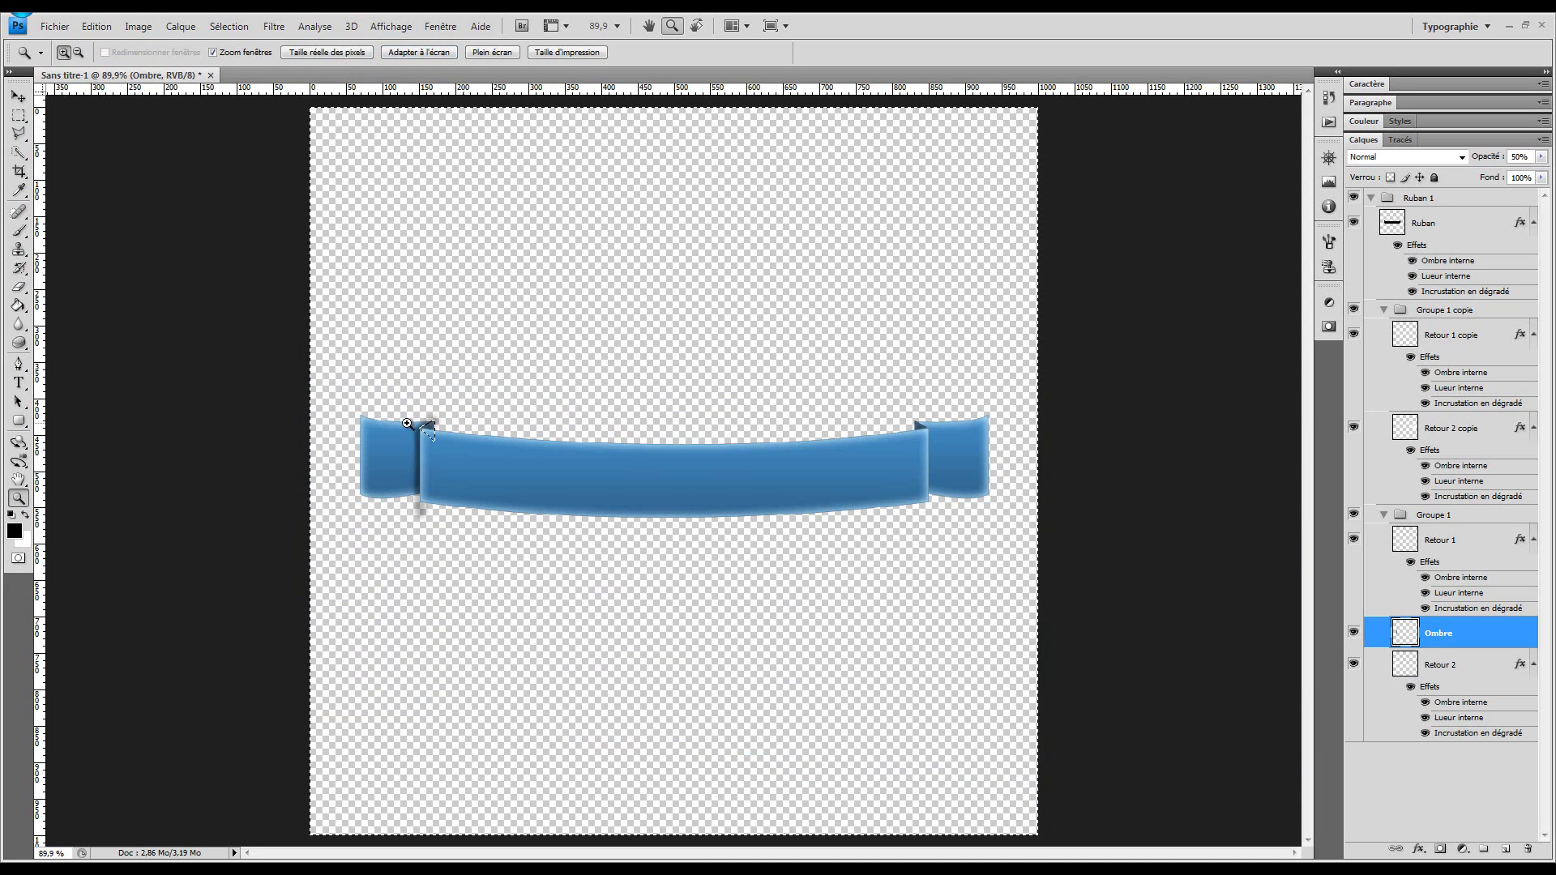
pyautogui.moveTo(330, 380); pyautogui.dragTo(512, 476)
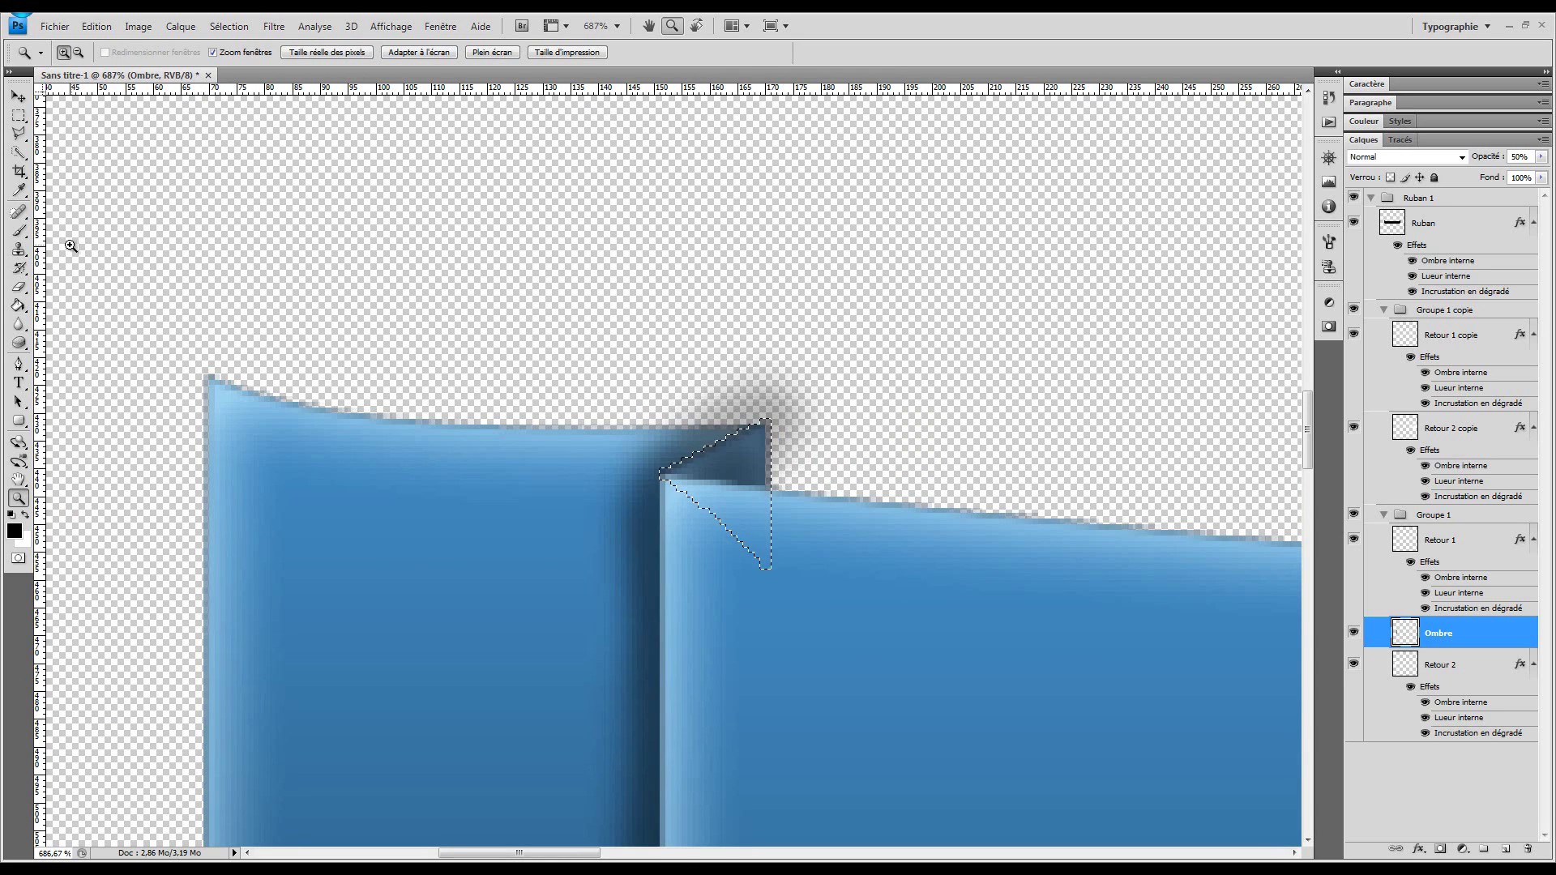
pyautogui.click(19, 134)
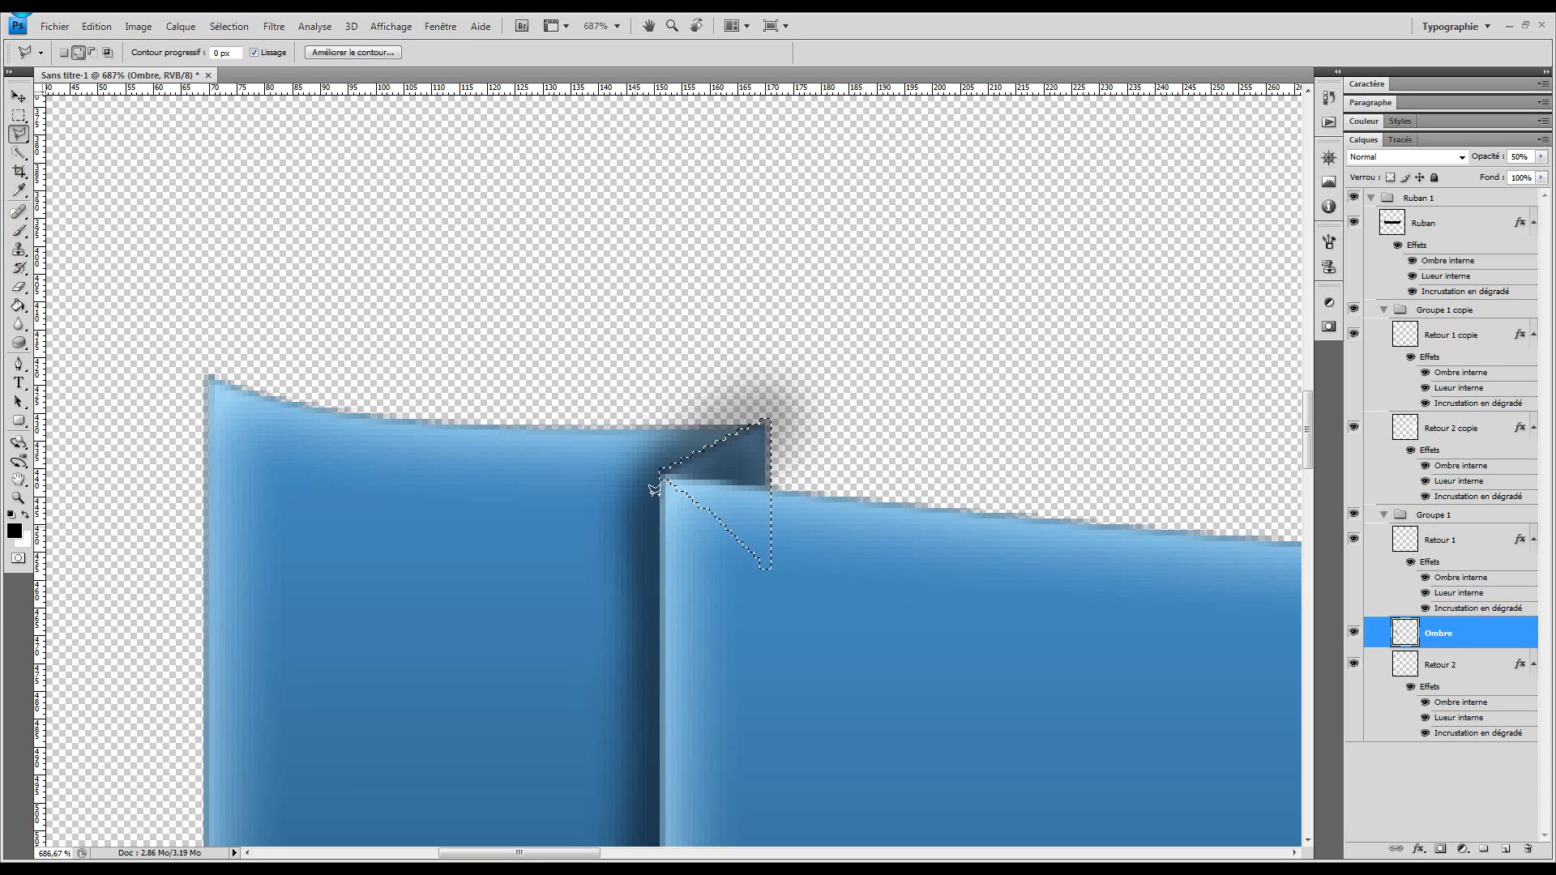
pyautogui.moveTo(709, 650); pyautogui.dragTo(750, 470)
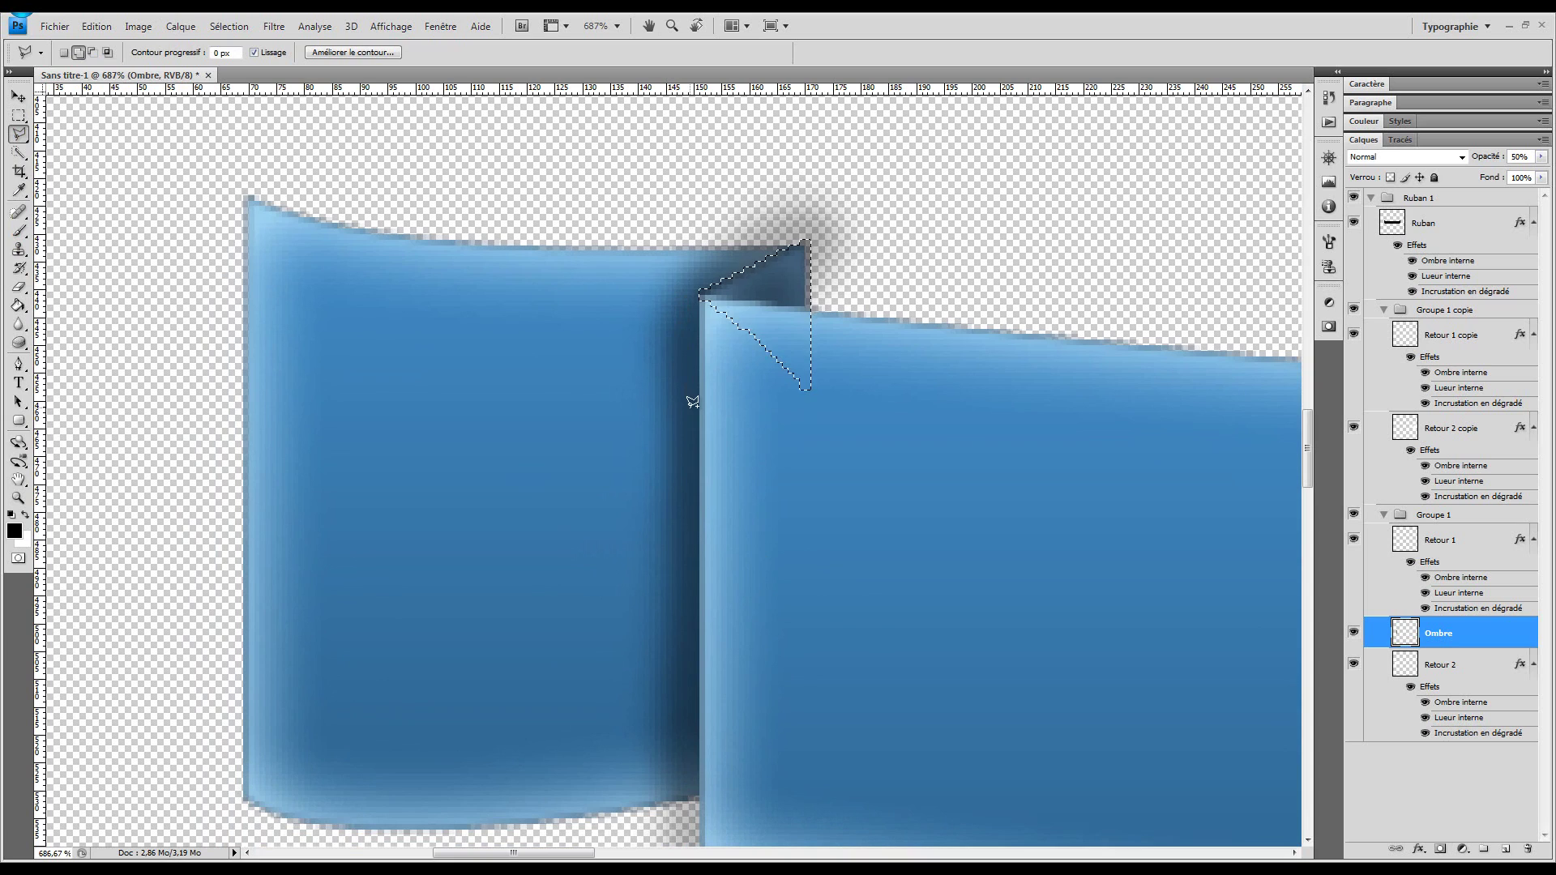
pyautogui.hotkey('ctrl', 'd')
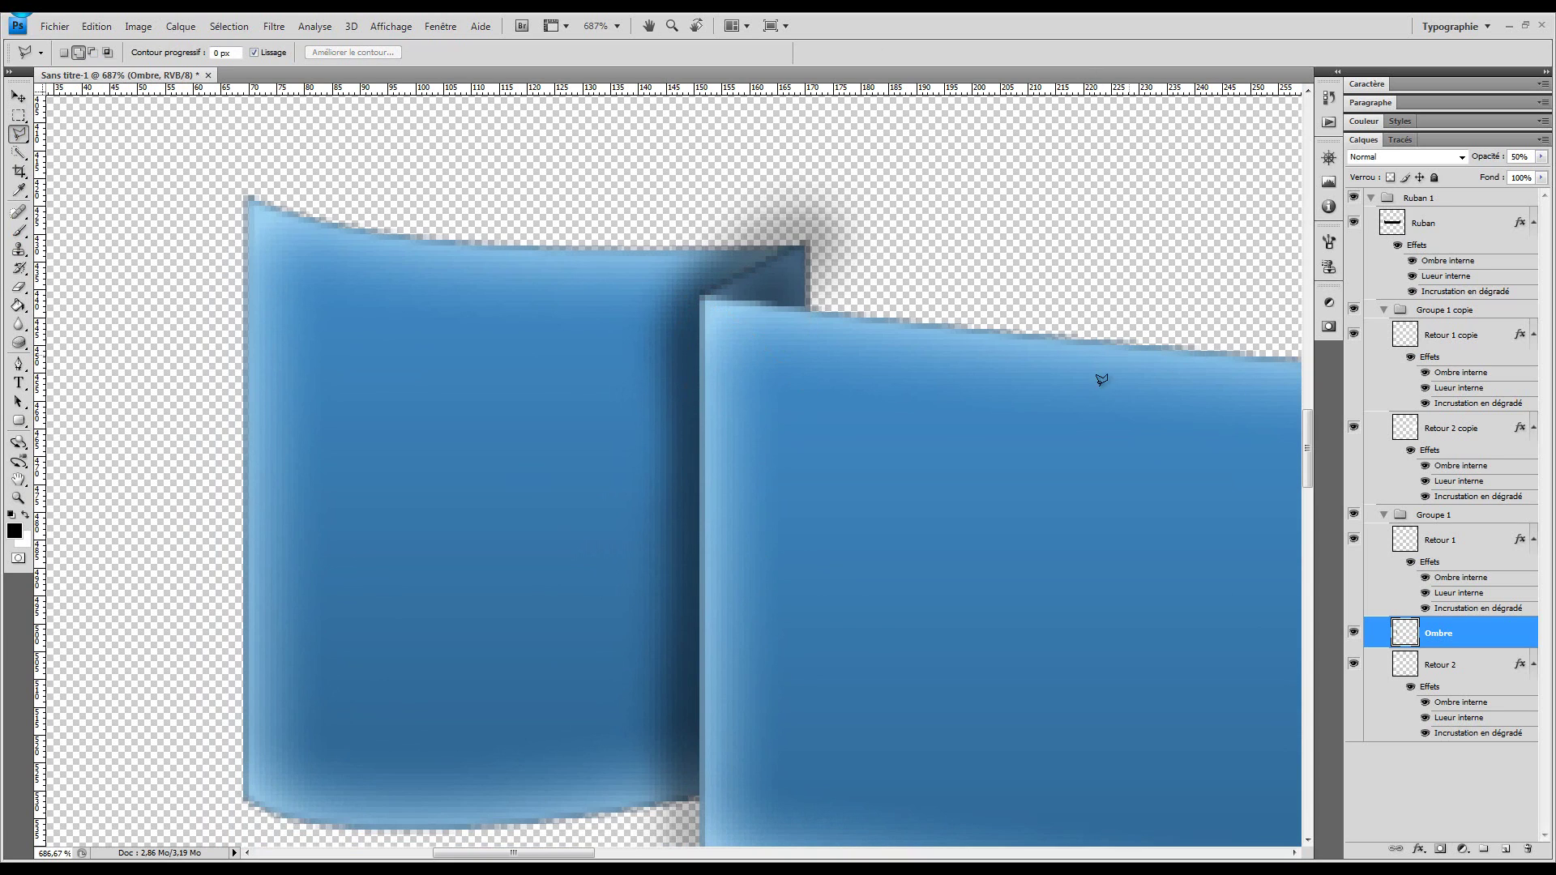
# Step: Load the Retour 2 outline as a selection, invert it, delete the Ombre shadow outside that shape, and deselect
pyautogui.keyDown('ctrl'); pyautogui.click(1412, 666); pyautogui.keyUp('ctrl')
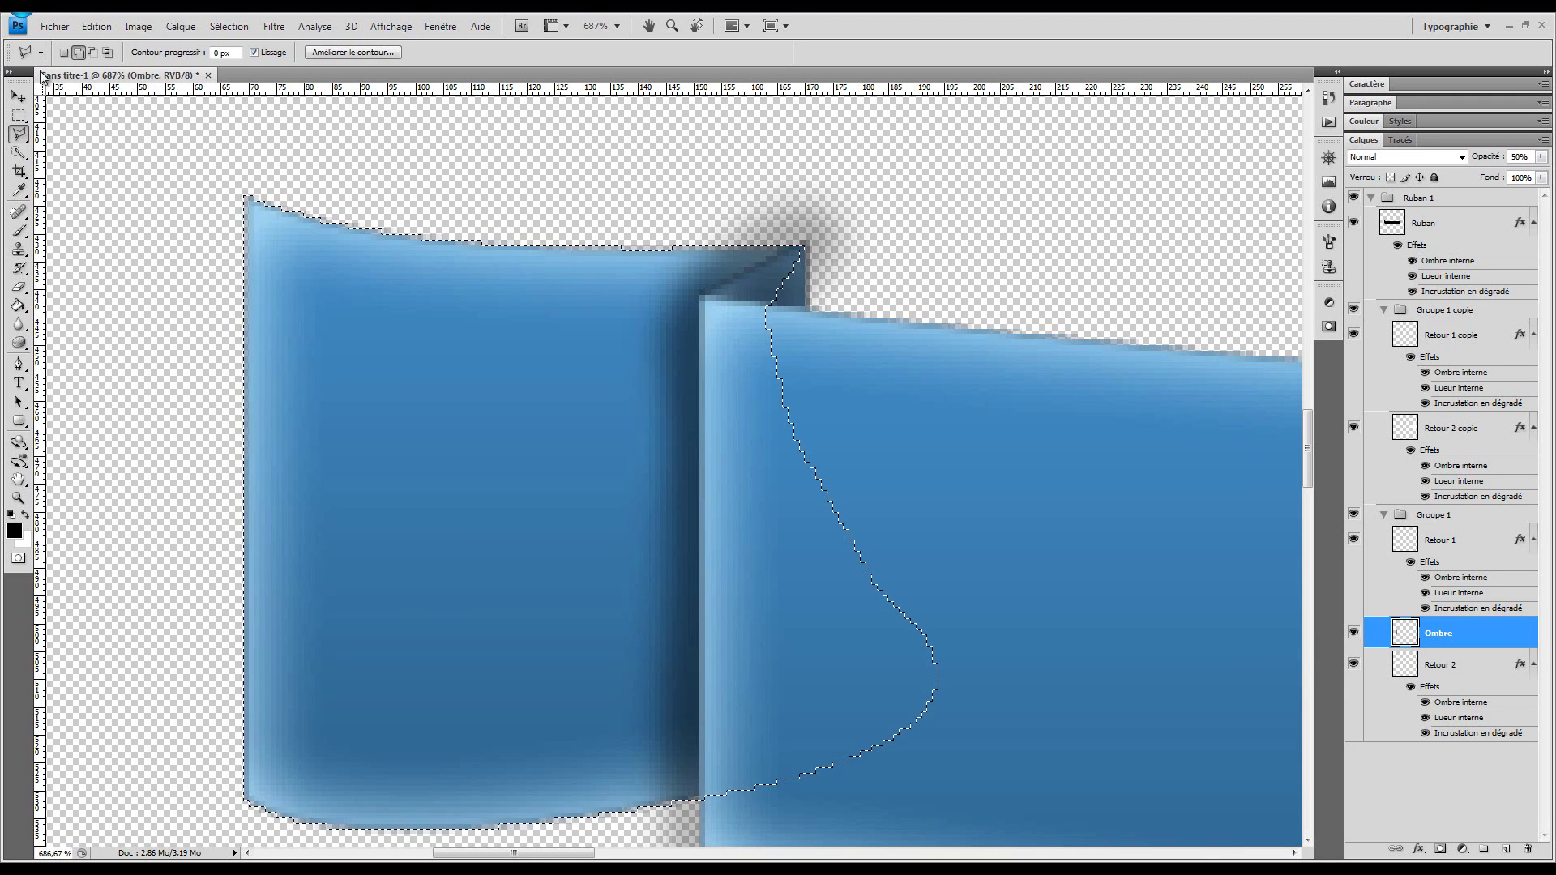
pyautogui.click(19, 116)
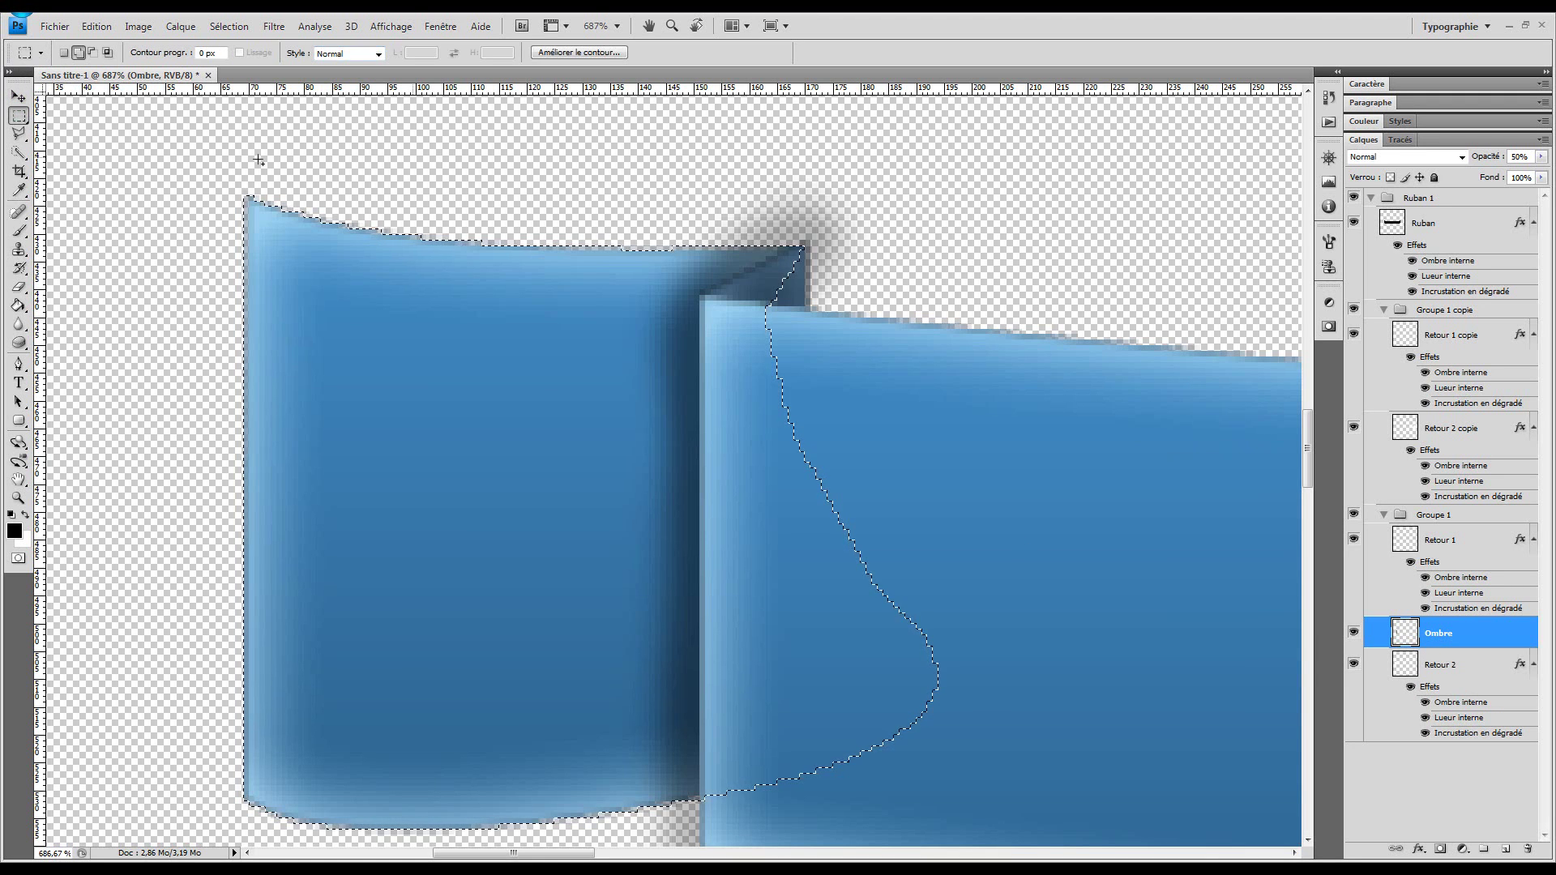
pyautogui.rightClick(731, 167)
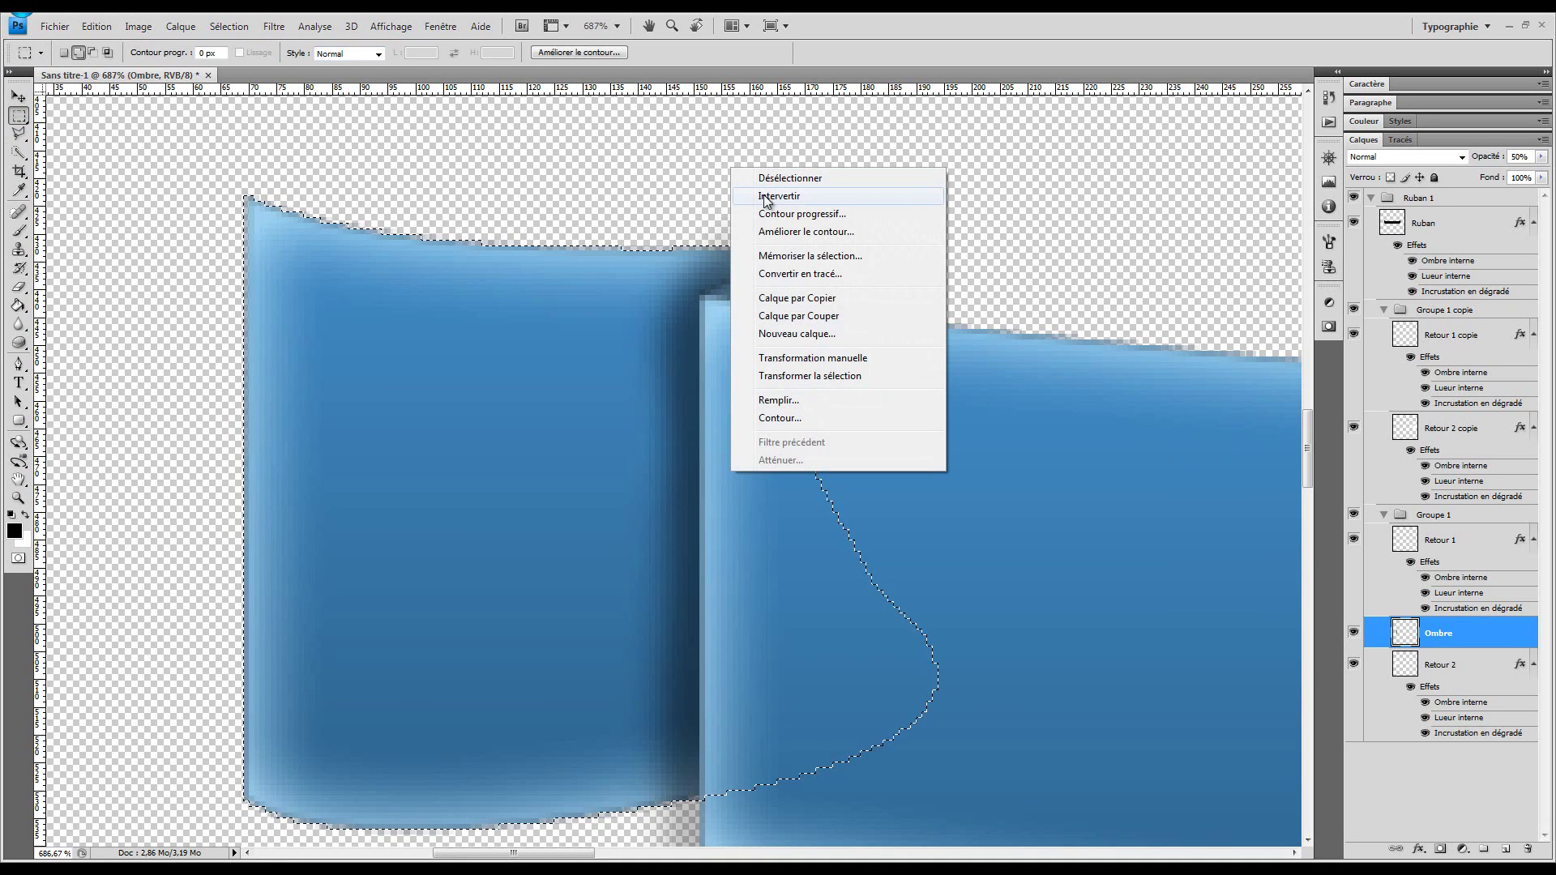
pyautogui.click(770, 198)
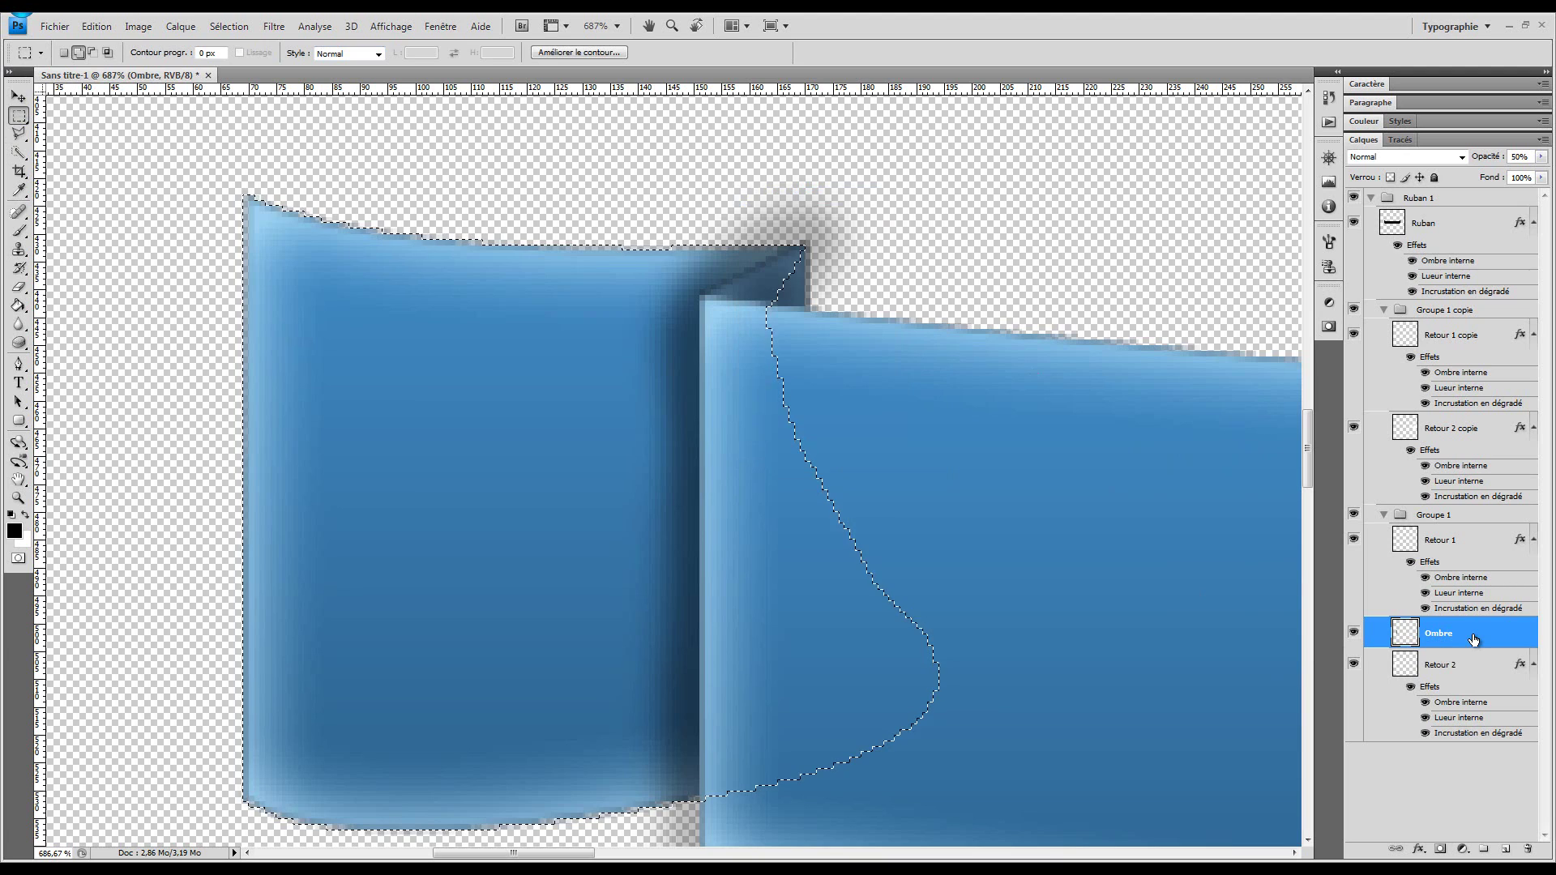
pyautogui.press('Delete')
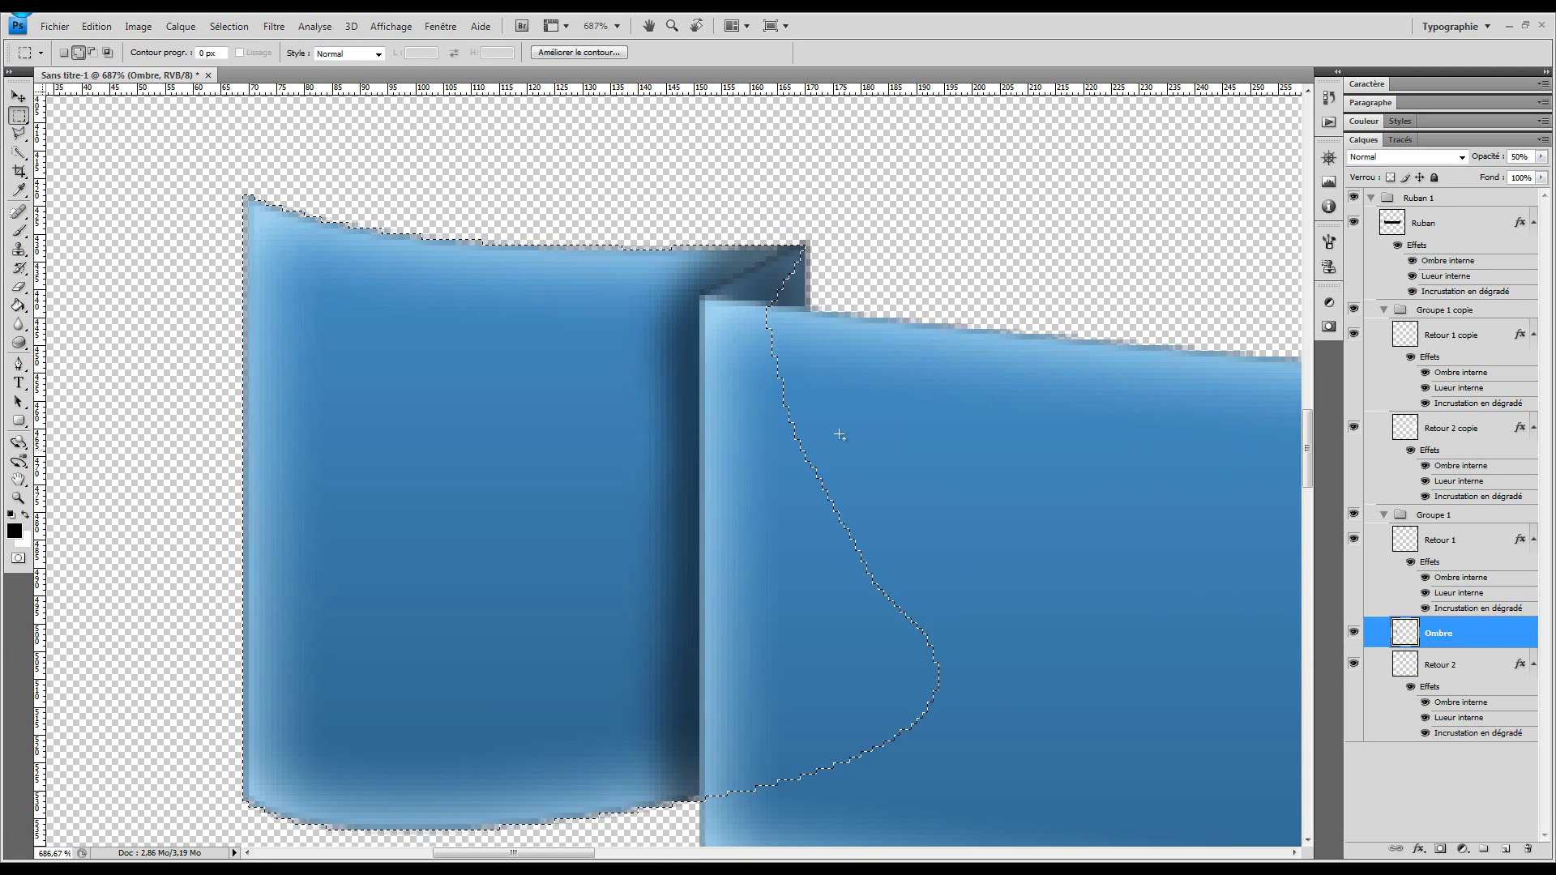
pyautogui.hotkey('ctrl', 'd')
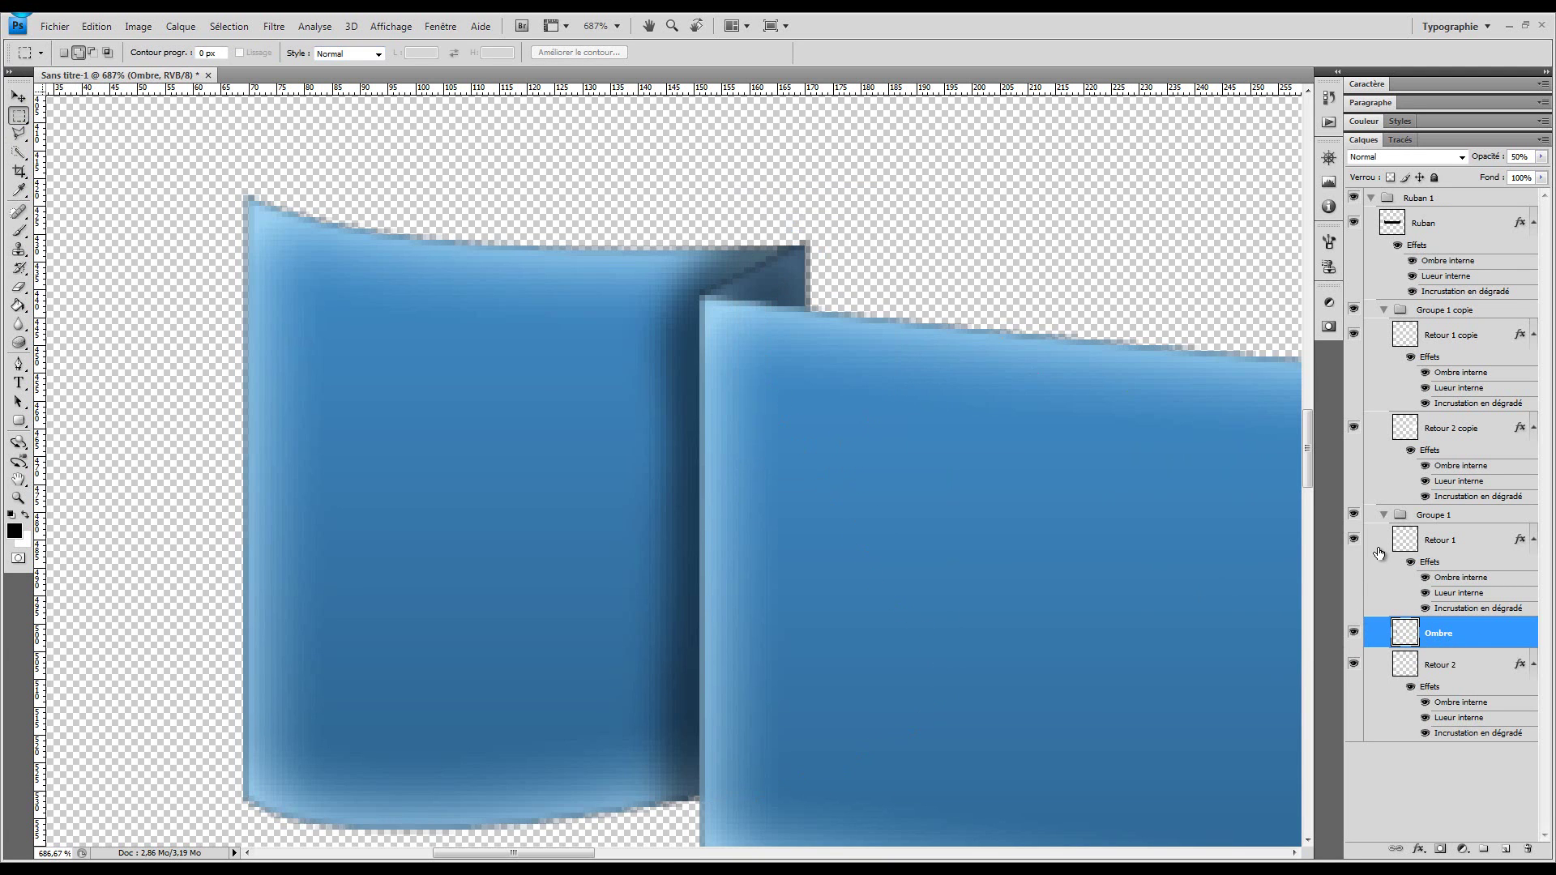
pyautogui.keyDown('ctrl'); pyautogui.click(1404, 539); pyautogui.keyUp('ctrl')
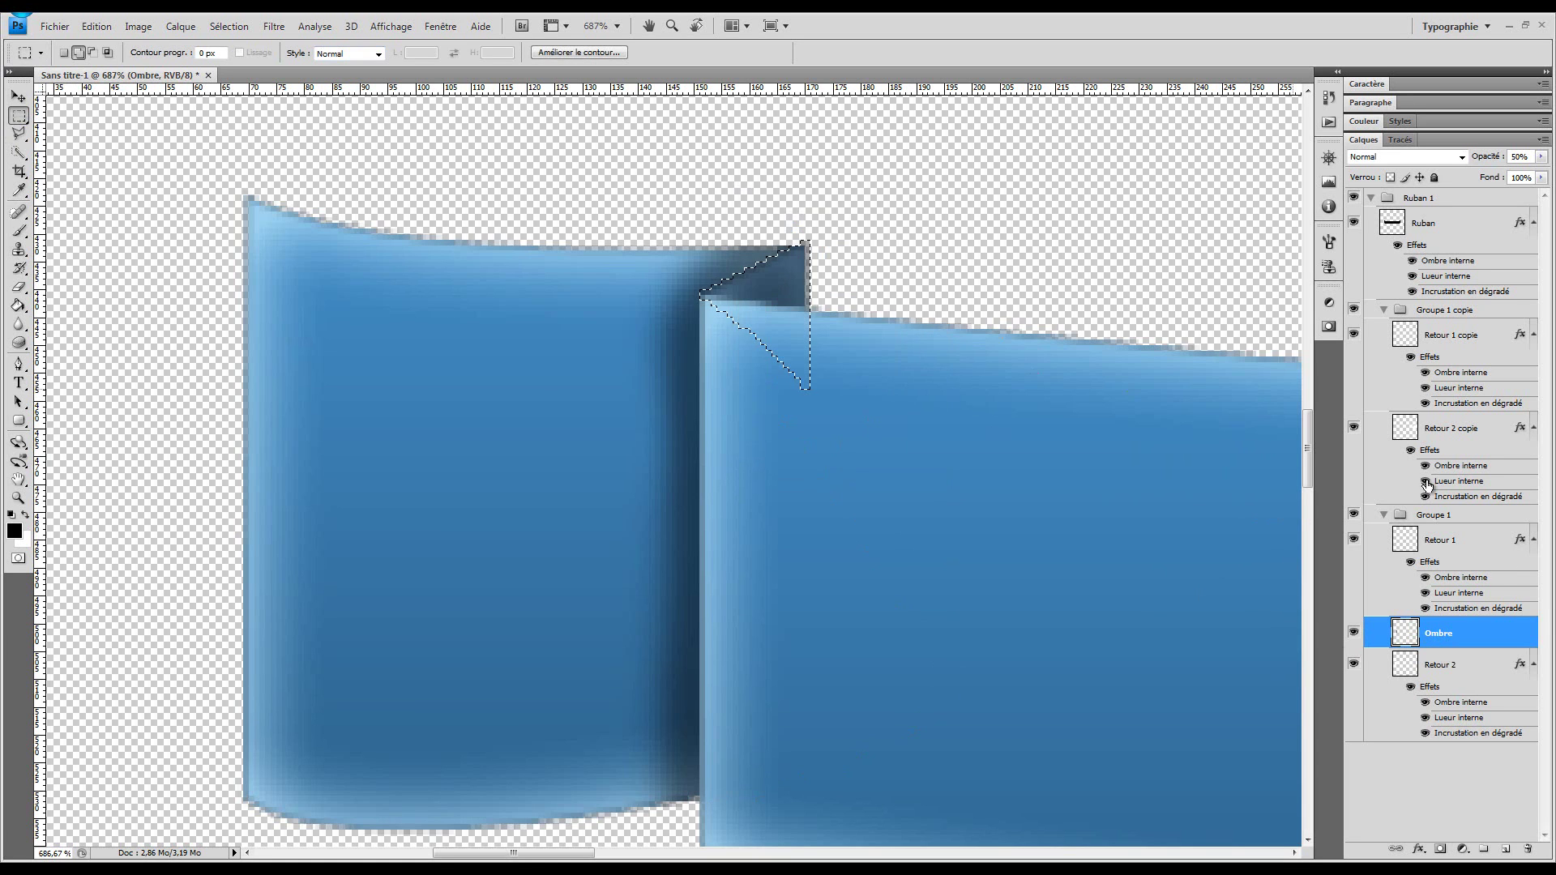
pyautogui.click(1456, 541)
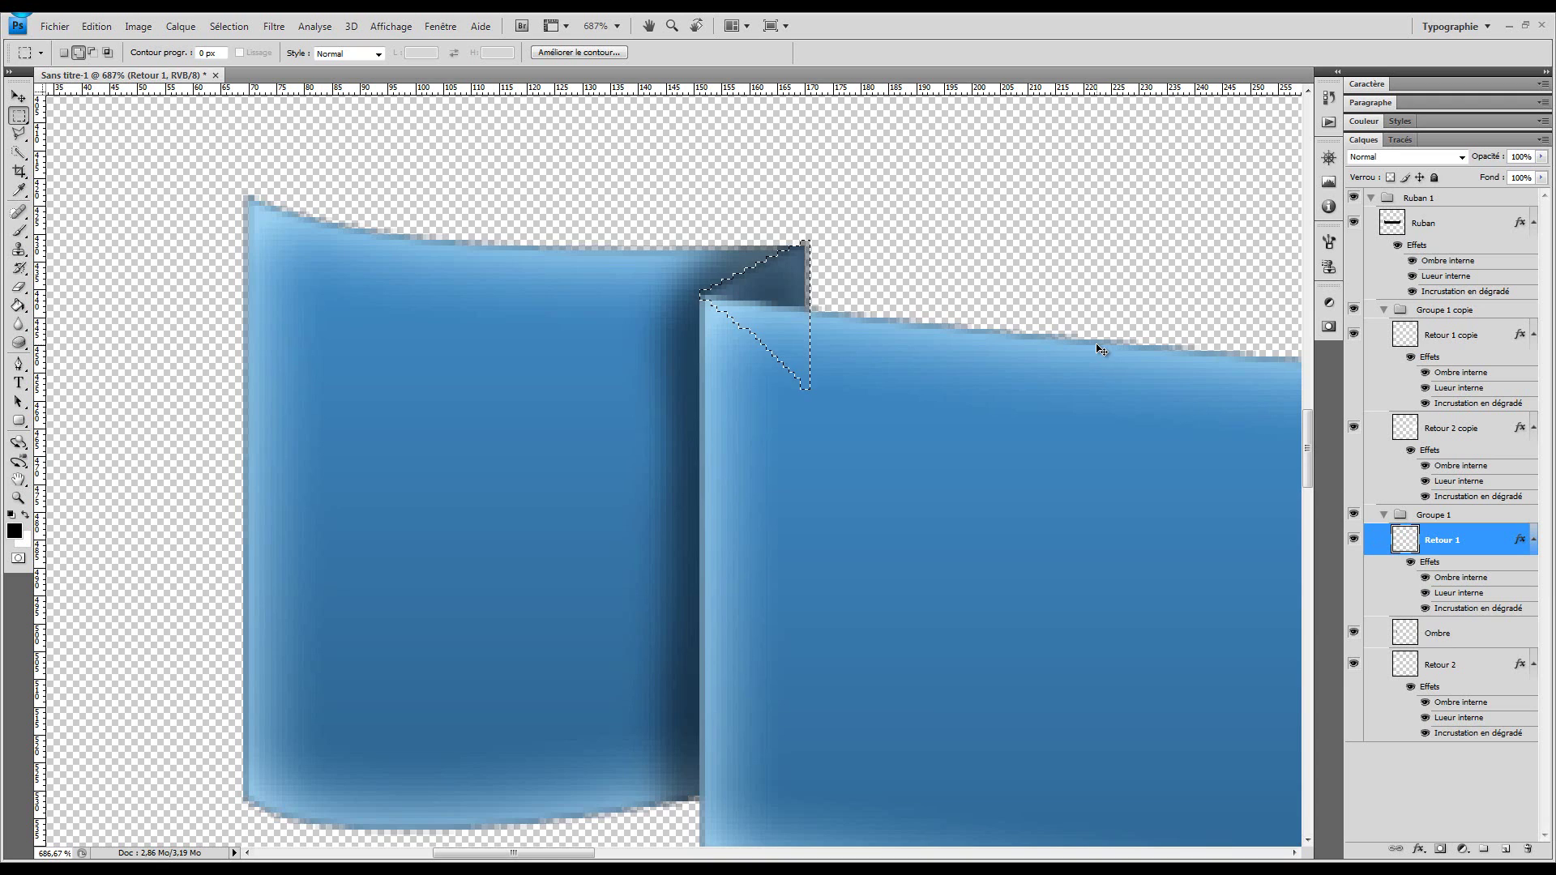
pyautogui.doubleClick(1459, 636)
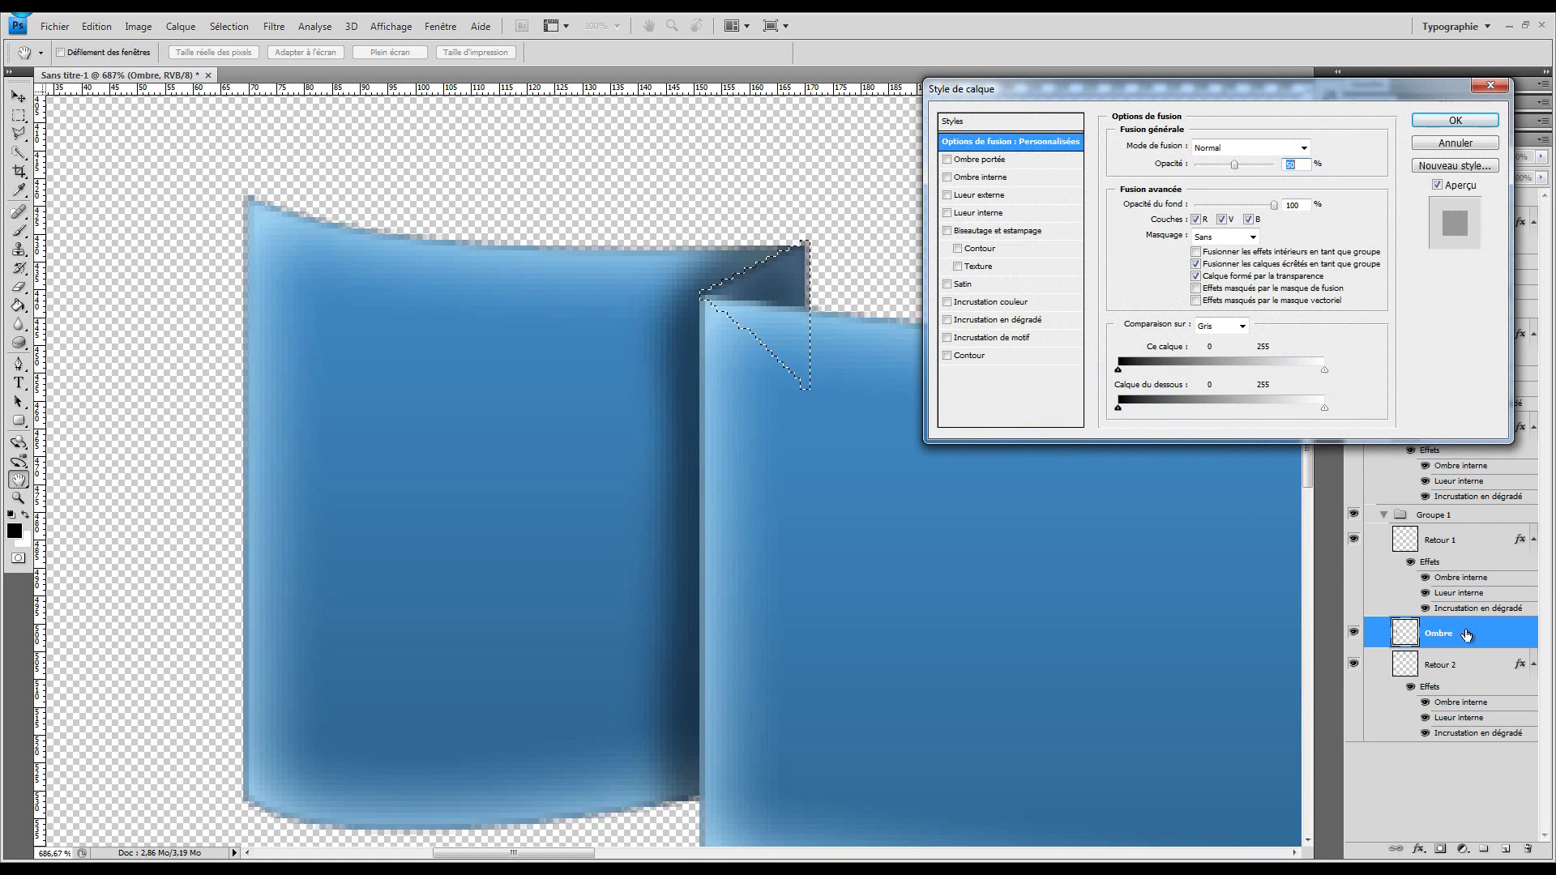
pyautogui.click(1455, 121)
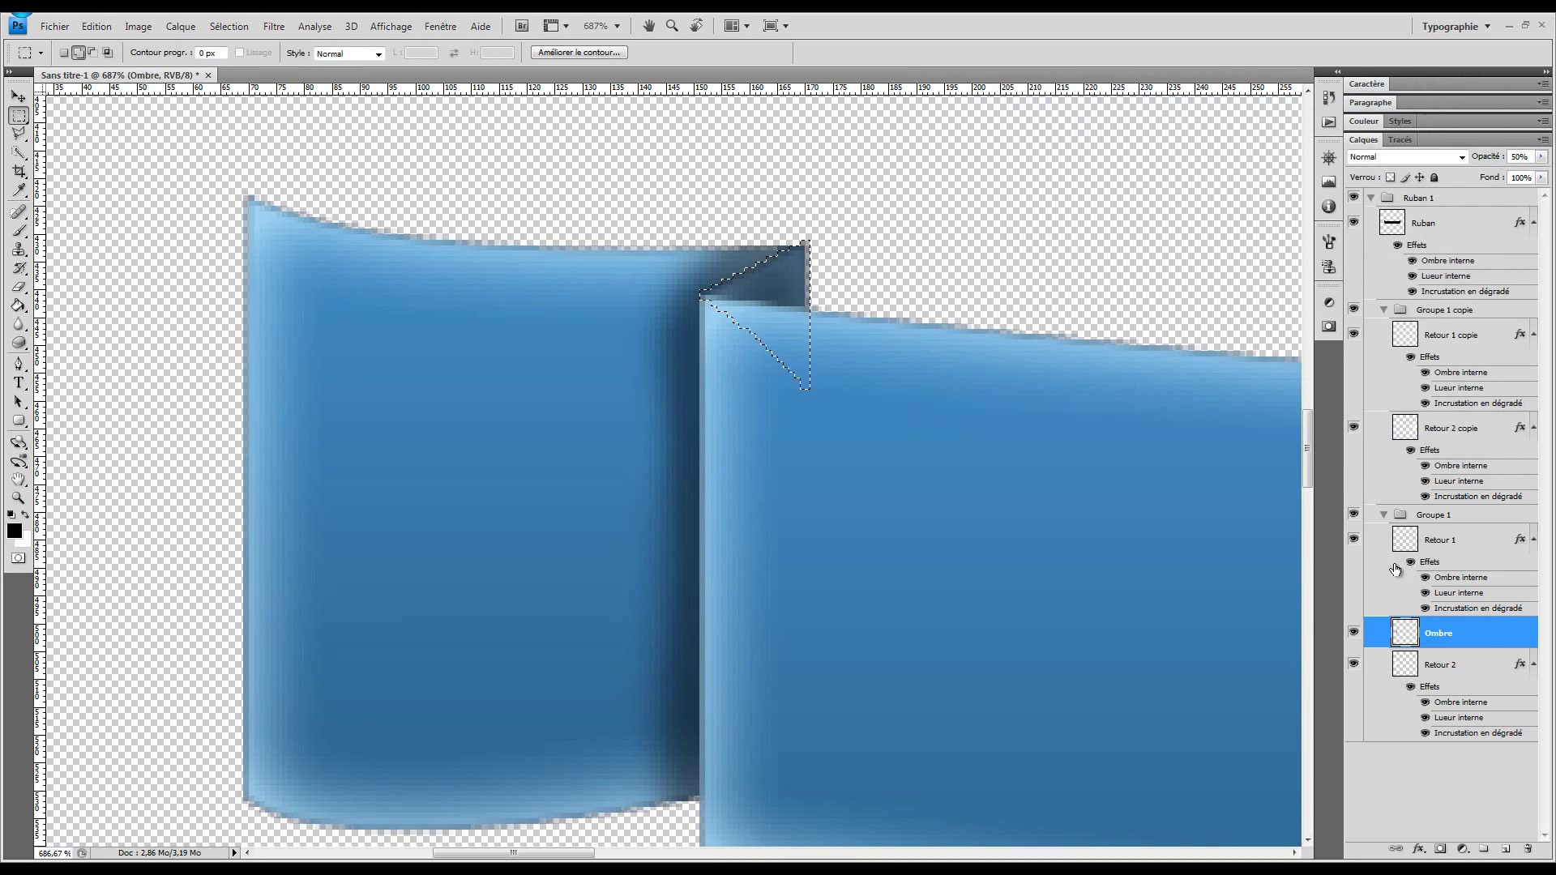
pyautogui.hotkey('ctrl', 'd')
pyautogui.hotkey('ctrl', 'd')
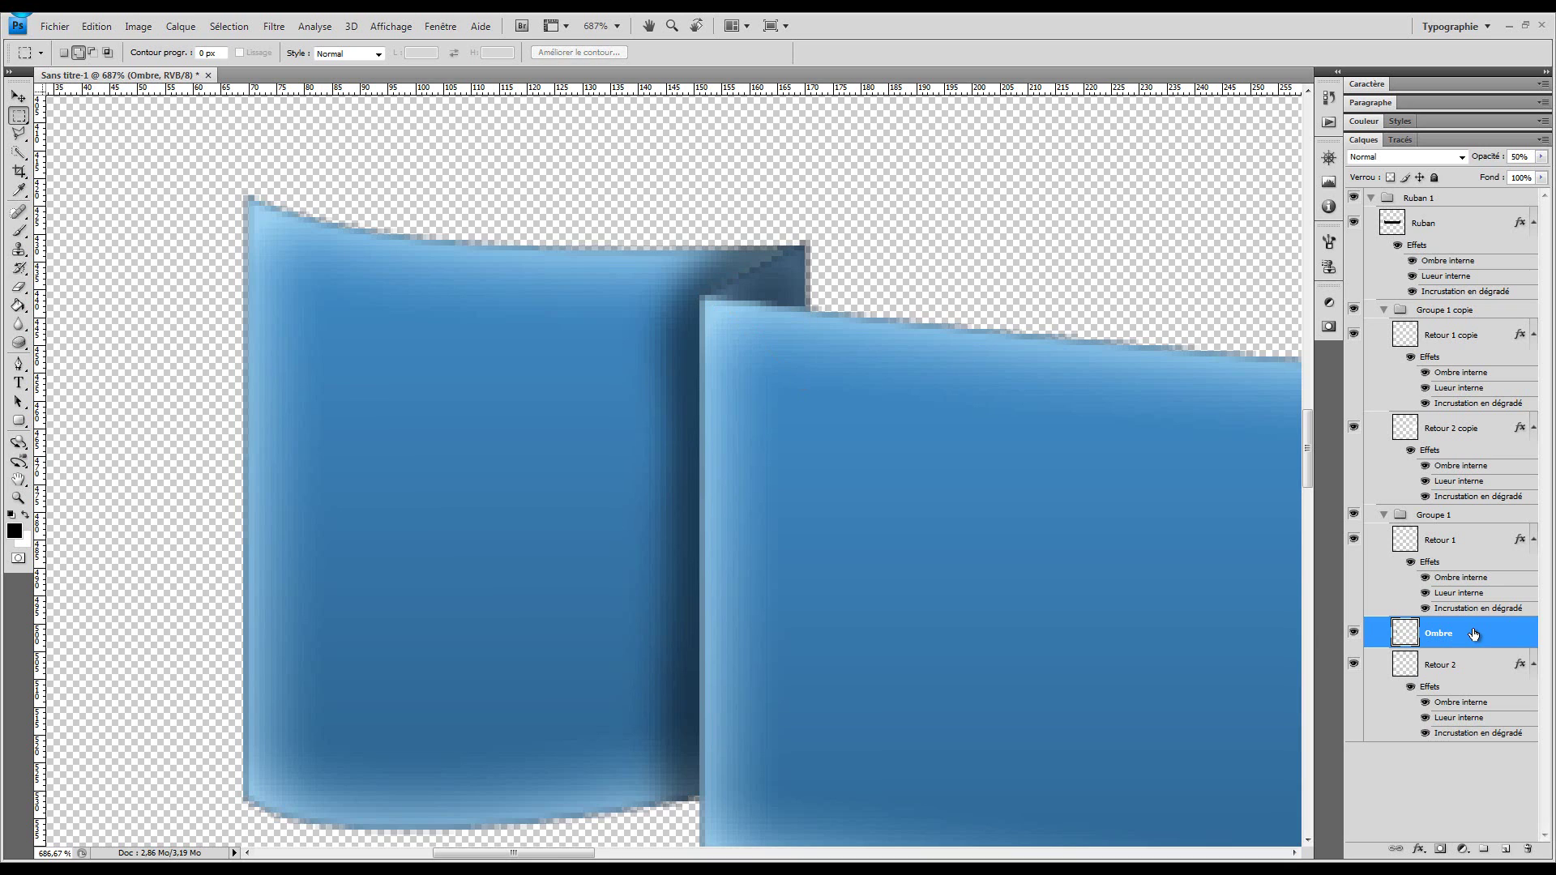
# Step: Check the shadow on the whole ribbon and set the Ombre layer's opacity to 25%
pyautogui.press('z')
pyautogui.click(342, 51)
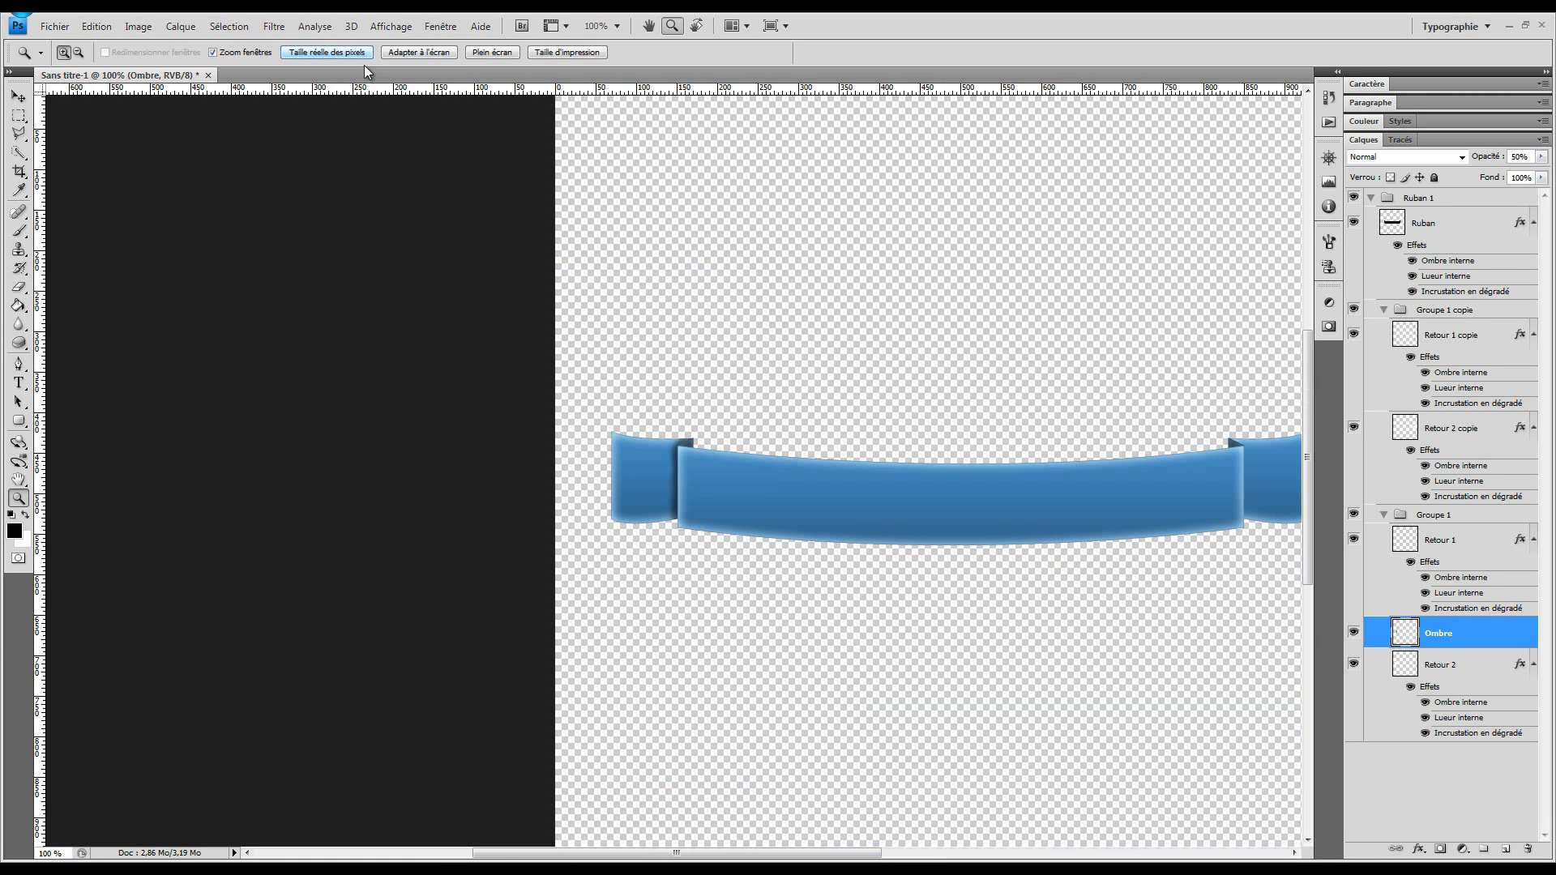
pyautogui.click(427, 53)
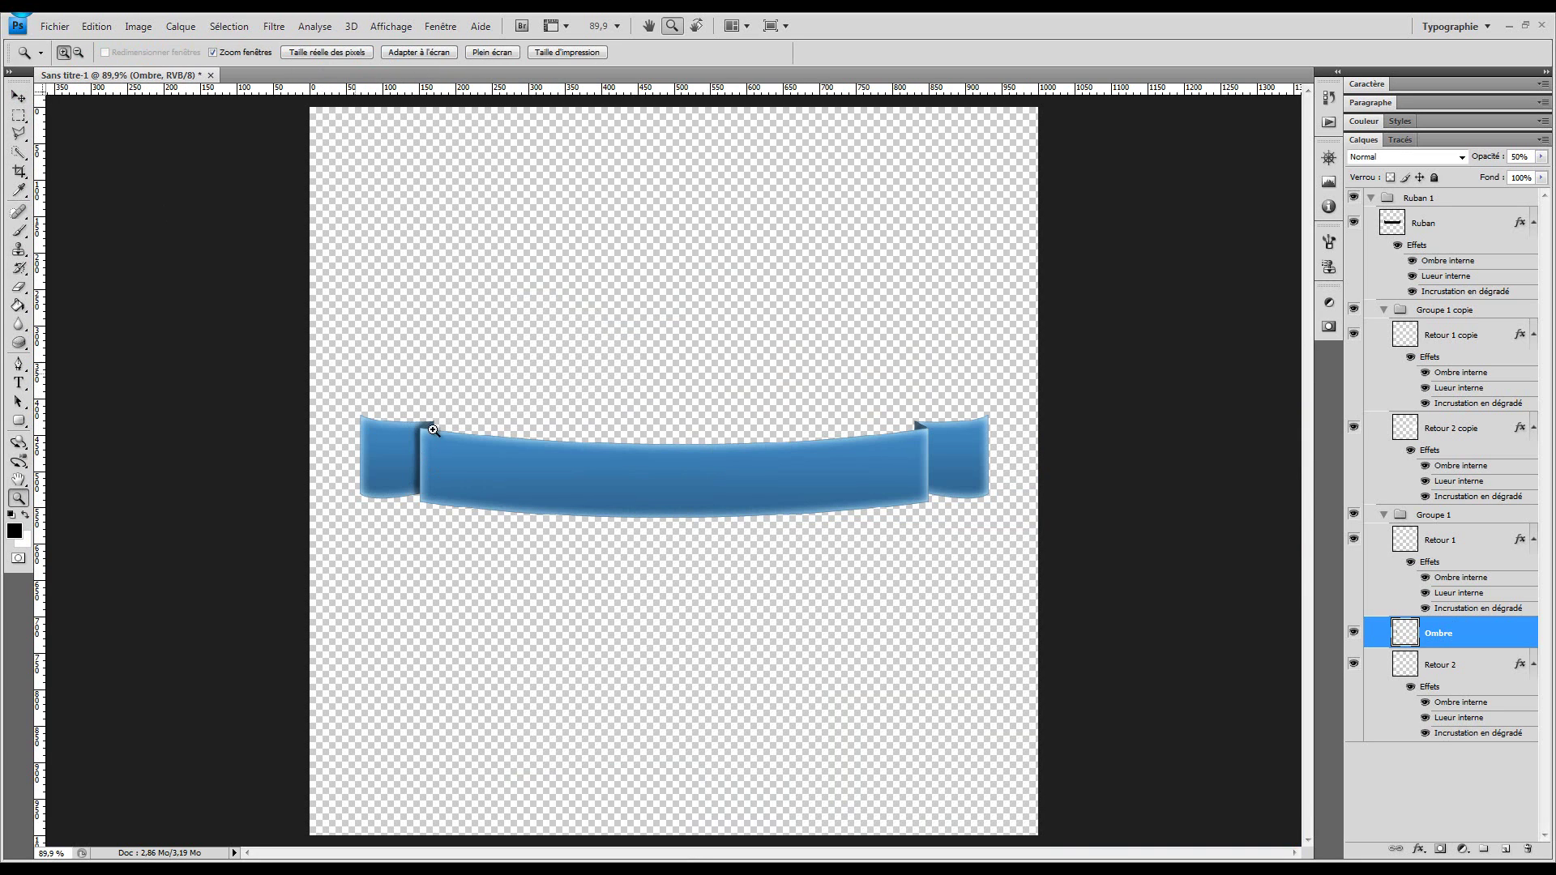
pyautogui.moveTo(434, 430); pyautogui.dragTo(587, 538)
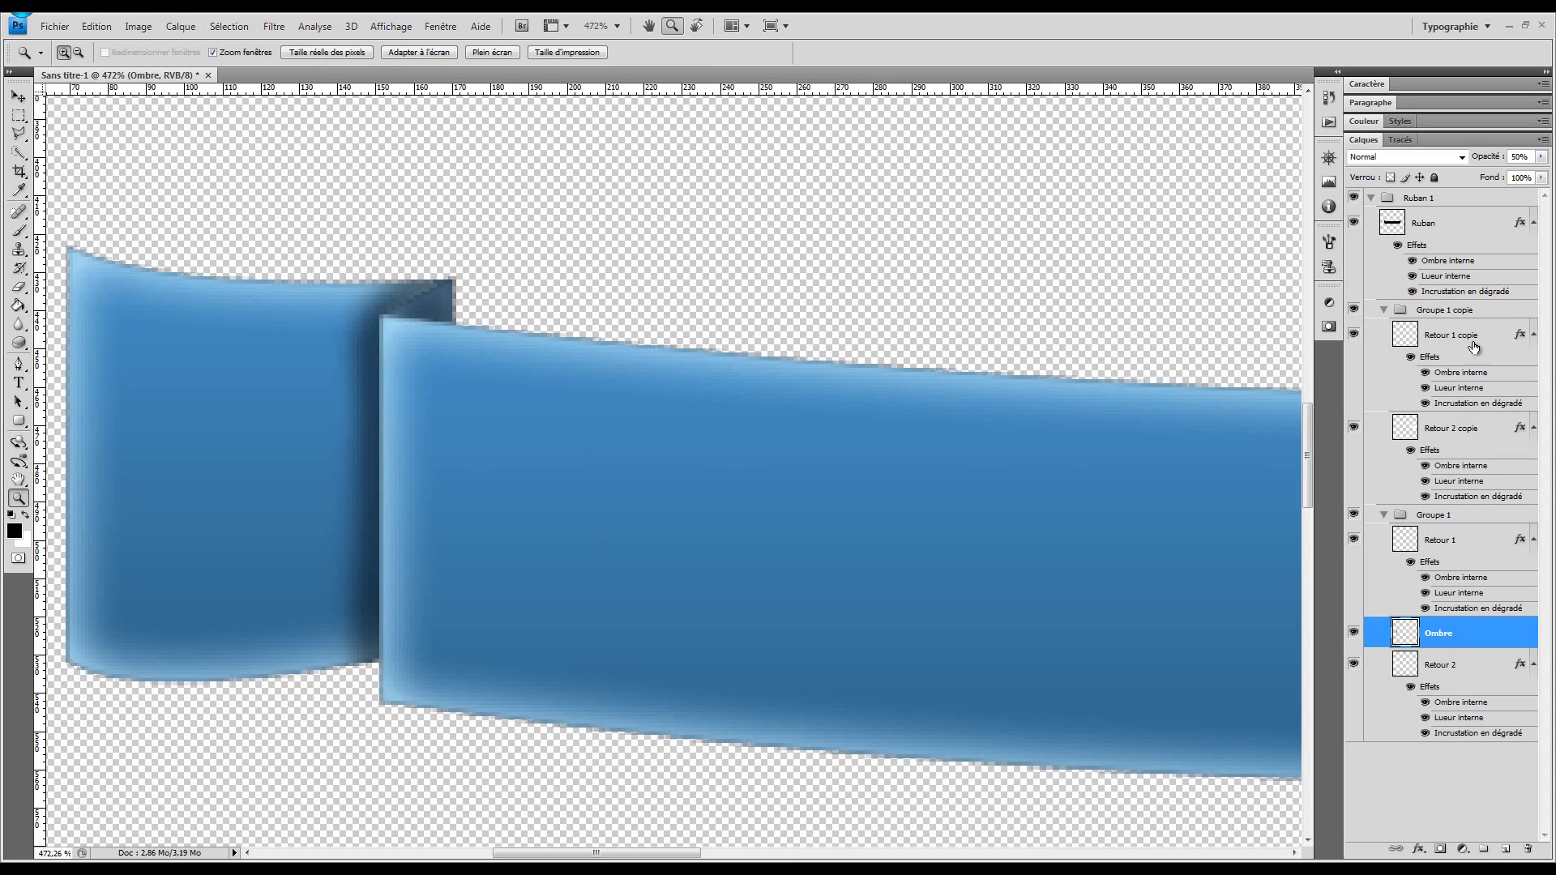
pyautogui.moveTo(1487, 161); pyautogui.dragTo(1500, 158)
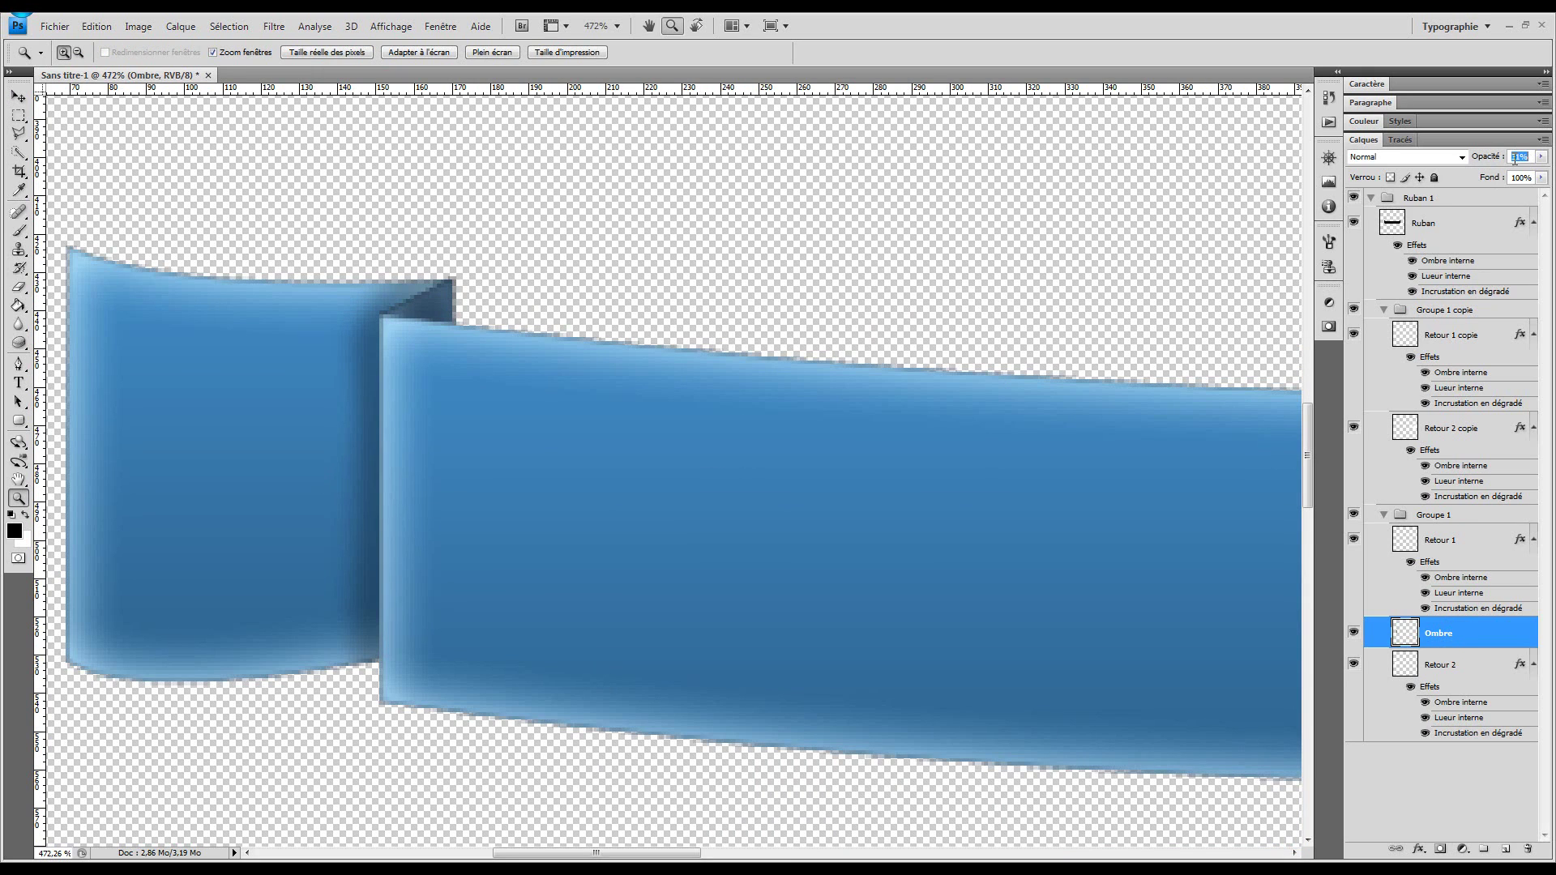
pyautogui.write('25')
pyautogui.press('Tab')
pyautogui.hotkey('shift', 'Tab')
pyautogui.write('30')
pyautogui.hotkey('shift', 'Tab')
pyautogui.write('35')
# Step: Duplicate the Ombre layer and move the copy directly above Retour 2 copie in Groupe 1 copie
pyautogui.hotkey('ctrl', 'j')
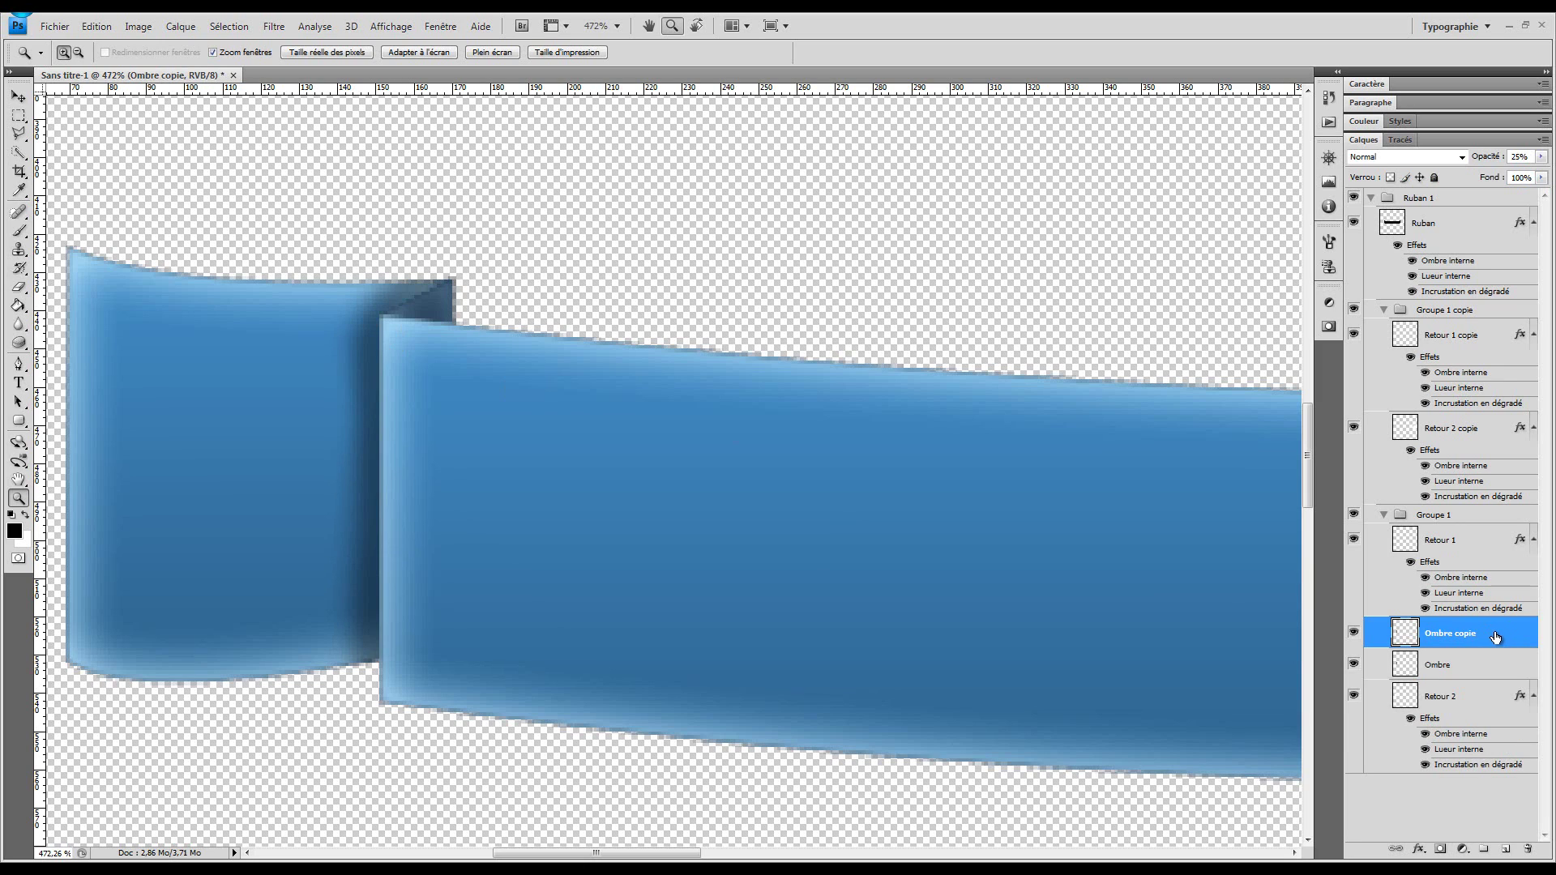
pyautogui.moveTo(1500, 636); pyautogui.dragTo(1426, 405)
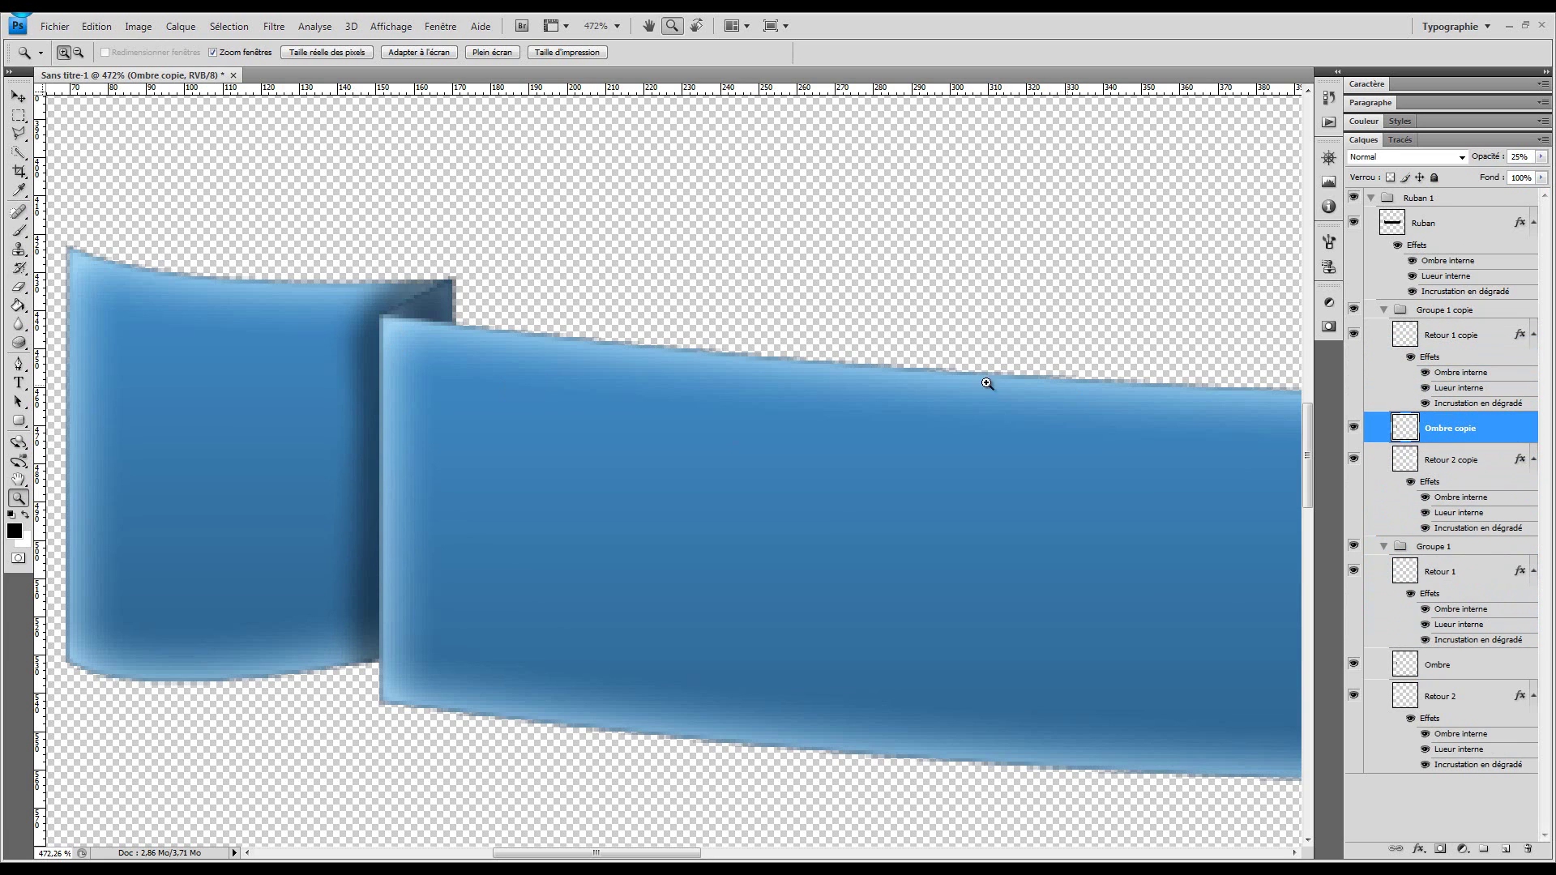
# Step: Flip the Ombre copie shadow horizontally and move it onto the ribbon's right fold
pyautogui.click(93, 27)
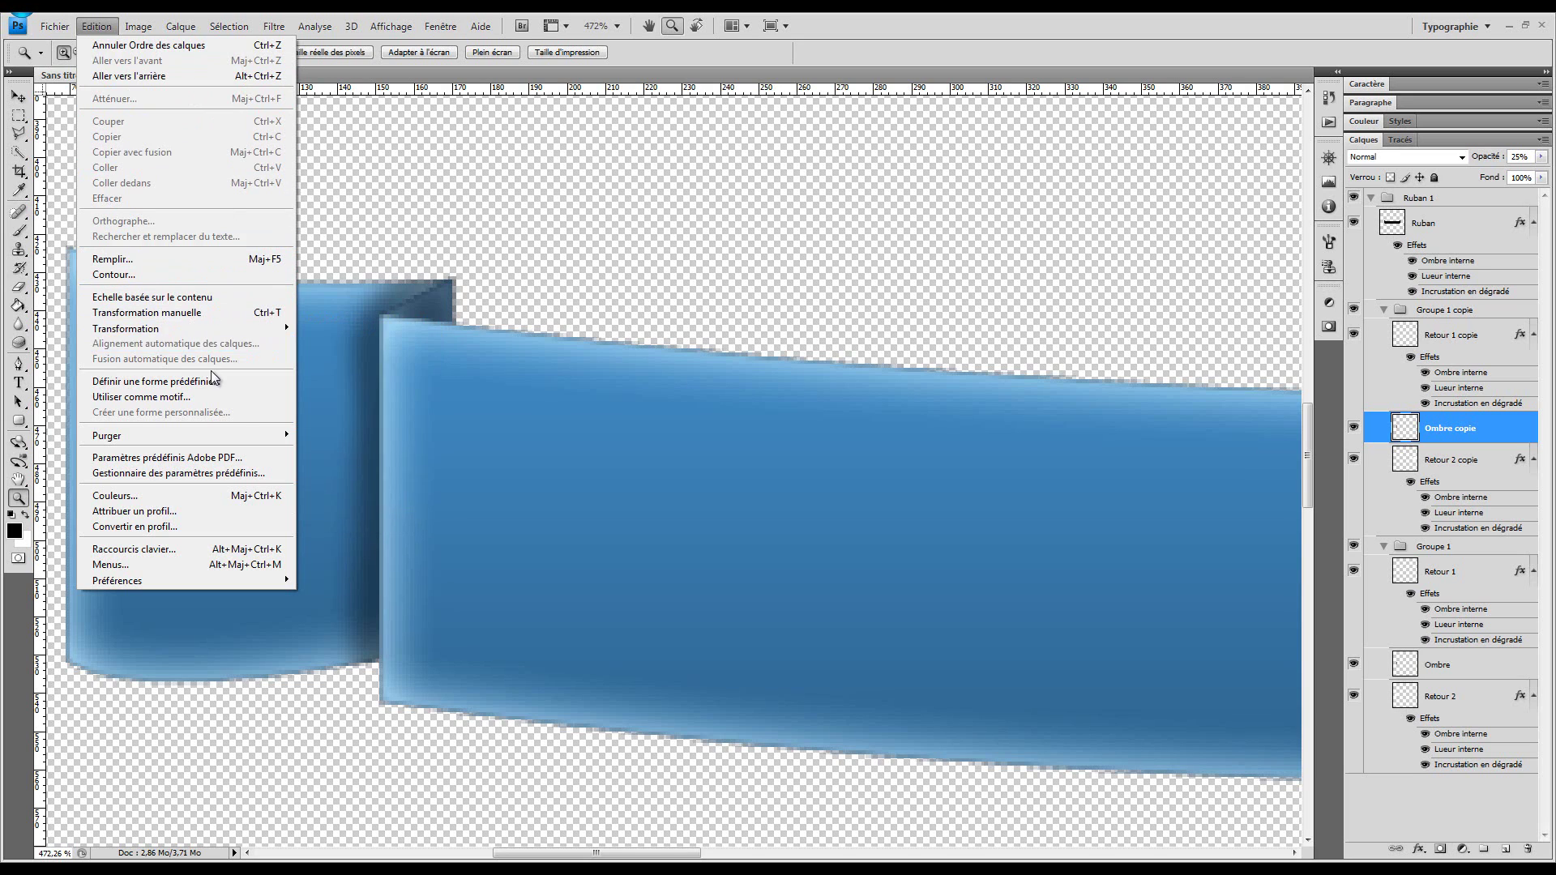
pyautogui.moveTo(280, 329)
pyautogui.click(395, 504)
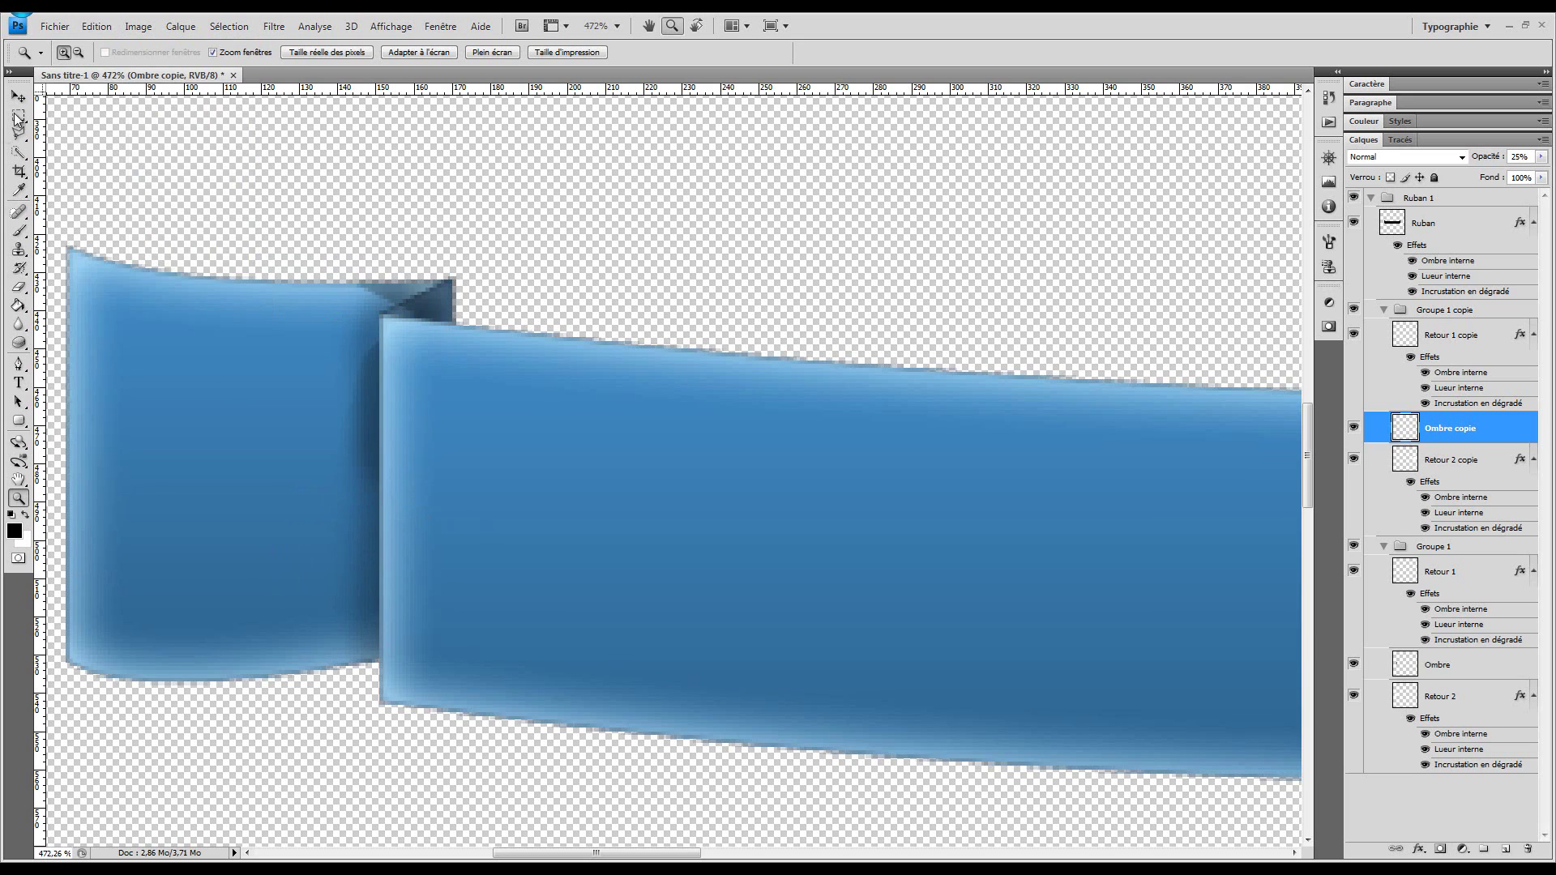
pyautogui.press('ctrl')
pyautogui.click(347, 52)
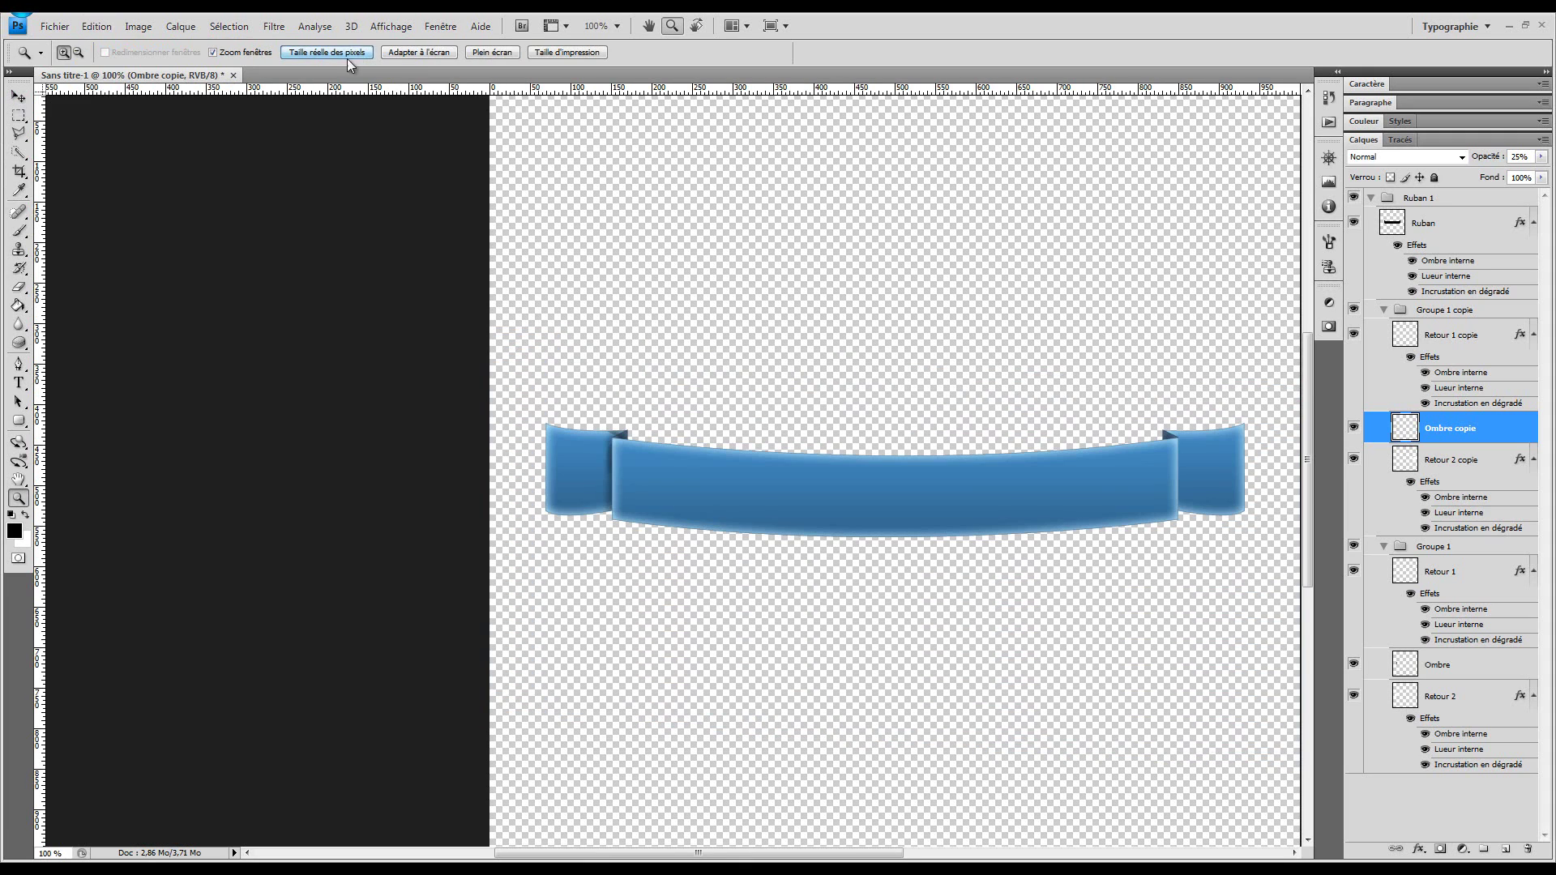
pyautogui.press('ctrl')
pyautogui.moveTo(624, 460); pyautogui.dragTo(1278, 536)
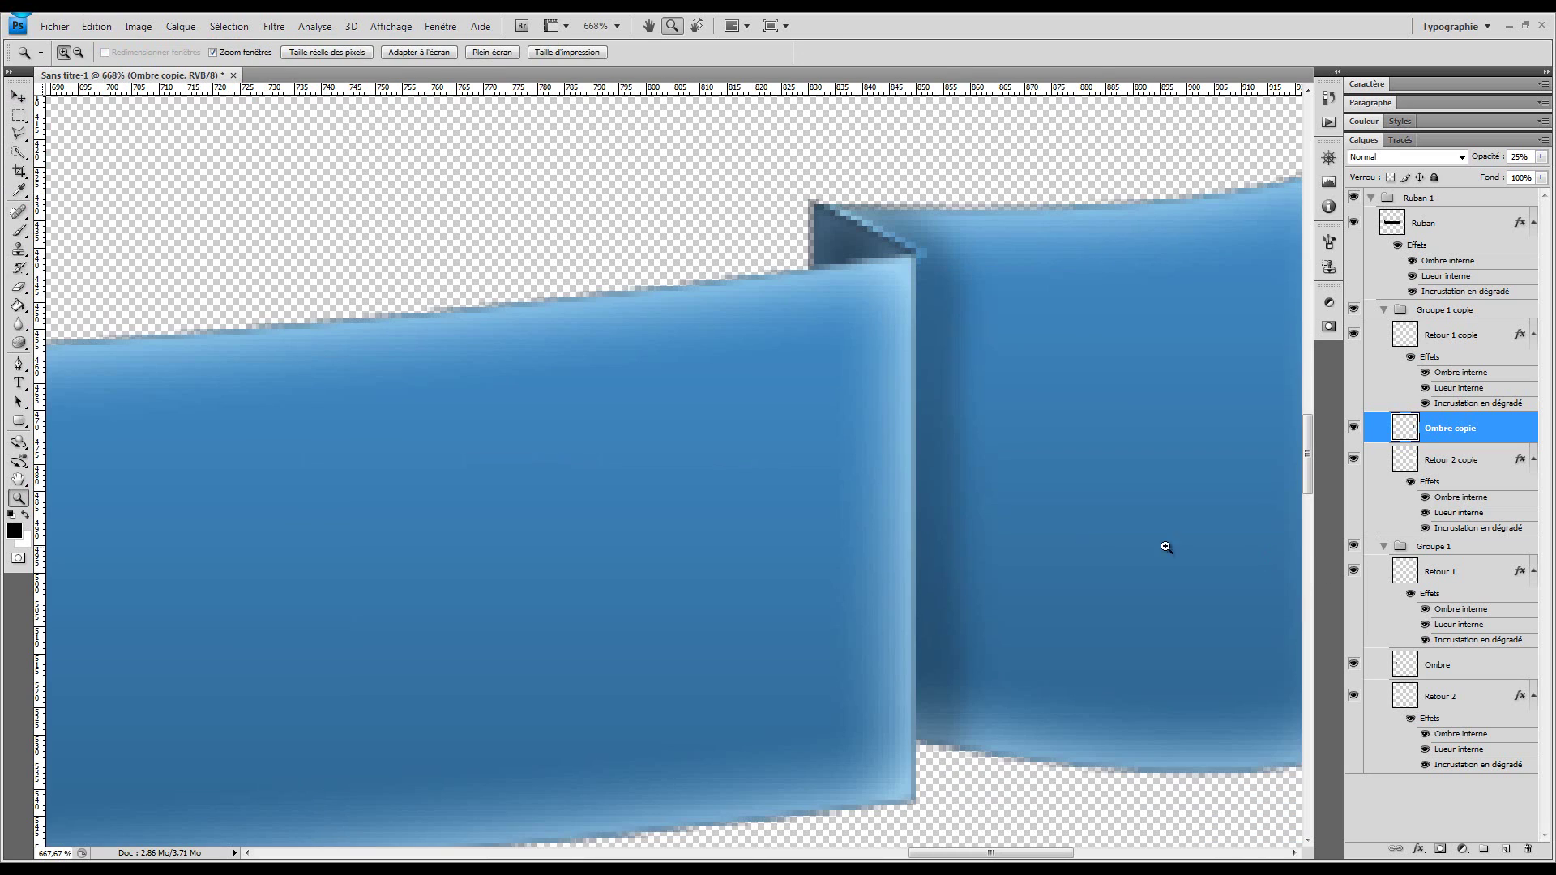
# Step: Nudge the Ombre copie shadow slightly left to line it up with the right fold, and check the whole ribbon
pyautogui.click(18, 101)
pyautogui.press('Left')
pyautogui.press('Left')
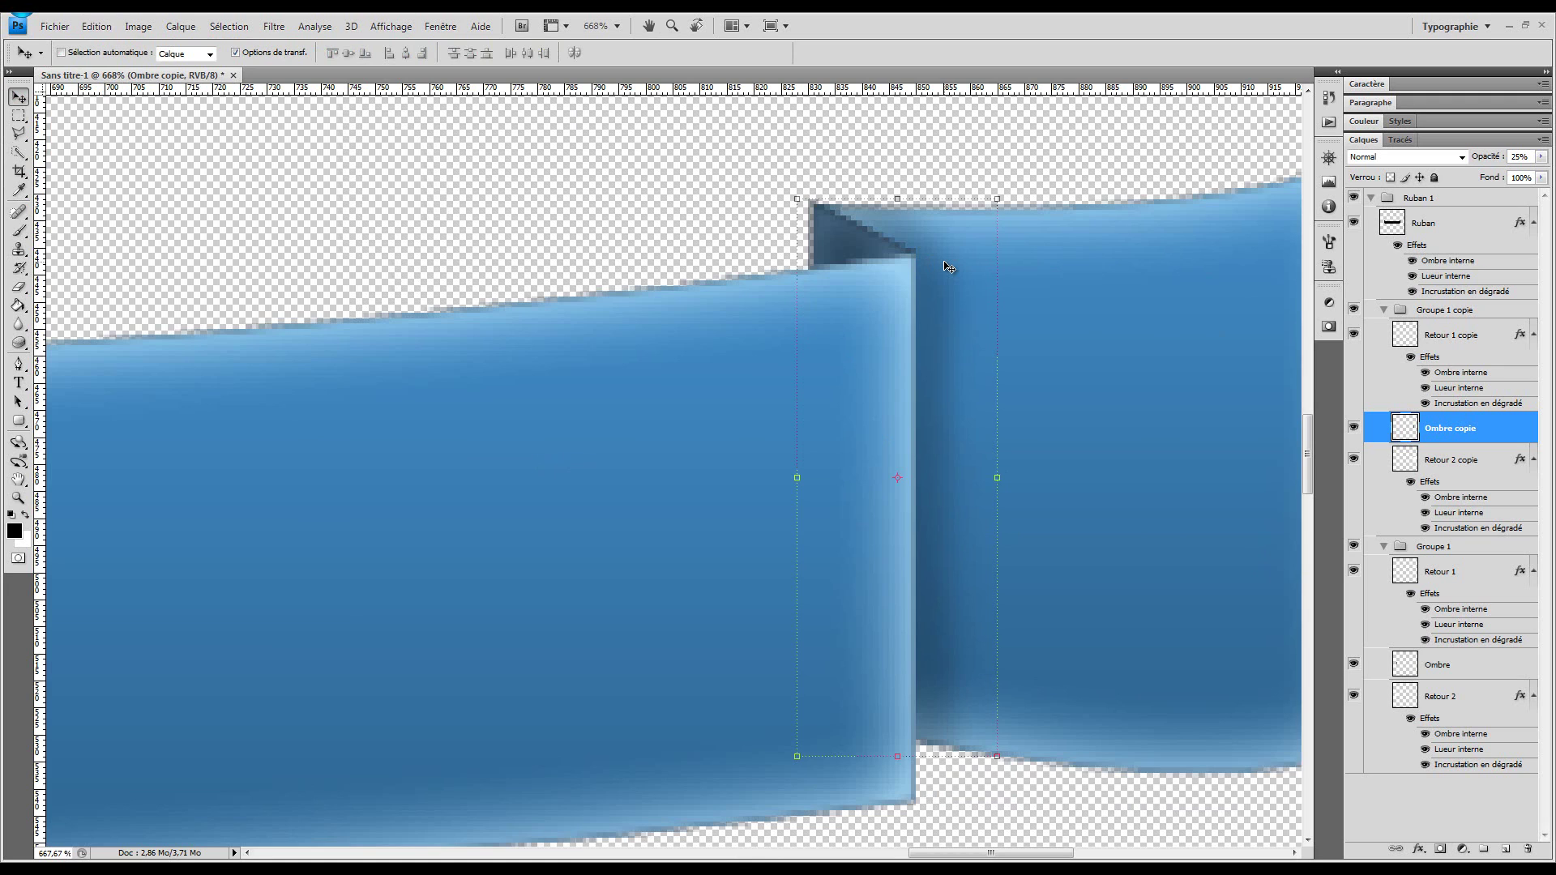
pyautogui.press('z')
pyautogui.click(419, 52)
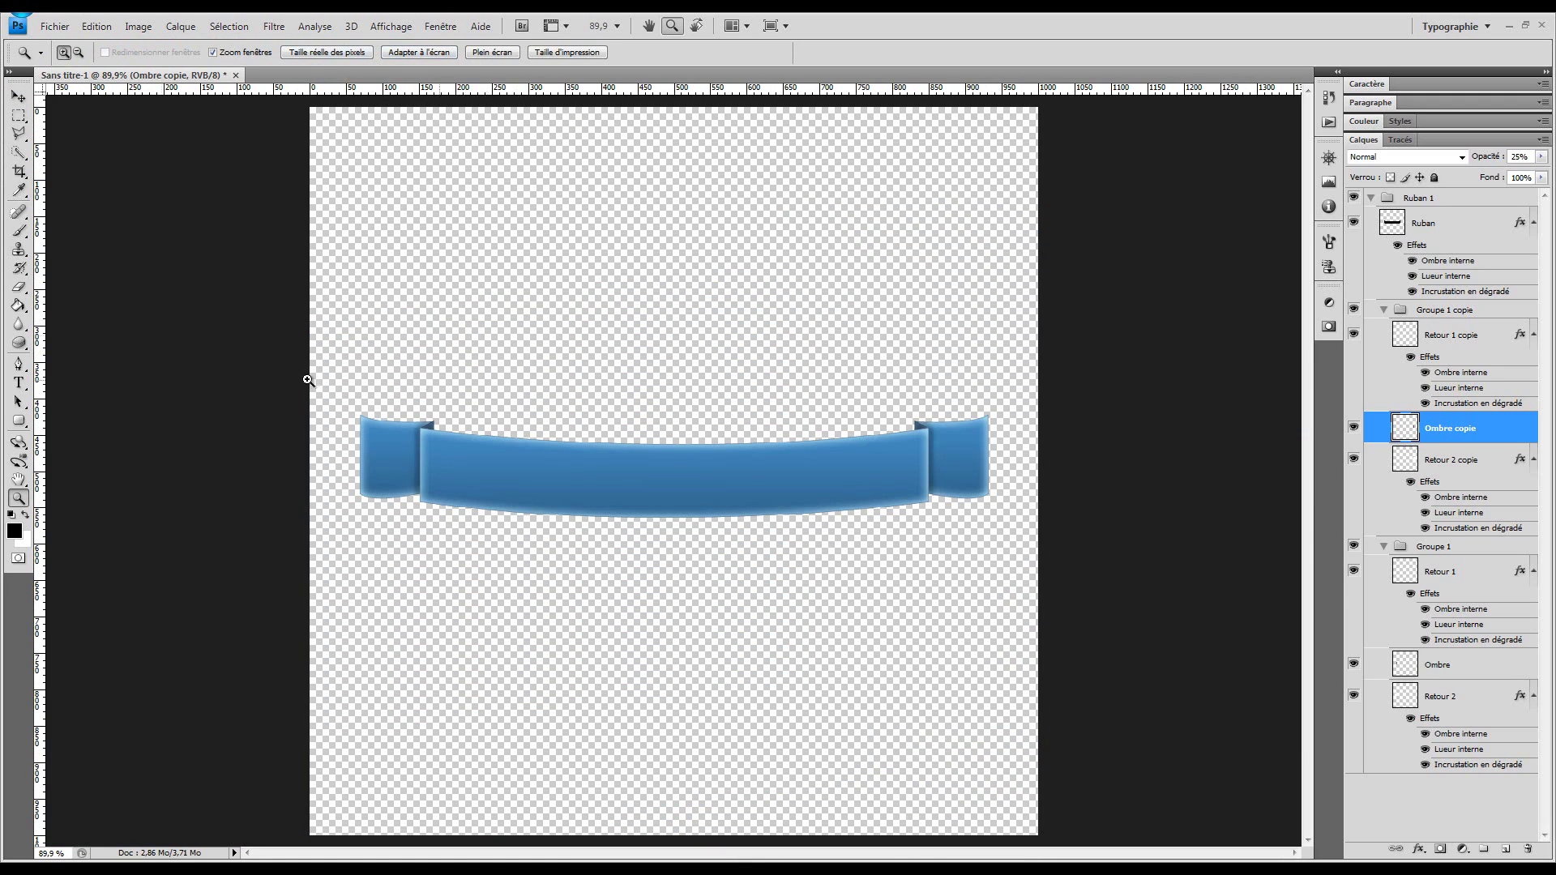
# Step: Activate the Move tool and select the entire Ruban 1 group
pyautogui.click(16, 95)
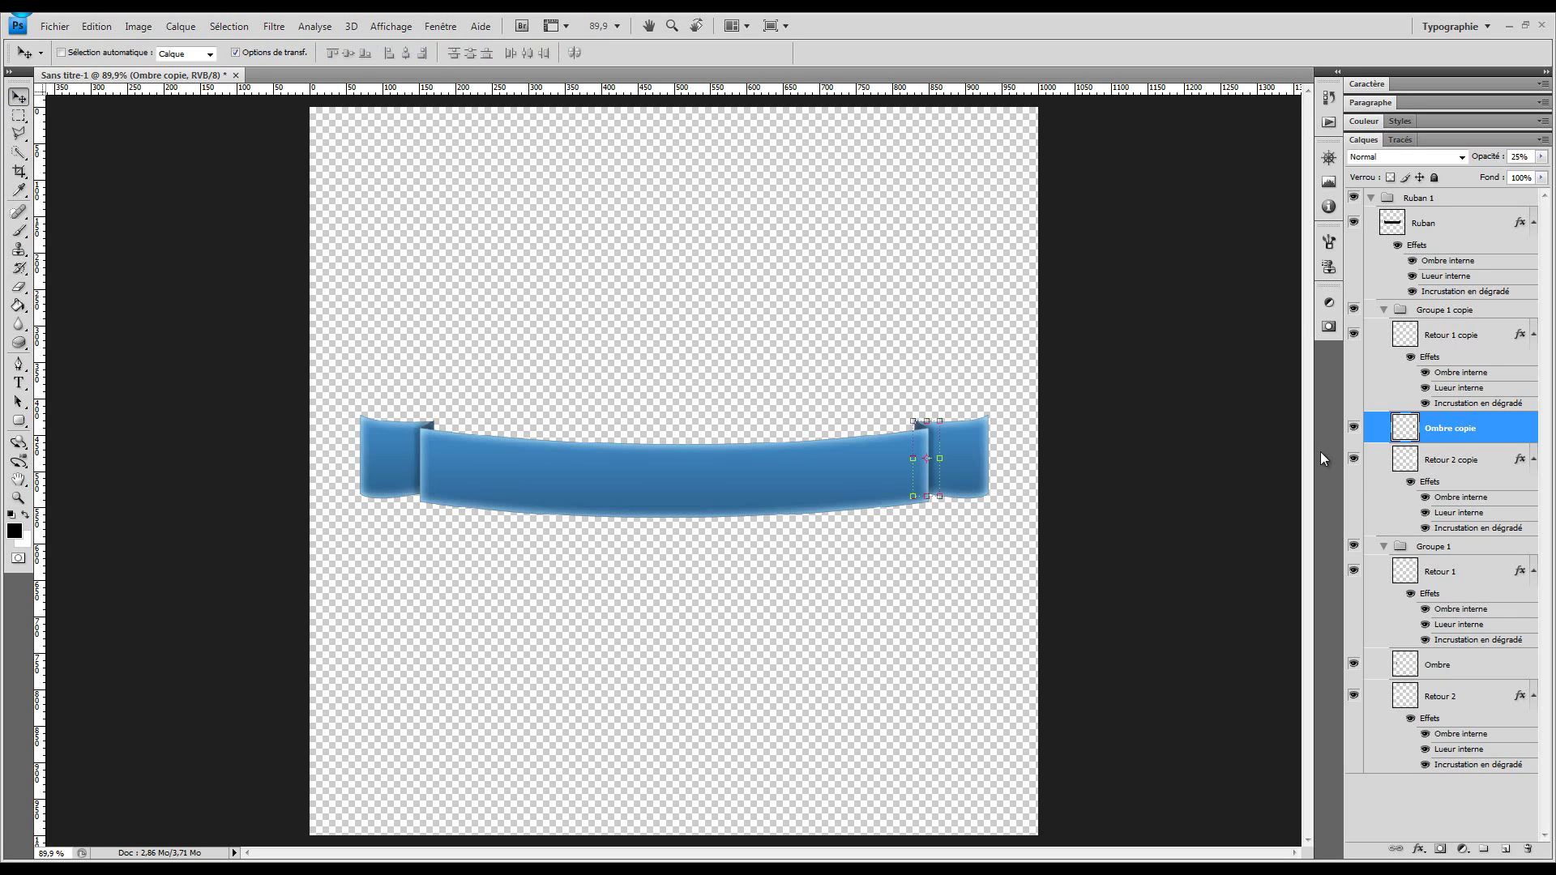
pyautogui.click(1366, 201)
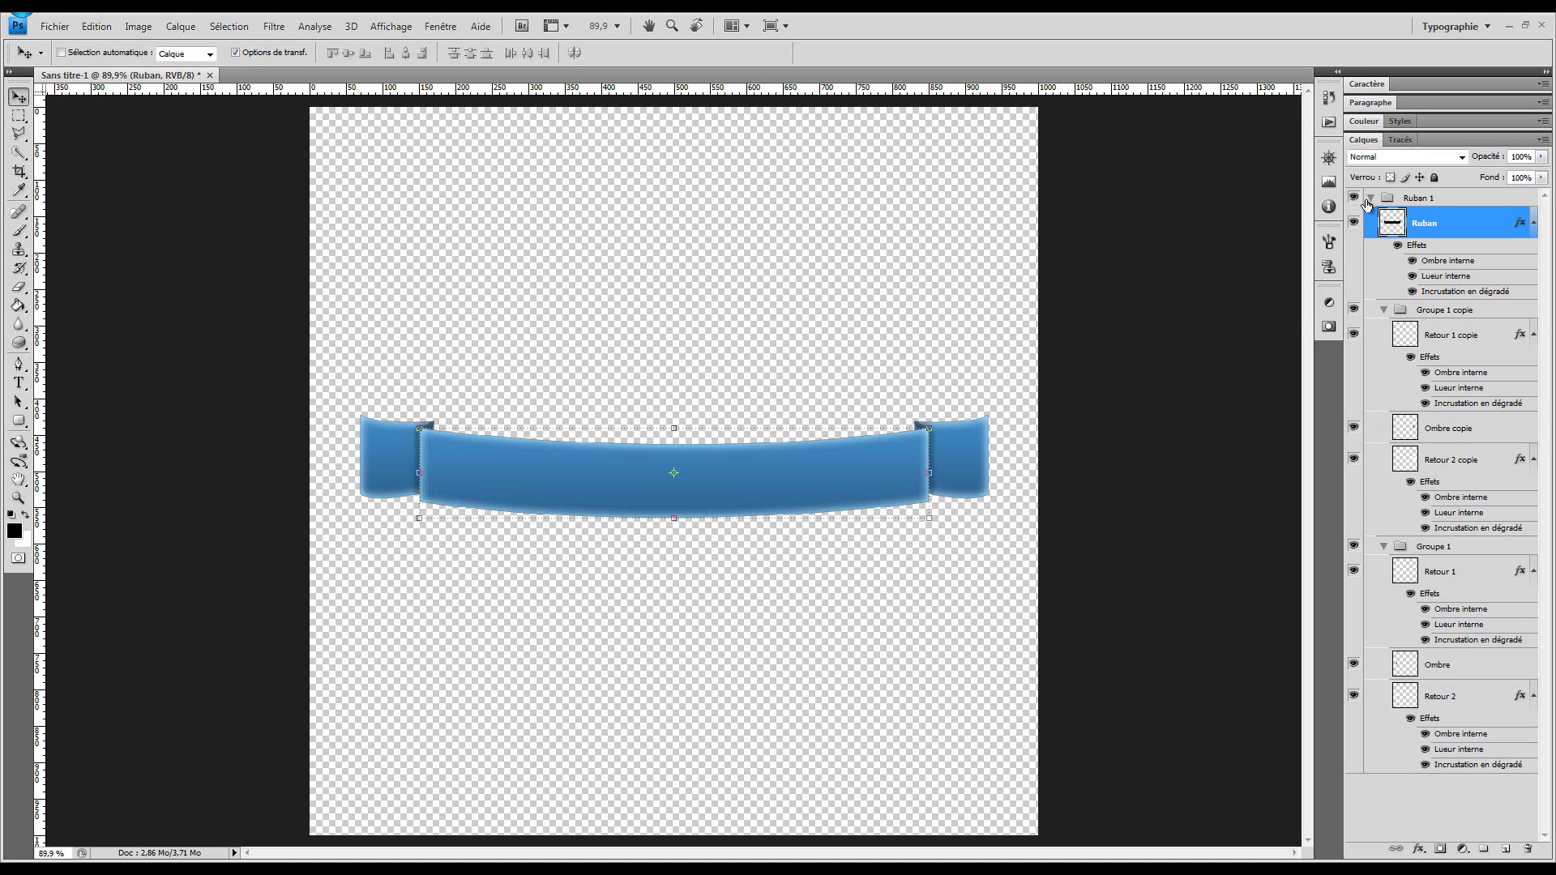
pyautogui.click(1366, 202)
pyautogui.click(1366, 202)
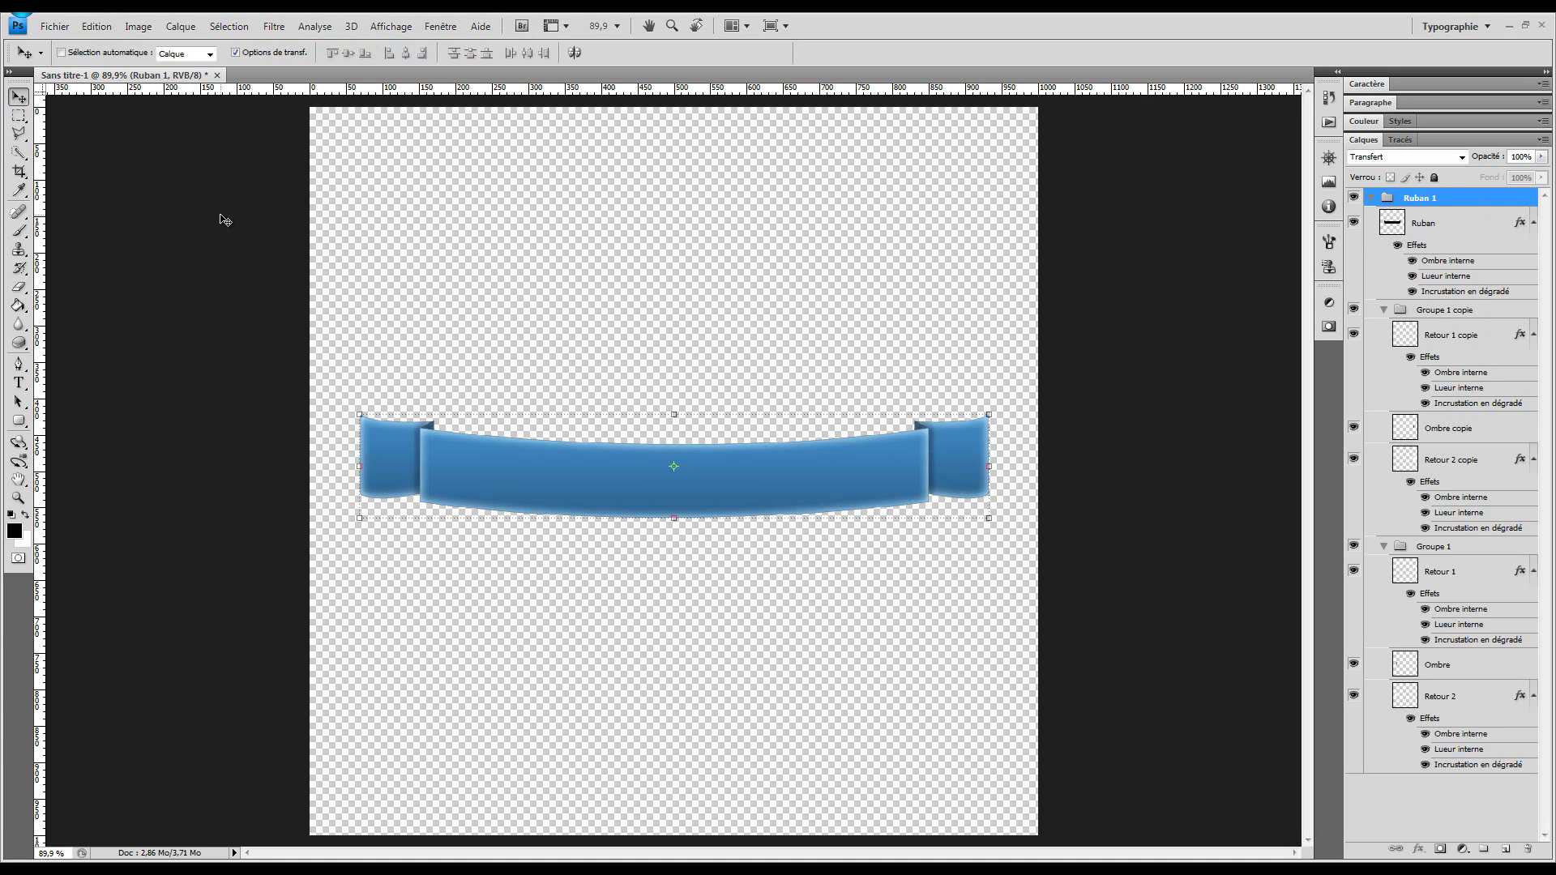
pyautogui.press('m')
pyautogui.moveTo(565, 245); pyautogui.dragTo(949, 261)
pyautogui.click(727, 241)
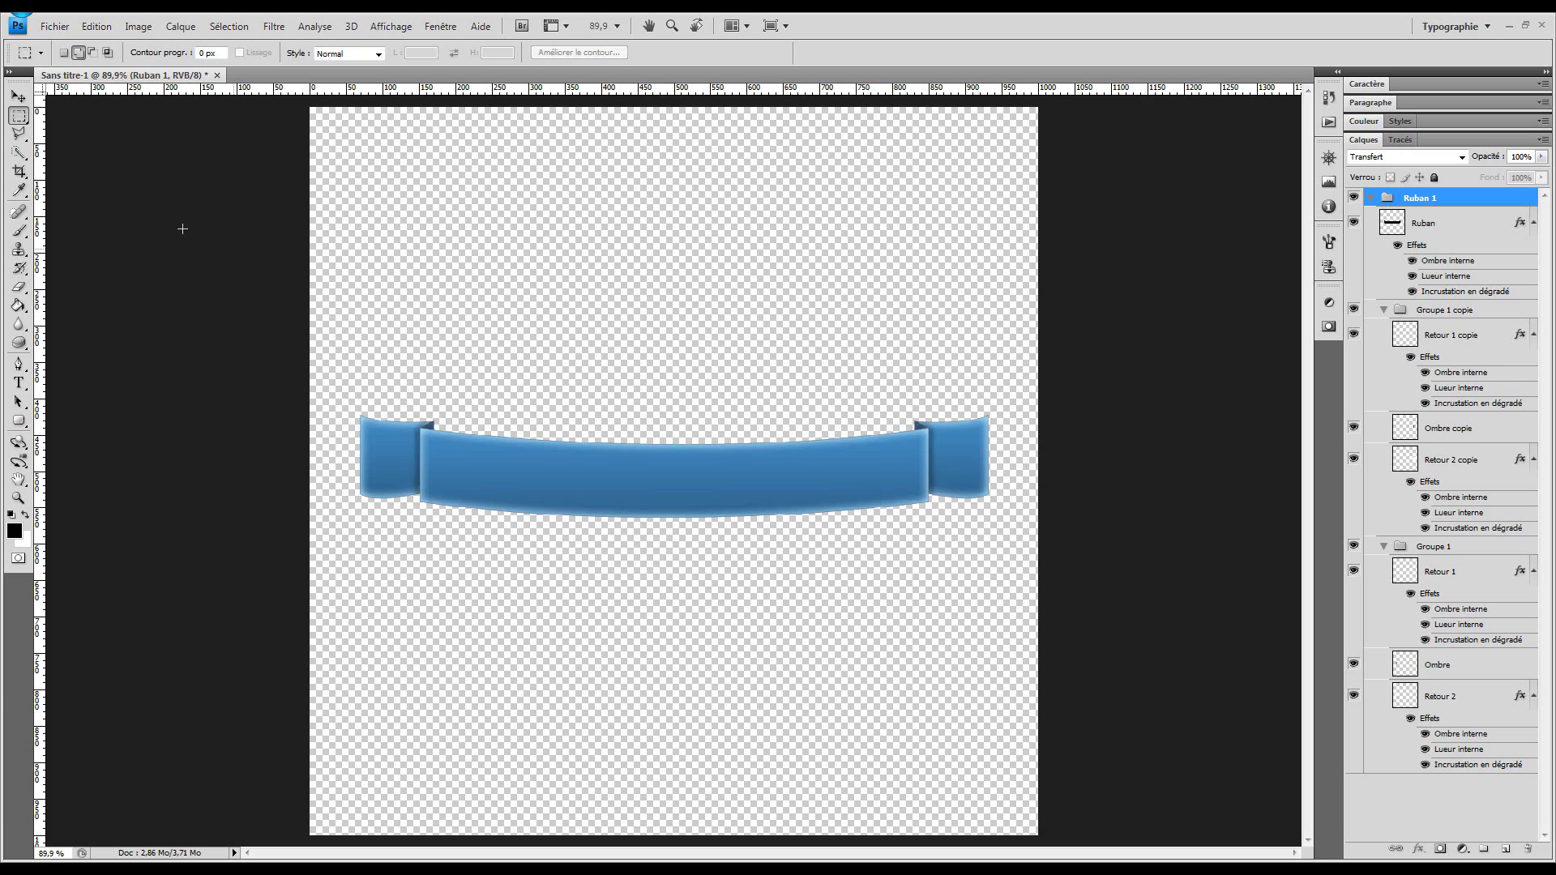
pyautogui.click(29, 98)
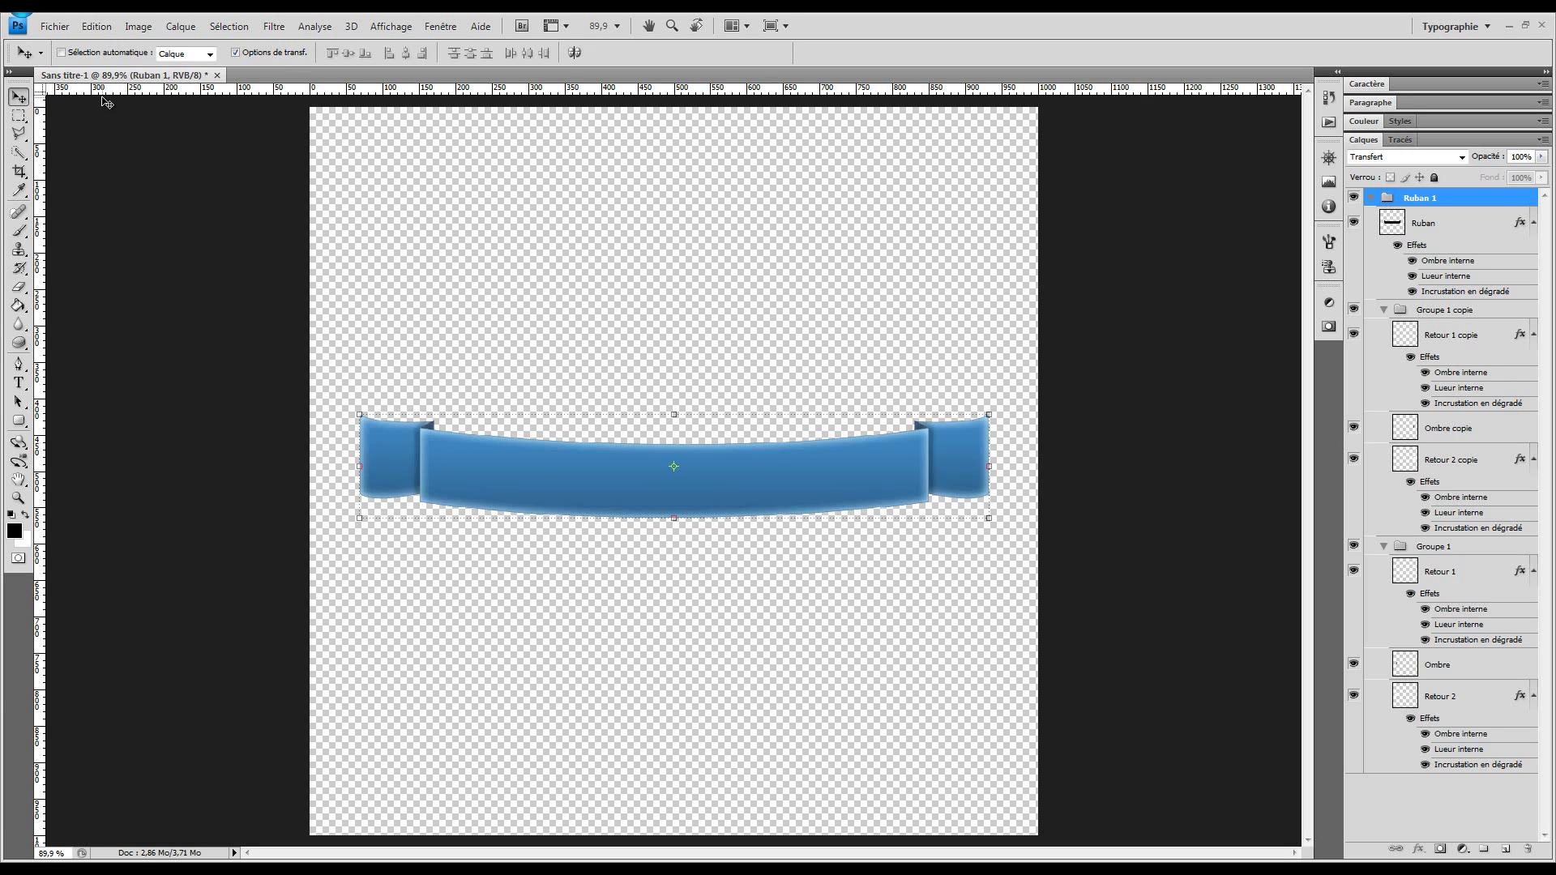